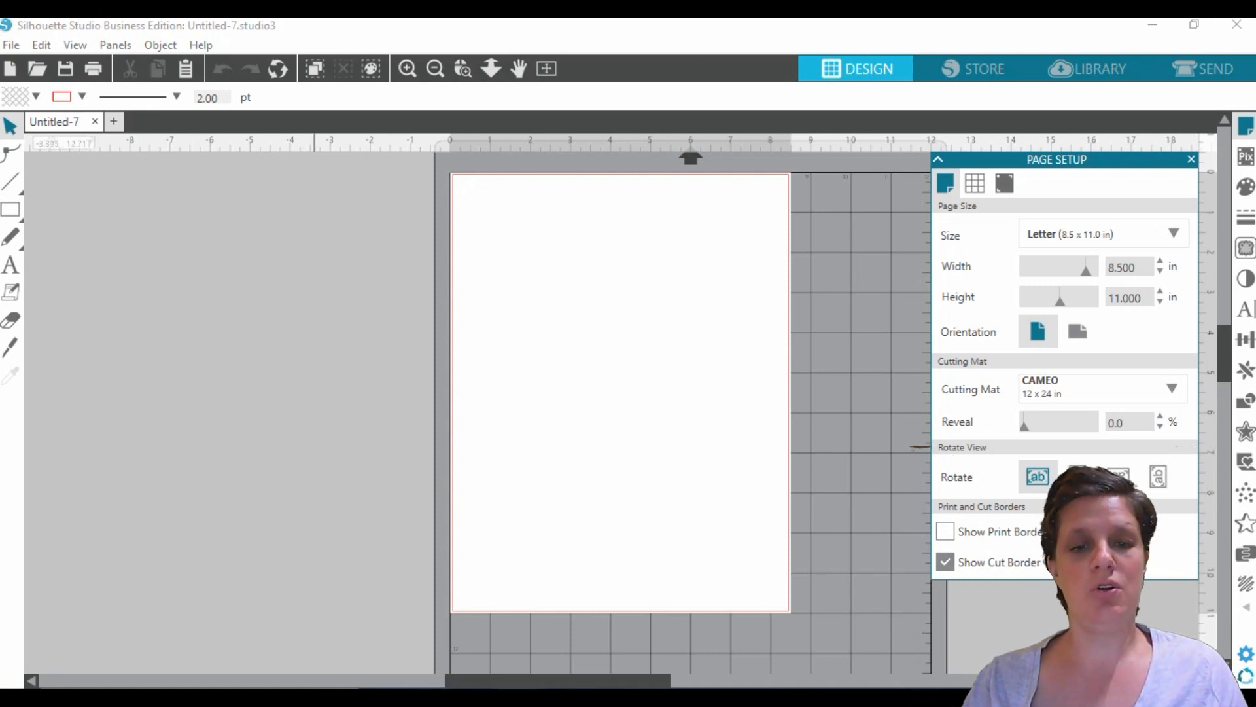
Switch to the MY TEMPLATES folder in File Explorer and look at the options for the CUPCAKE TOPPER AND WRAPPERS zip file.
mouse_move(435, 682)
left_click(259, 617)
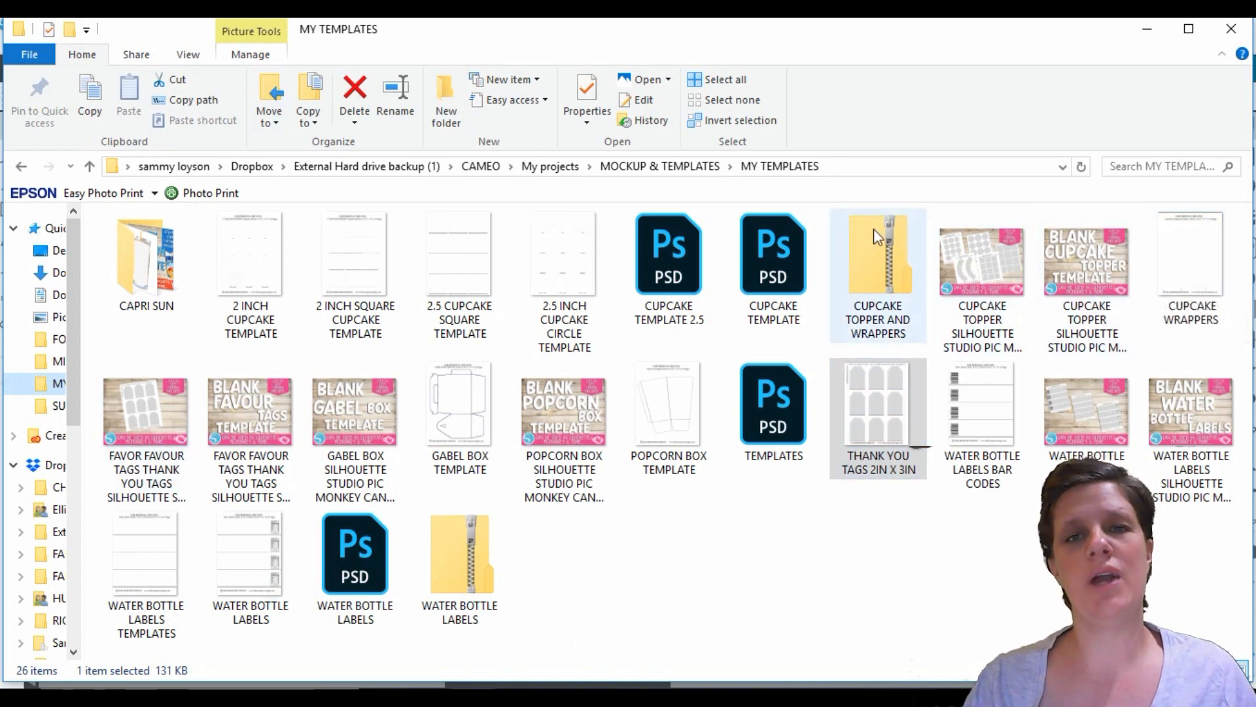
left_click(899, 274)
right_click(898, 275)
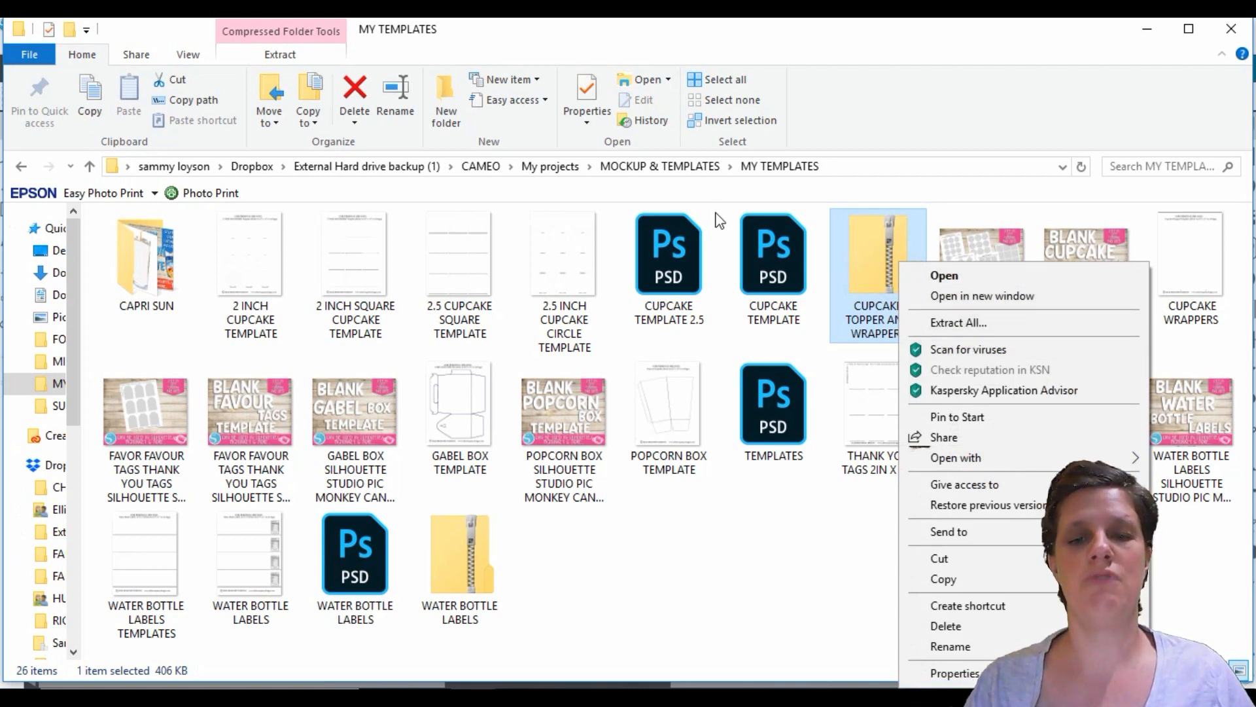
left_click(692, 570)
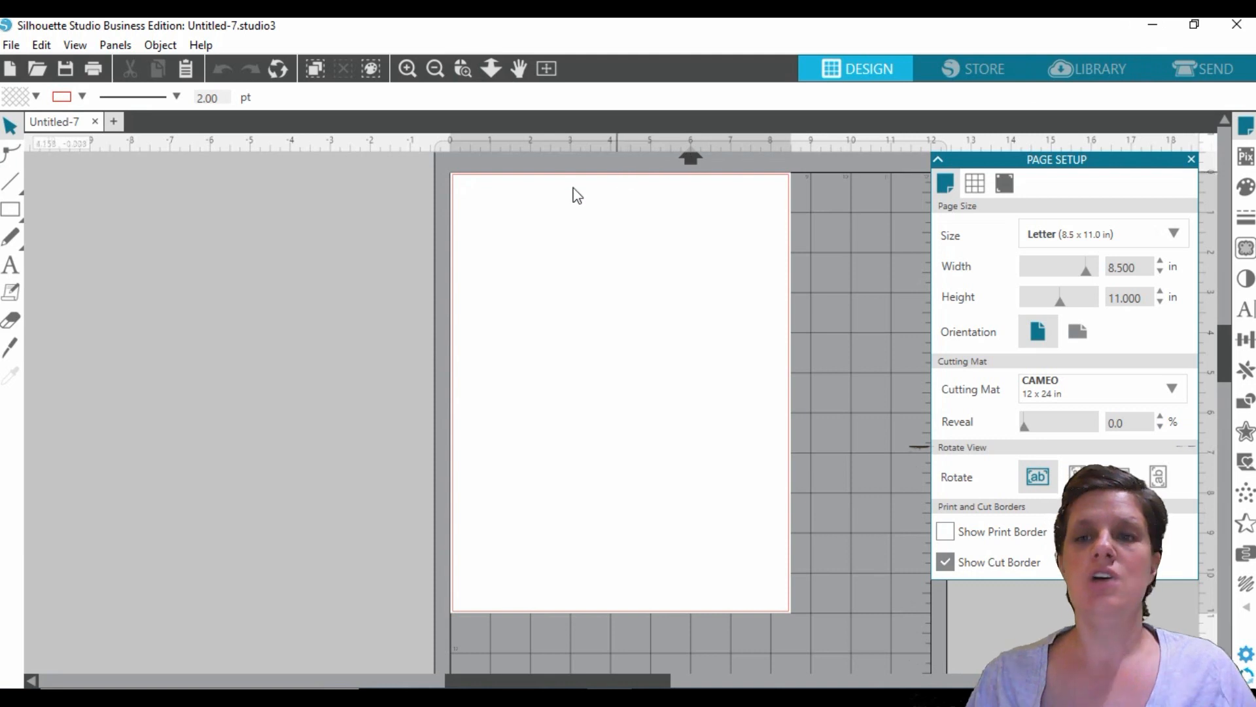
Add the four cupcake templates and CUPCAKE WRAPPERS from the MY TEMPLATES folder in File Explorer to the library's TEMPLATES folder.
left_click(1097, 76)
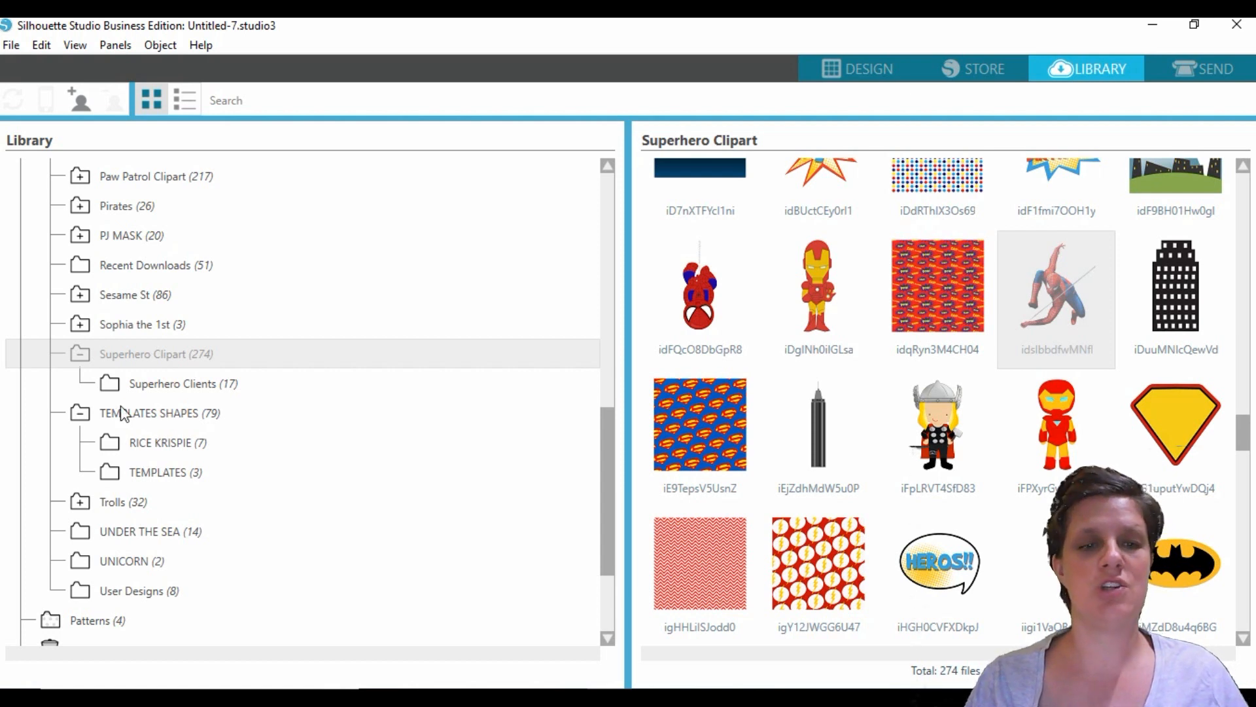
left_click(168, 477)
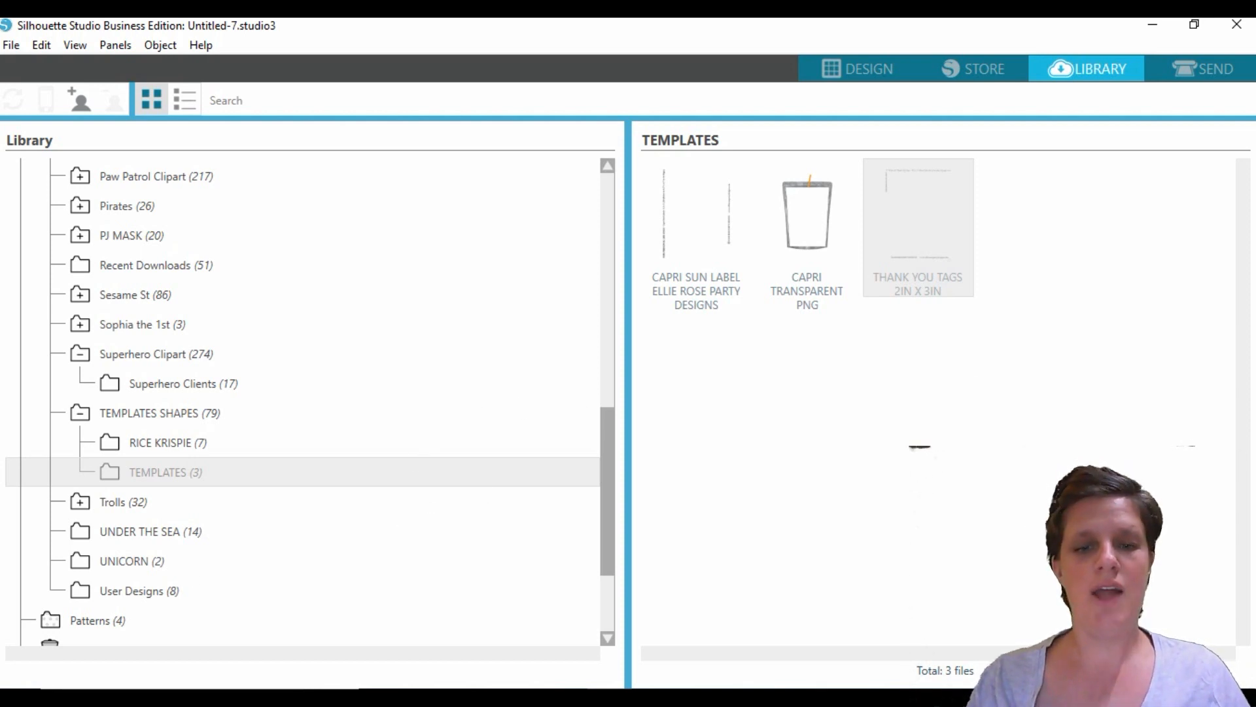
mouse_move(481, 697)
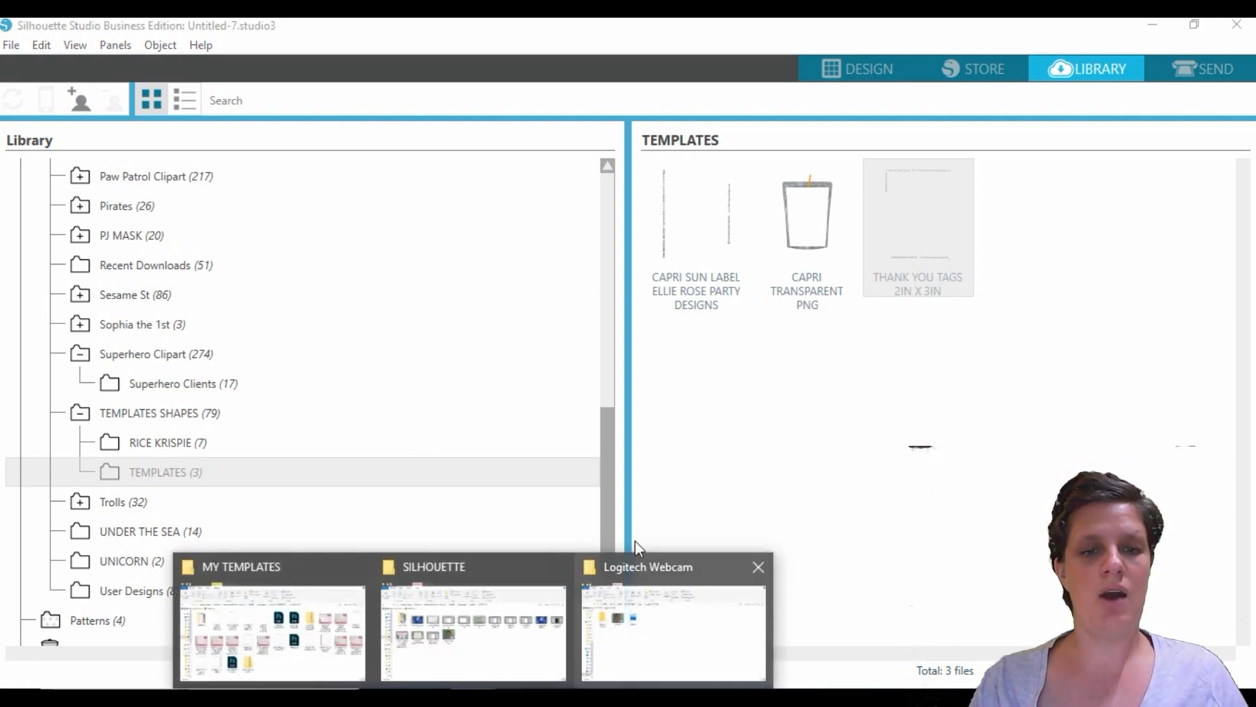
left_click(227, 595)
left_click(250, 257)
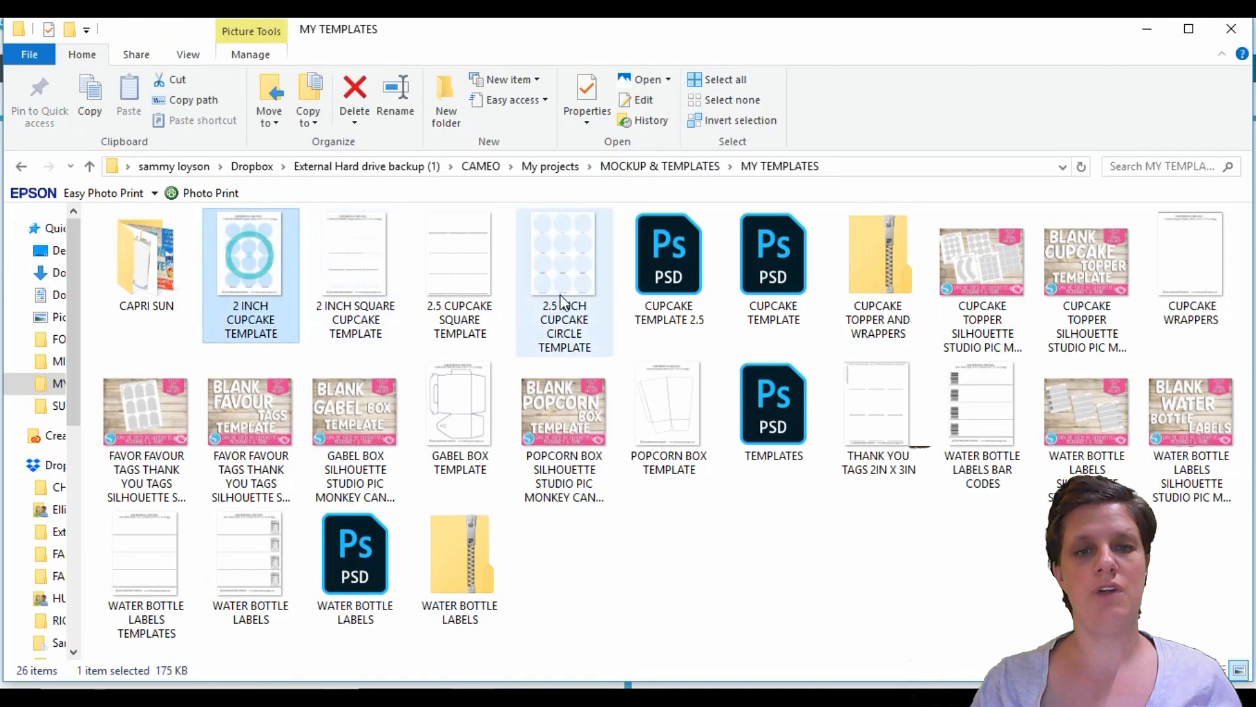
left_click(566, 278, "shift")
left_click(1194, 317, "ctrl")
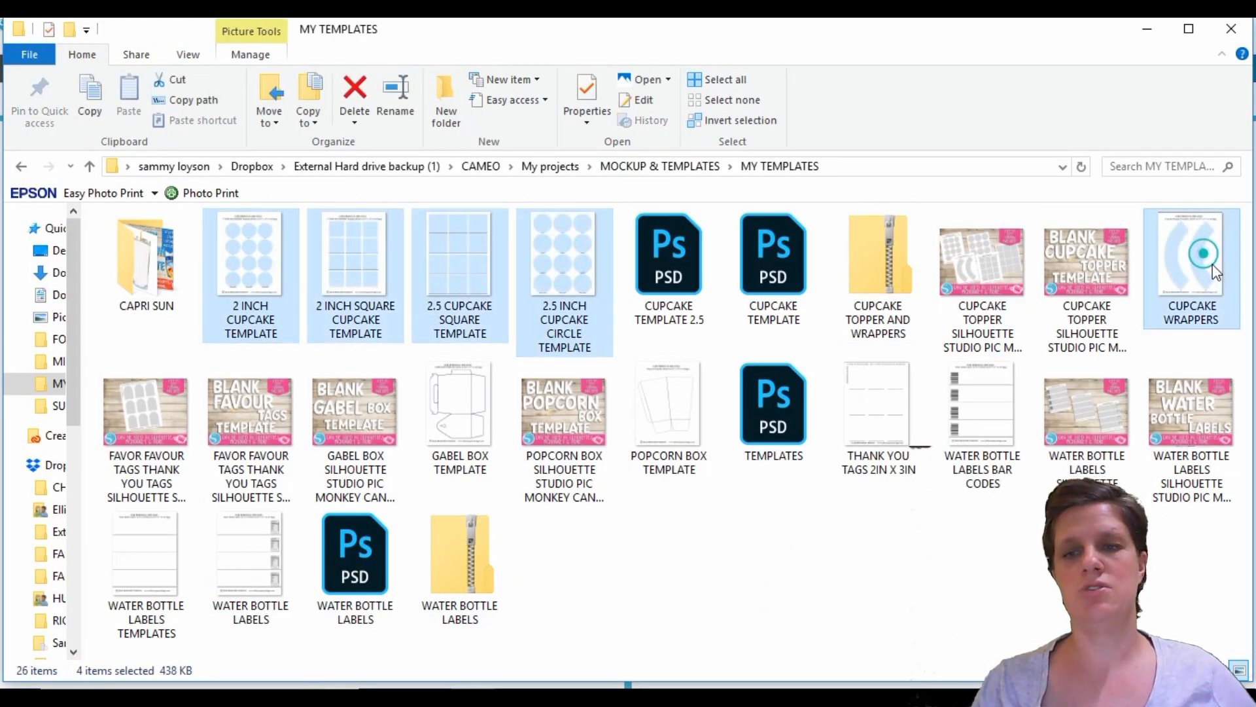
left_click_drag(1195, 320, 1001, 445)
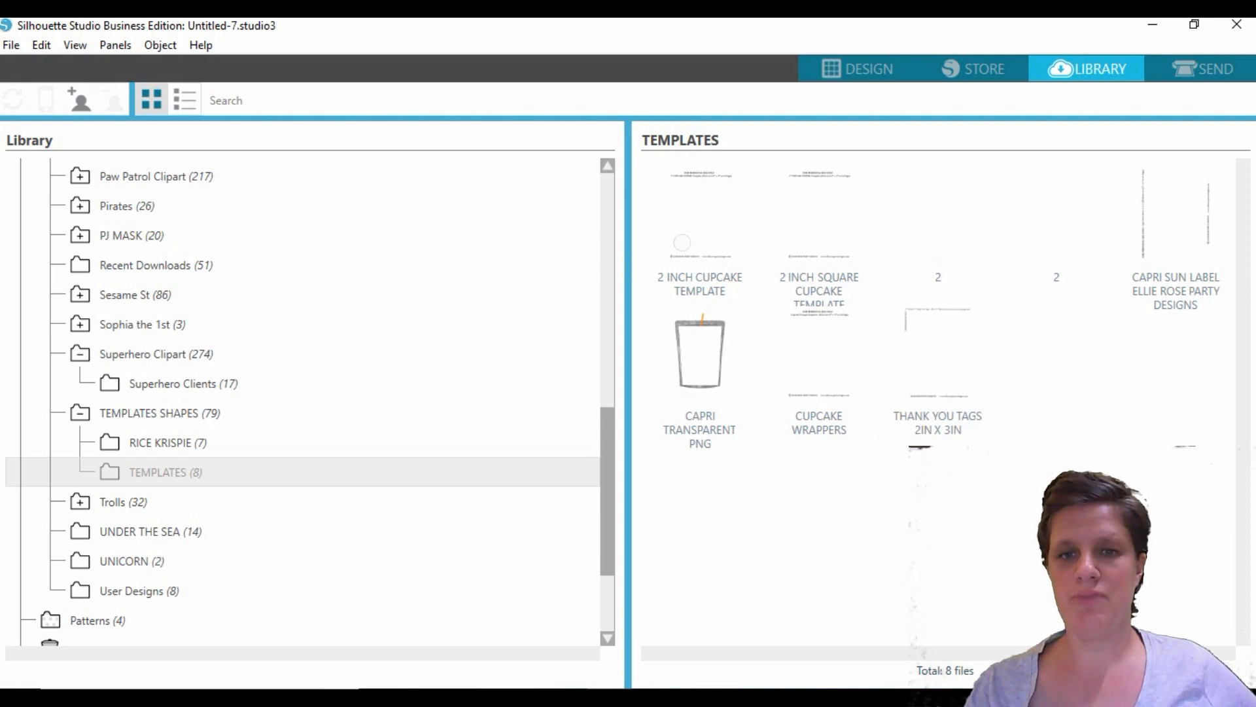
Open 2 INCH CUPCAKE TEMPLATE from the library and move it off the page into the empty area beside it.
left_click(700, 274)
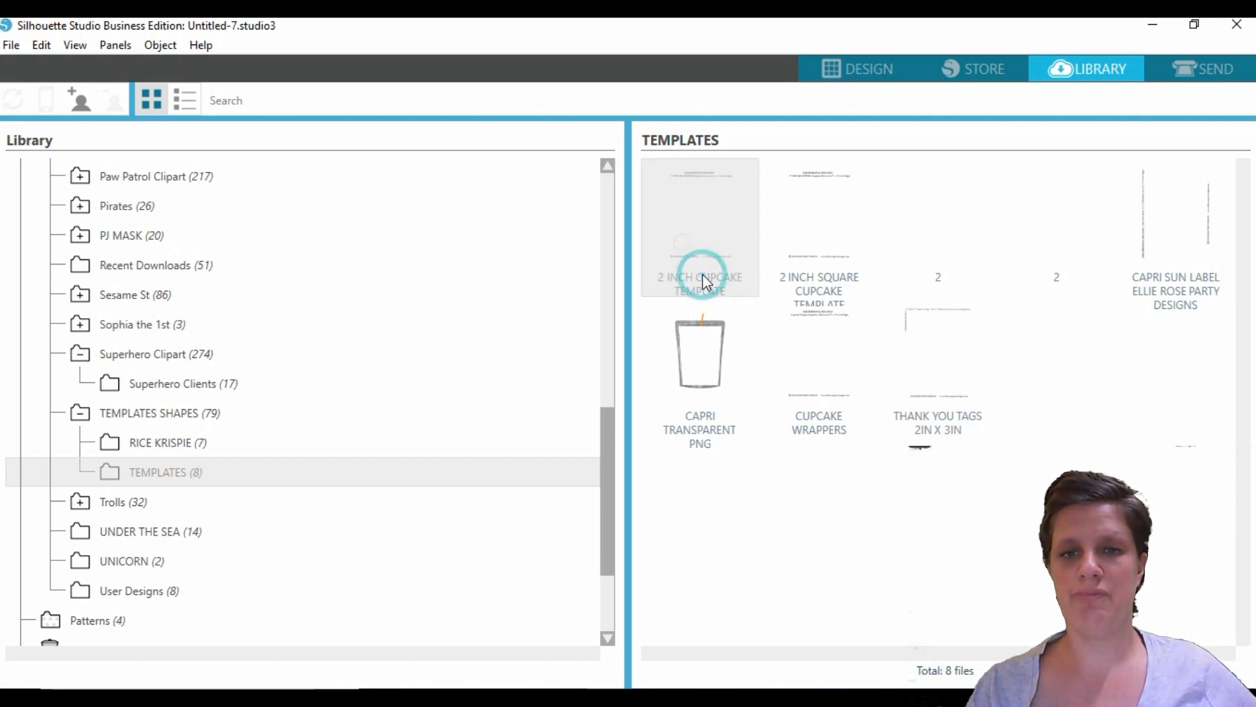
left_click(710, 222)
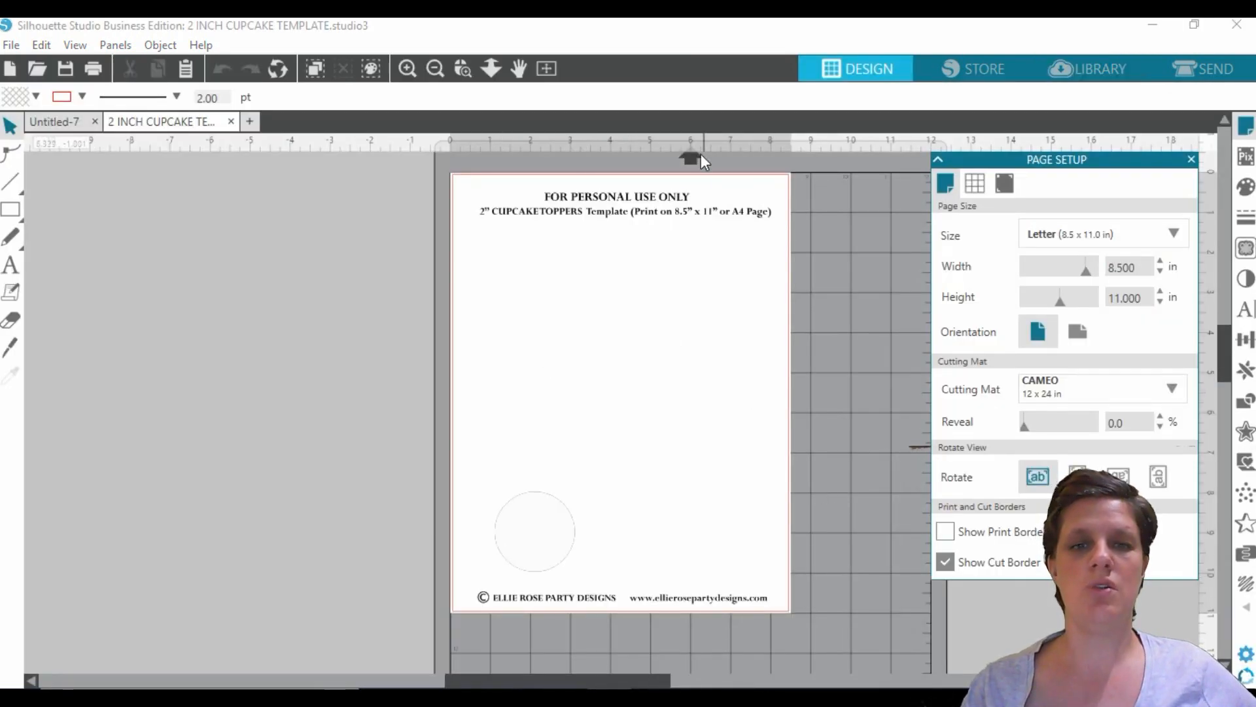
left_click_drag(688, 200, 325, 191)
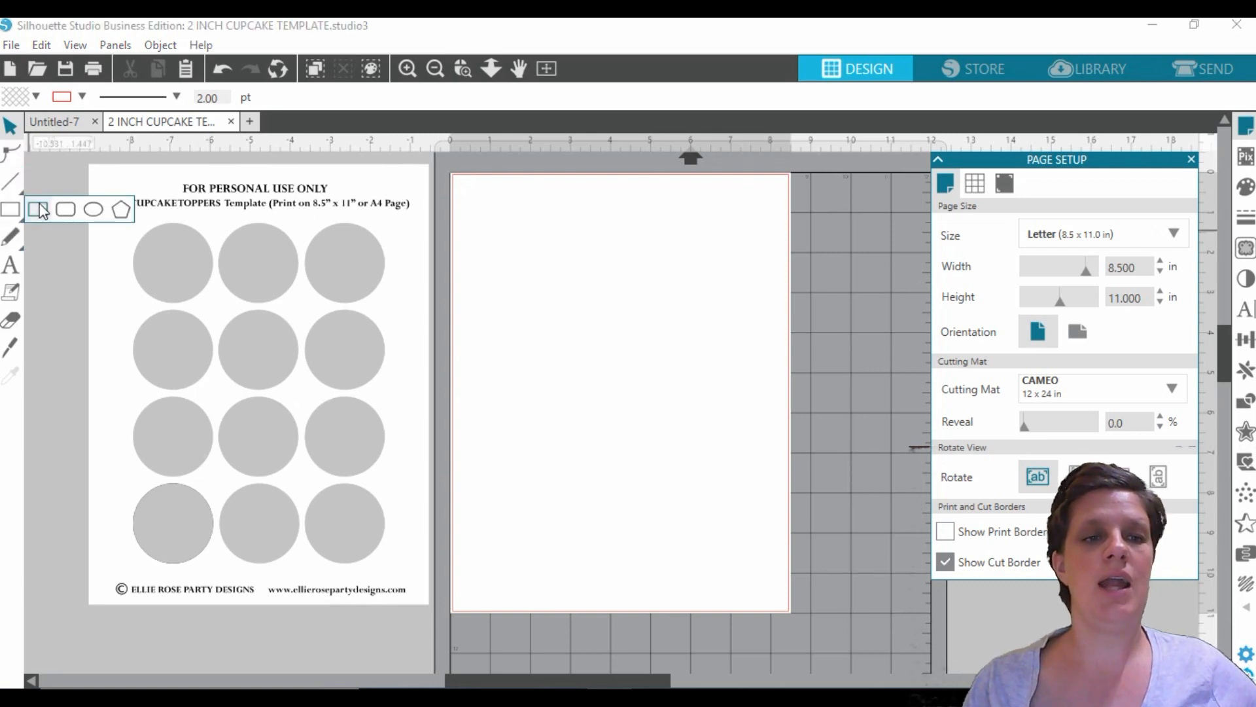
Draw a rectangle about 8.34 by 10.97 in covering the whole page and select it.
left_click(41, 210)
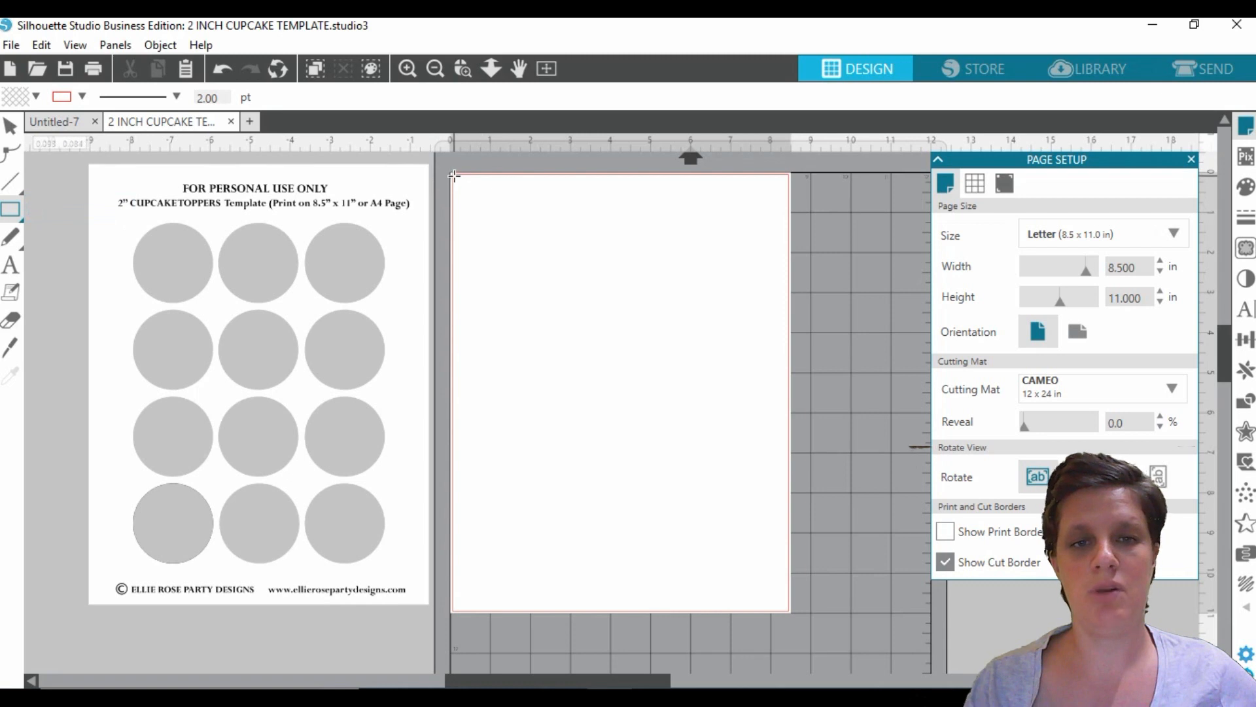
mouse_move(454, 174)
left_mouse_down()
mouse_move(675, 257)
mouse_move(780, 329)
mouse_move(788, 611)
left_mouse_up()
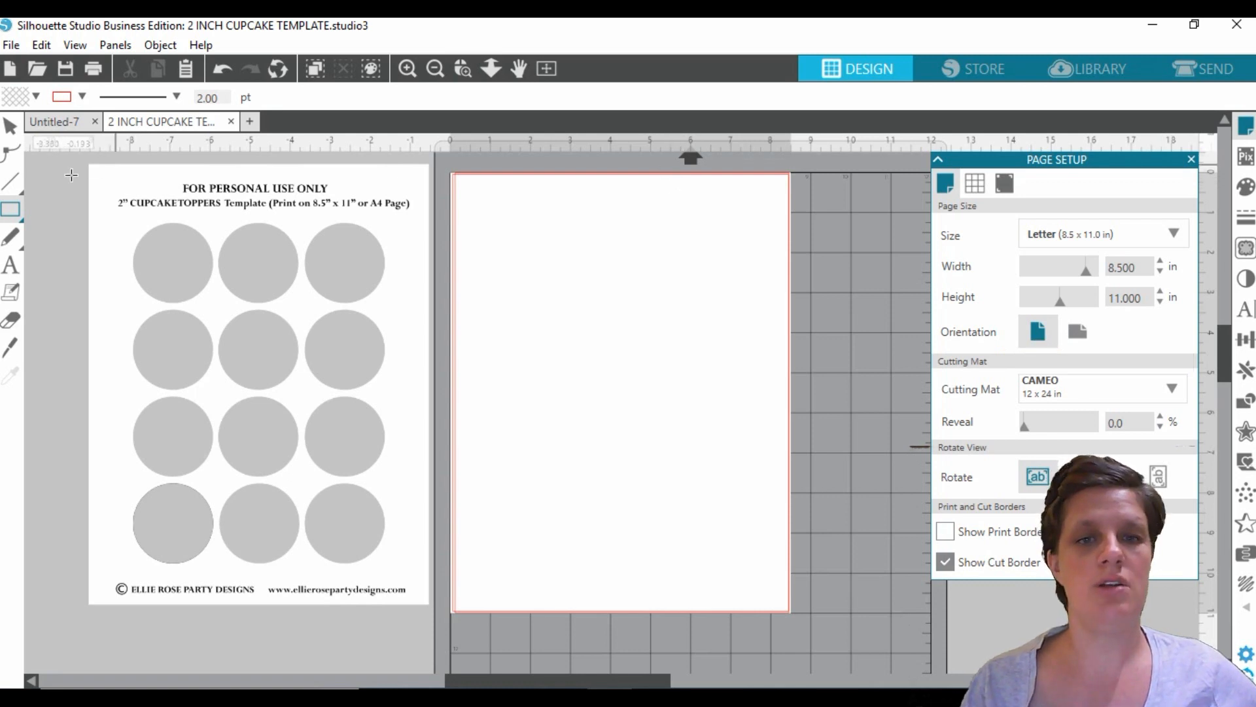
left_click(694, 170)
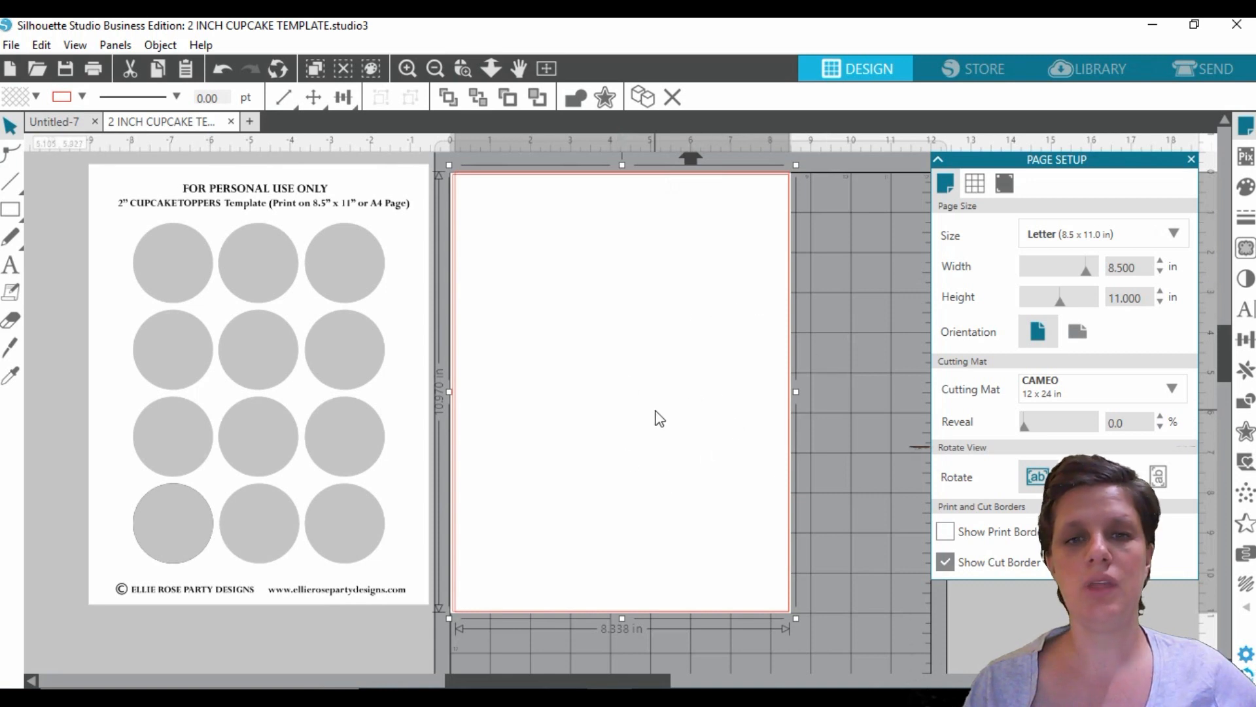
Give the page-sized rectangle a dark grey fill and a dark grey line colour.
left_click(1246, 188)
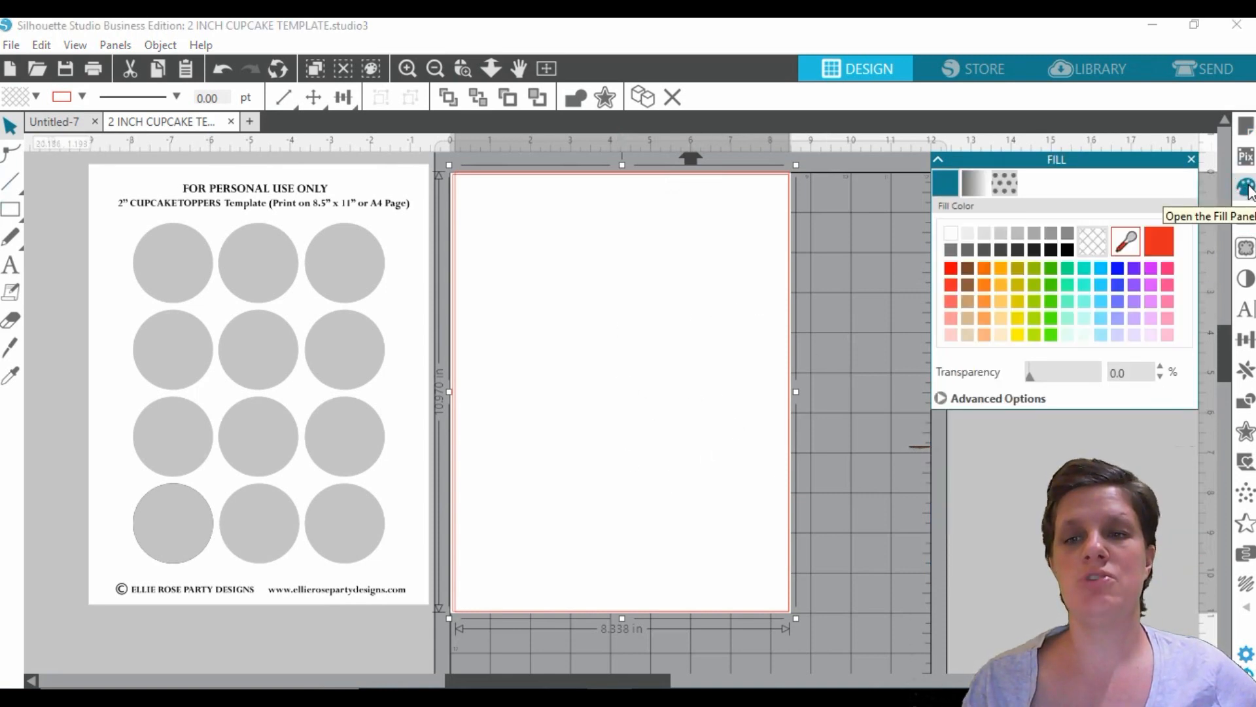
left_click(1000, 250)
left_click(1246, 216)
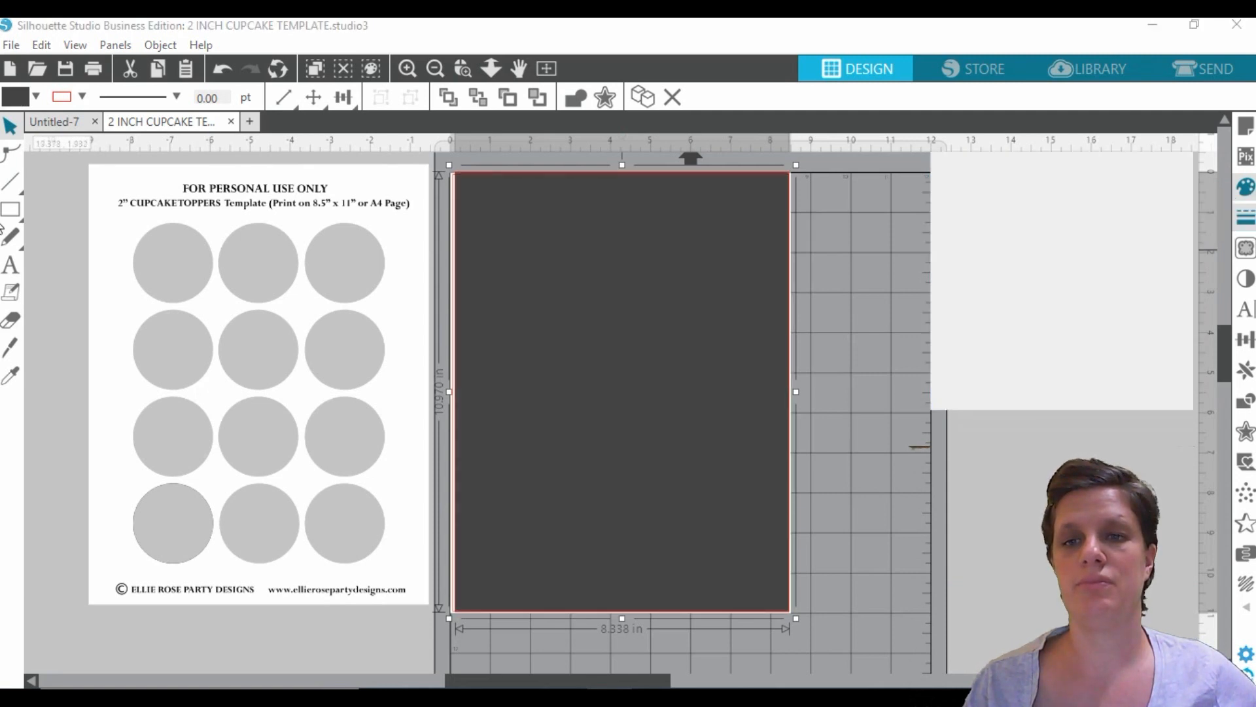
left_click(975, 183)
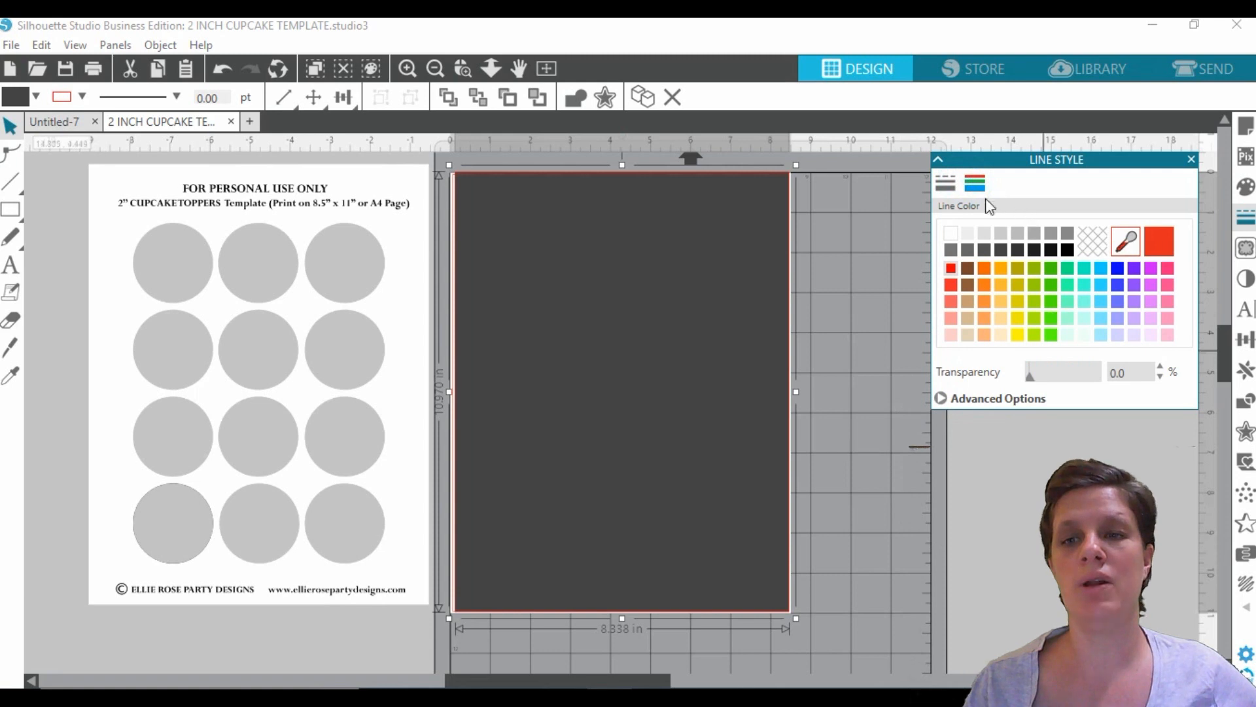
left_click(984, 249)
left_click(1010, 554)
Bring the cupcake template in front of the grey rectangle, try it over the page, and move it back beside the page.
left_click_drag(401, 308, 433, 289)
right_click(343, 291)
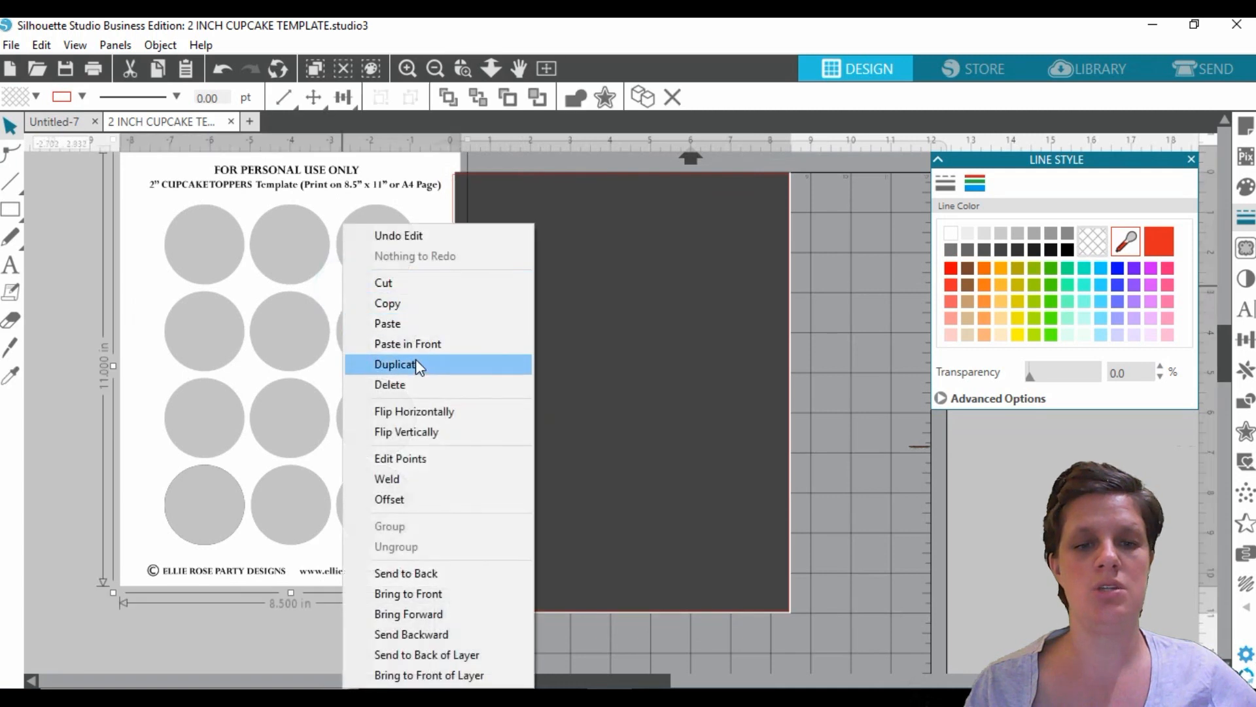
left_click(420, 595)
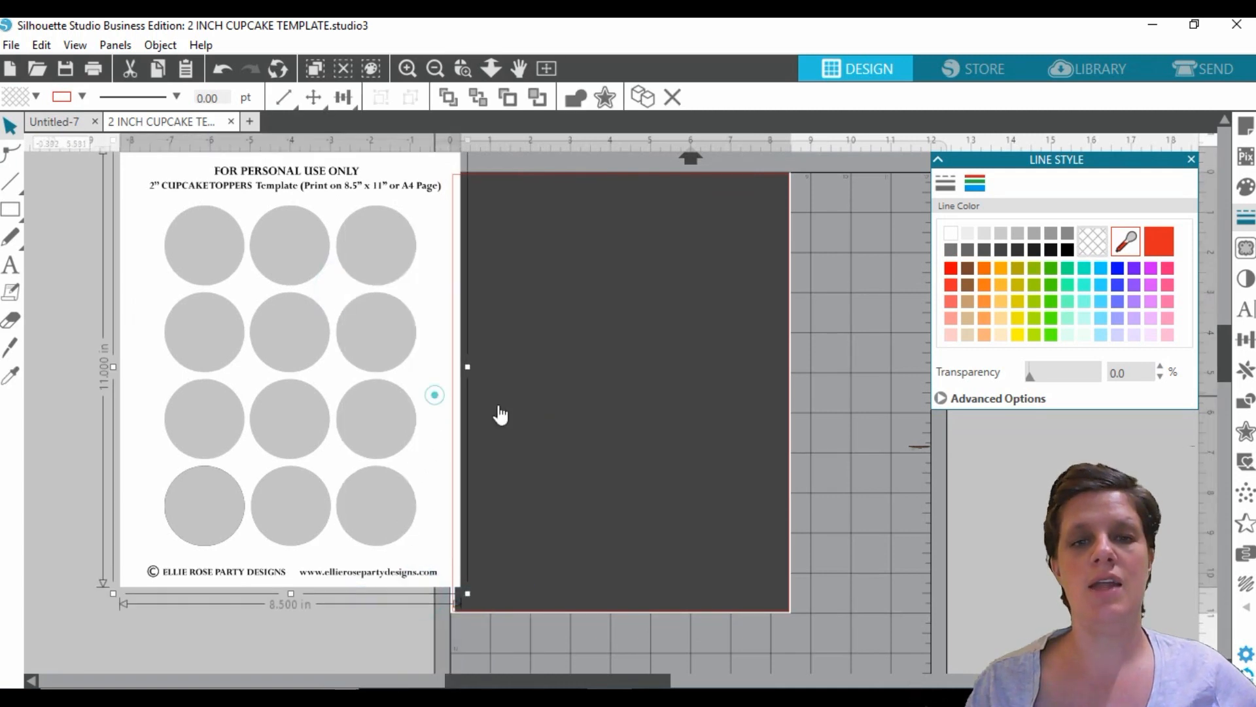
left_click_drag(499, 415, 766, 429)
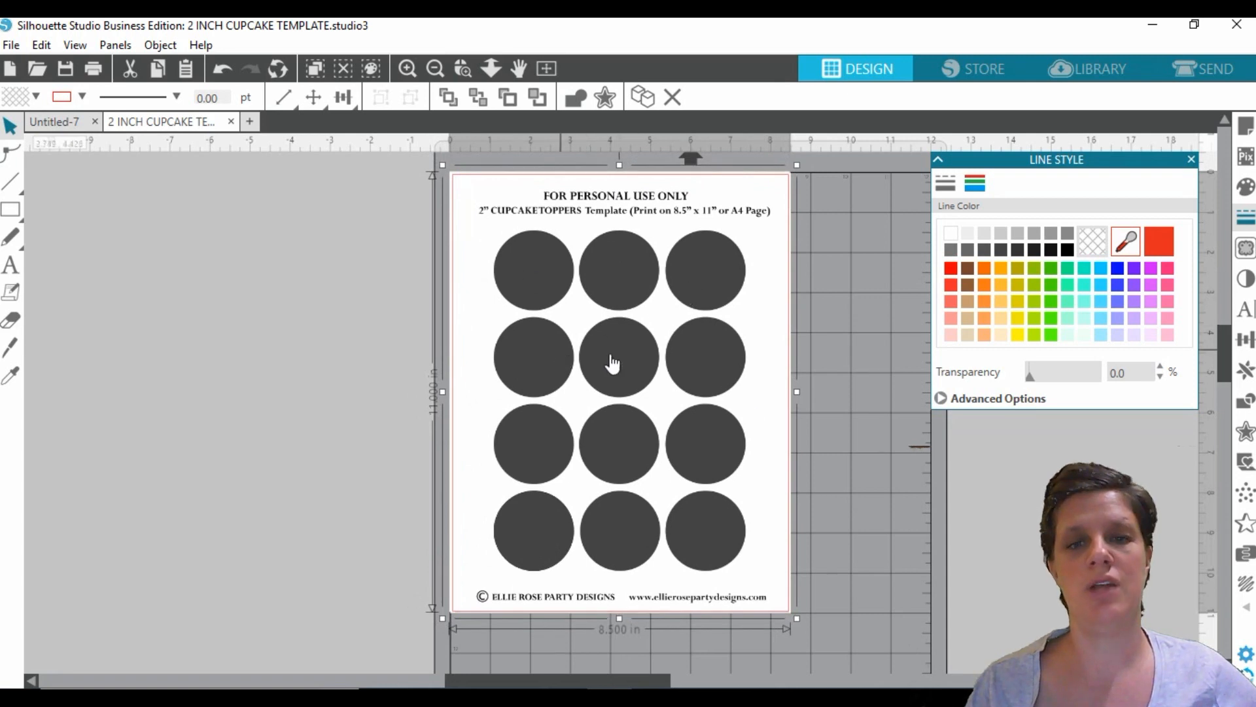
left_click_drag(772, 421, 406, 445)
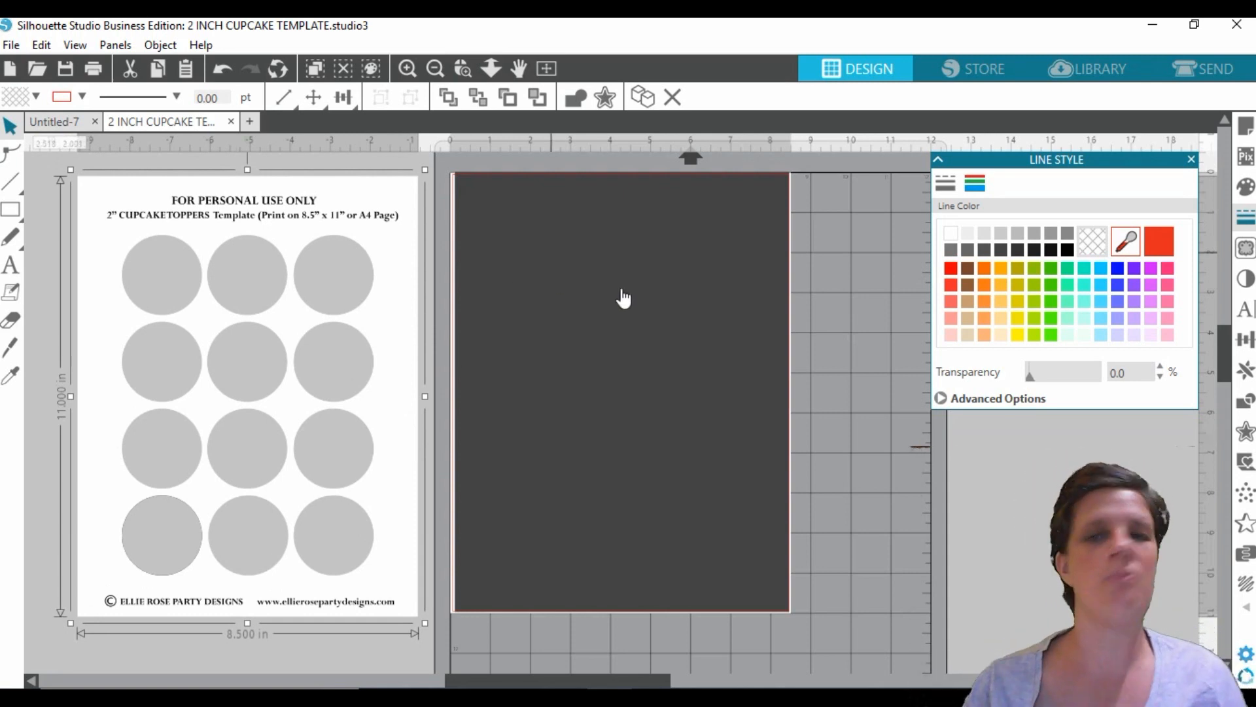
Change the fill of the page-sized rectangle to red and deselect it.
left_click(666, 263)
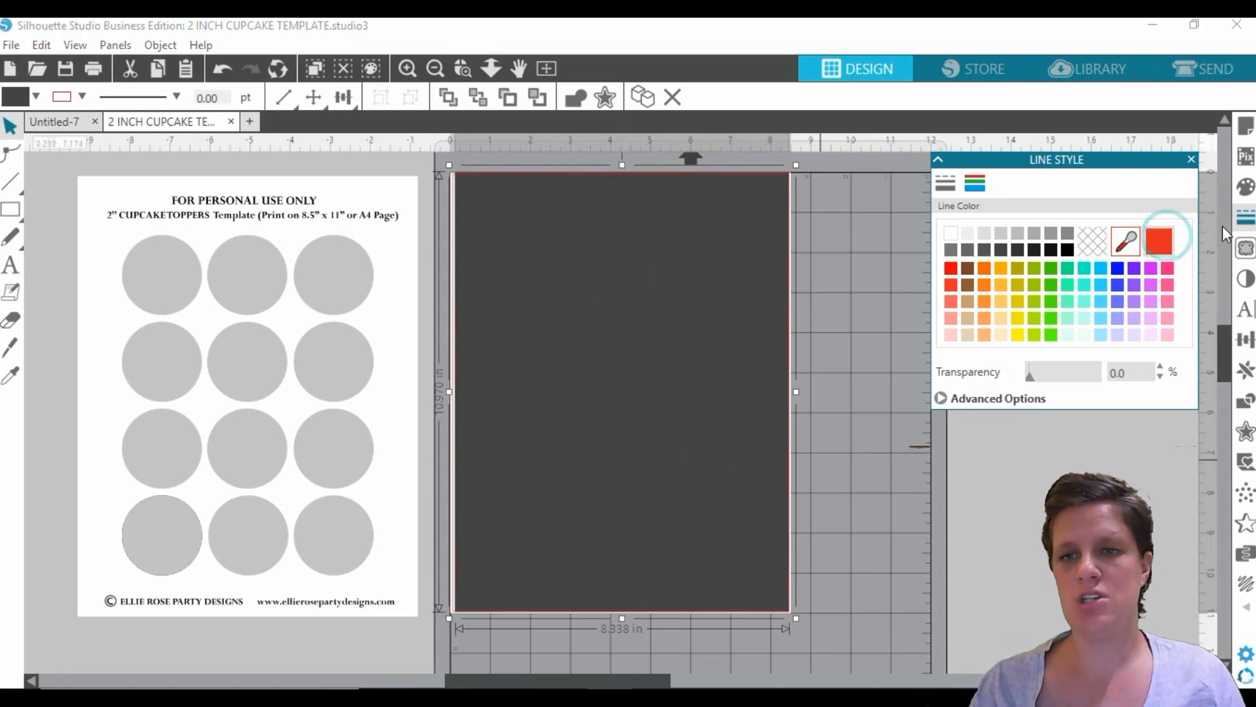
left_click(1246, 187)
left_click(1152, 250)
left_click(967, 496)
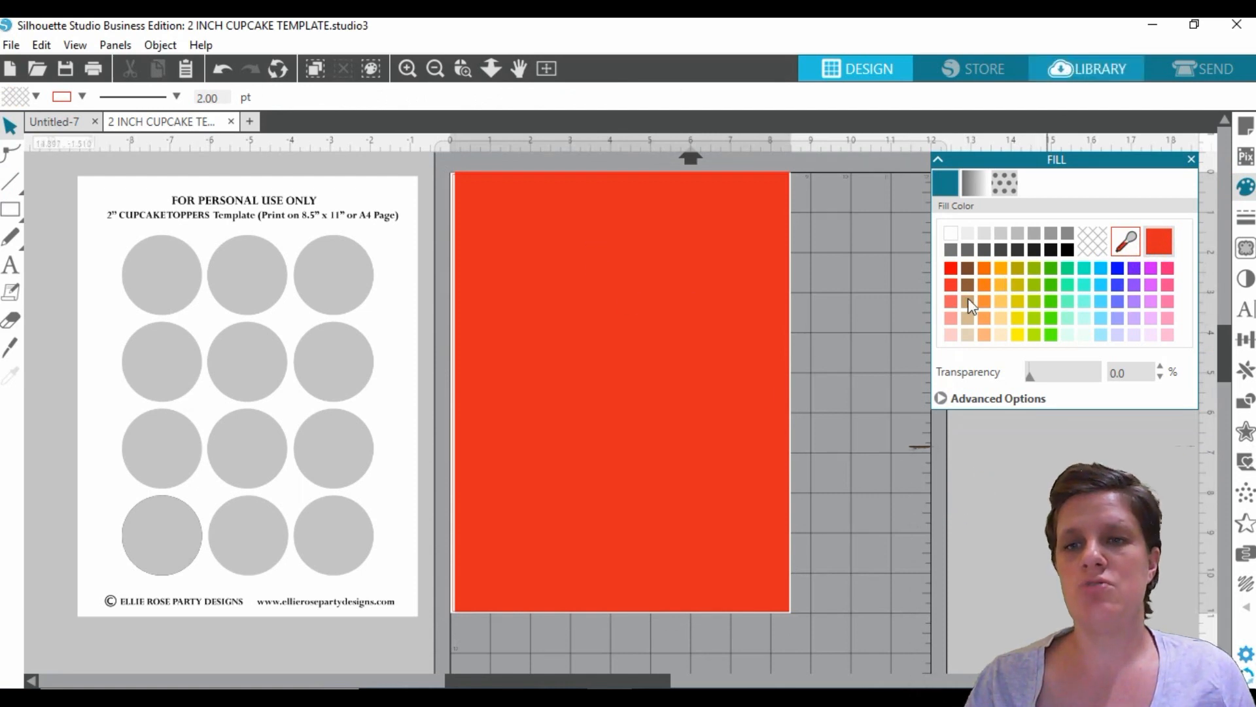
Merge the flying Supergirl image from the library's Superhero Clipart folder into the design and place it near the page's upper-left area.
left_click(1070, 69)
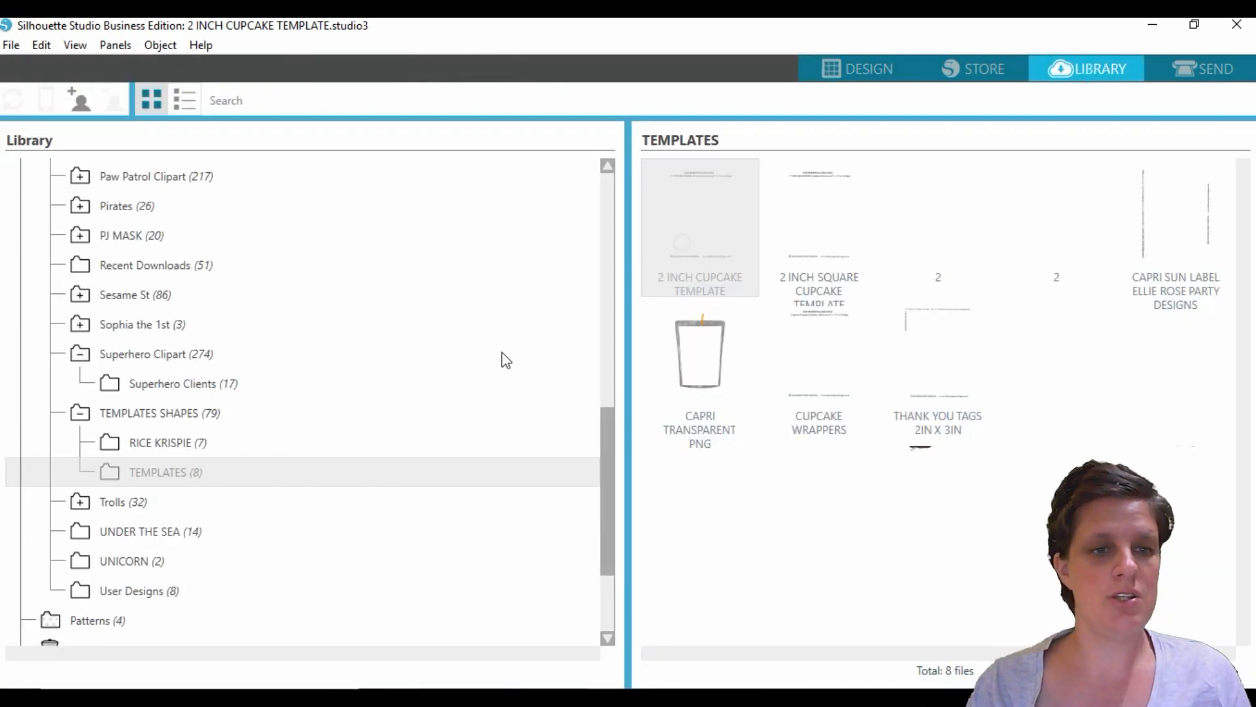
left_click(143, 354)
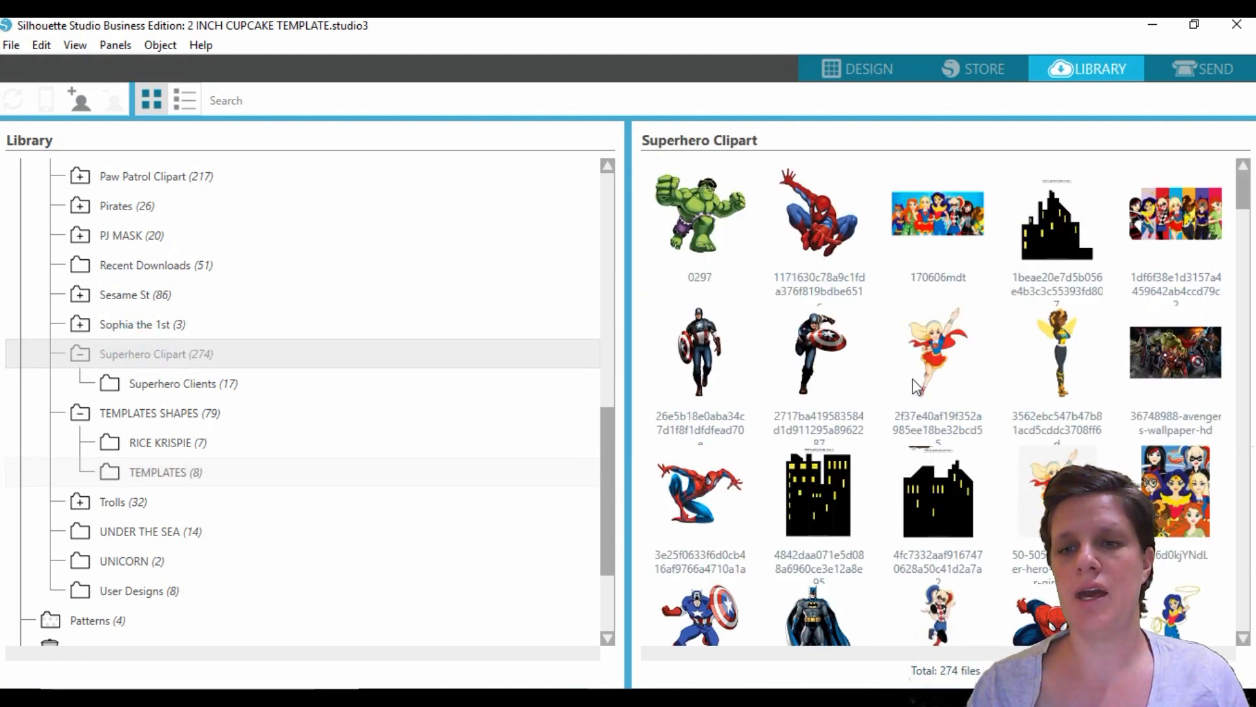
left_click(937, 341)
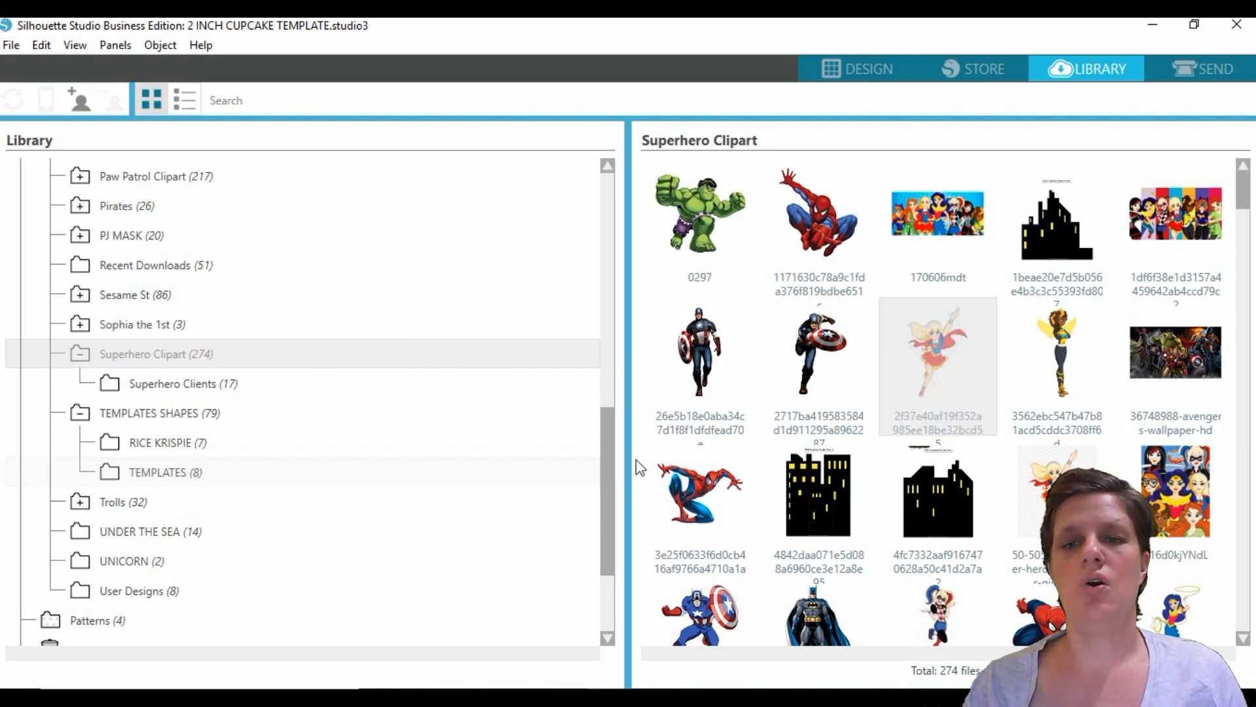
right_click(933, 346)
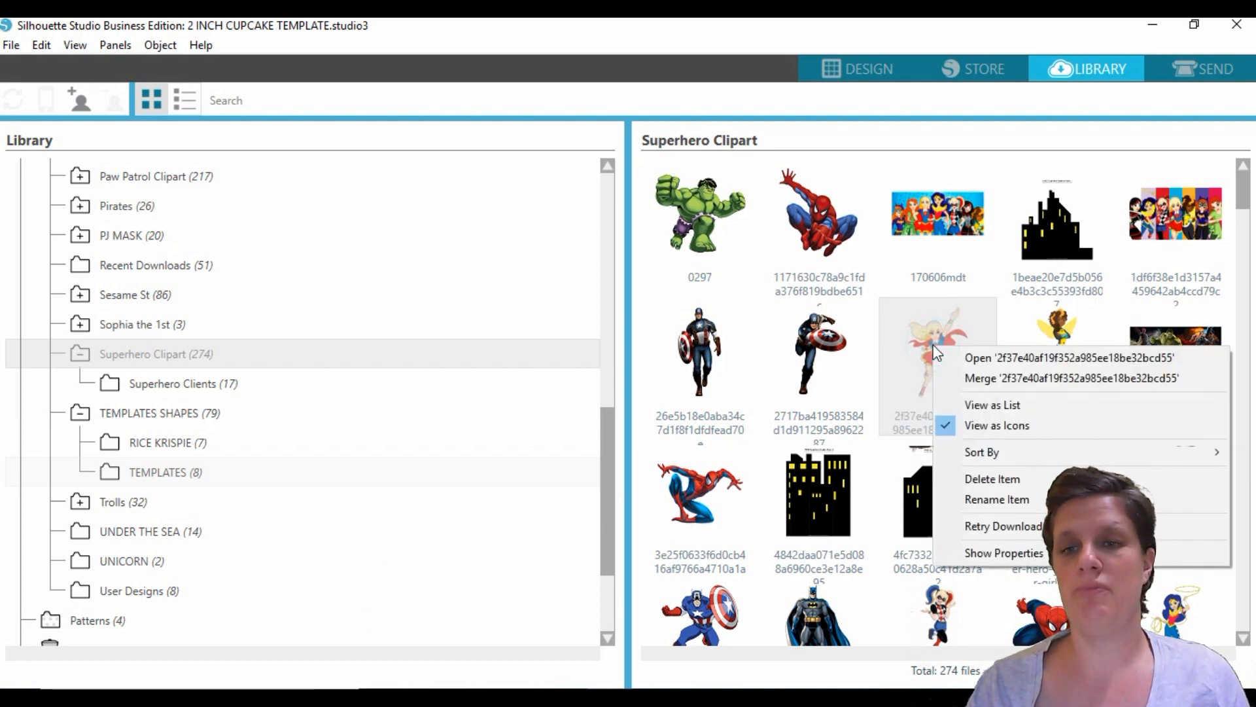
left_click(973, 378)
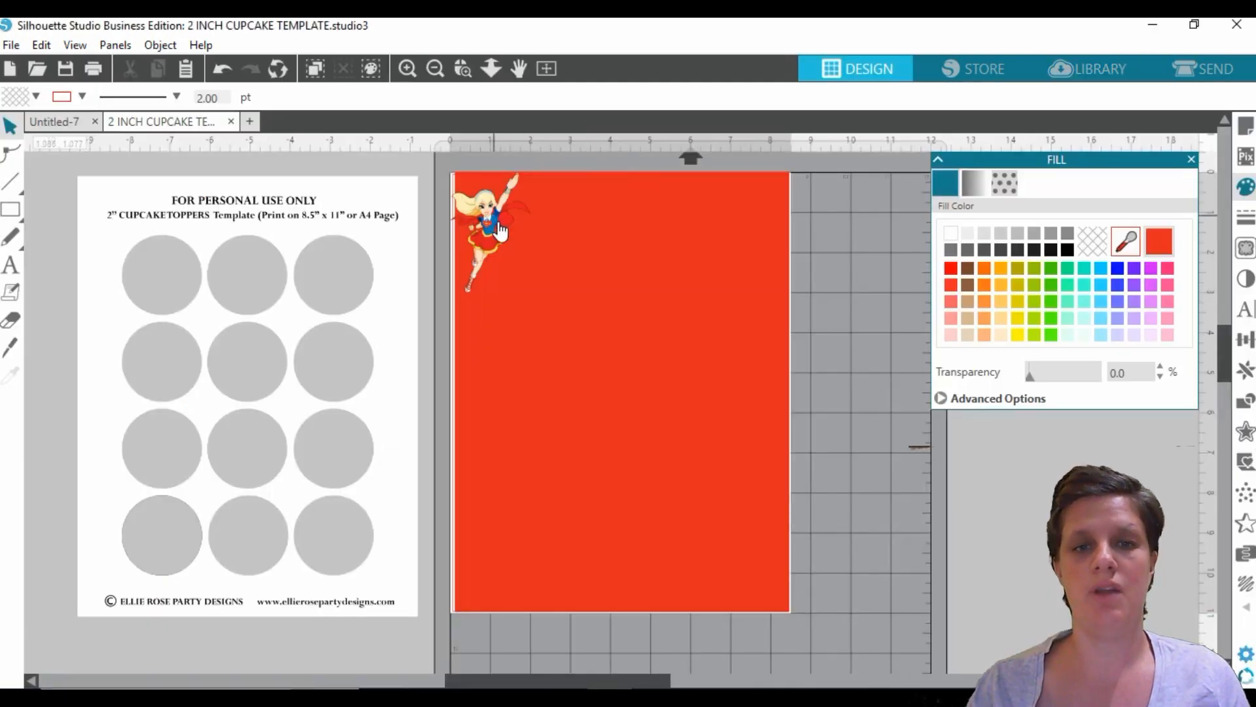
left_click_drag(510, 193, 558, 281)
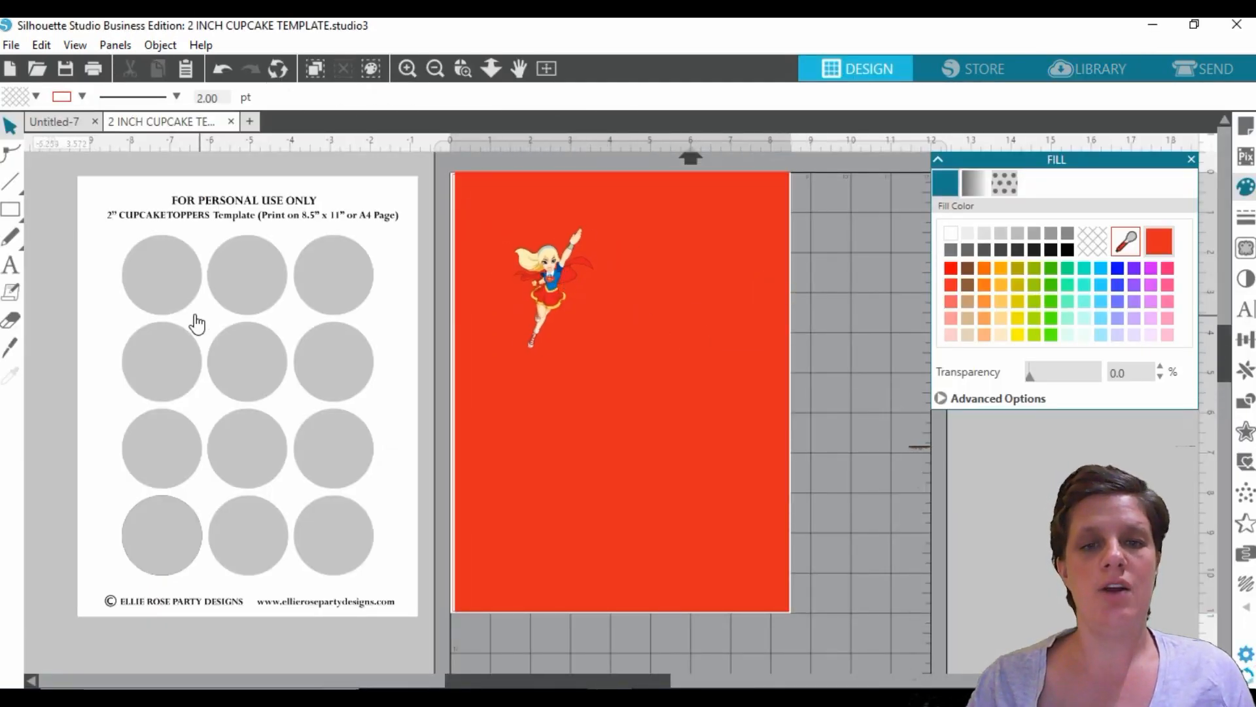
Lay the template over the red rectangle and shrink the Supergirl image to about 0.98 by 1.47 in inside the first circle.
left_click_drag(373, 323, 748, 321)
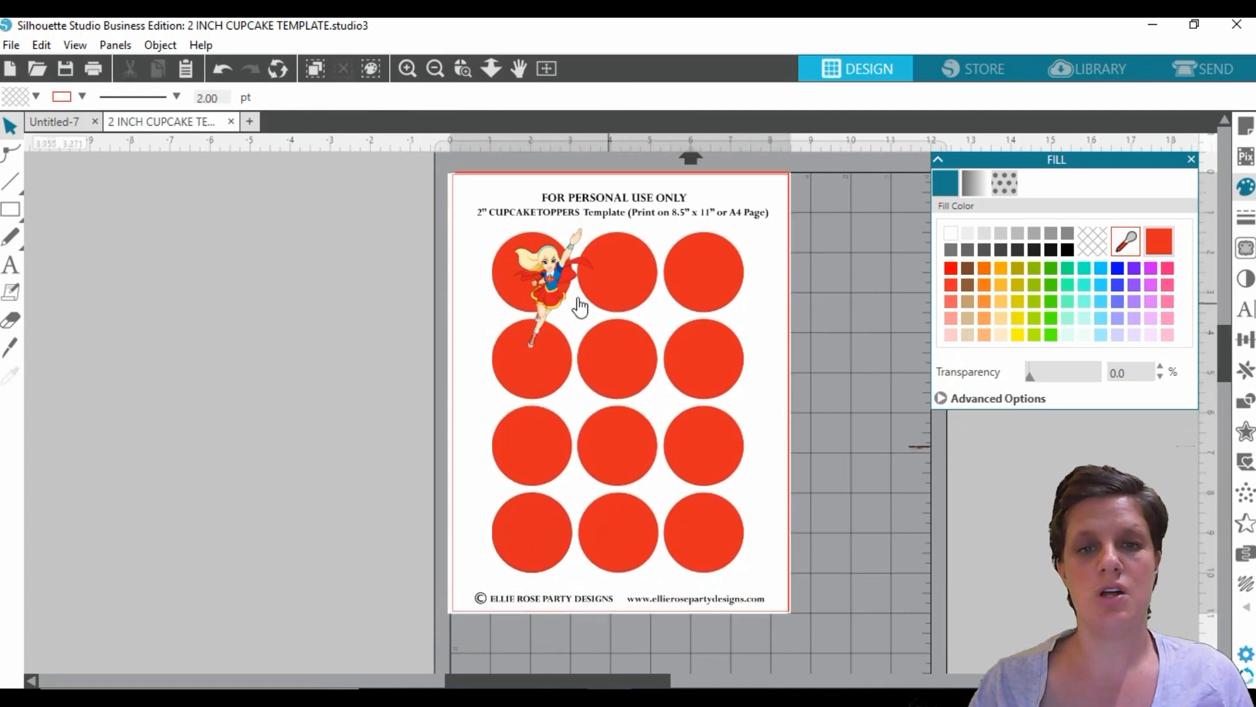
left_click(592, 258)
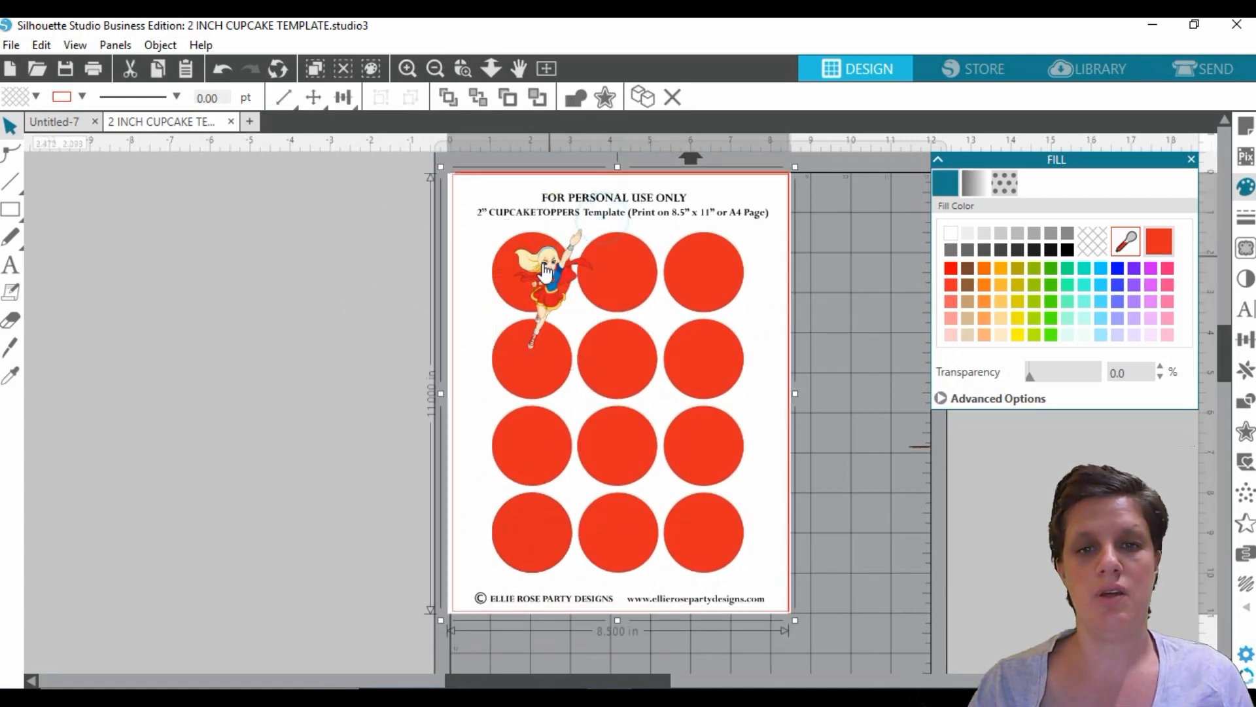
left_click_drag(600, 223, 560, 284)
left_click_drag(534, 325, 521, 278)
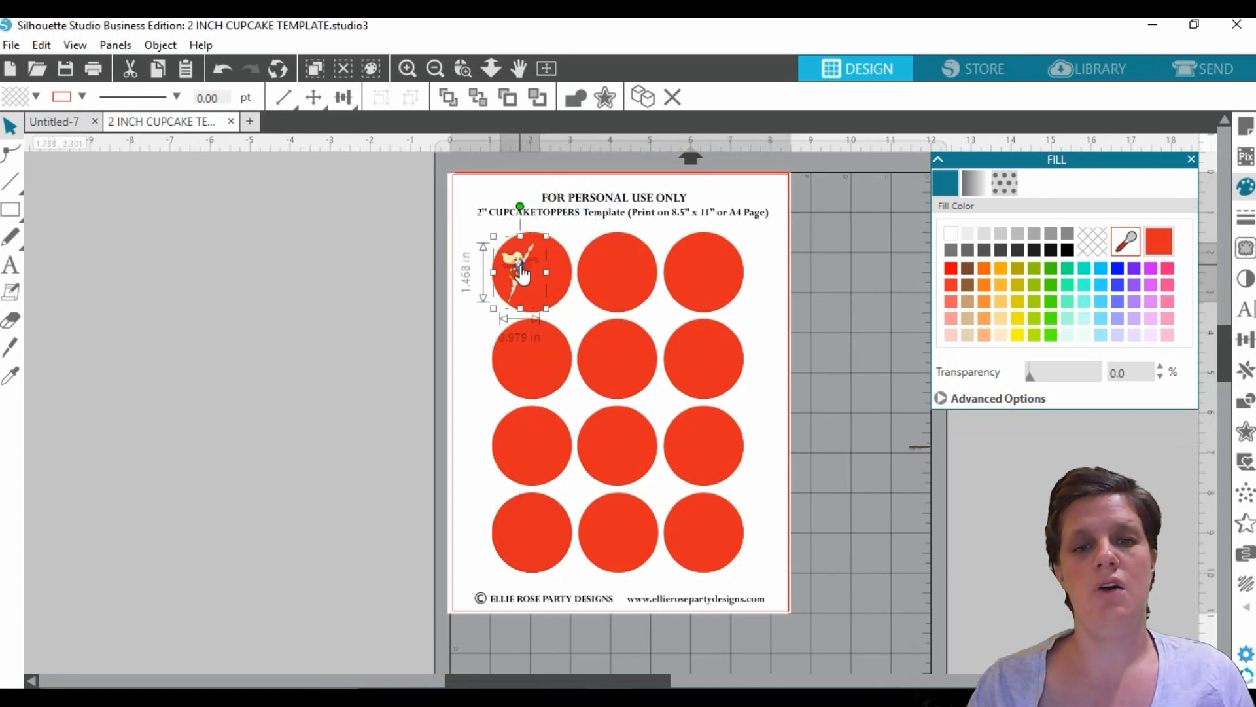
Duplicate the Supergirl image and place the copy in the second circle of the top row.
right_click(521, 273)
left_click(567, 362)
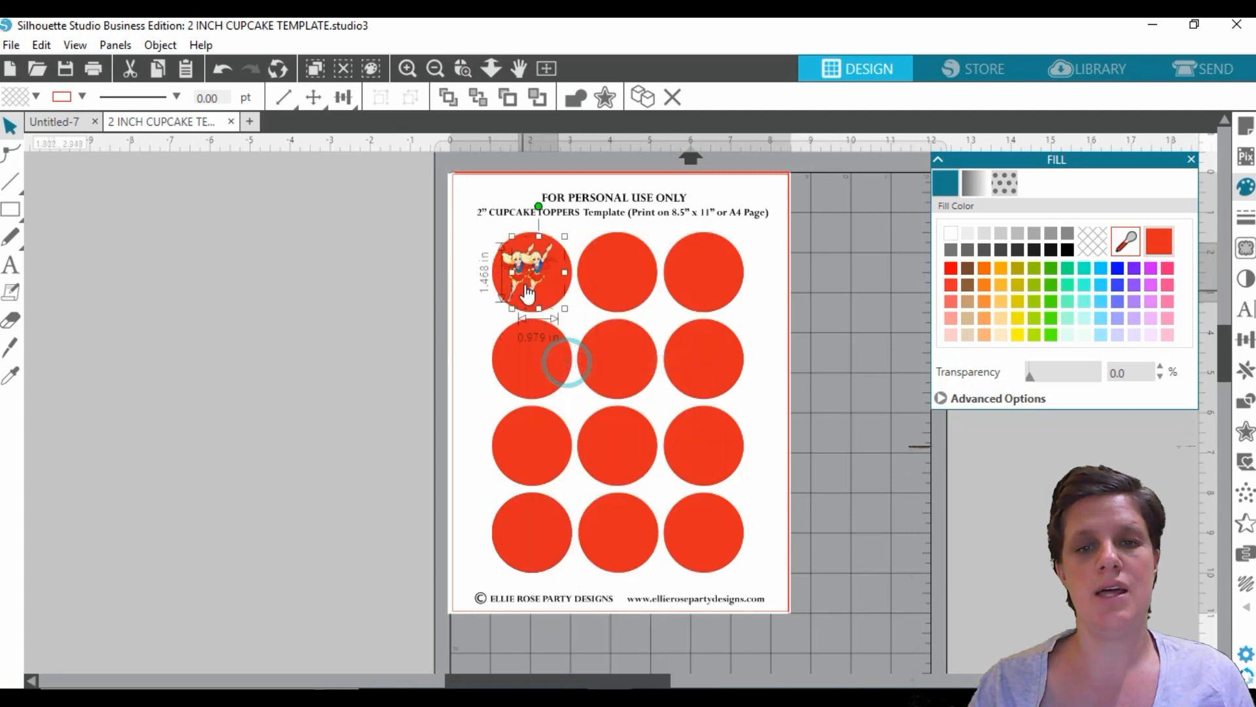
left_click_drag(527, 294, 604, 277)
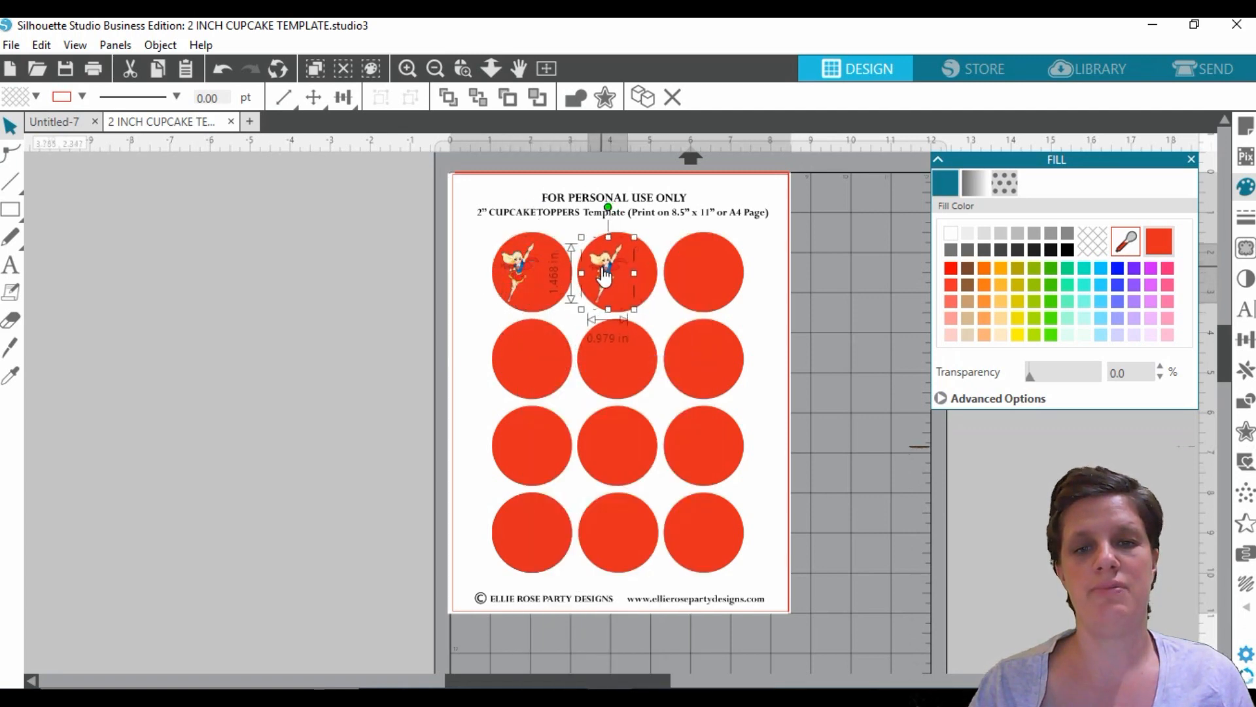
Duplicate the Supergirl image into the third circle of the top row and the first circle of the second row.
right_click(603, 275)
left_click(648, 364)
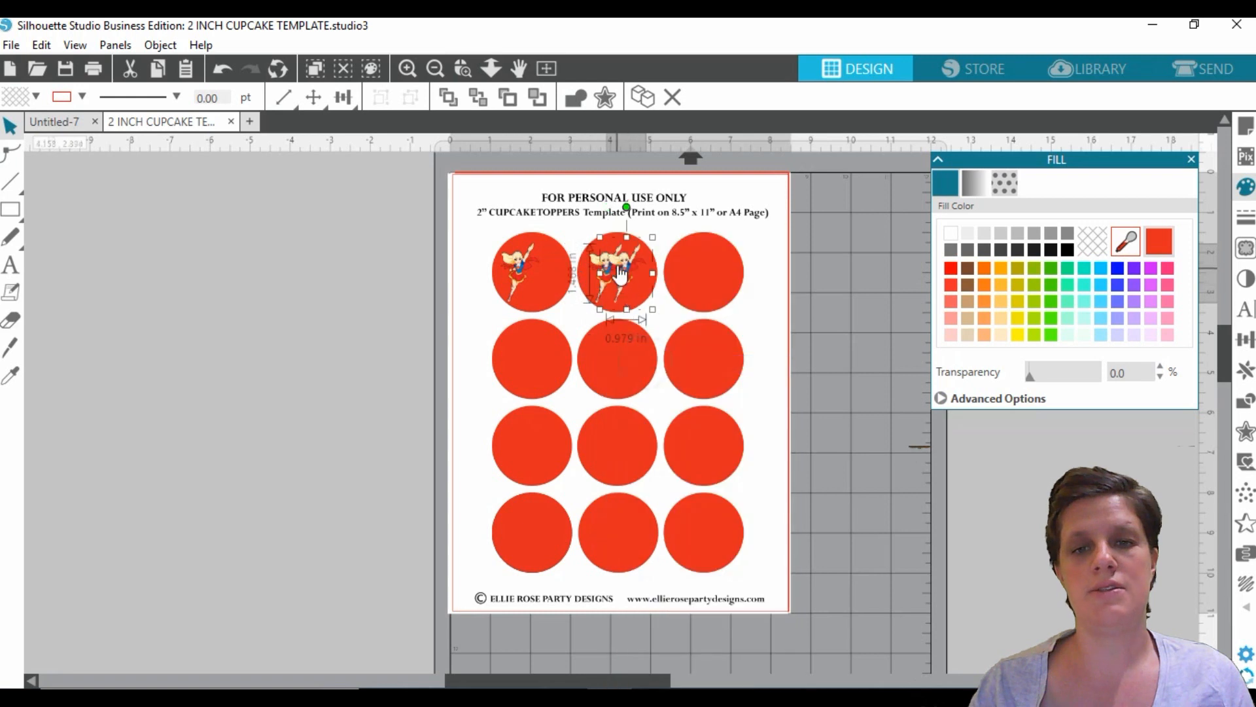
left_click_drag(685, 280, 697, 272)
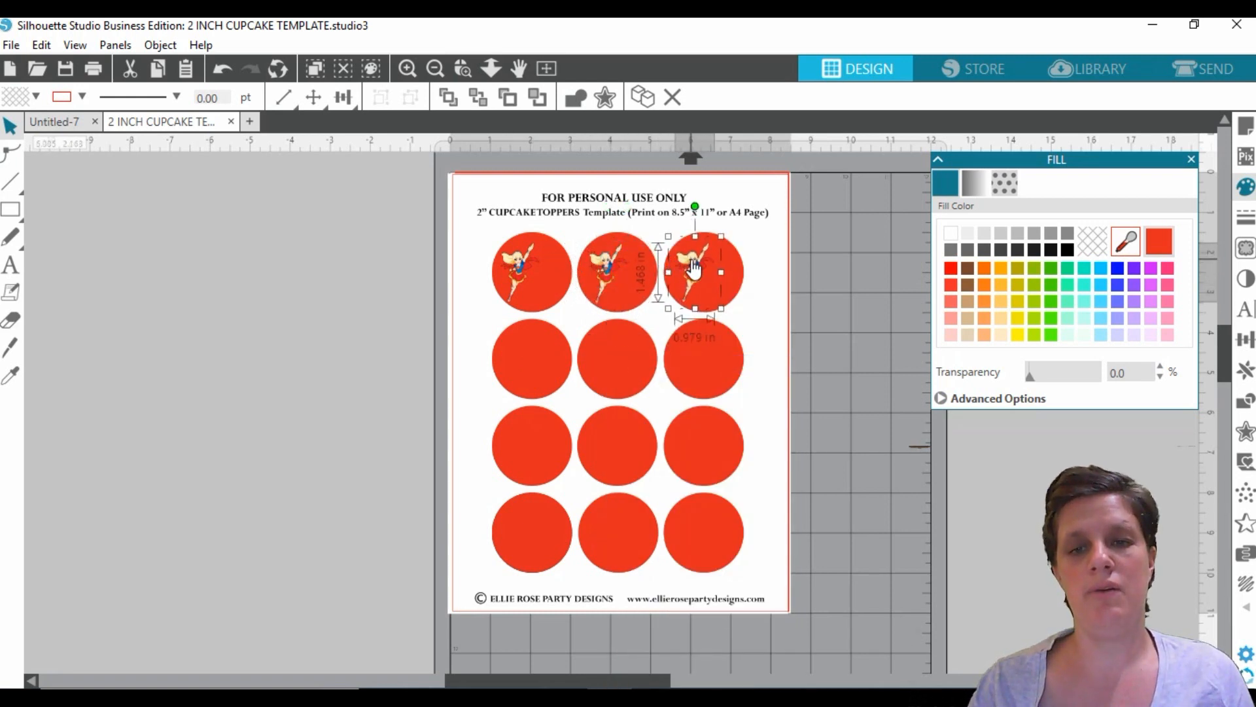
right_click(695, 268)
left_click(733, 364)
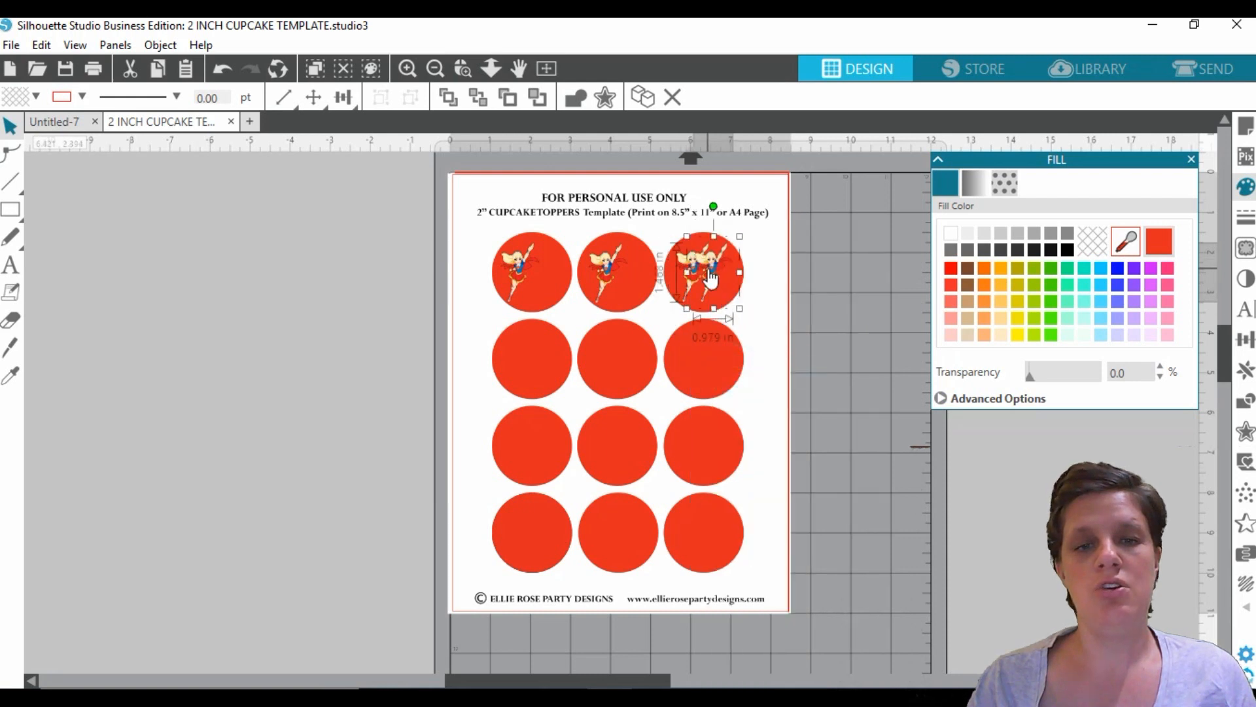
left_click_drag(712, 278, 519, 360)
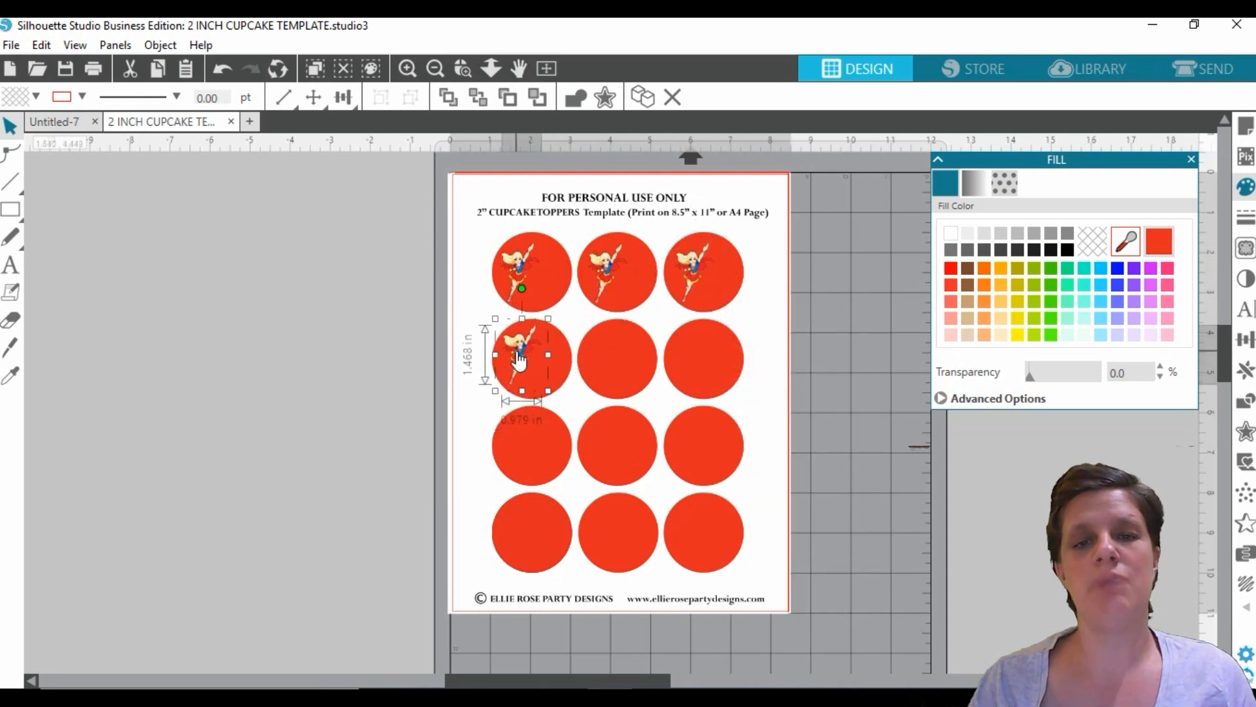
left_click(863, 423)
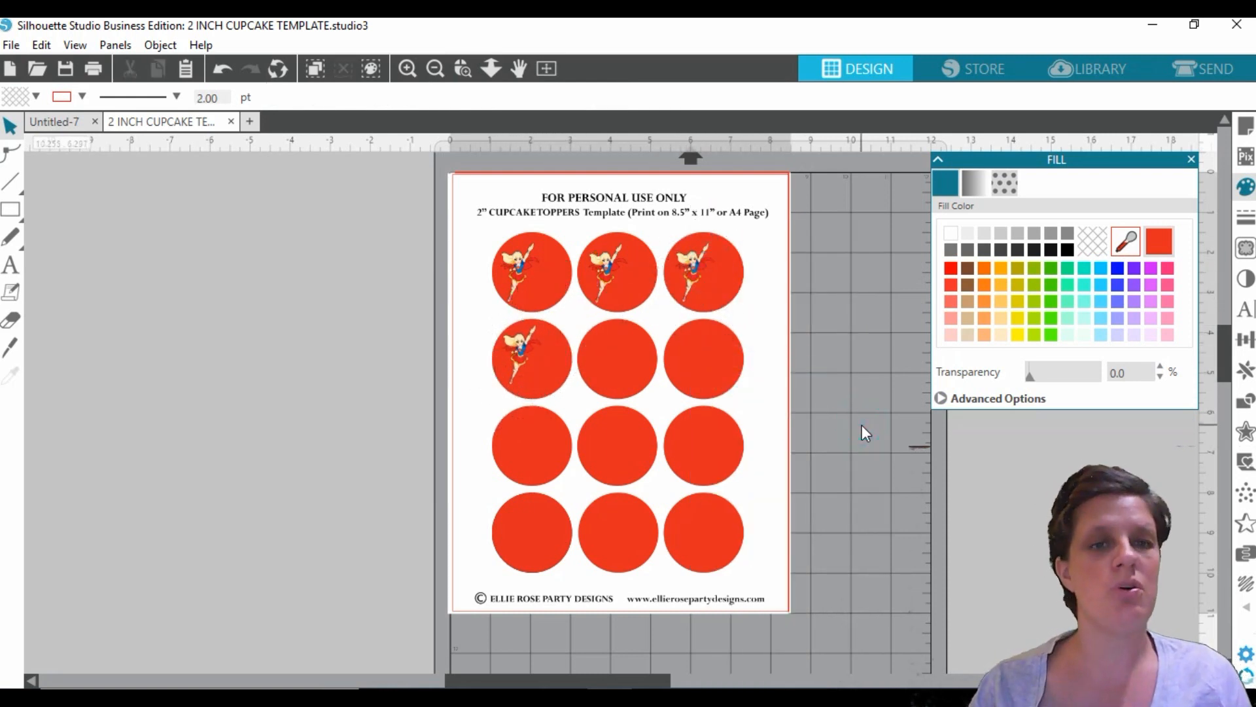
Try to trace the Supergirl image in the first circle by framing it with a trace area.
left_click(407, 68)
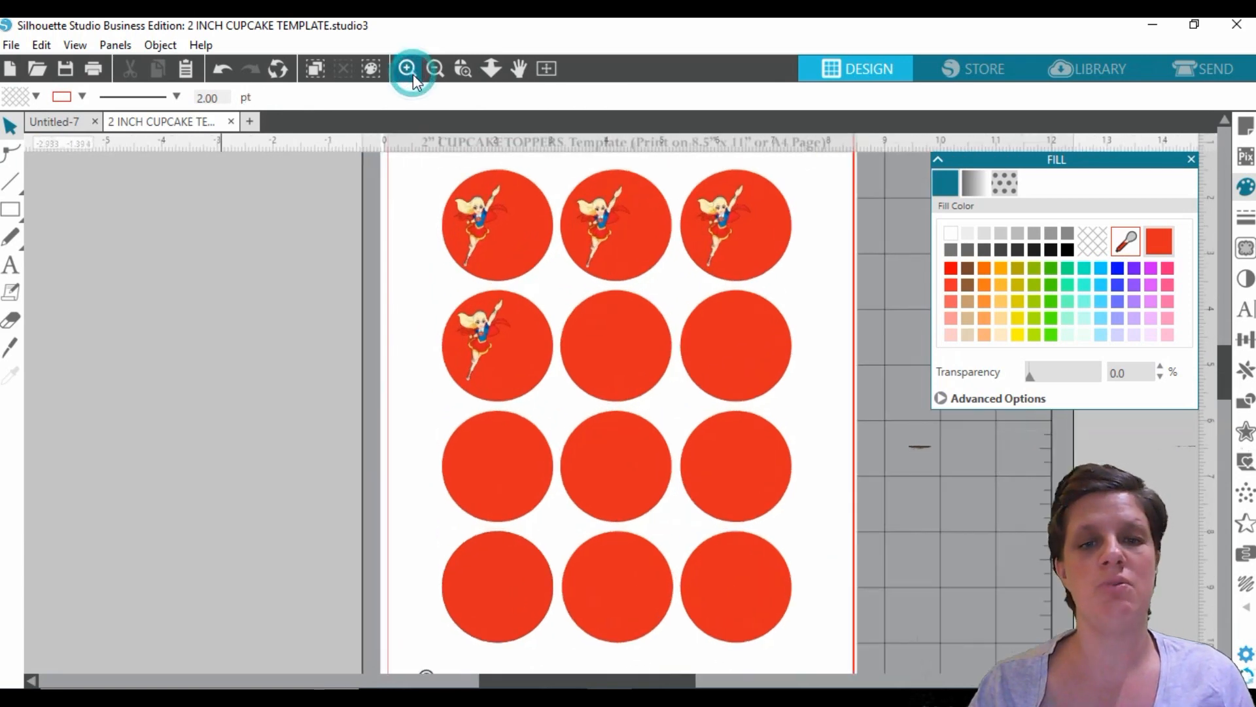
left_click(407, 68)
scroll(534, 491, "up", 3)
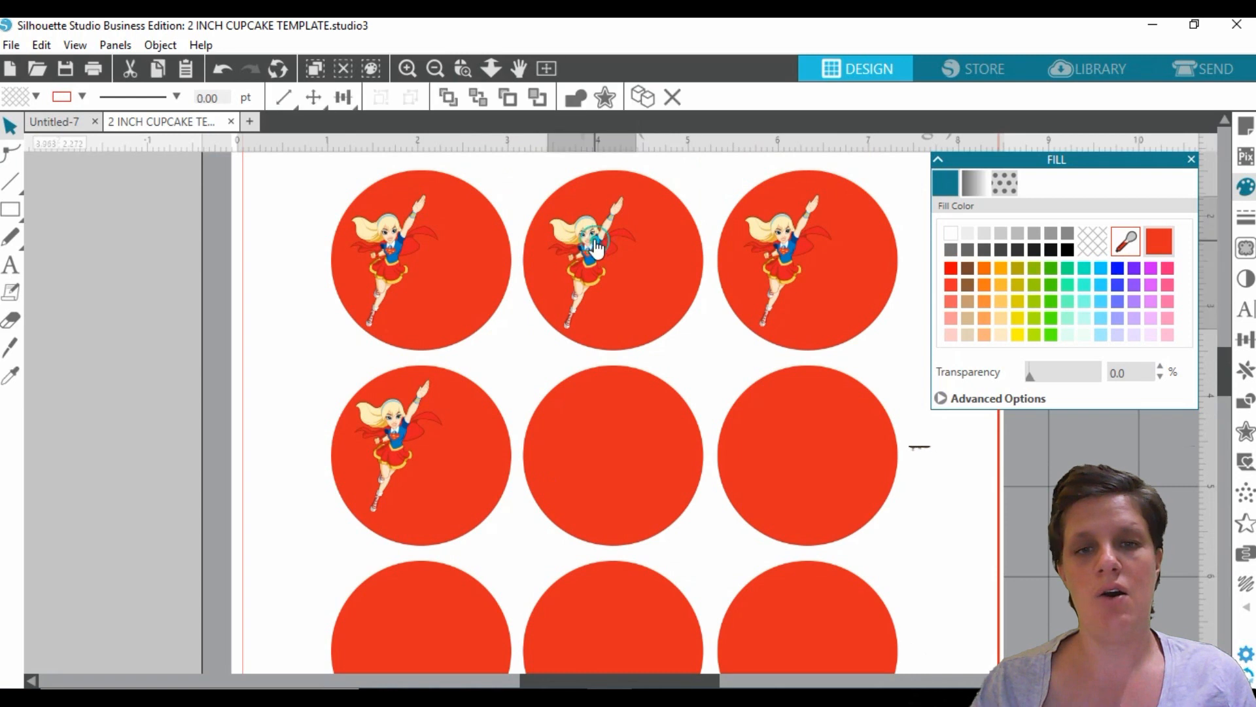
left_click(406, 241)
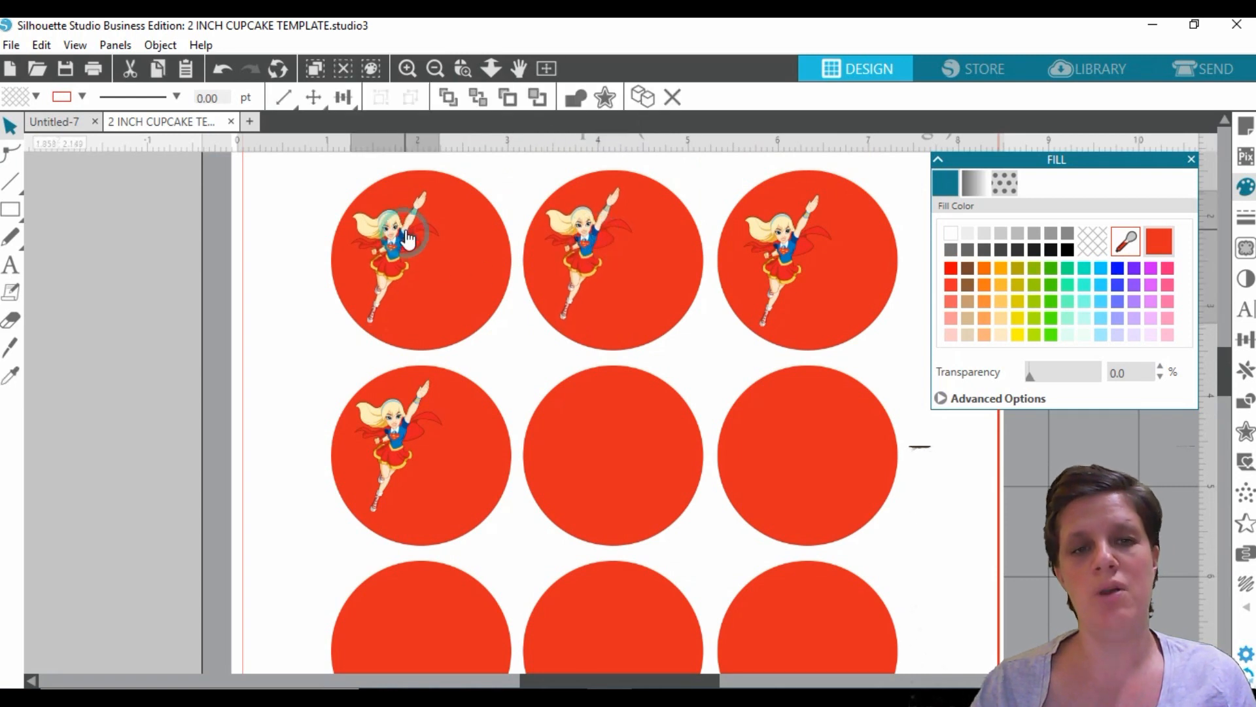
left_click(326, 582)
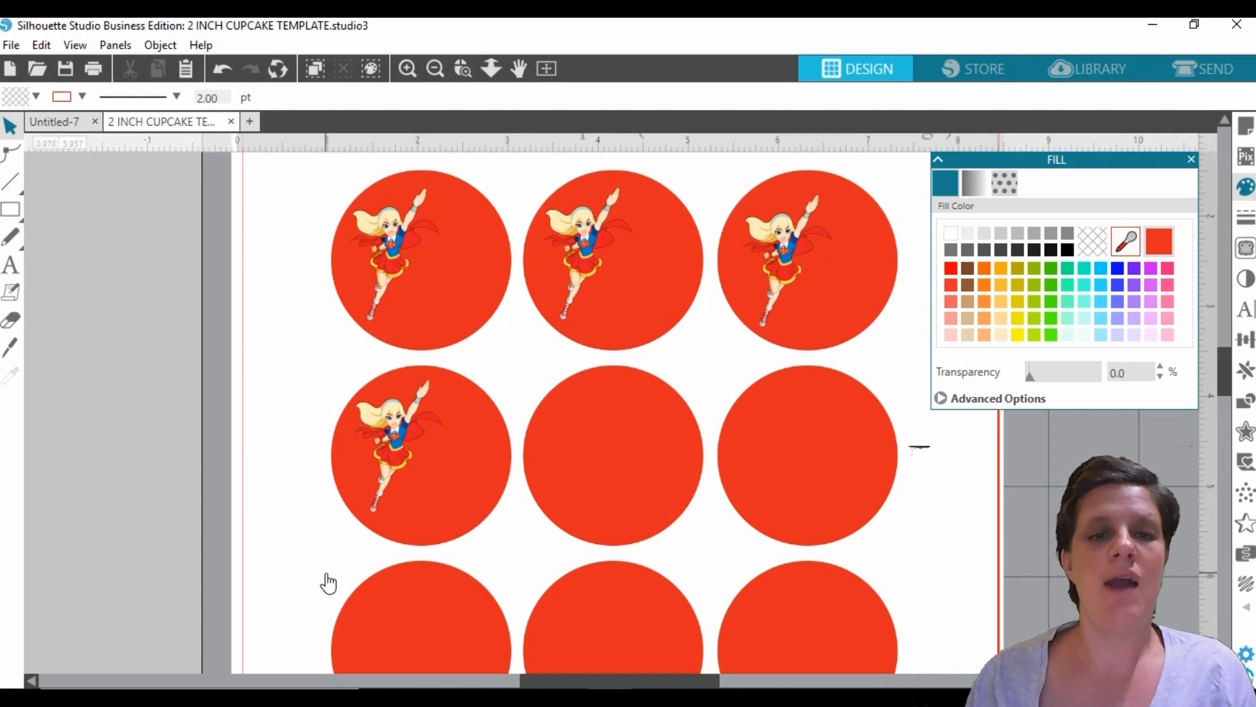
left_click(403, 250)
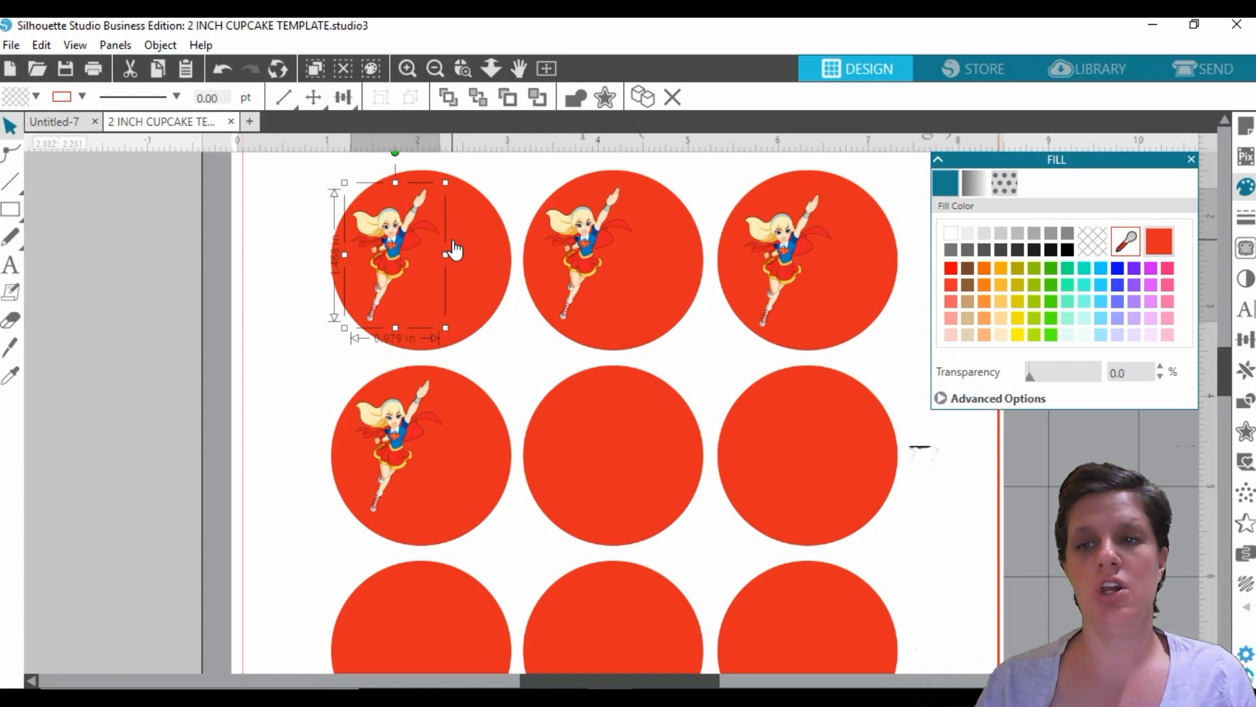
left_click(1245, 249)
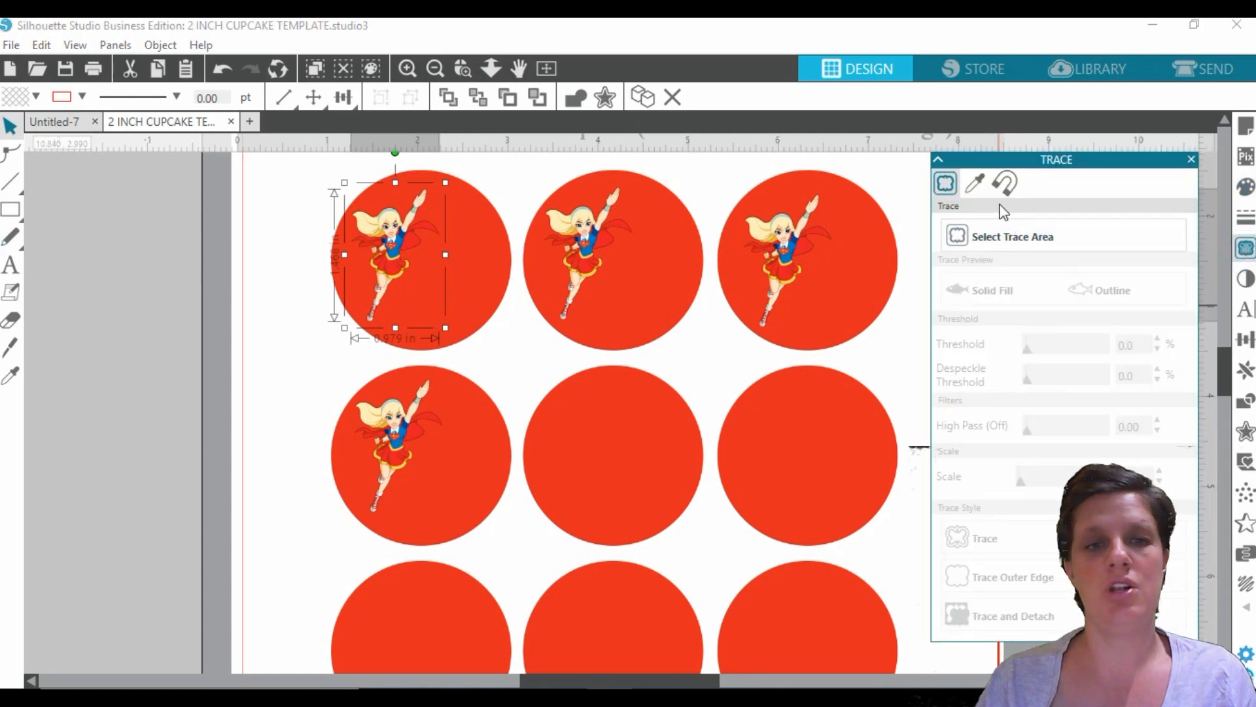
left_click(1015, 238)
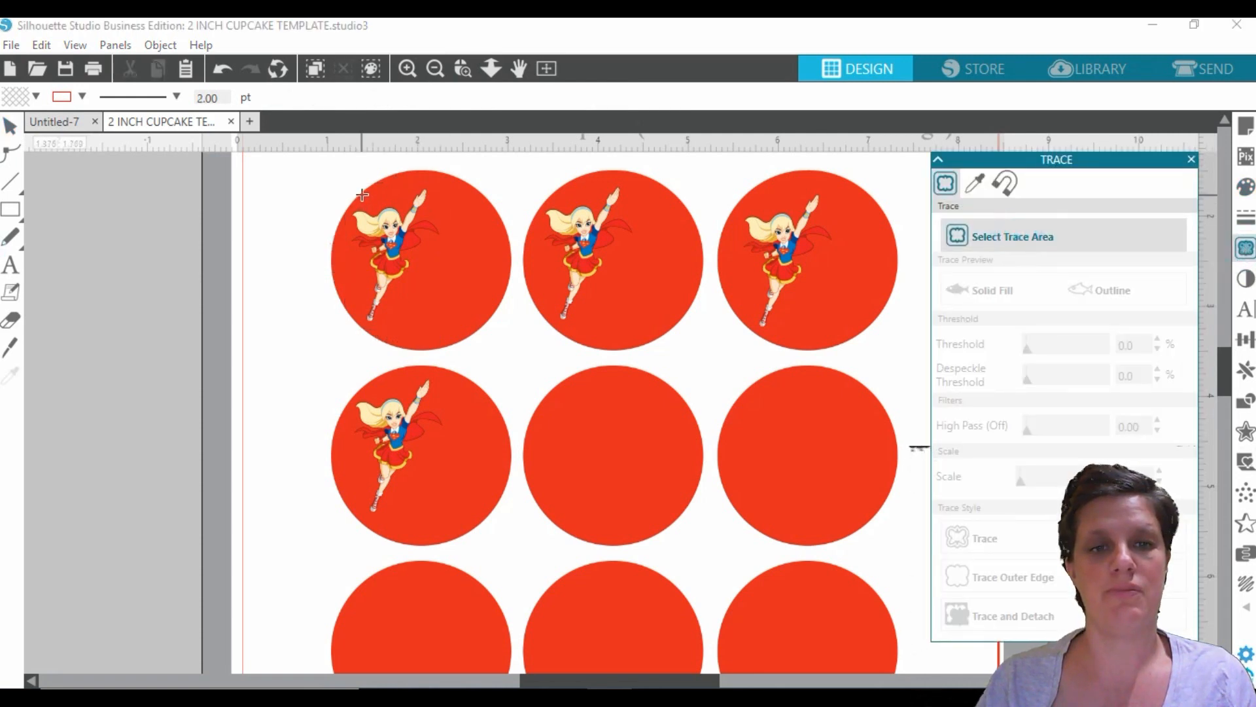
mouse_move(359, 192)
left_mouse_down()
mouse_move(426, 226)
mouse_move(417, 326)
left_mouse_up()
left_click_drag(423, 259, 443, 260)
mouse_move(401, 185)
left_mouse_down()
mouse_move(400, 165)
mouse_move(399, 175)
left_mouse_up()
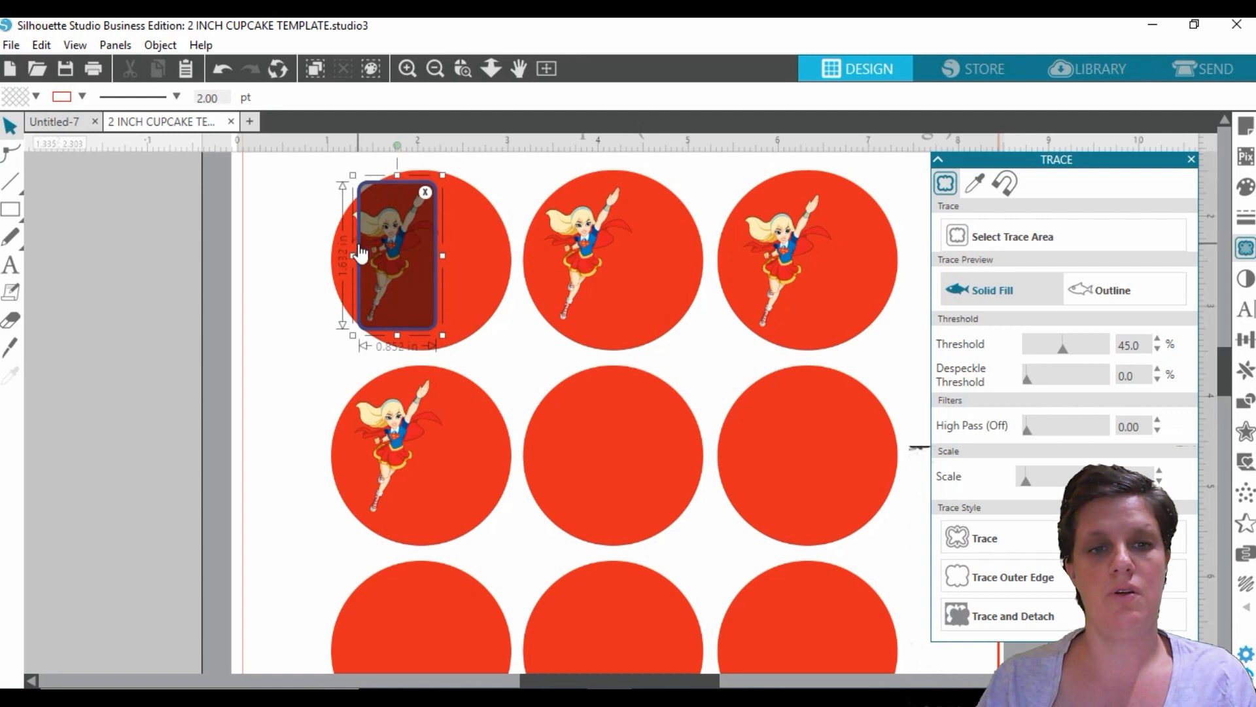
left_click_drag(352, 254, 342, 255)
left_click_drag(460, 263, 451, 259)
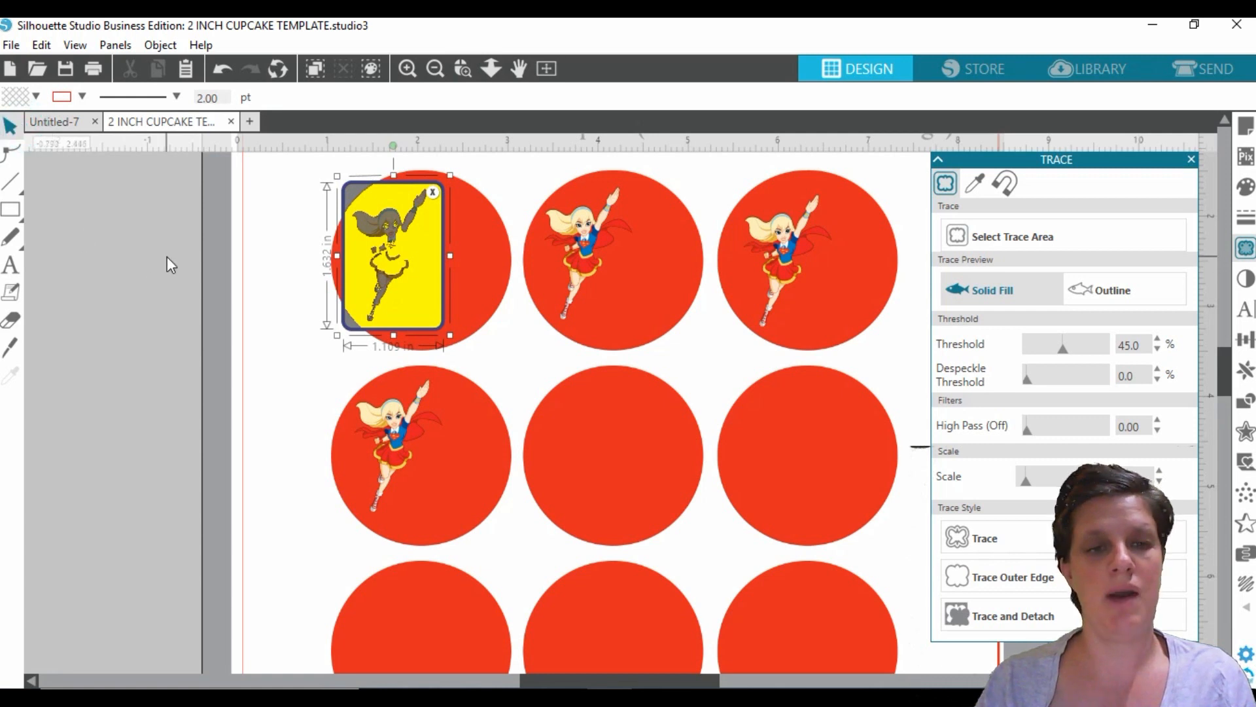
left_click(434, 192)
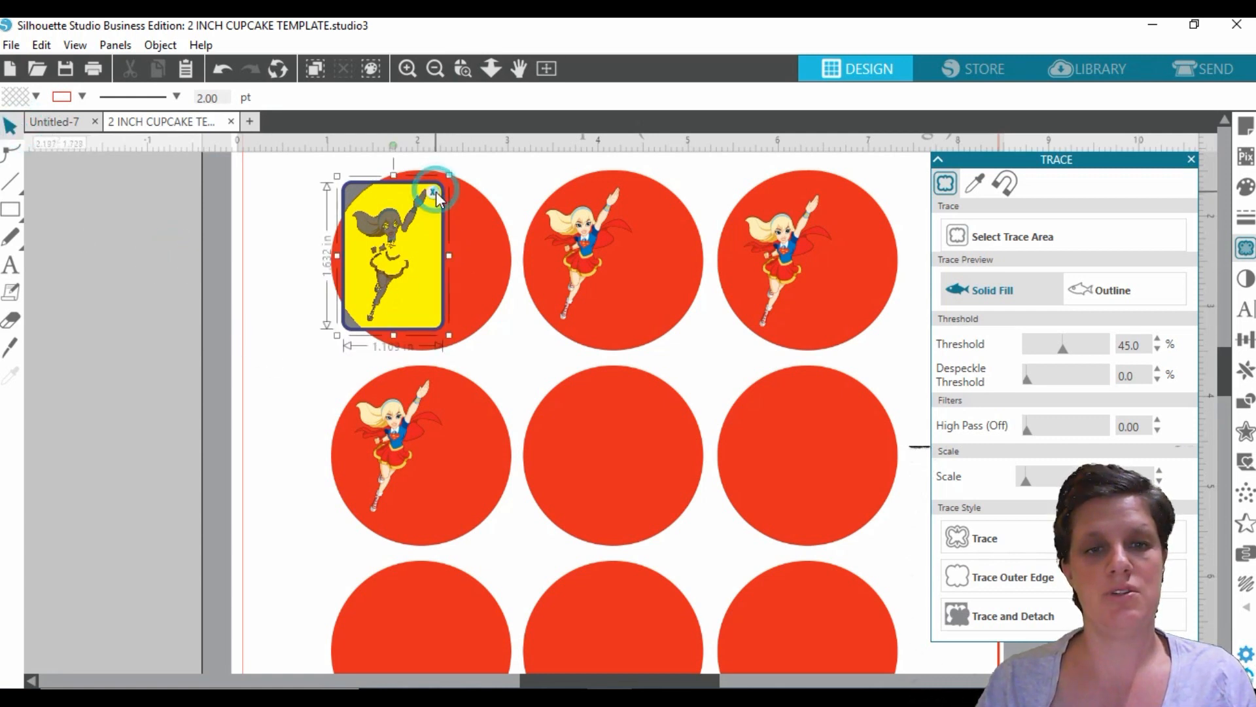
Delete the three duplicate Supergirl images, keeping only the one in the first circle of the top row.
left_click(589, 250)
key("Delete")
left_click(790, 238)
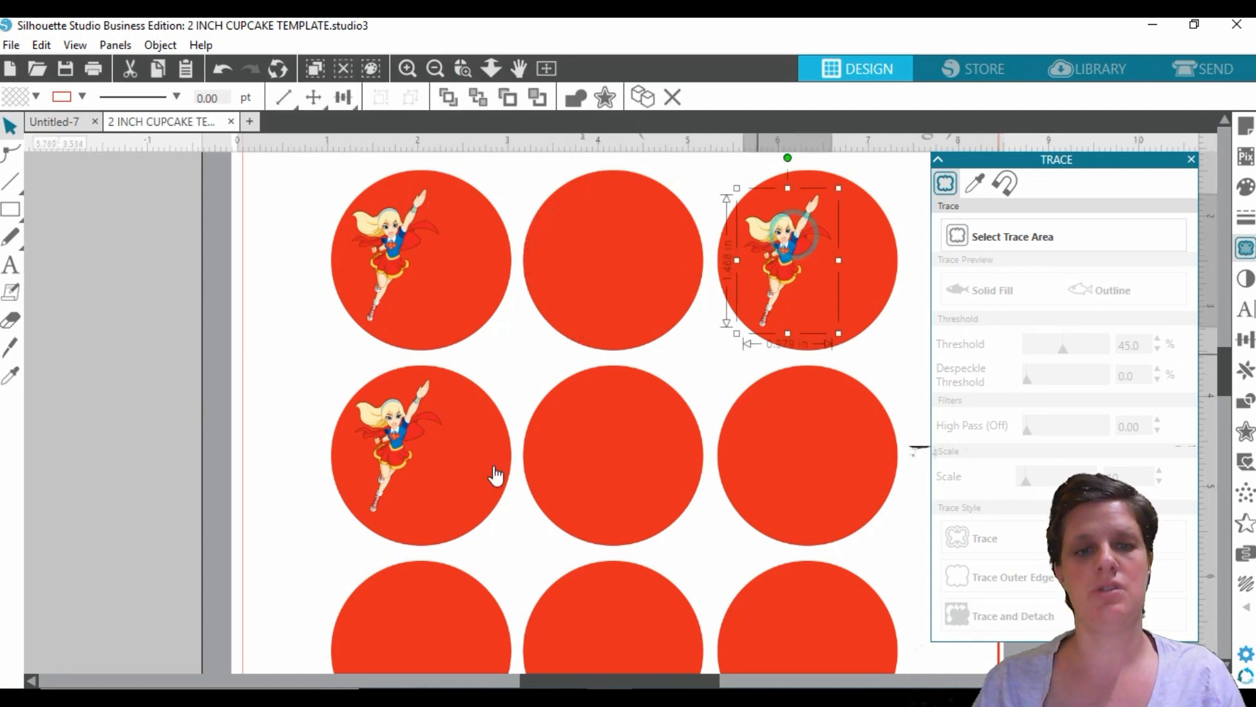
key("Delete")
left_click(389, 412)
key("Delete")
Move the remaining Supergirl image off the page onto the empty gray area beside it.
left_click_drag(393, 238, 118, 278)
left_click(287, 386)
left_click_drag(653, 675, 545, 674)
Trace and detach the Supergirl image using a trace area of about 1.32 by 1.85 in and a 100% threshold.
left_click(439, 296)
left_click(439, 295)
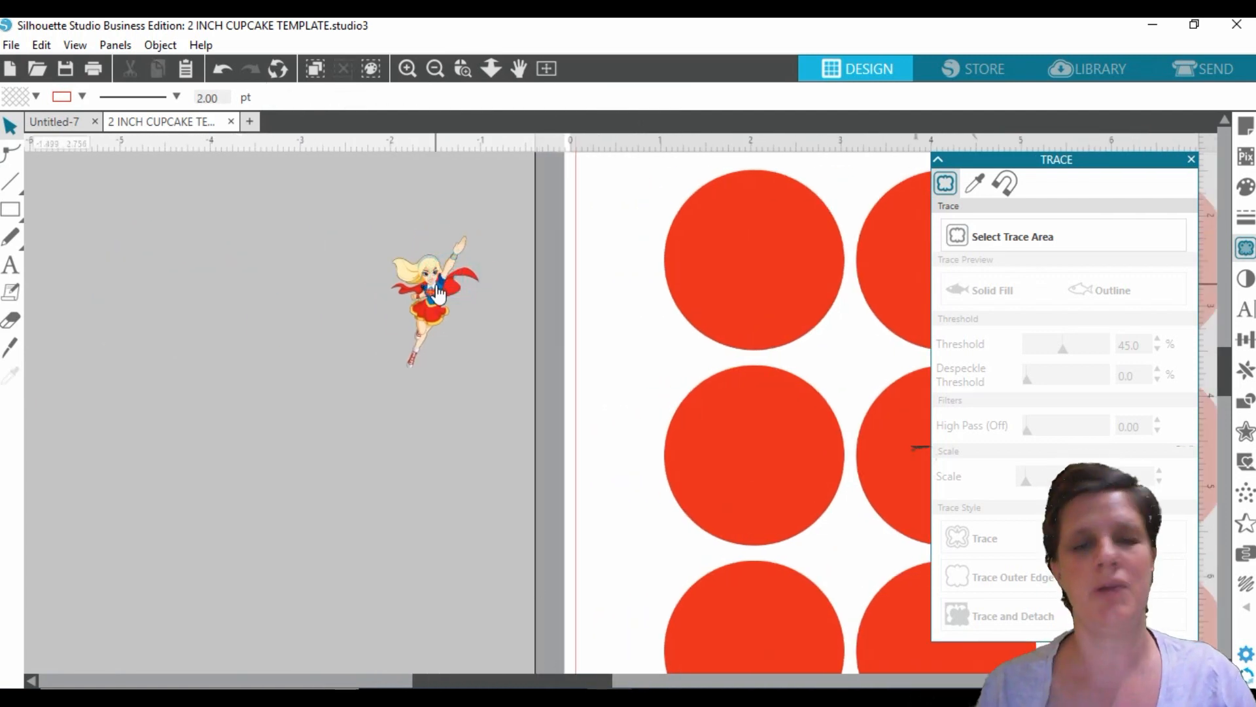
left_click(438, 293)
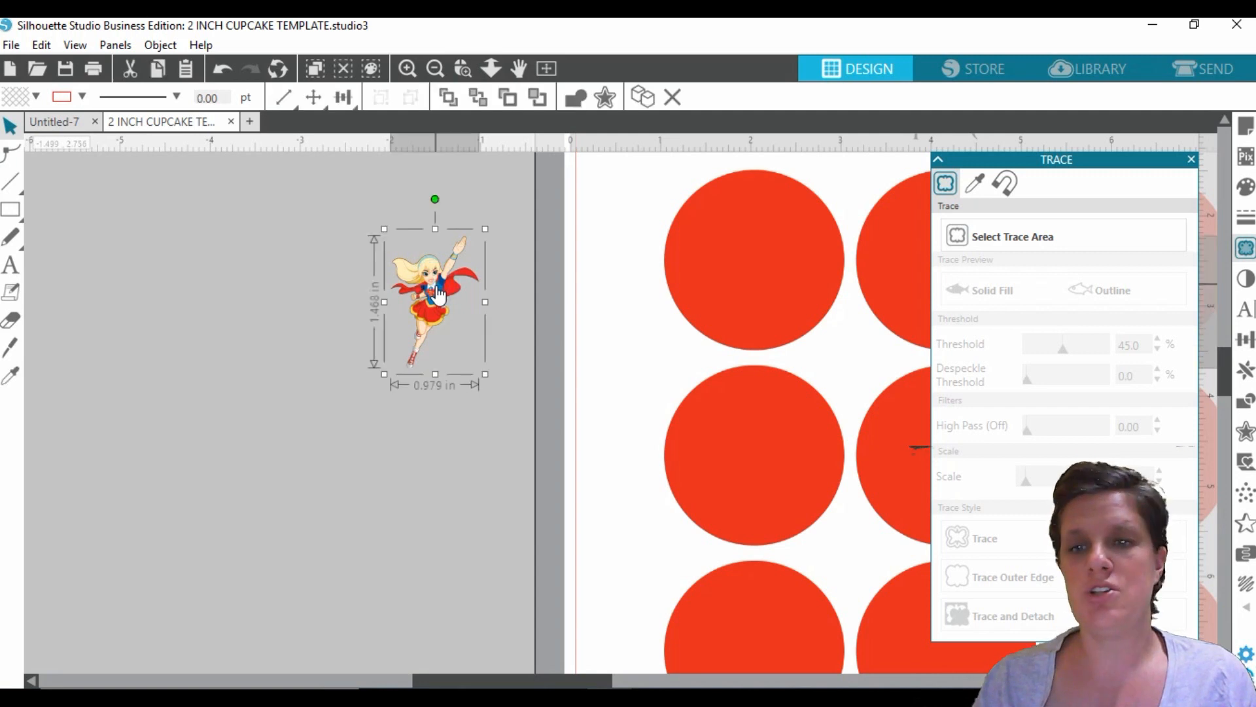
left_click(1047, 239)
mouse_move(391, 219)
left_mouse_down()
mouse_move(470, 386)
mouse_move(491, 386)
left_mouse_up()
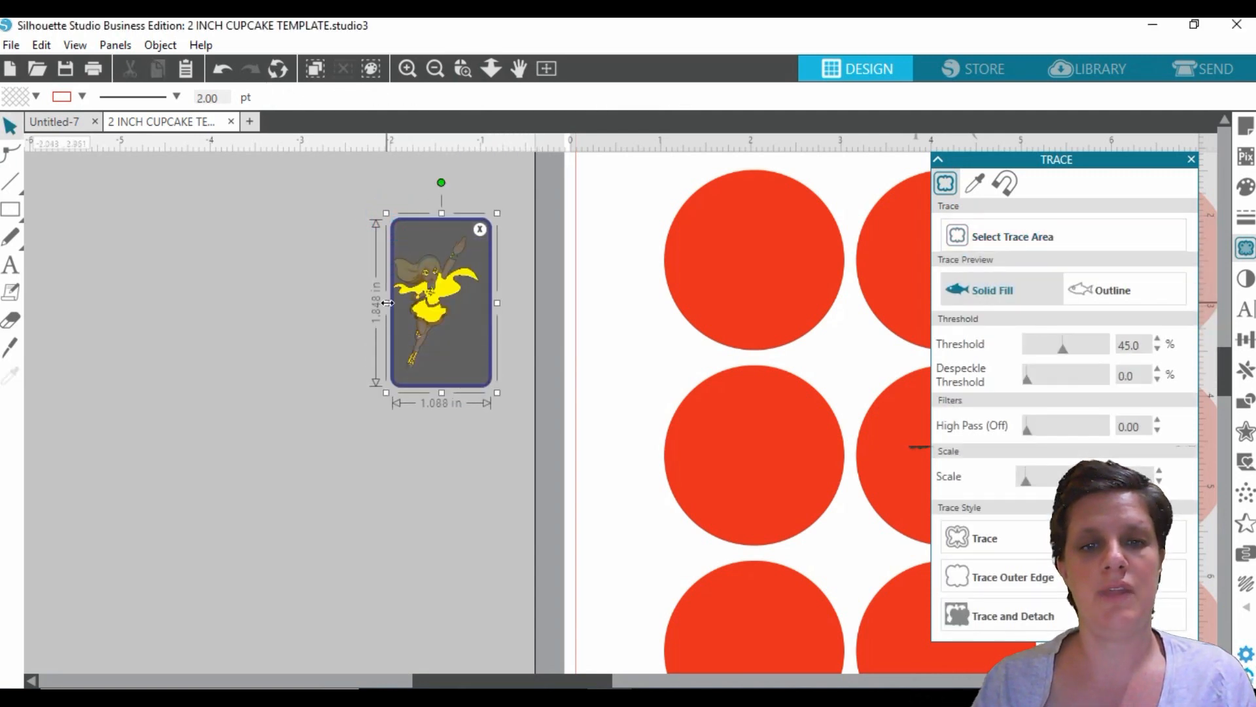
left_click_drag(391, 303, 366, 304)
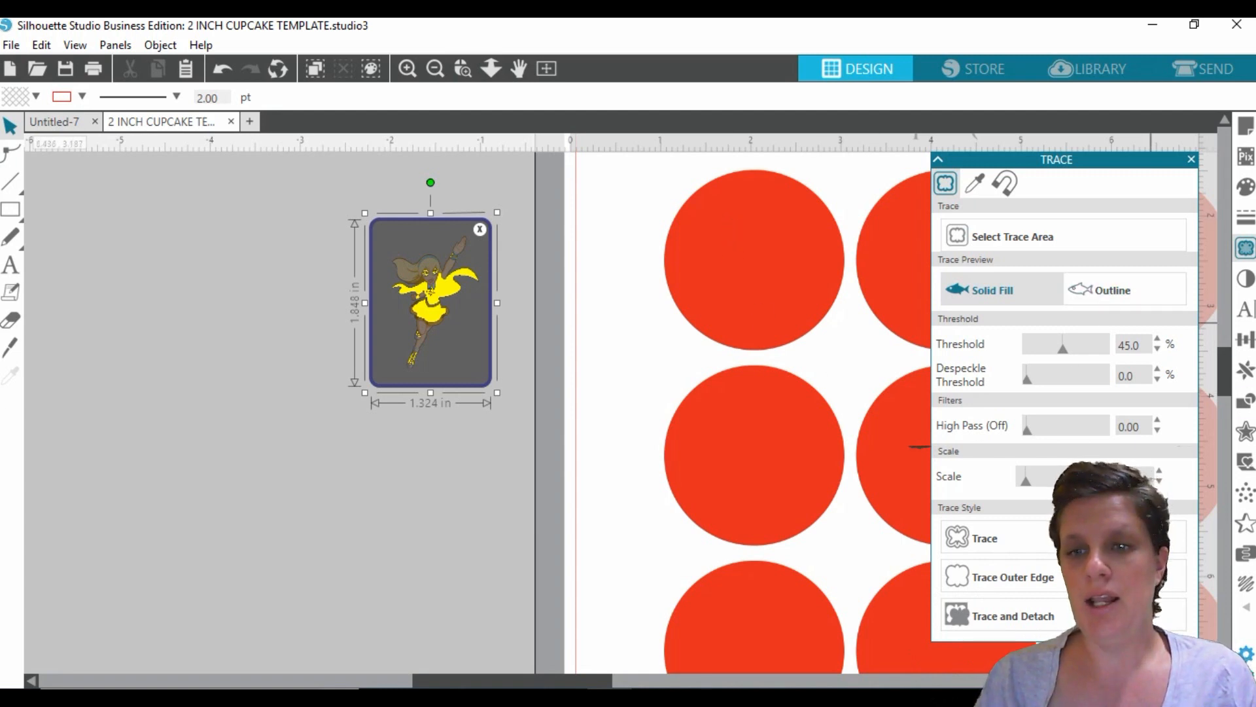
left_click_drag(1063, 350, 1115, 376)
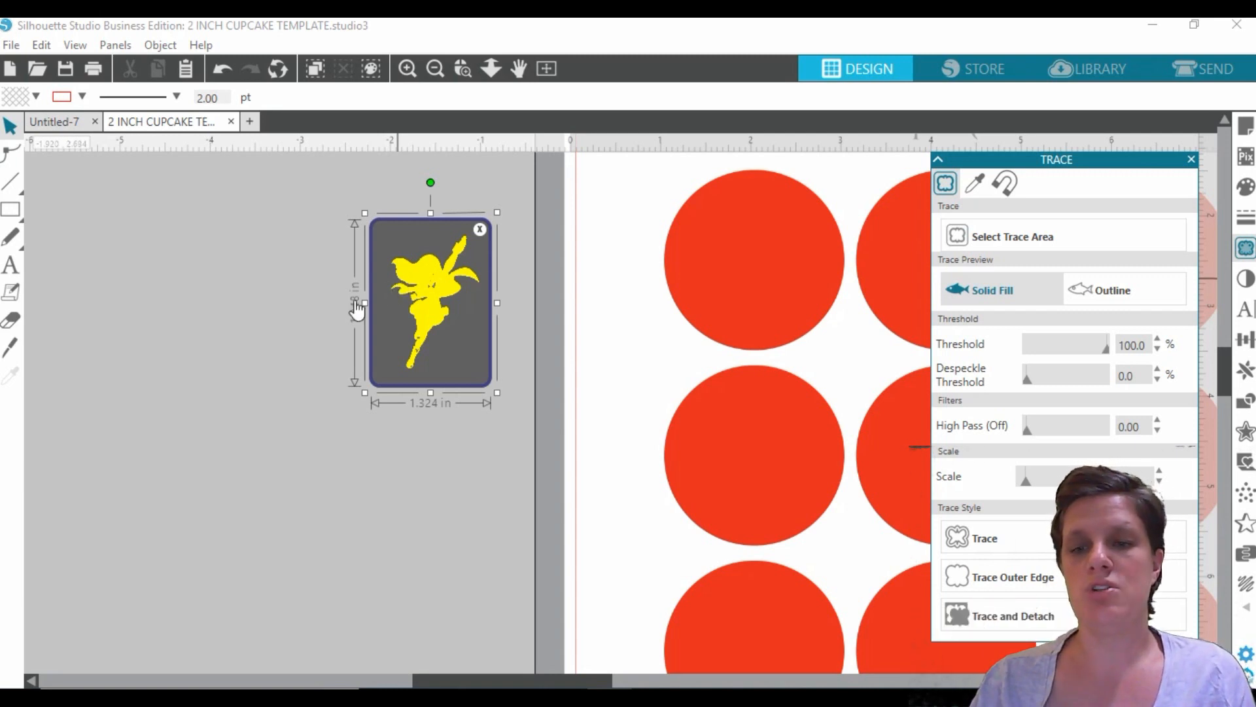
left_click(993, 619)
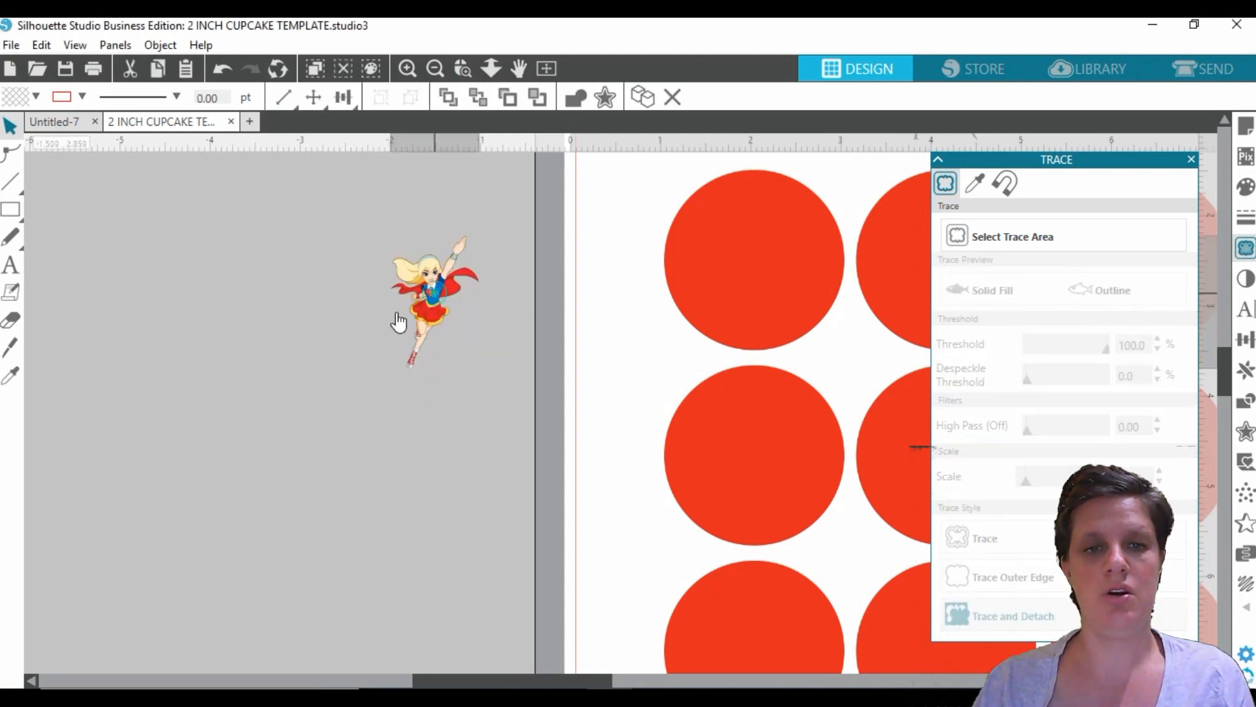
Separate the detached Supergirl from the leftover background piece, delete that leftover, and move the figure back near the page.
left_click_drag(398, 322, 179, 319)
left_click_drag(356, 208, 509, 393)
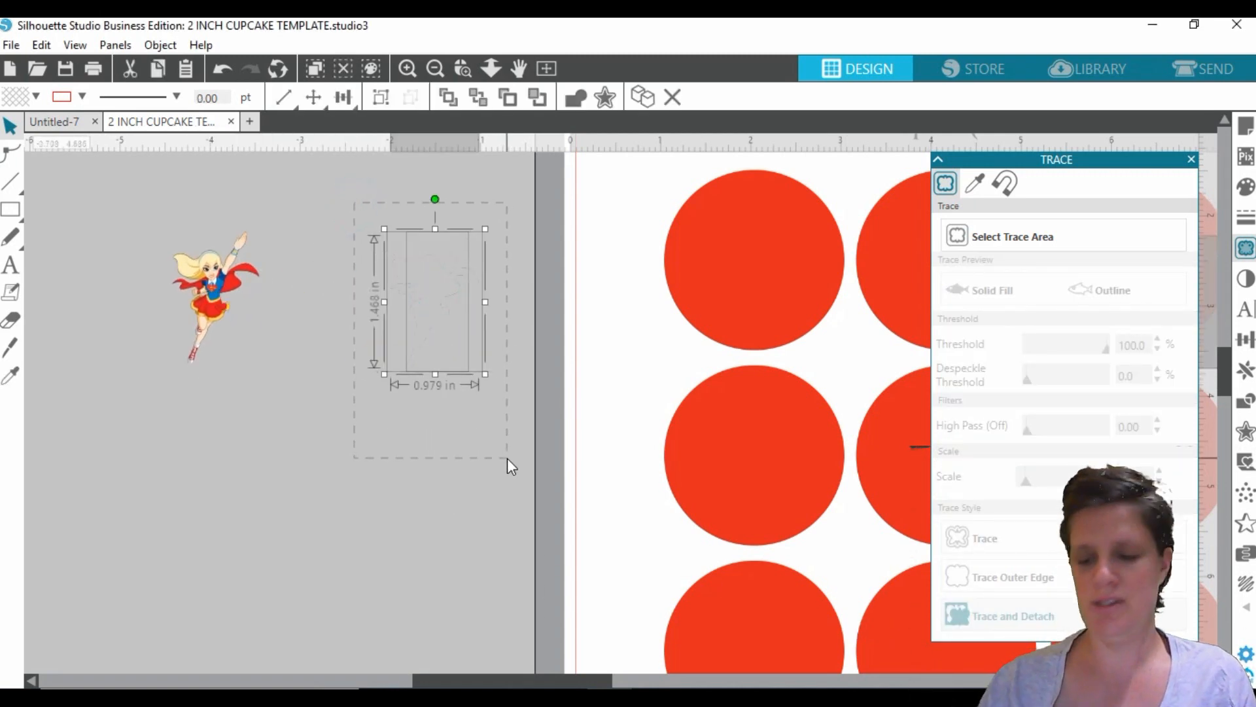
key("Delete")
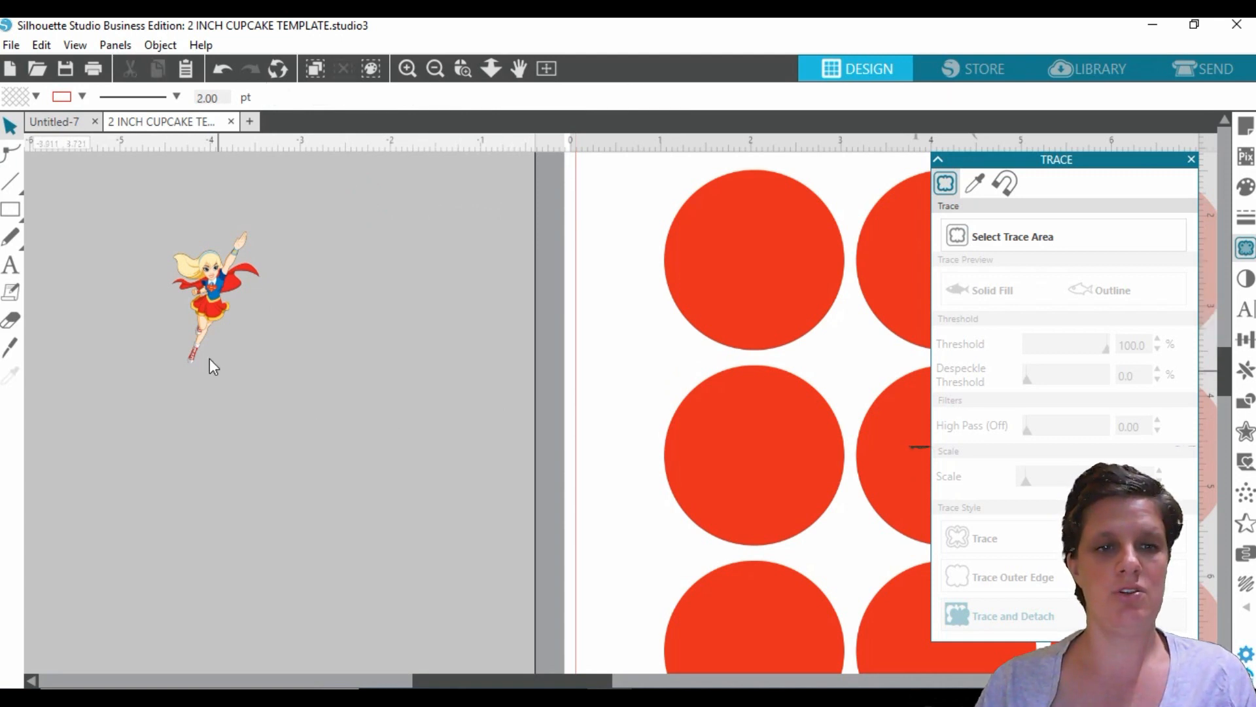
left_click_drag(210, 291, 417, 283)
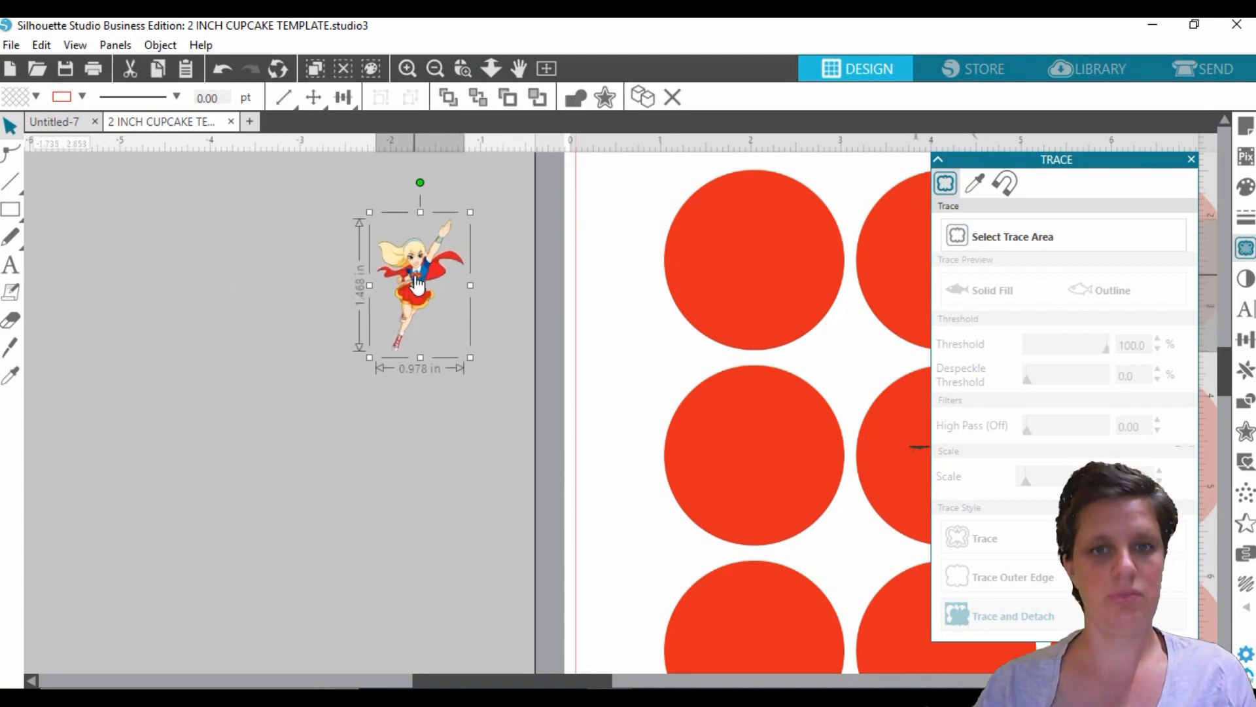
Add a rounded-corner offset of 0.050 in around the Supergirl image.
left_click(612, 100)
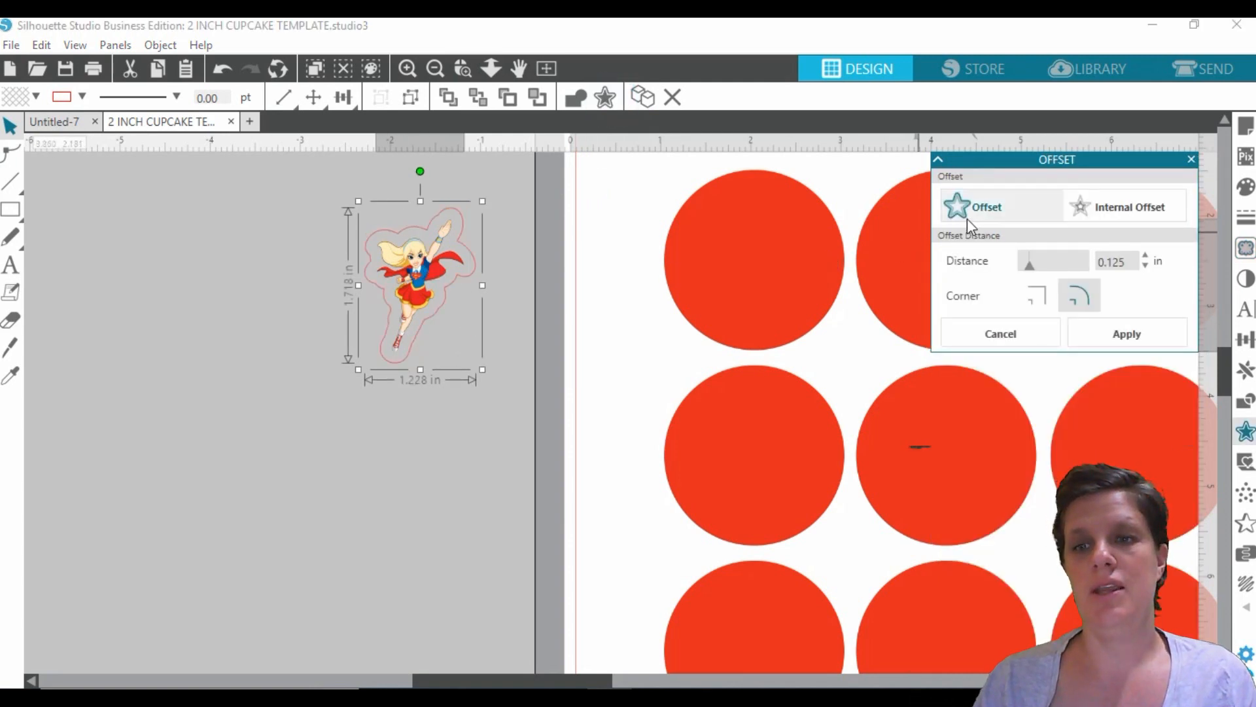
double_click(1120, 262)
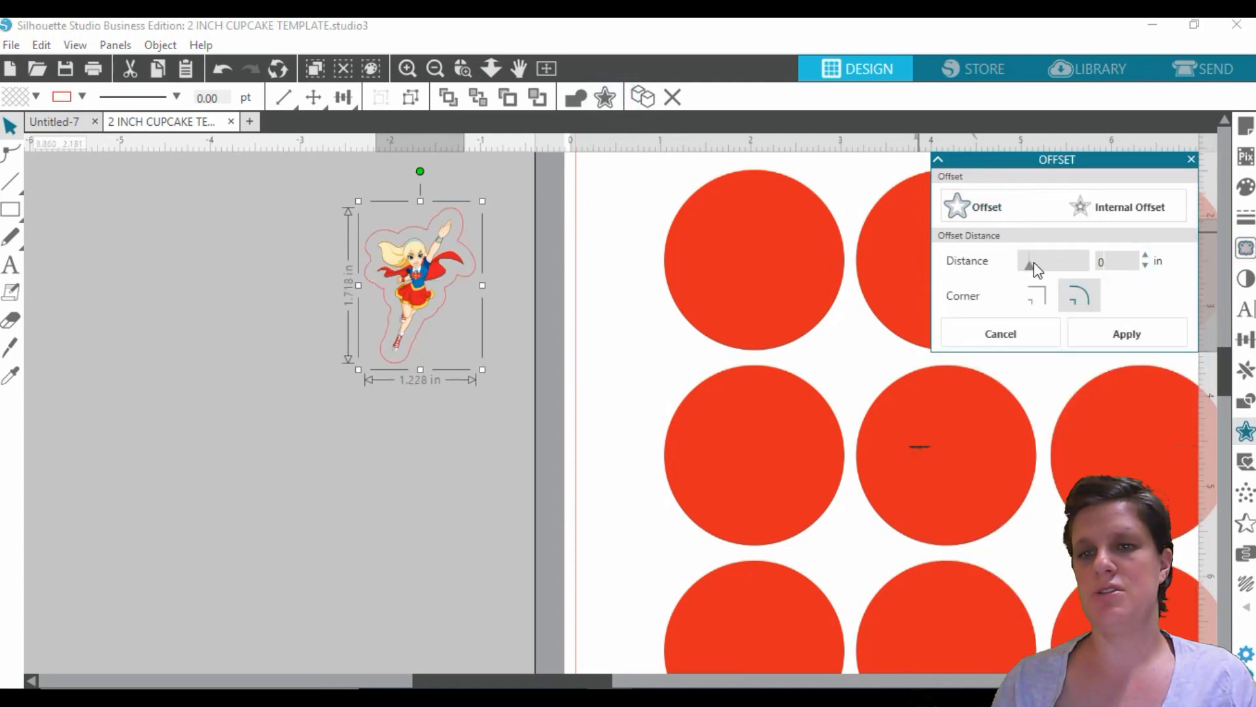
type("0.050")
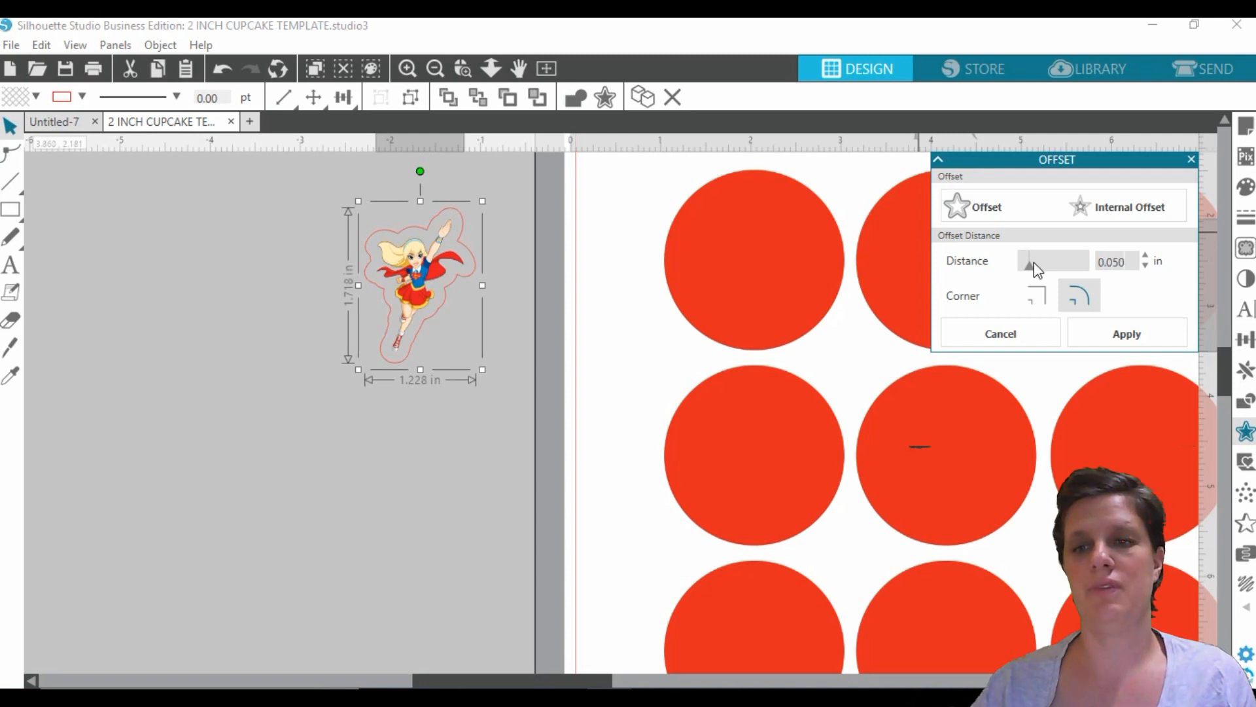
left_click(1156, 322)
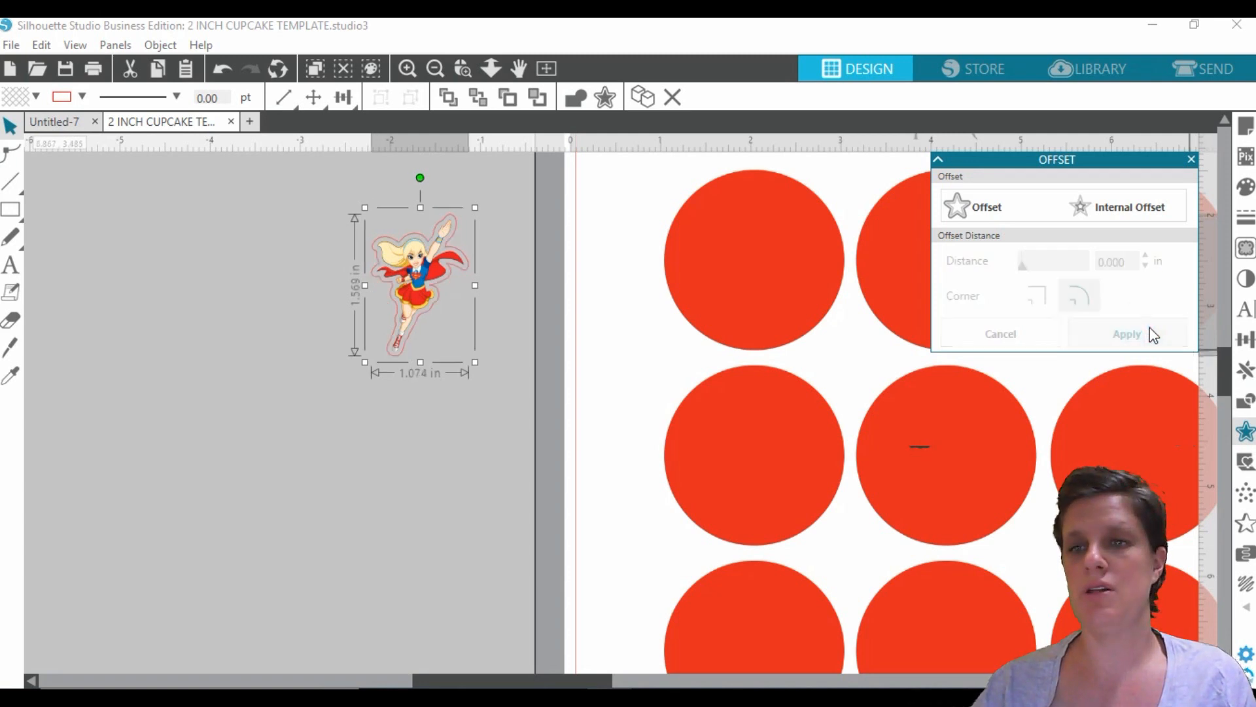
Set both the fill and the line color of the Supergirl offset to white, then deselect it.
left_click(1245, 190)
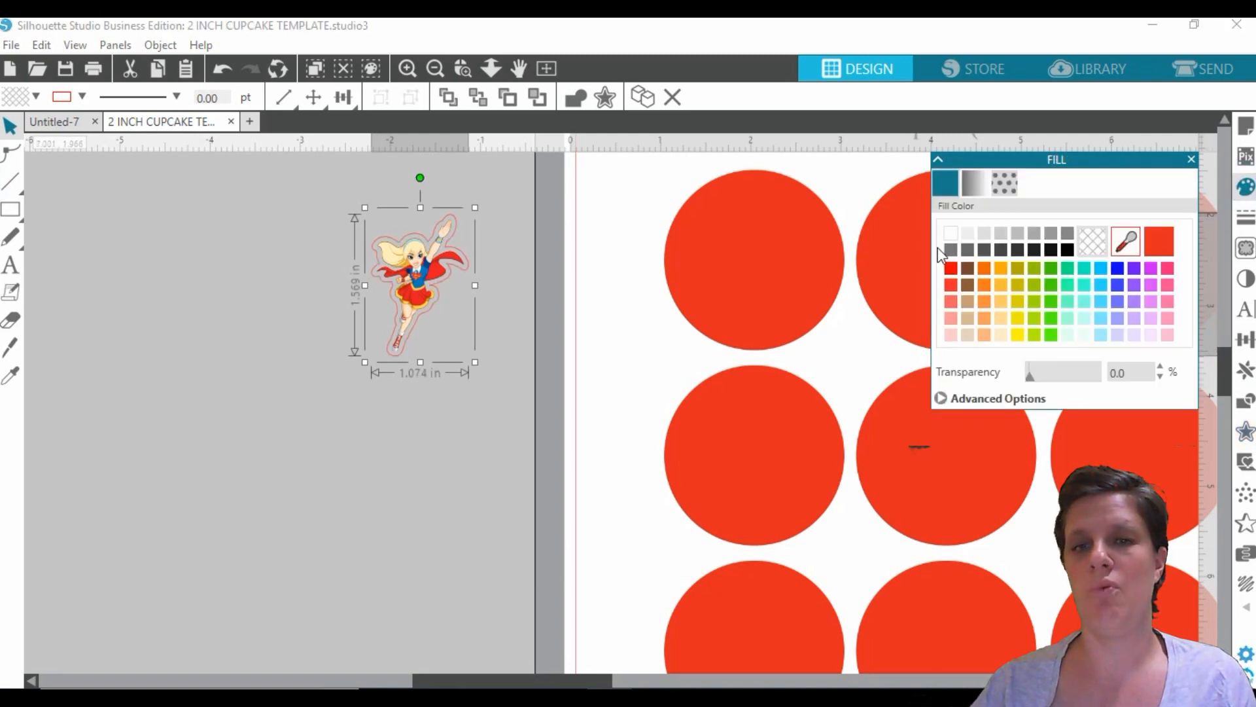
left_click(951, 230)
left_click(1243, 216)
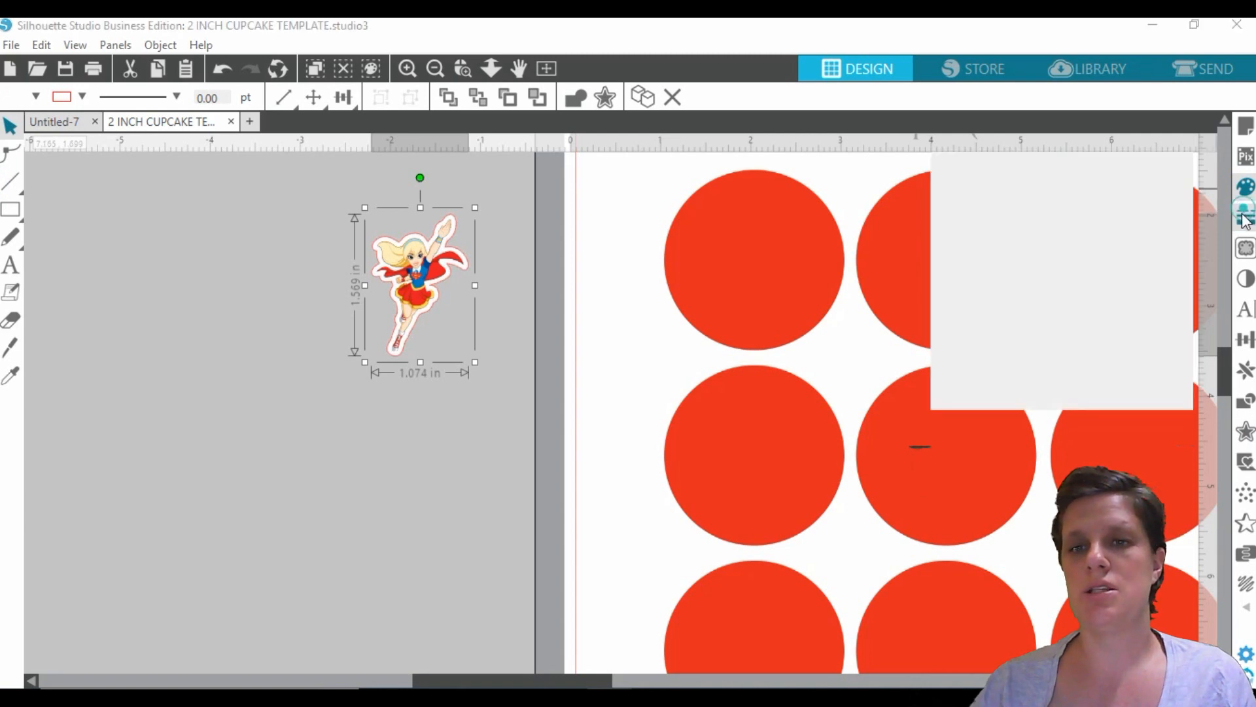
left_click(975, 183)
left_click(952, 238)
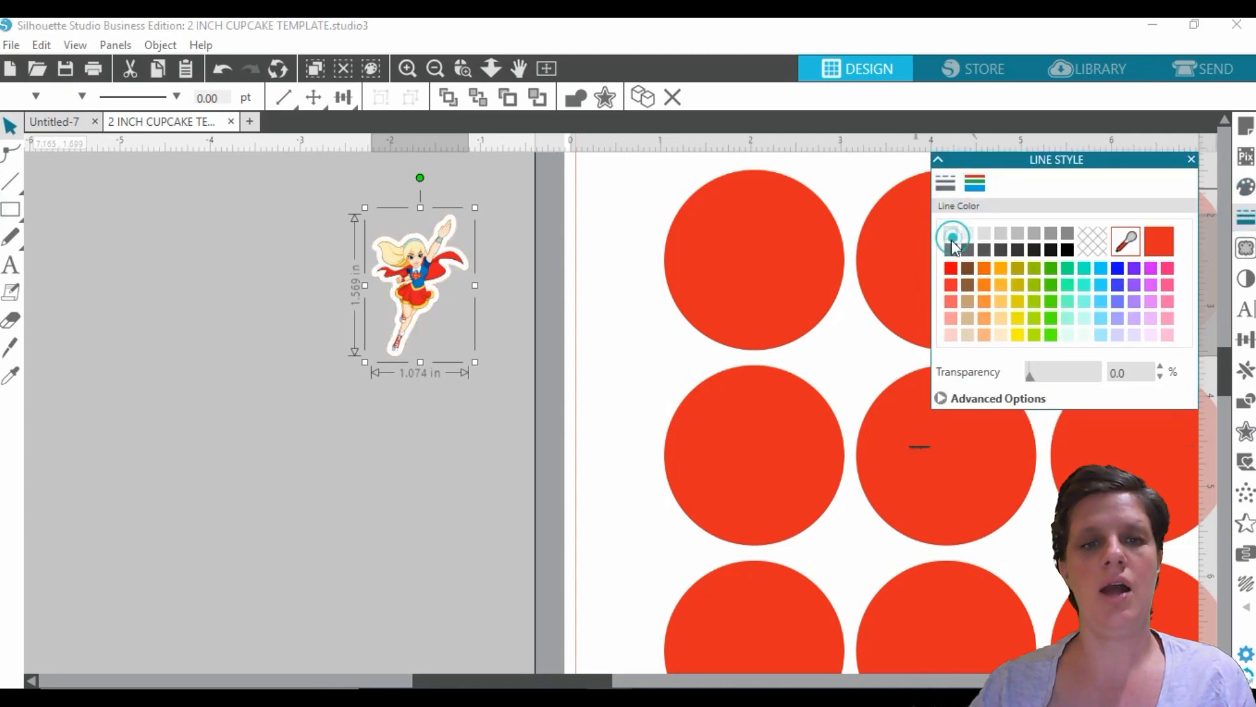
left_click(429, 438)
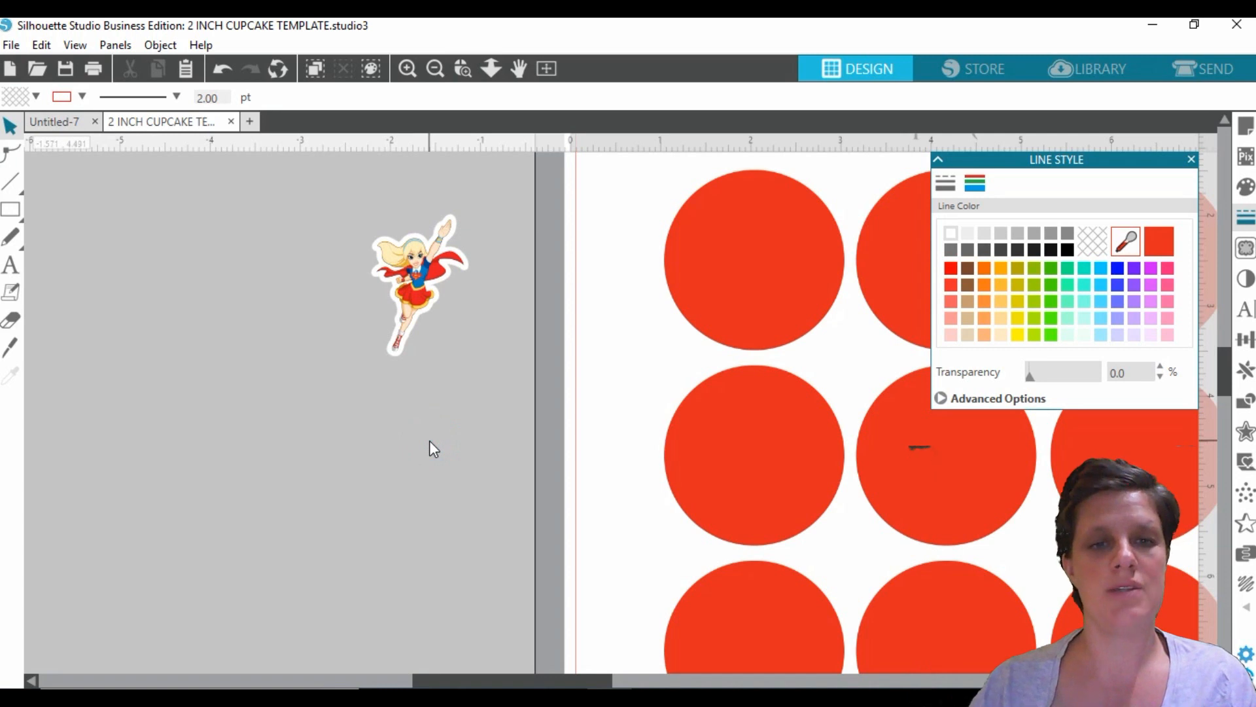
Group the Supergirl image with its white offset.
left_click_drag(334, 188, 492, 364)
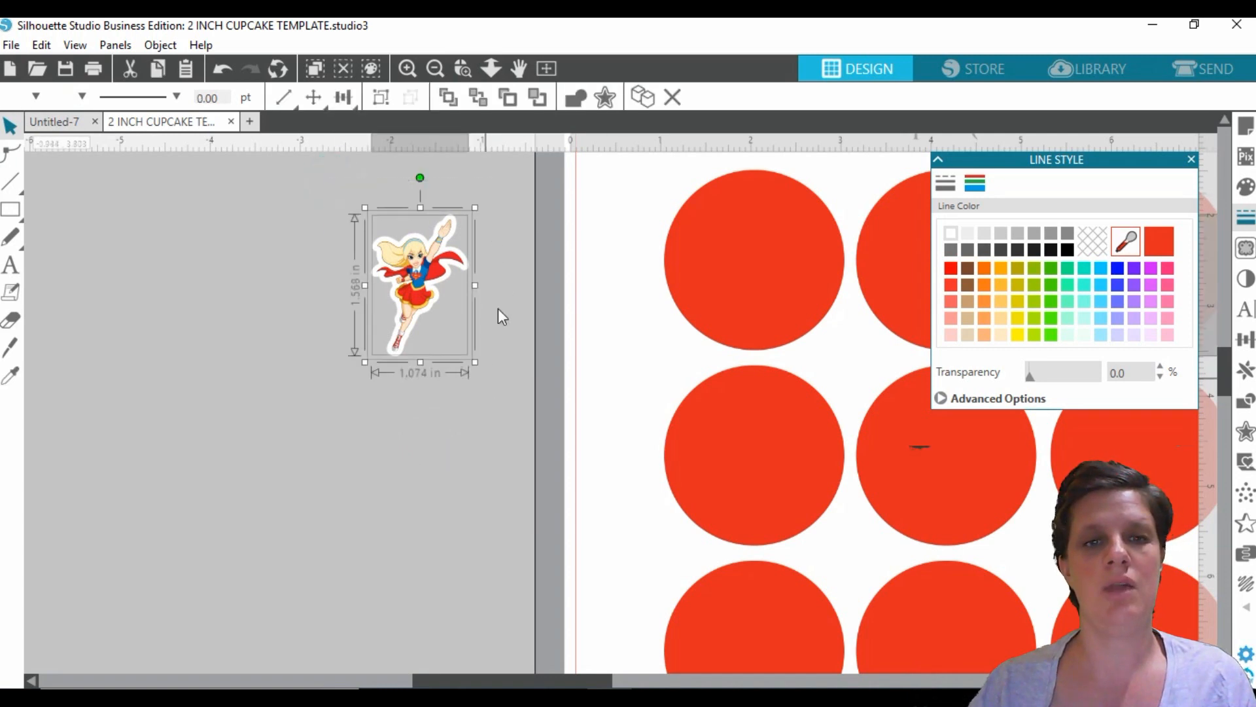
left_click(378, 99)
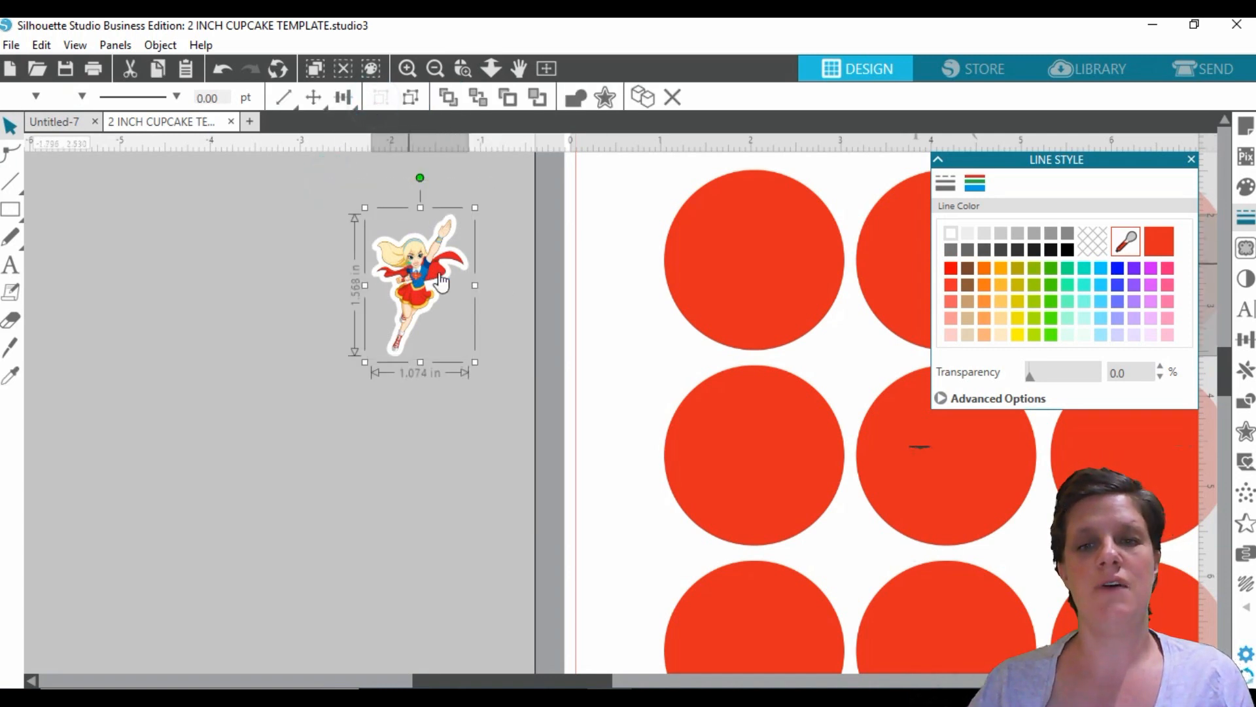
Place the grouped Supergirl on the first circle and put duplicates on the other two circles of the top row.
left_click_drag(433, 265, 705, 251)
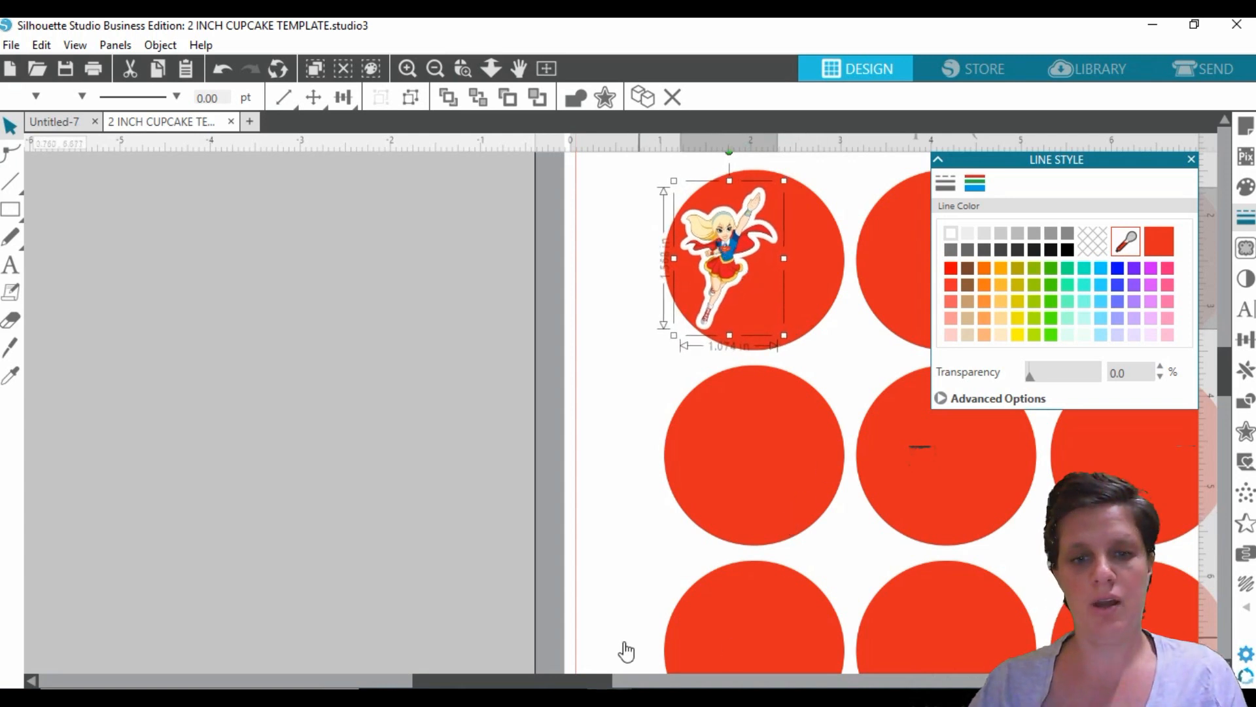
left_click_drag(579, 683, 683, 686)
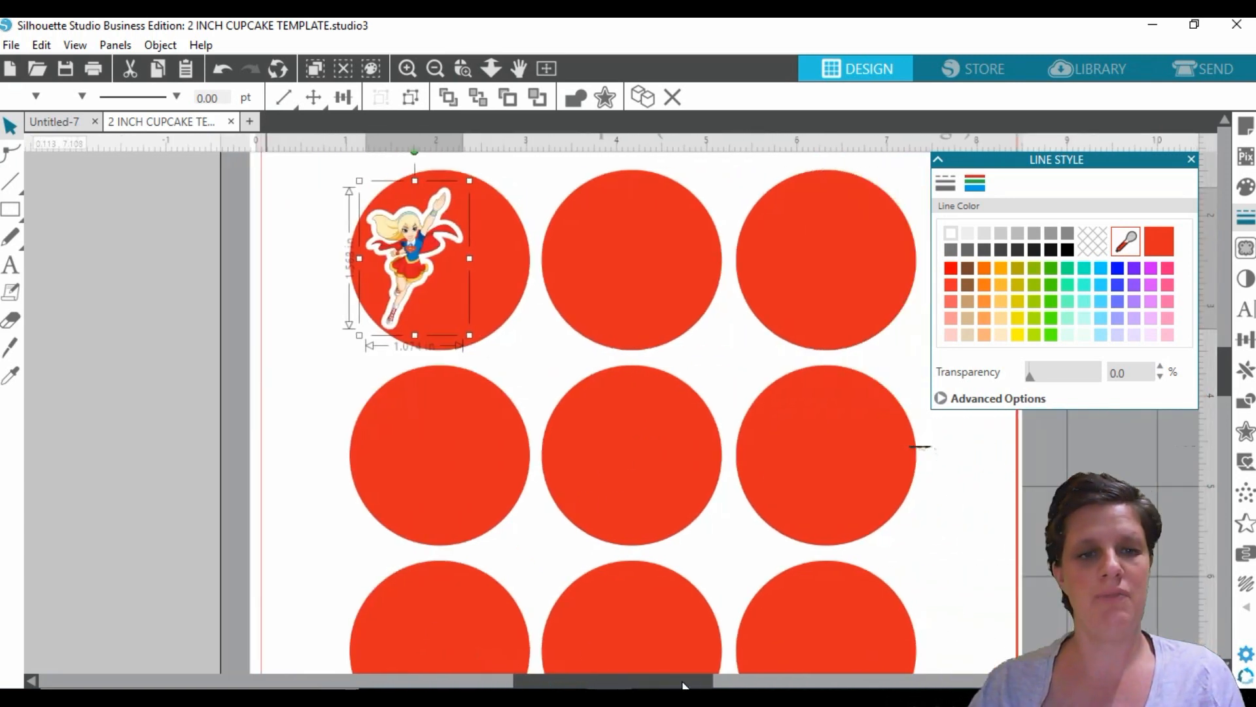
right_click(424, 241)
left_click(478, 315)
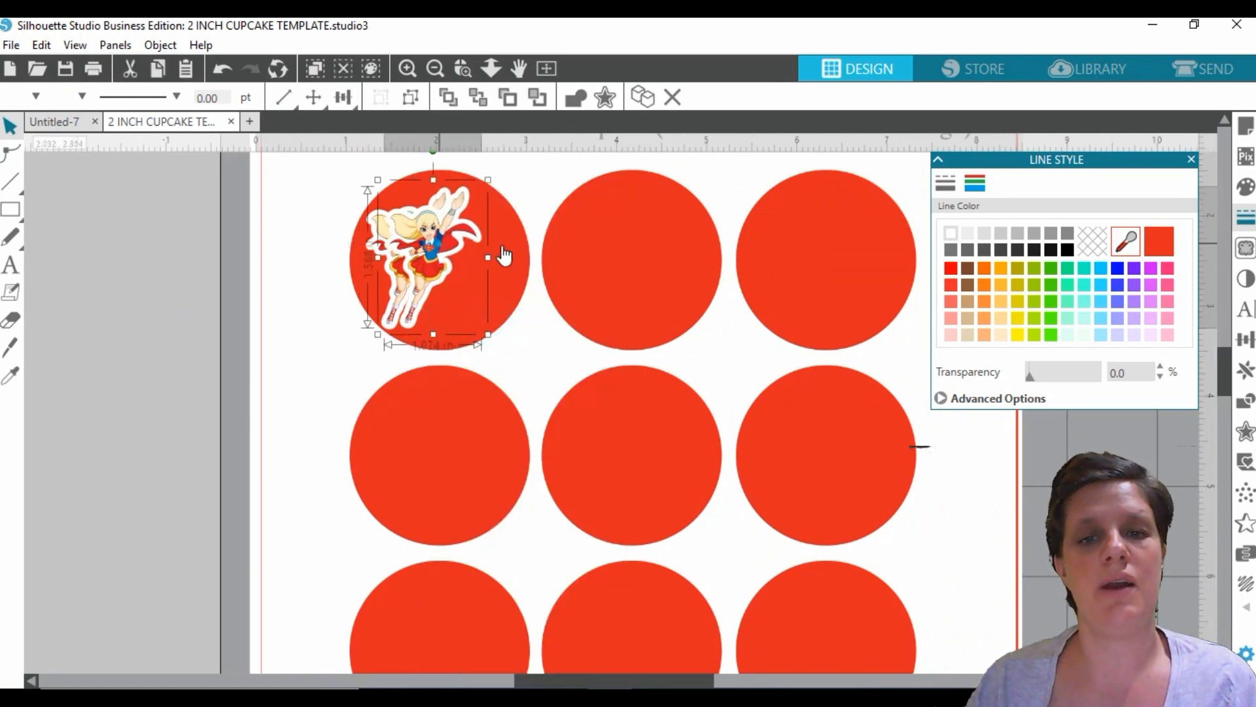
left_click_drag(425, 248, 817, 255)
right_click(616, 251)
left_click(681, 317)
left_click(186, 264)
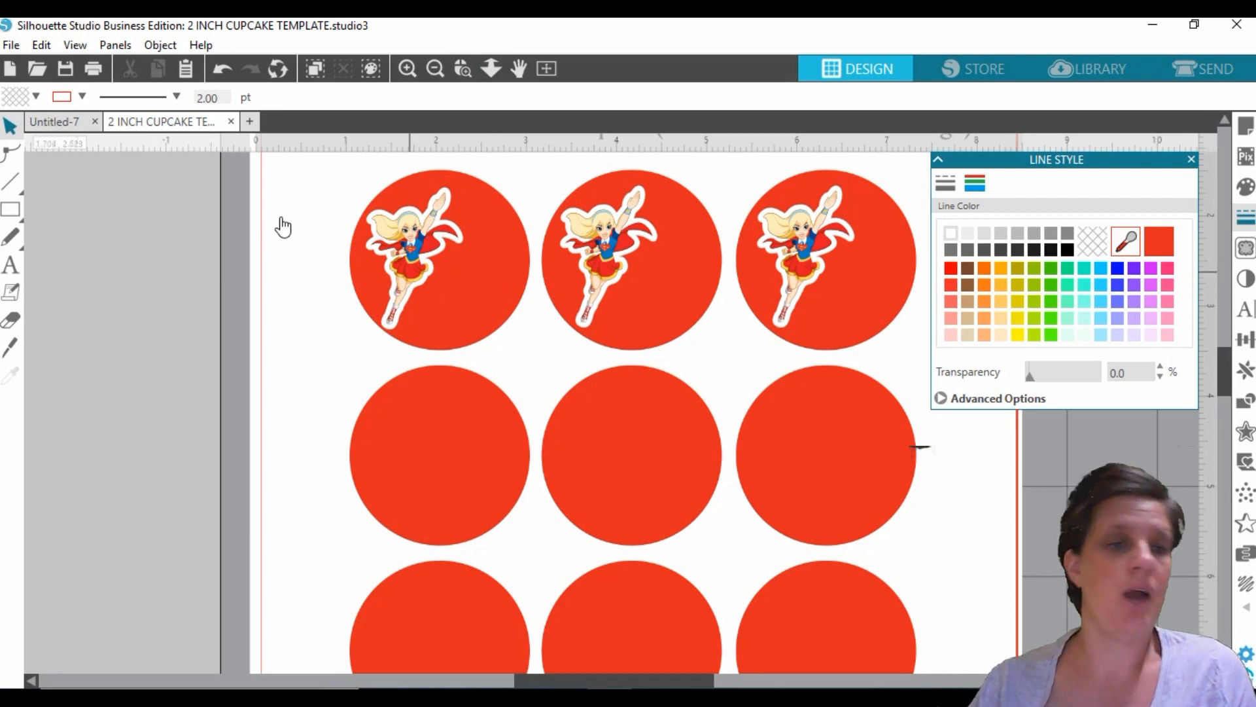
Add the text "6" in the Futura Condensed Extra font on the empty area beside the page.
left_click(11, 266)
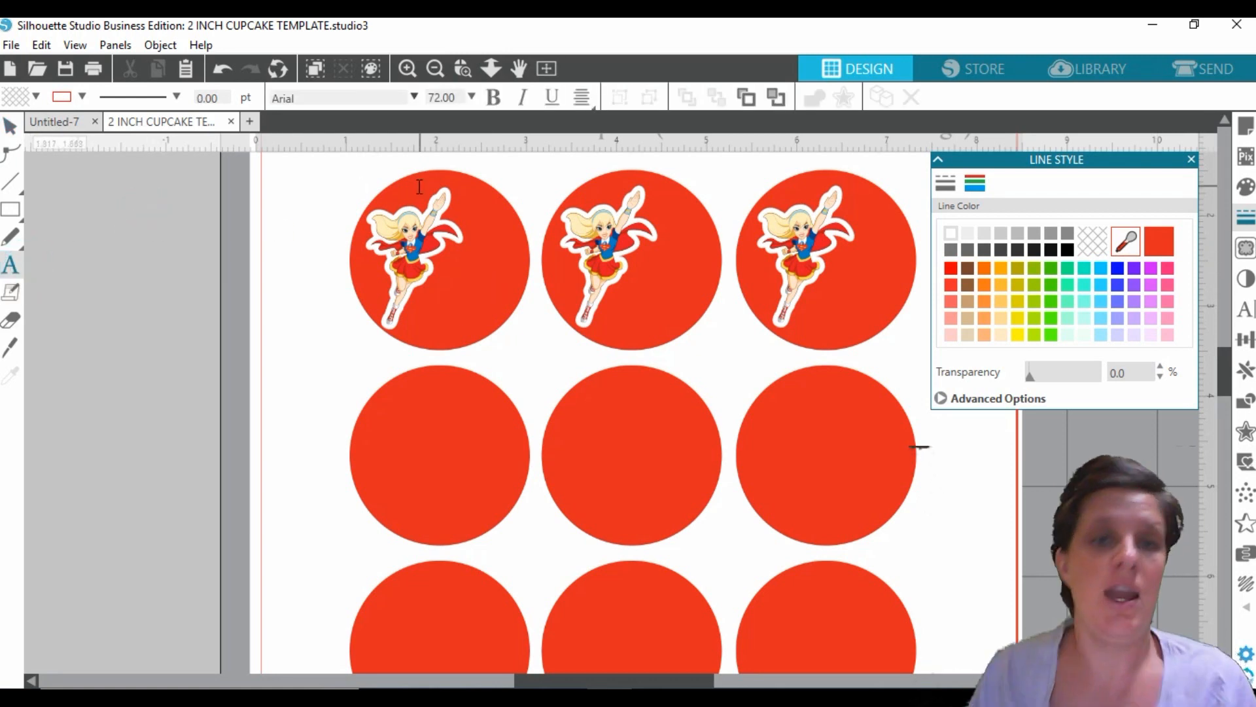
left_click(414, 96)
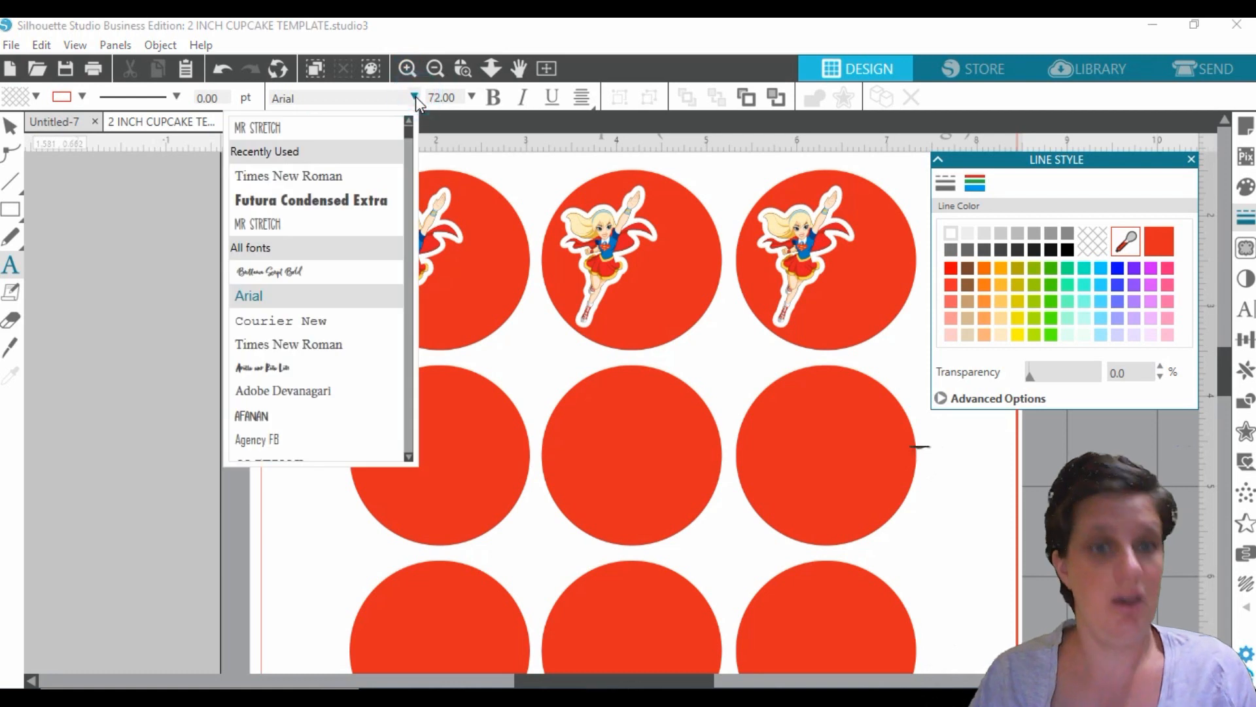
left_click(323, 202)
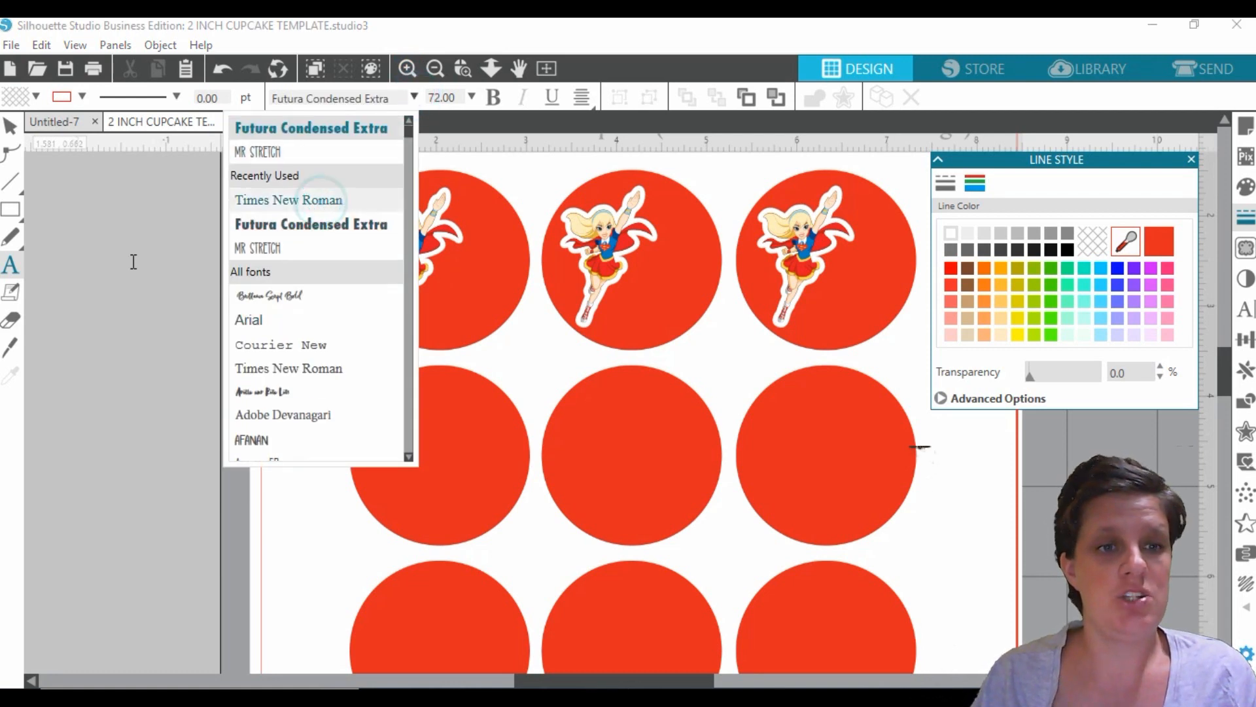
left_click(95, 252)
type("6")
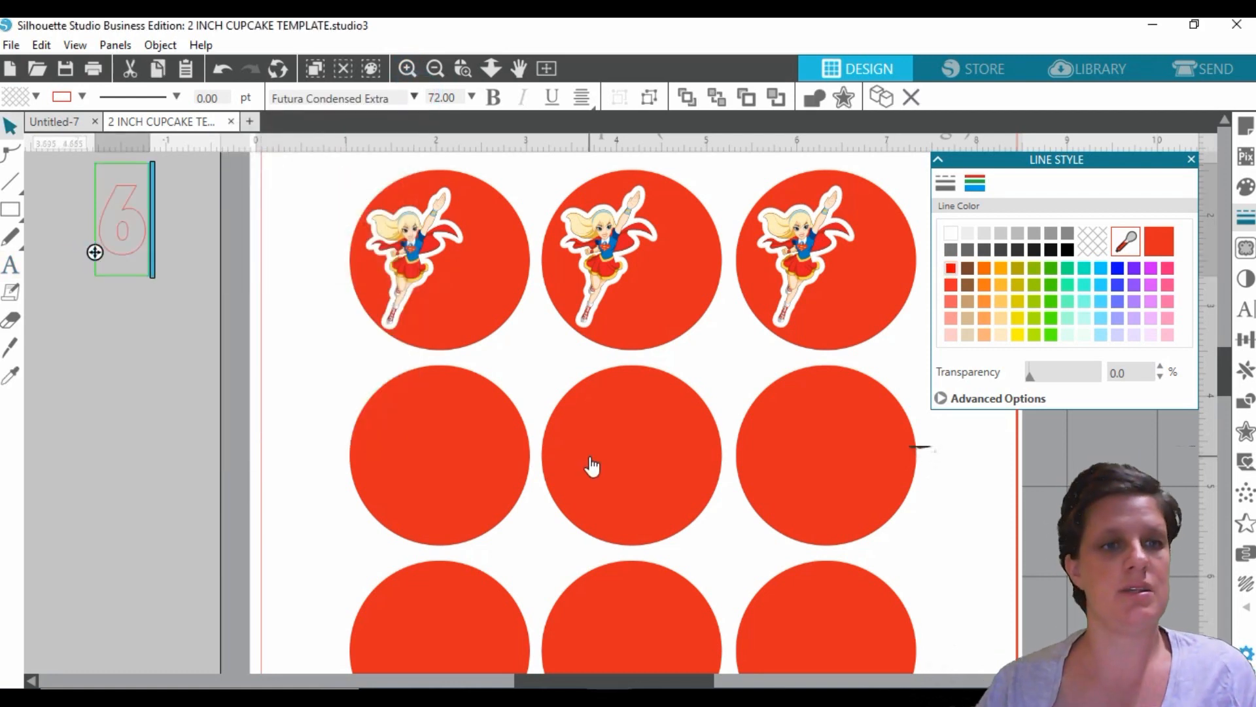
left_click(98, 406)
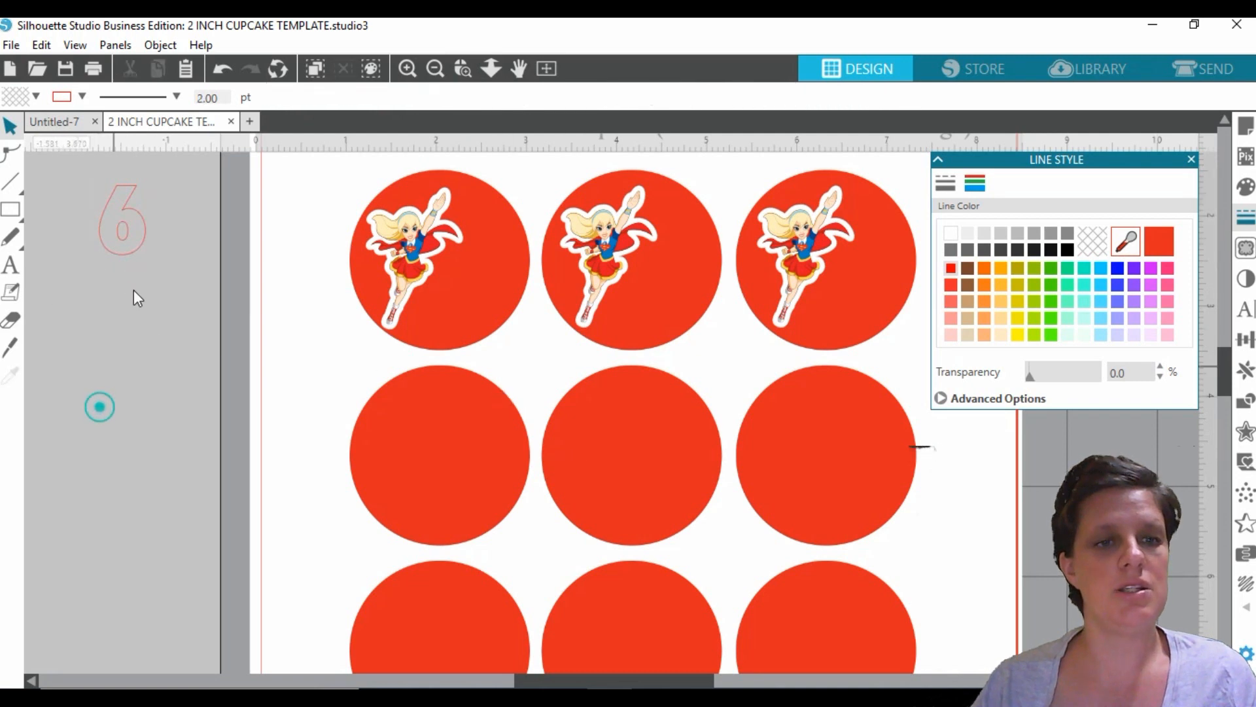
Color the 6's line and fill with the blue sampled from Supergirl's outfit.
left_click(131, 253)
left_click_drag(131, 252, 169, 352)
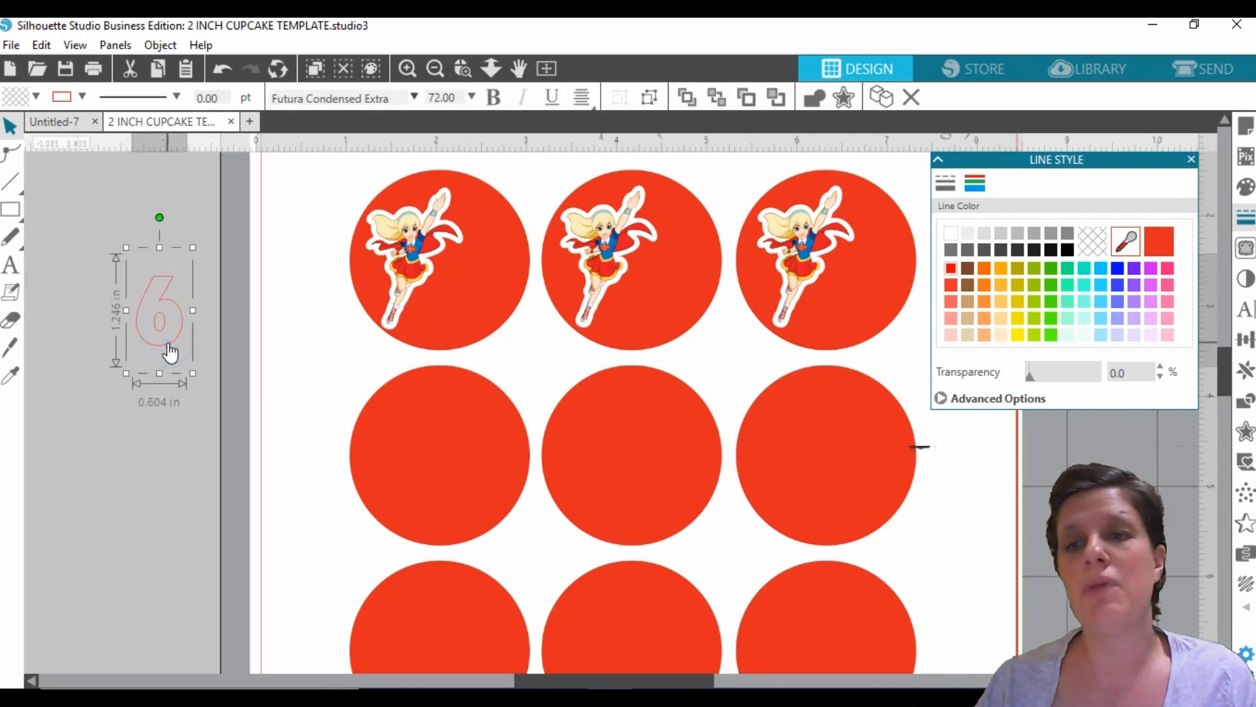
left_click(1126, 240)
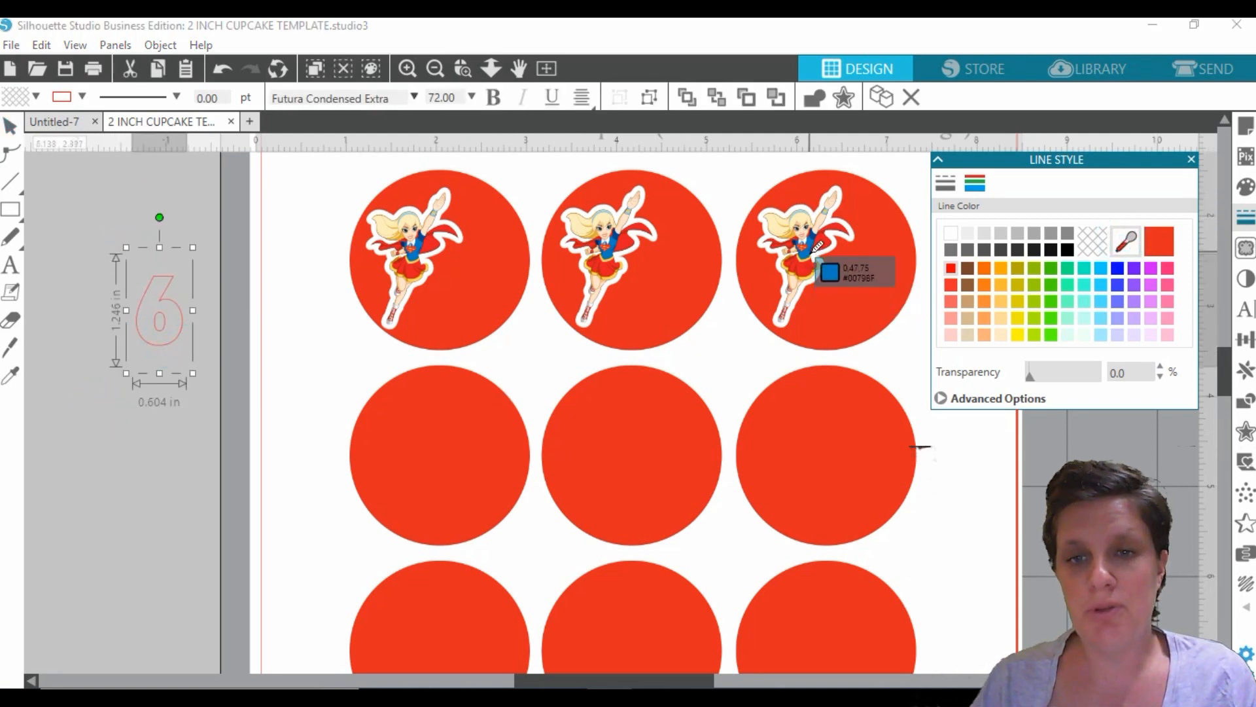
left_click(812, 247)
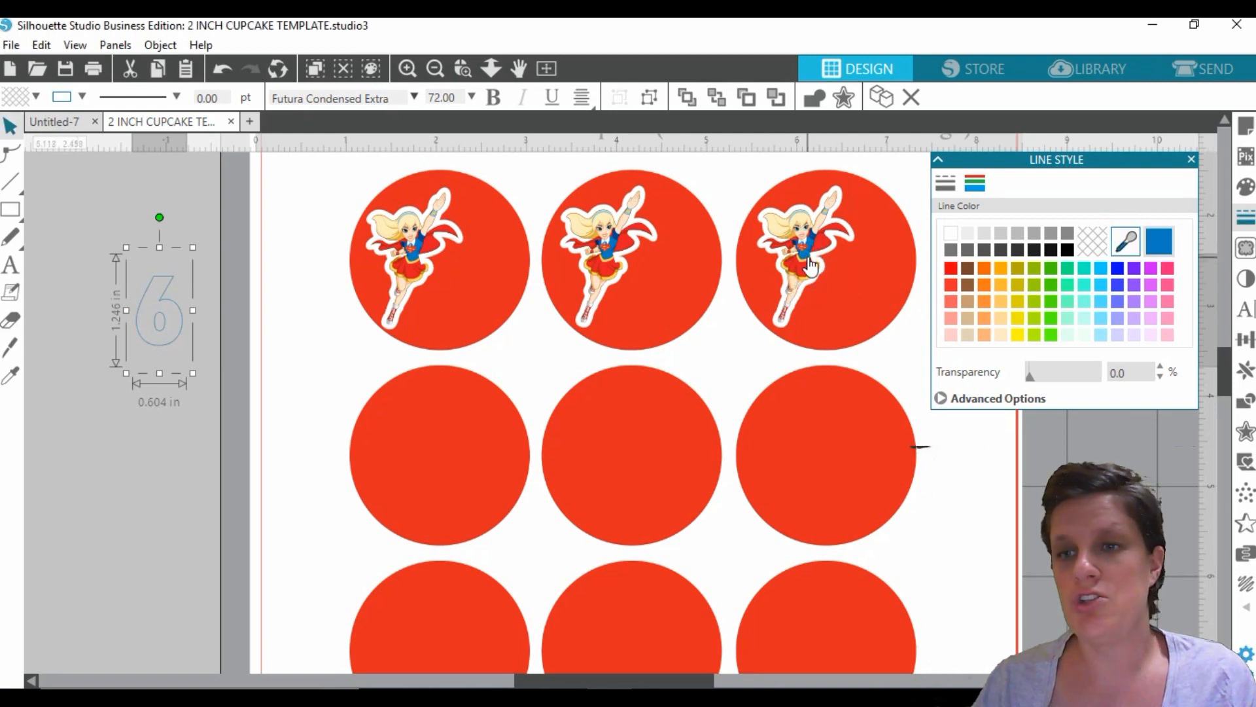
left_click(1245, 187)
left_click(1158, 241)
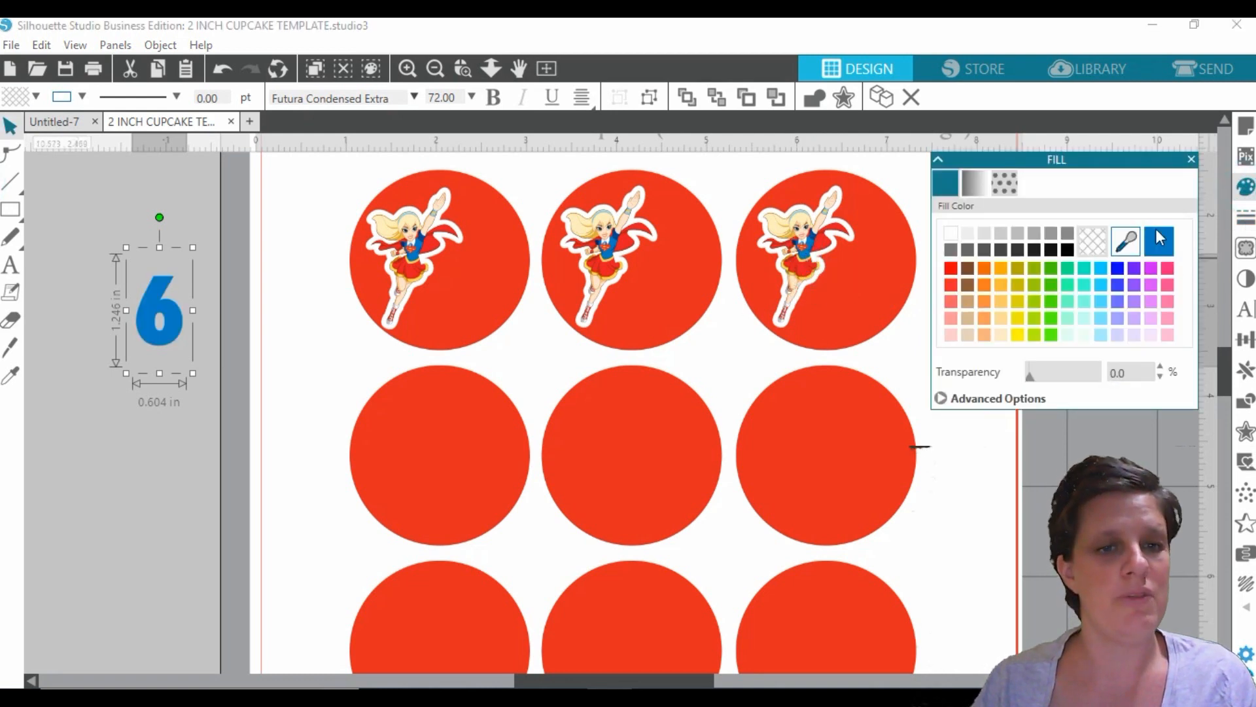
Place the blue 6 over the first circle beside Supergirl and enlarge it to about 1.12 in wide.
left_click_drag(171, 337, 477, 305)
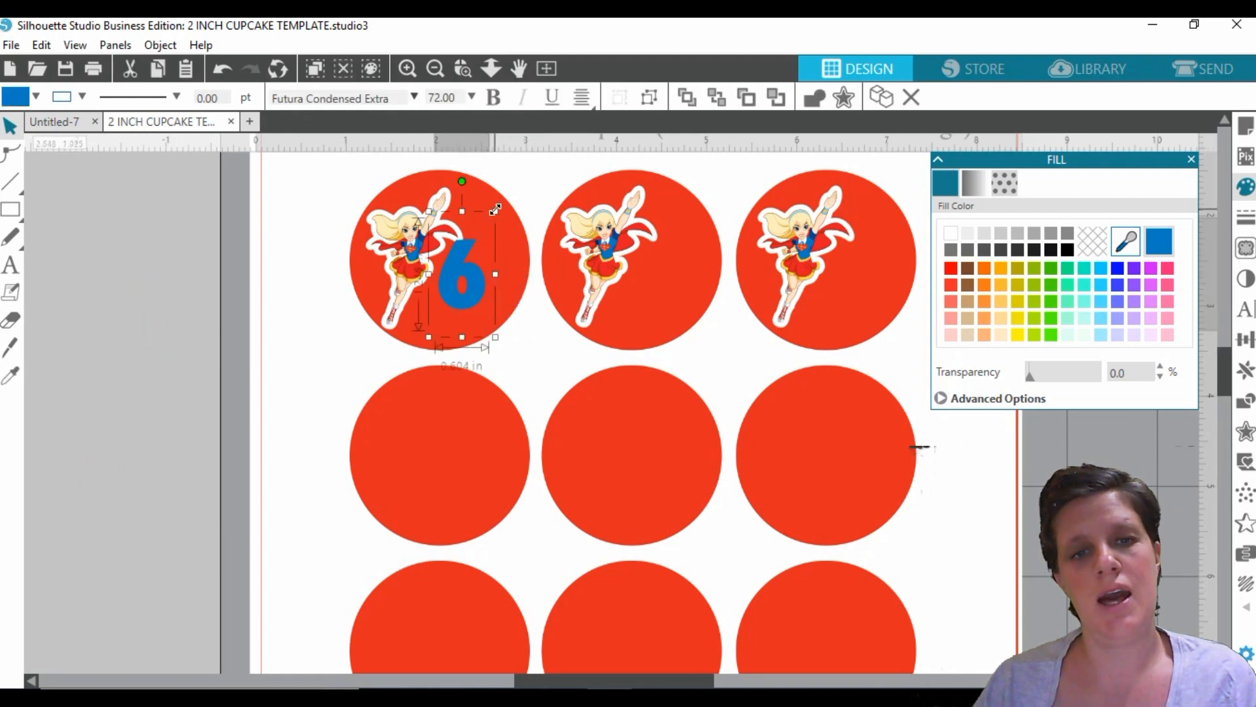
left_click_drag(499, 203, 520, 161)
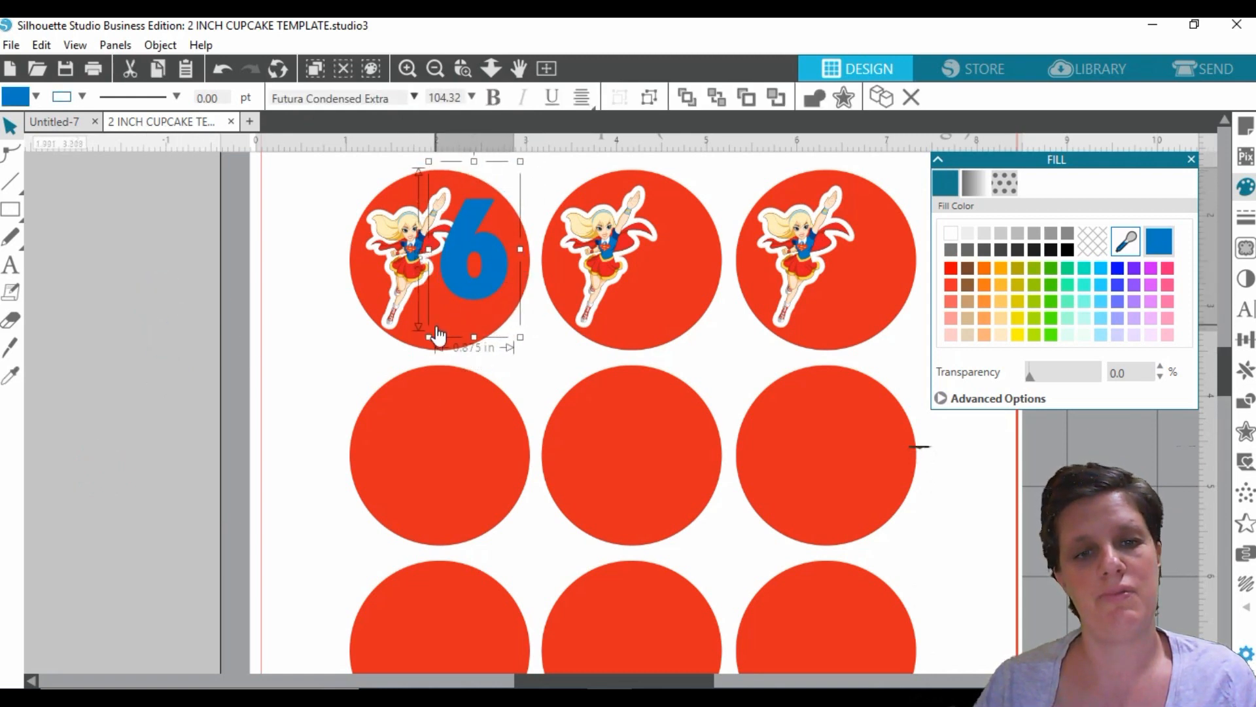
left_click_drag(429, 337, 392, 374)
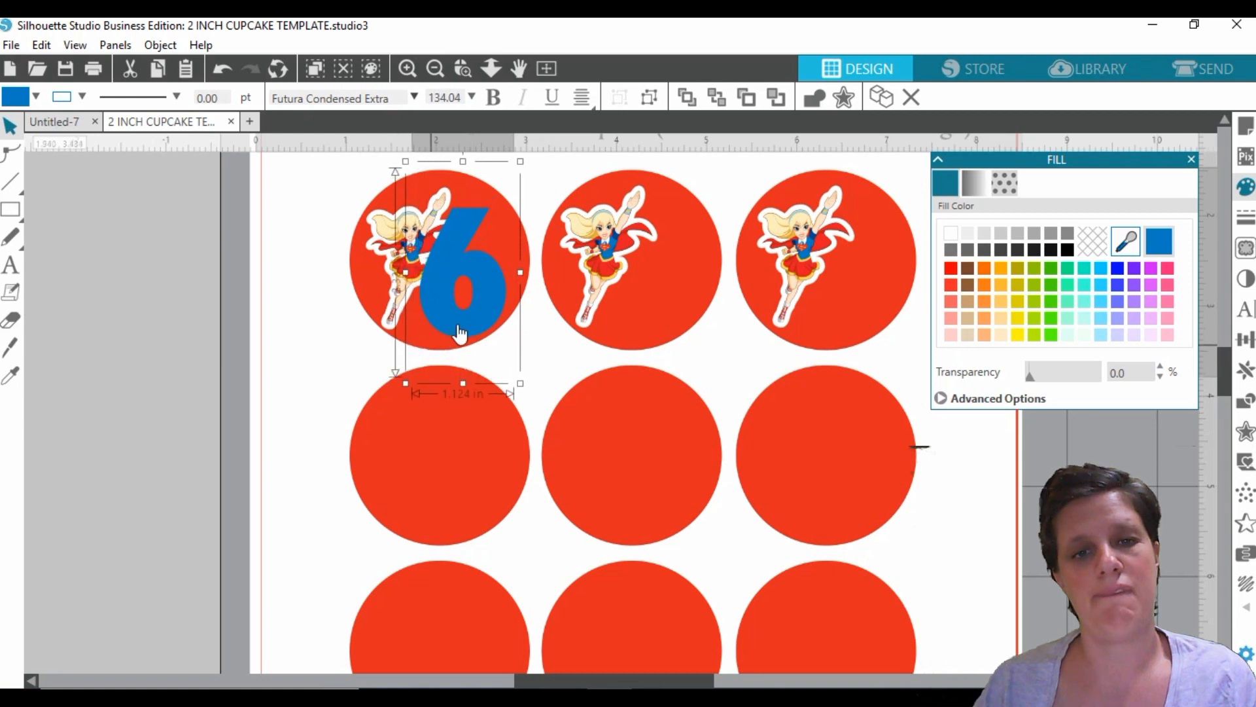
left_click_drag(483, 309, 477, 307)
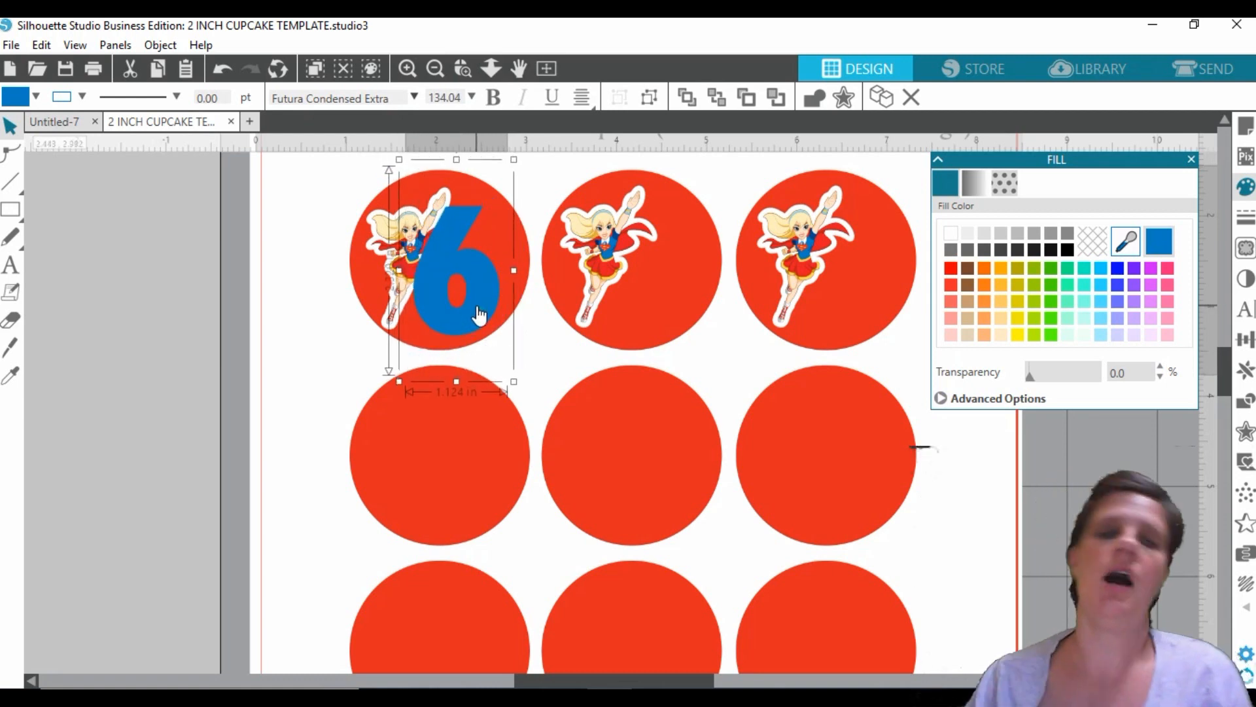
left_click(98, 380)
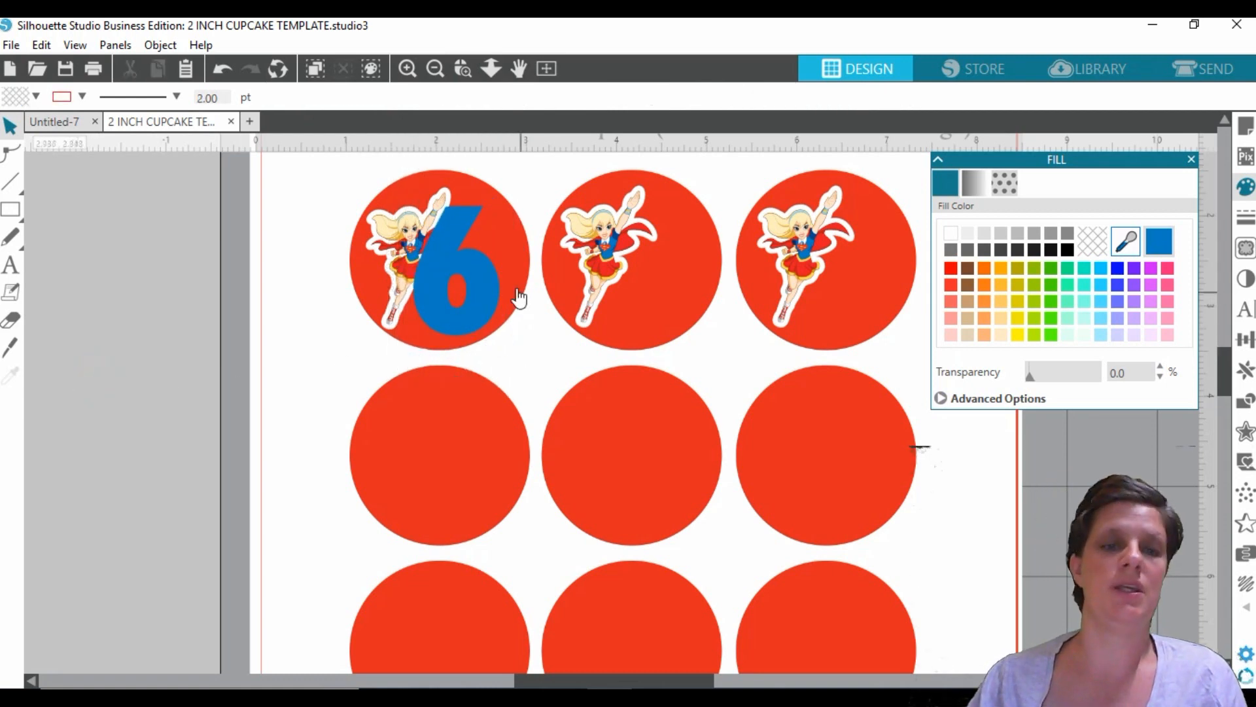
Move the 6 off the page and add a rounded-corner offset of 0.050 in around it.
left_click_drag(492, 293, 220, 286)
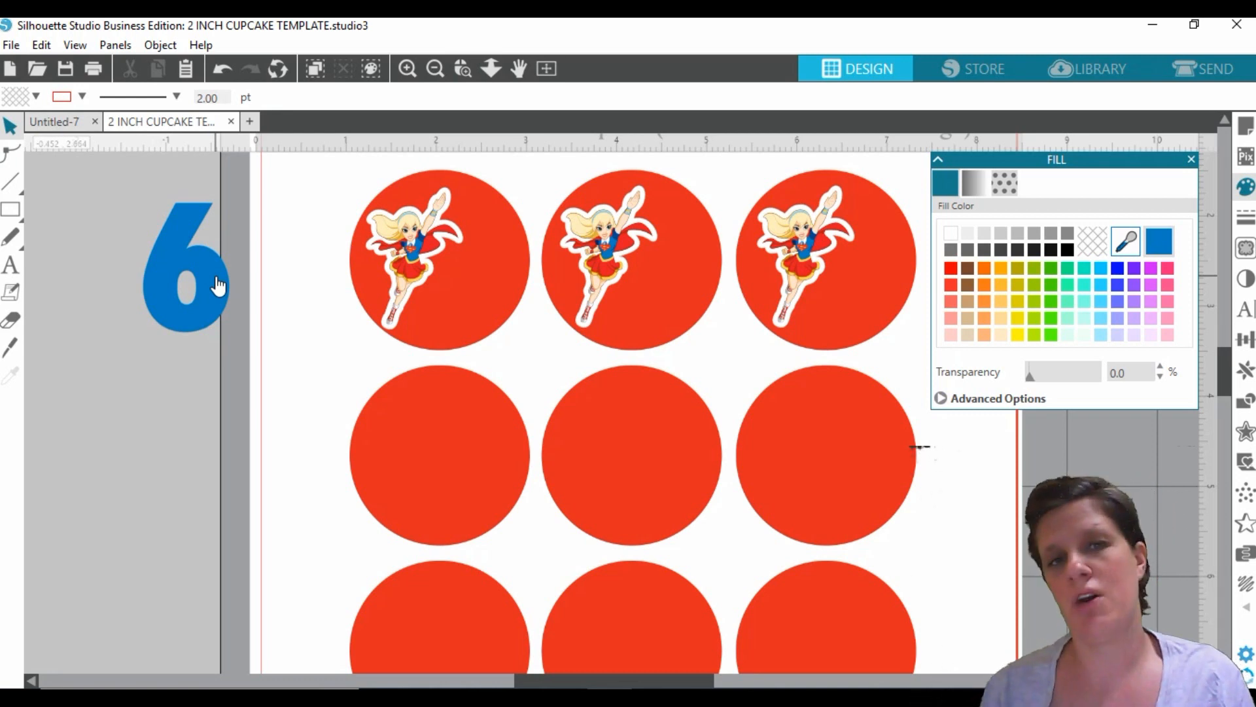
left_click(218, 286)
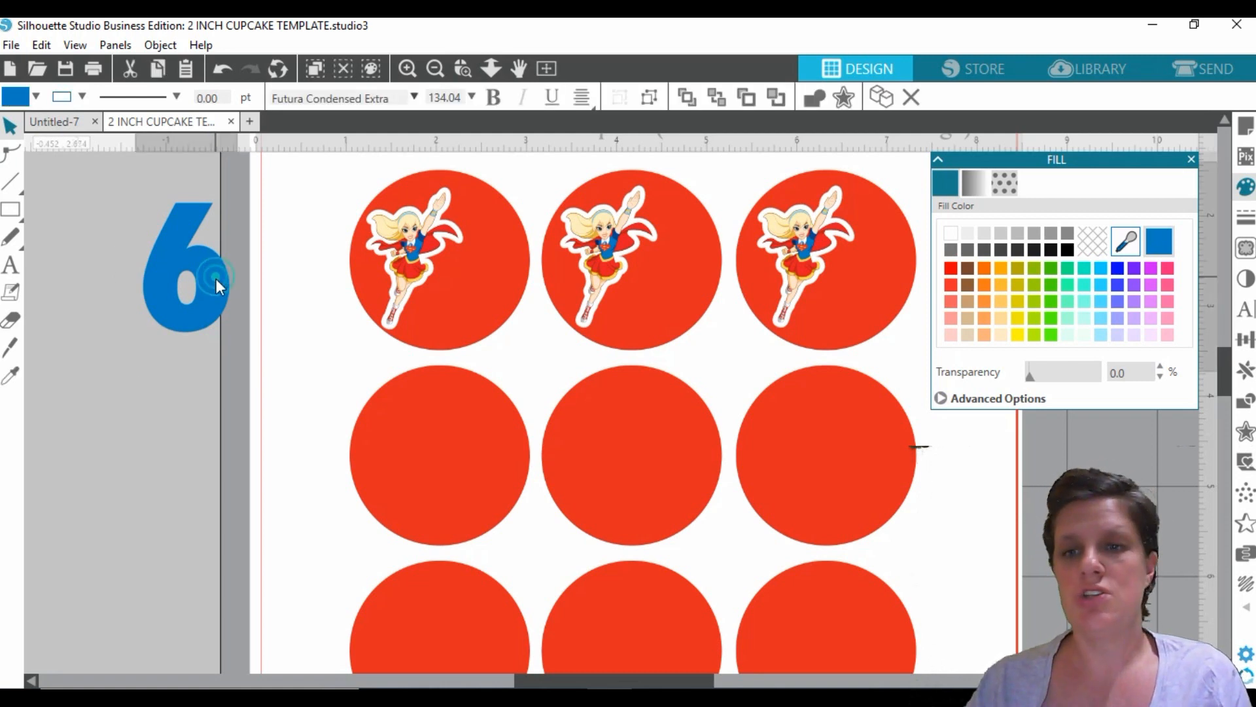
left_click(844, 98)
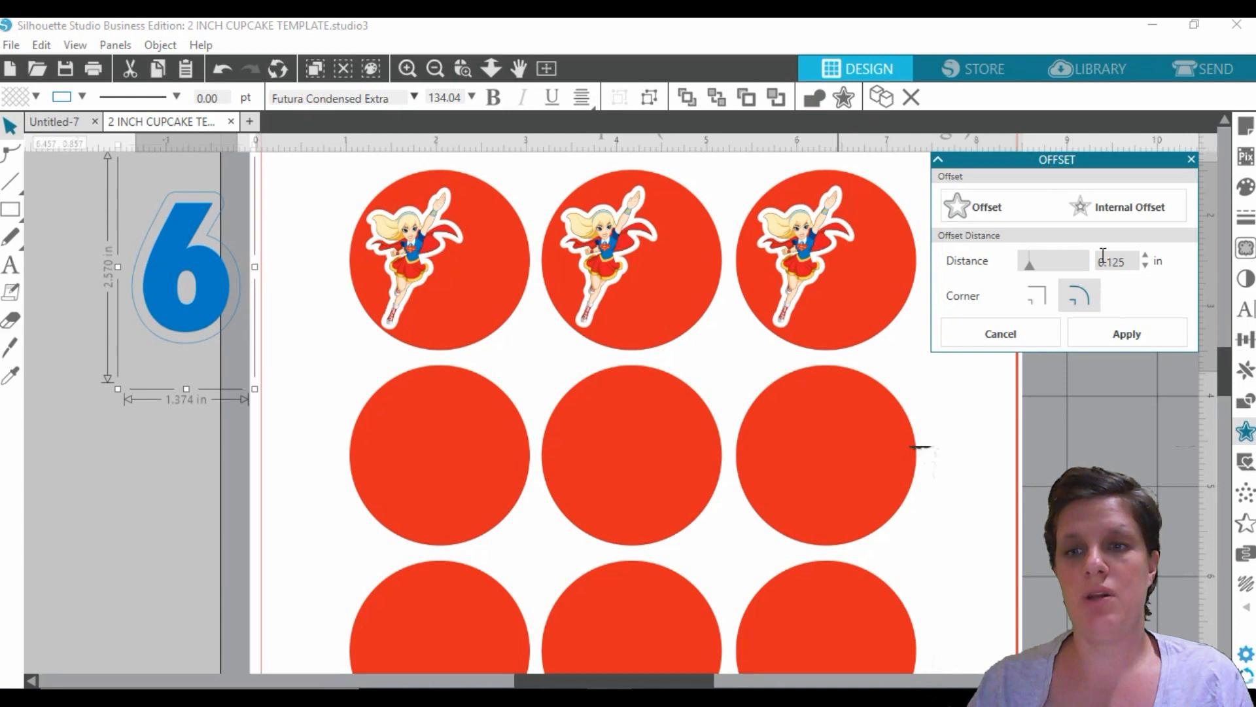
double_click(1137, 263)
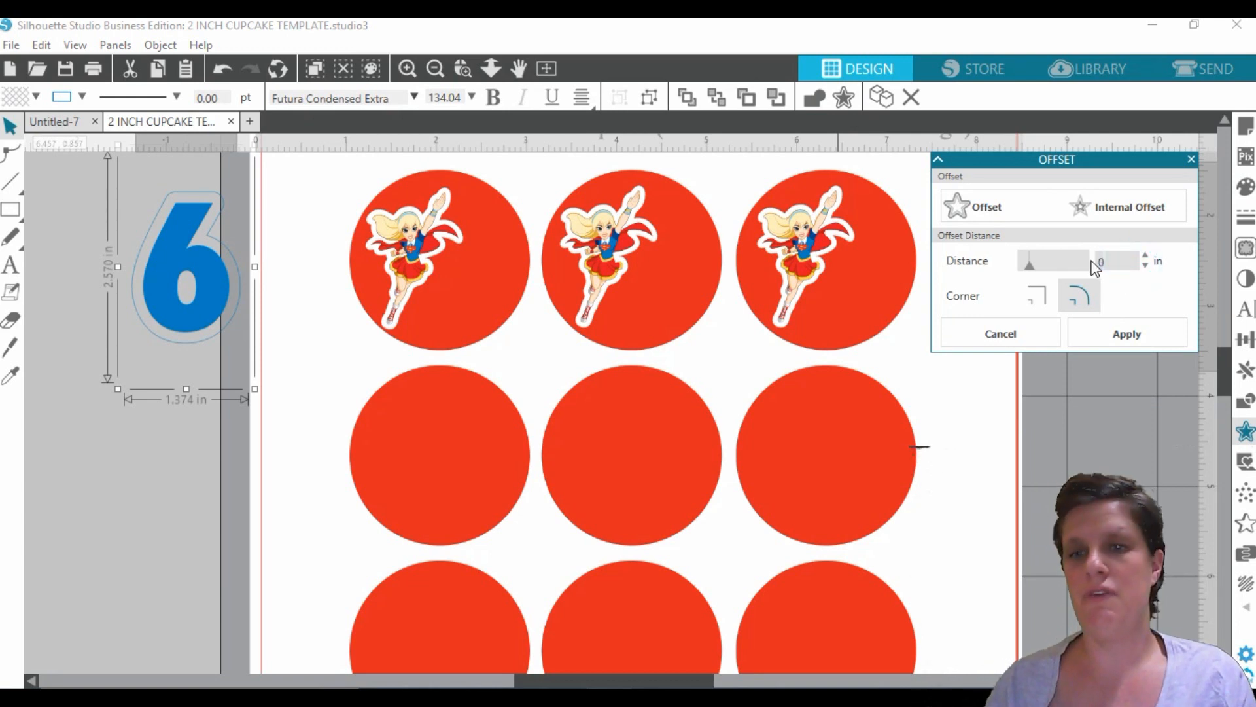
left_click(1115, 325)
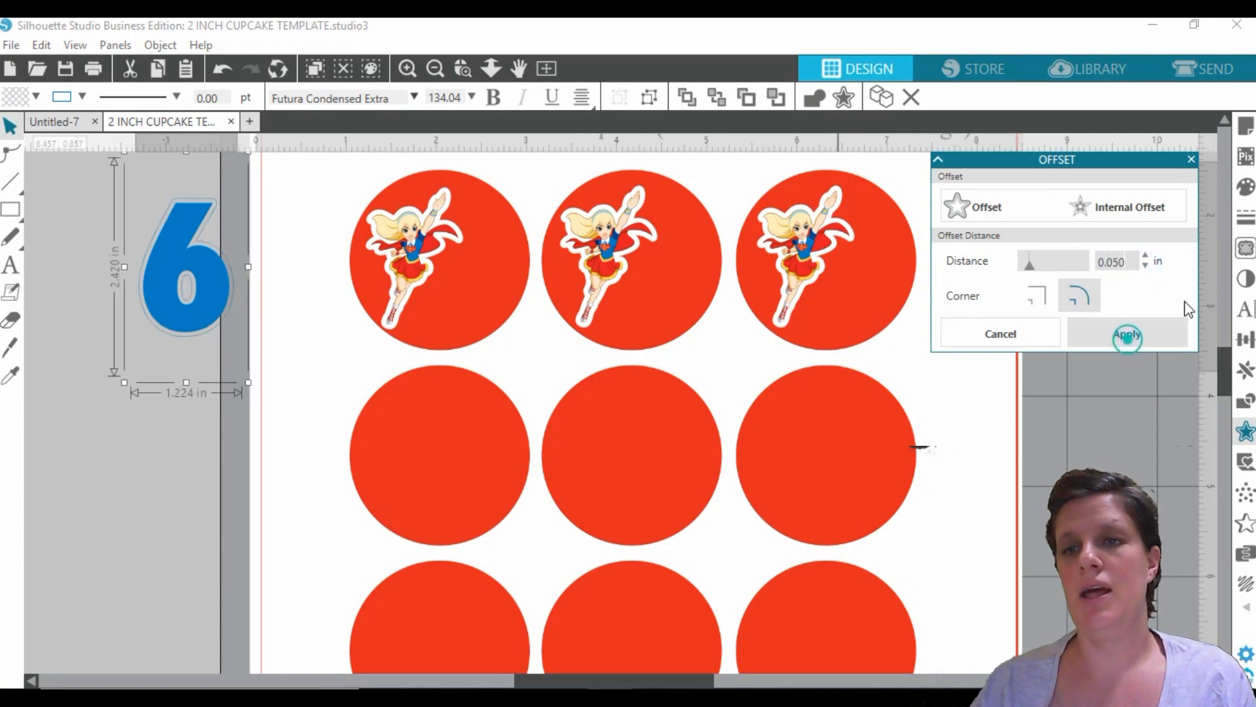
Set both the fill and the line color of the 6's offset to white, then deselect it.
left_click(952, 234)
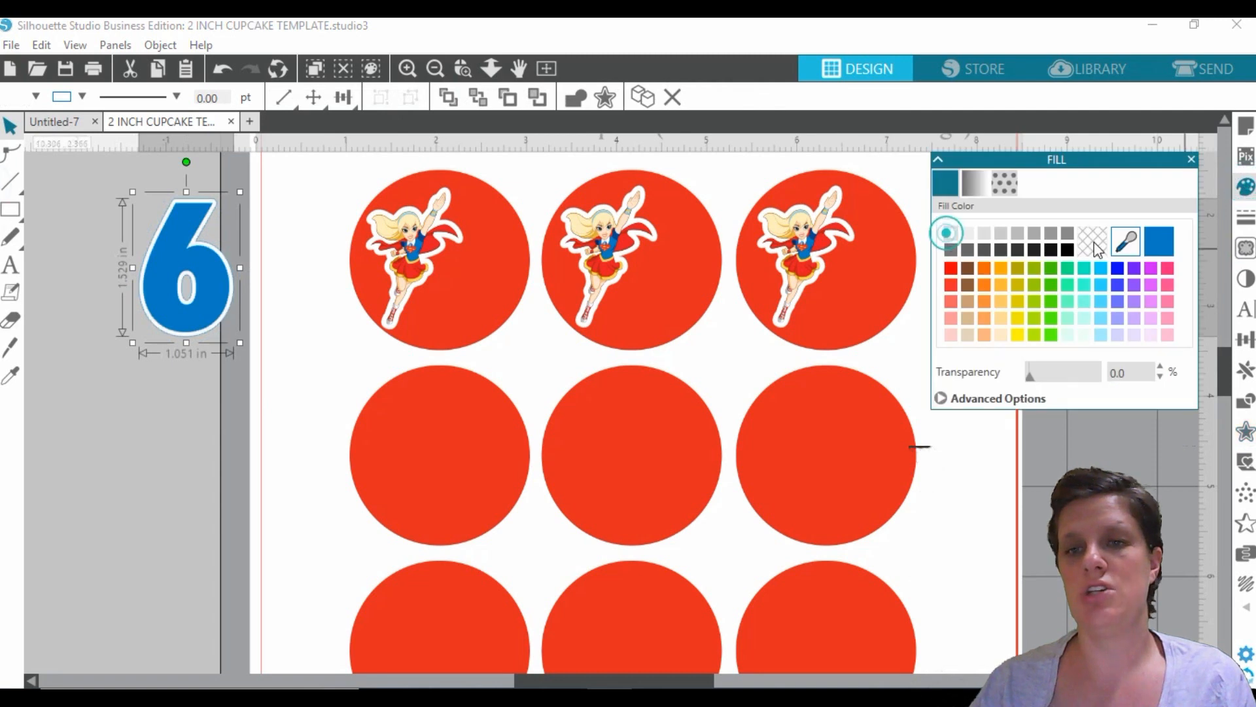
left_click(1246, 216)
left_click(979, 186)
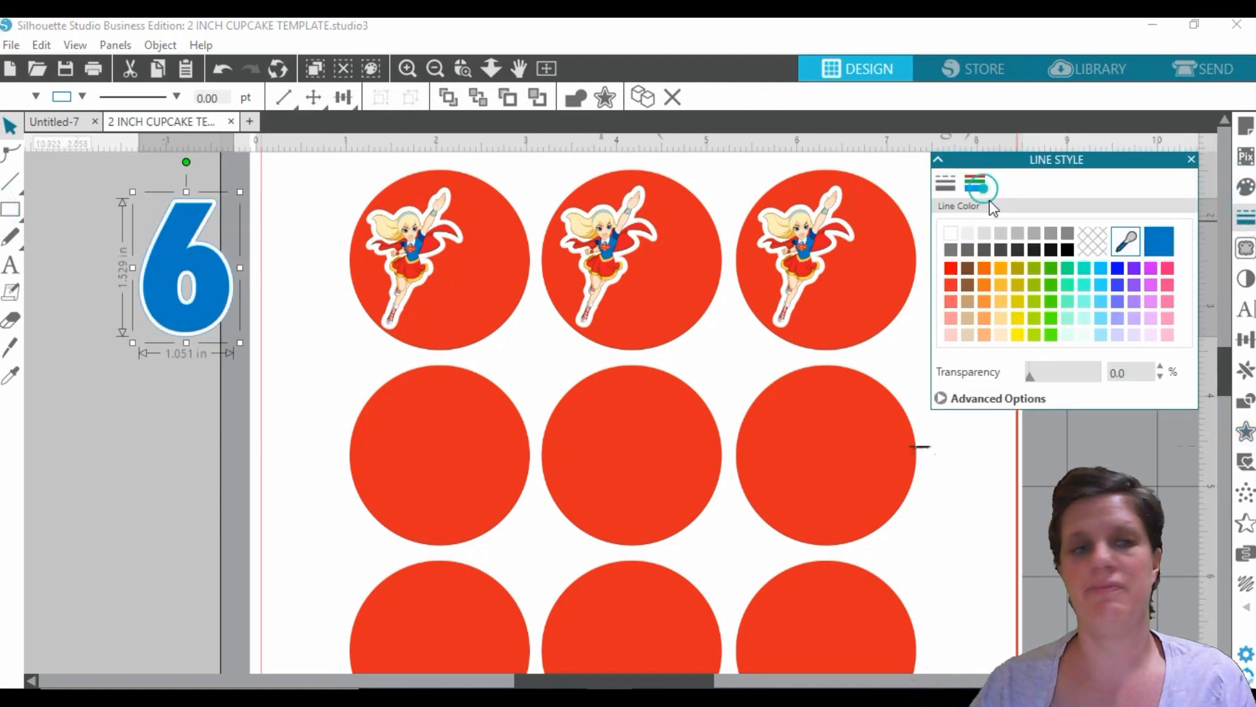
left_click(951, 234)
left_click(100, 440)
Group the 6 with its white offset and place it on the first circle beside Supergirl.
left_click_drag(118, 174, 239, 354)
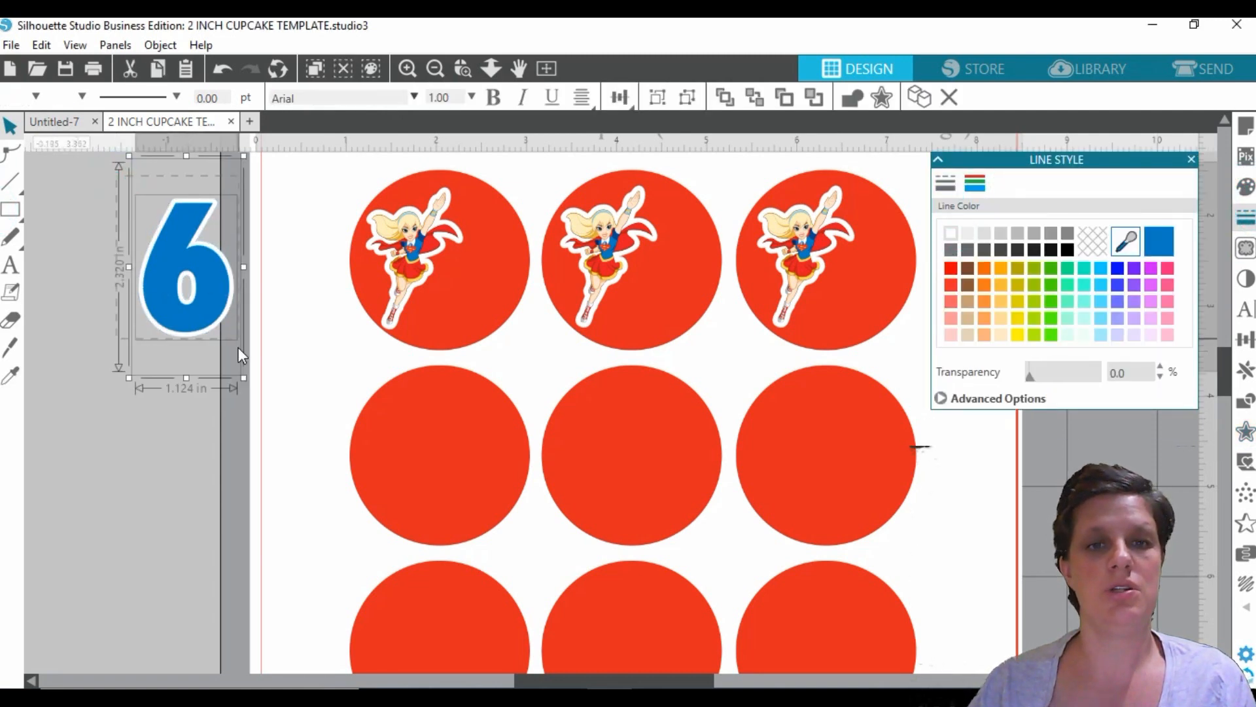
left_click(657, 98)
left_click_drag(222, 291, 495, 297)
left_click(113, 298)
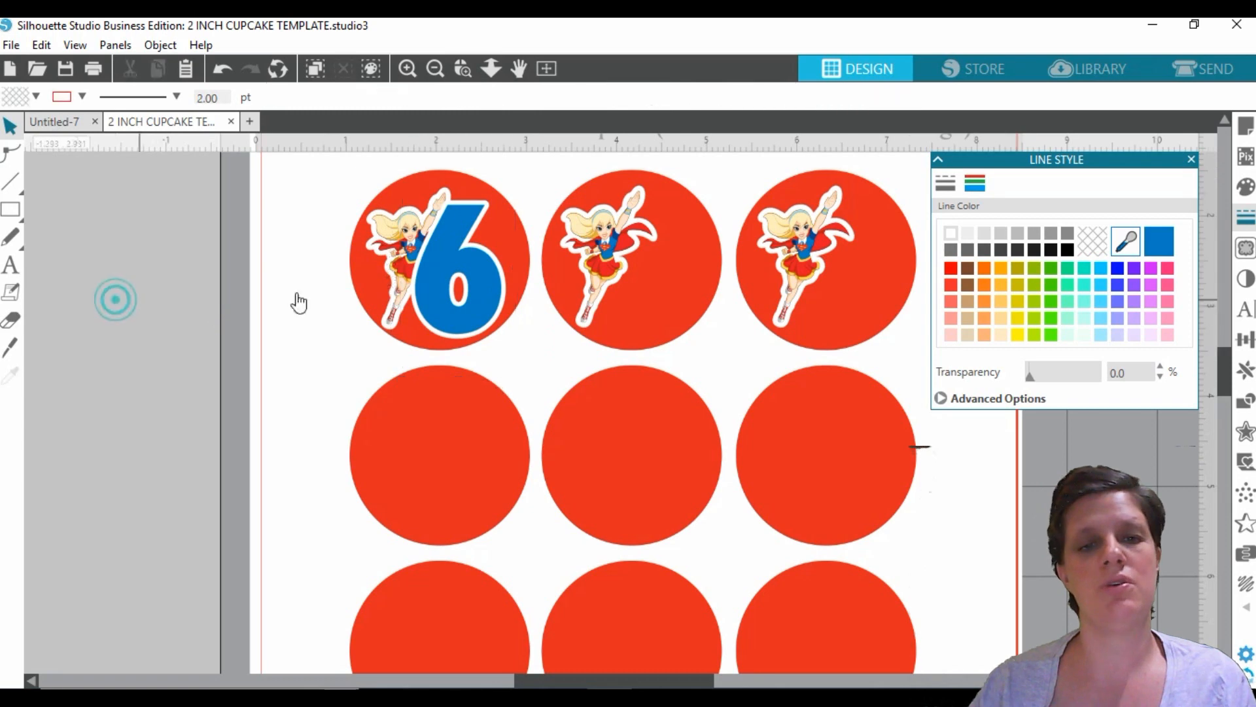
Bring the Supergirl in the first circle in front of the 6.
left_click(404, 241)
right_click(404, 240)
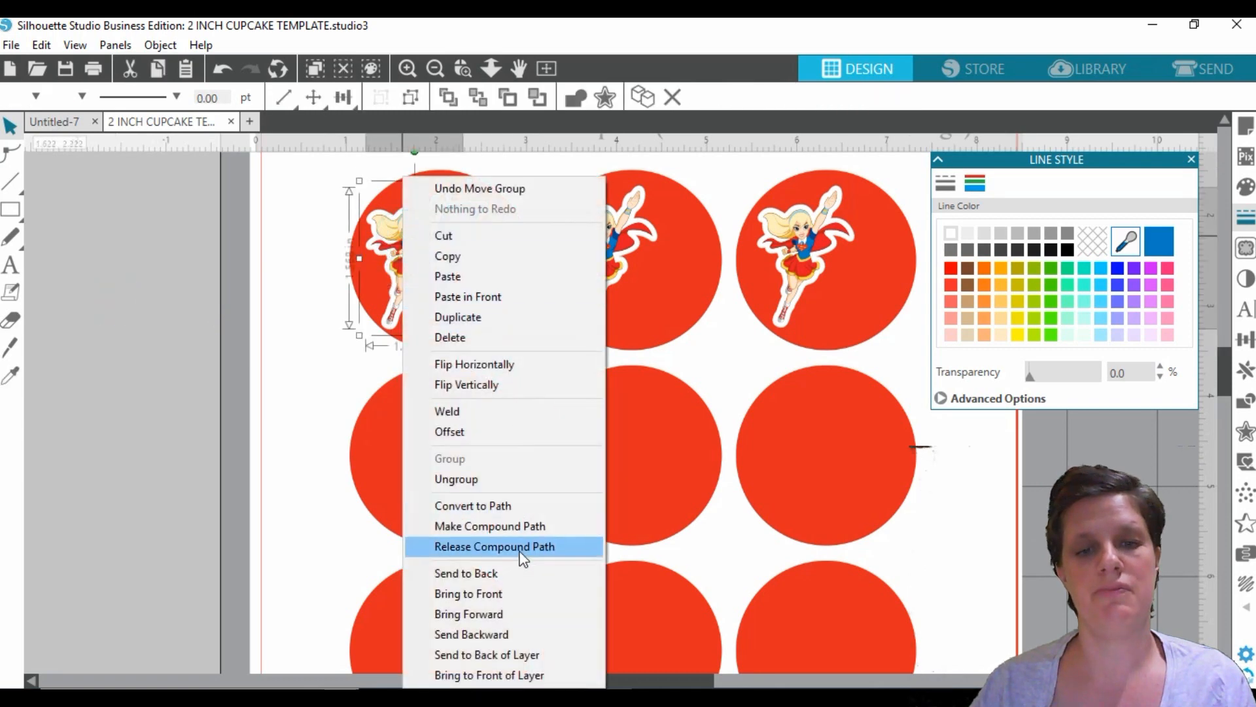
left_click(499, 597)
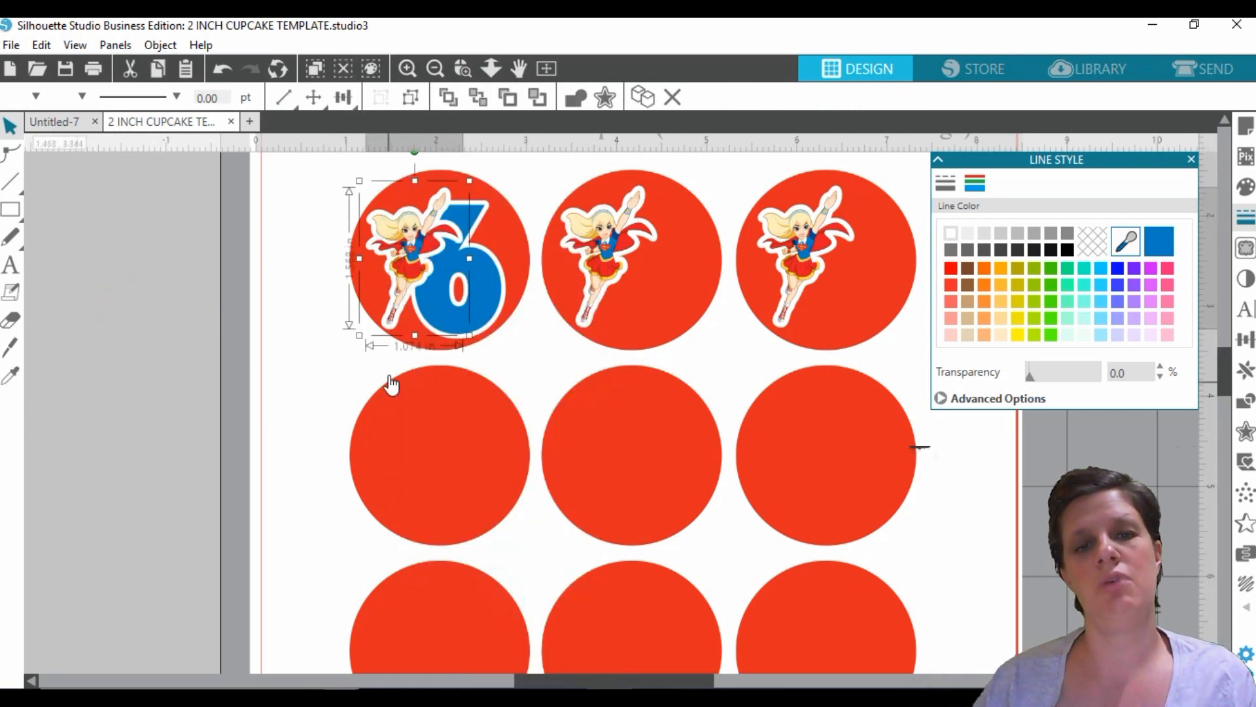
left_click(190, 326)
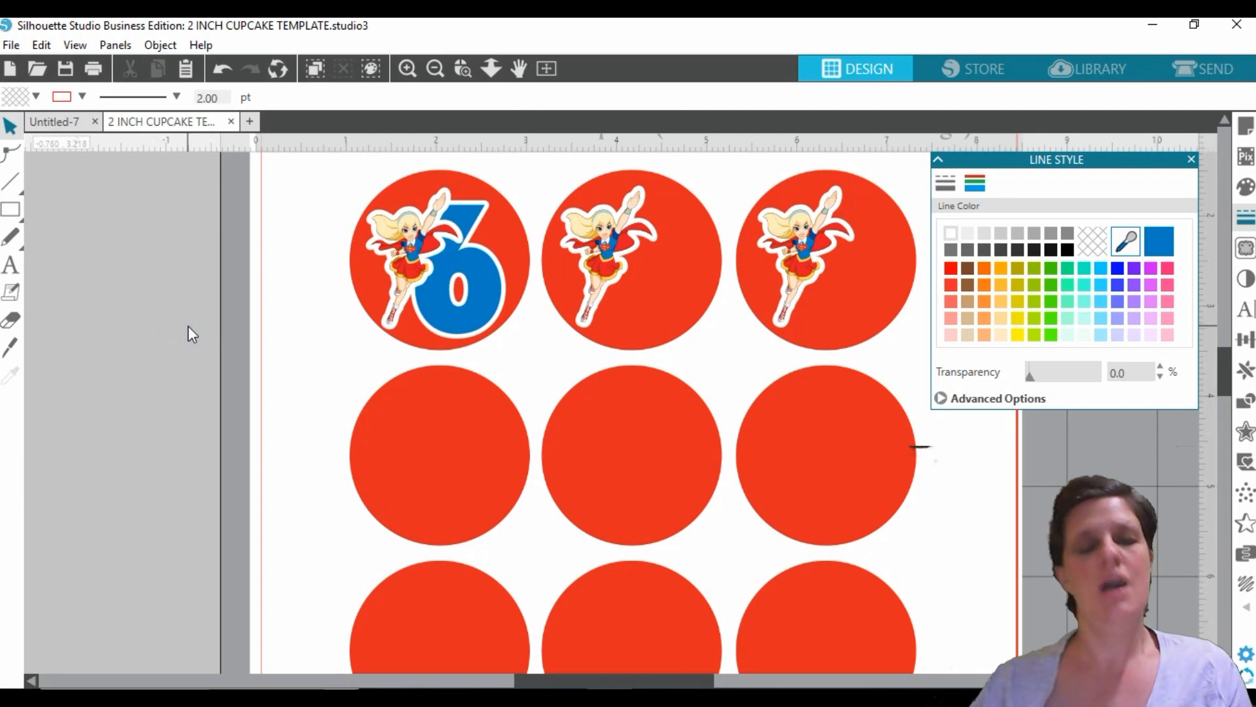
Duplicate the outlined 6 twice and place the copies on the second and third circles of the top row.
left_click(491, 281)
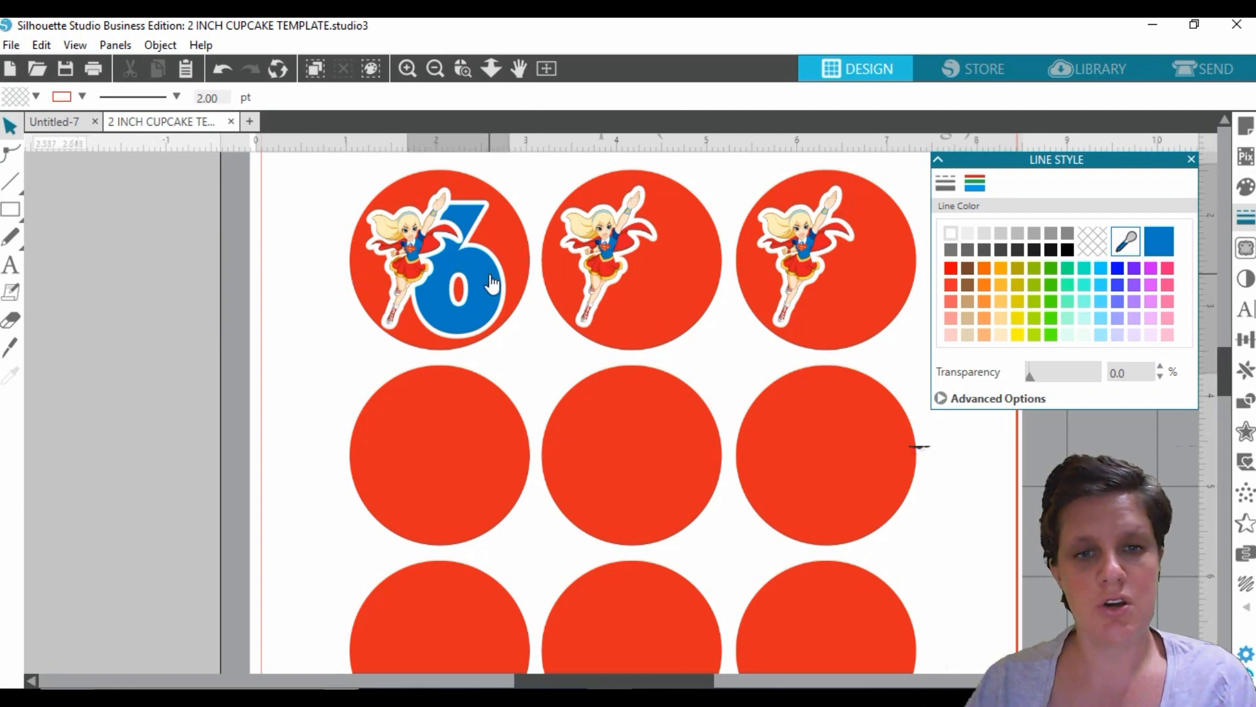
right_click(492, 282)
left_click(556, 317)
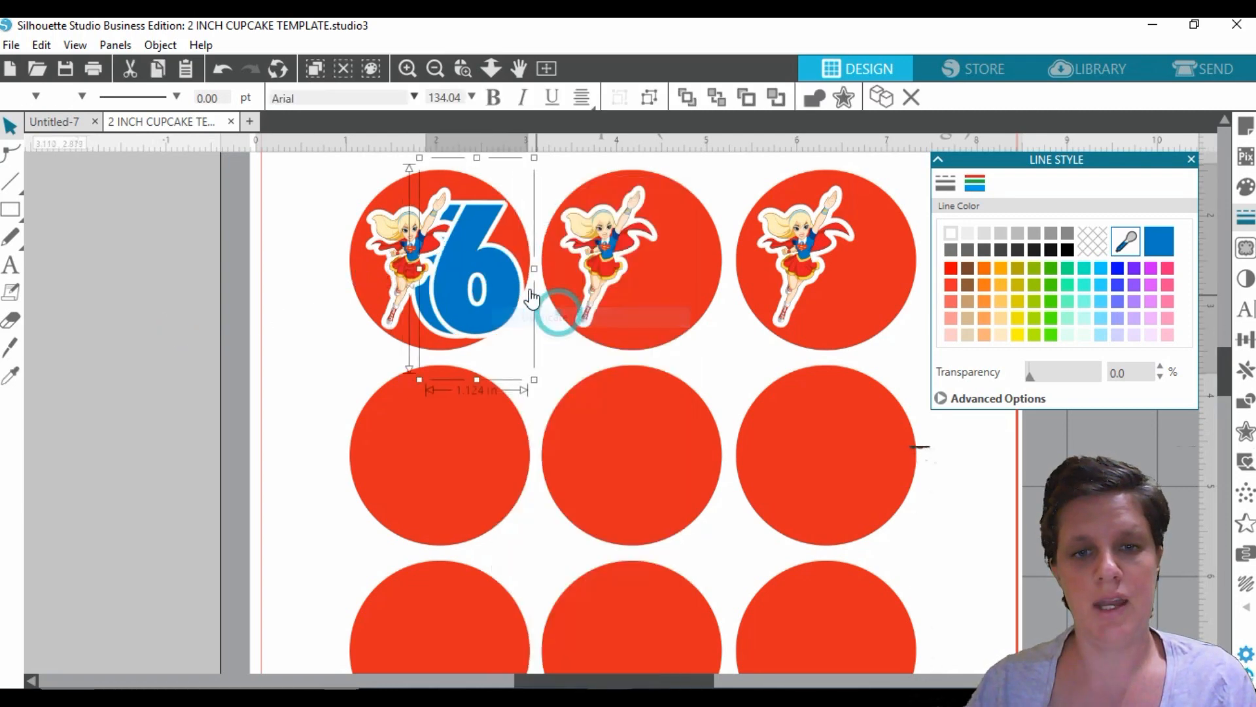
right_click(509, 279)
left_click(563, 317)
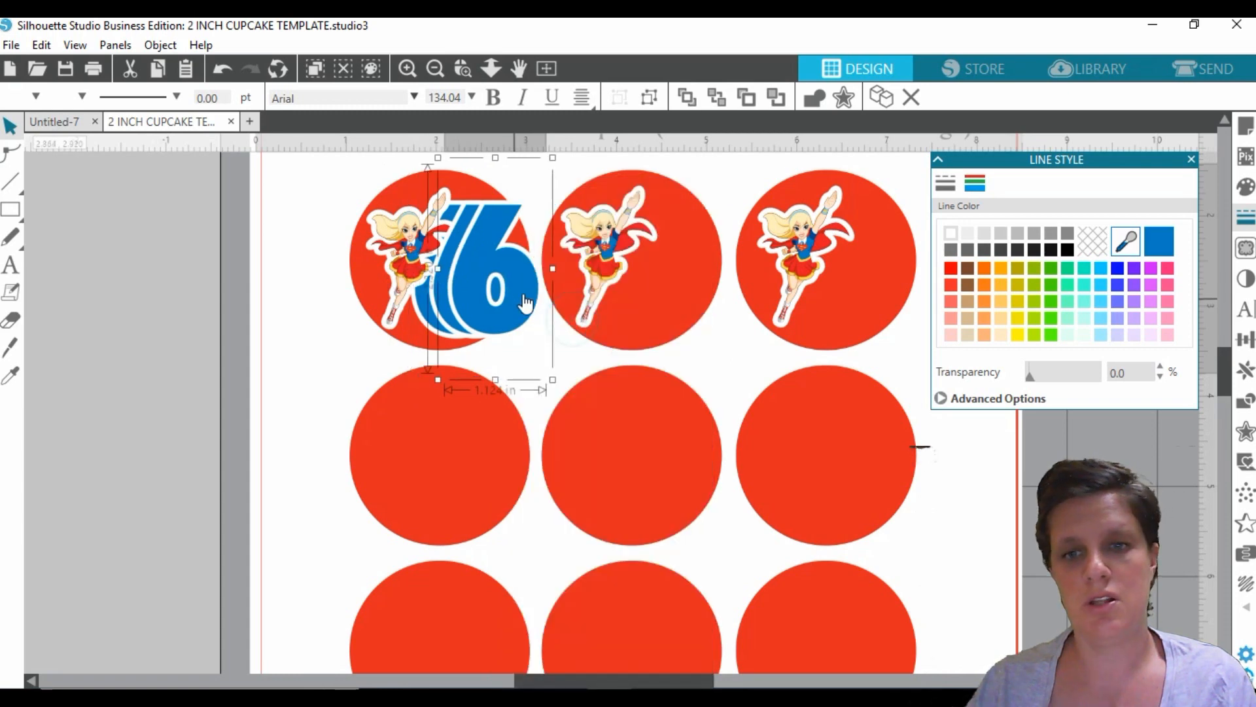
left_click_drag(527, 286, 878, 300)
left_click_drag(473, 305, 663, 320)
key("Escape")
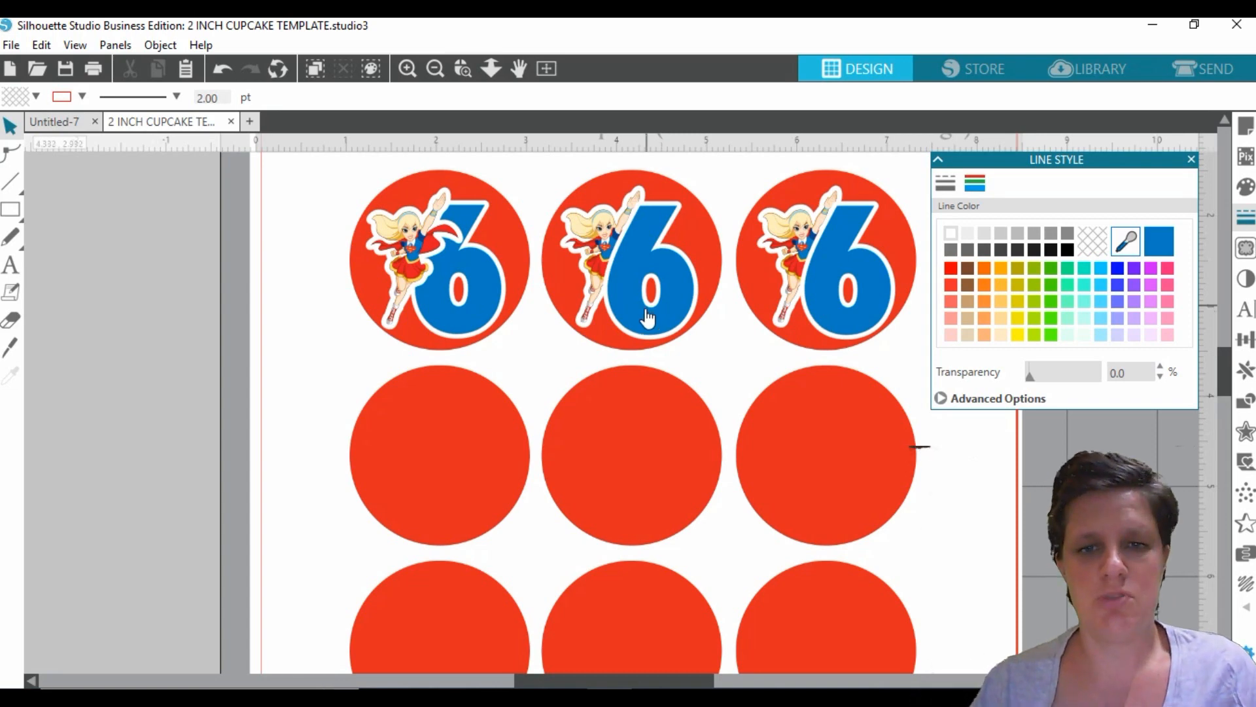
Bring the Supergirls in the second and third circles of the top row in front of their 6s.
left_click(601, 237)
right_click(602, 238)
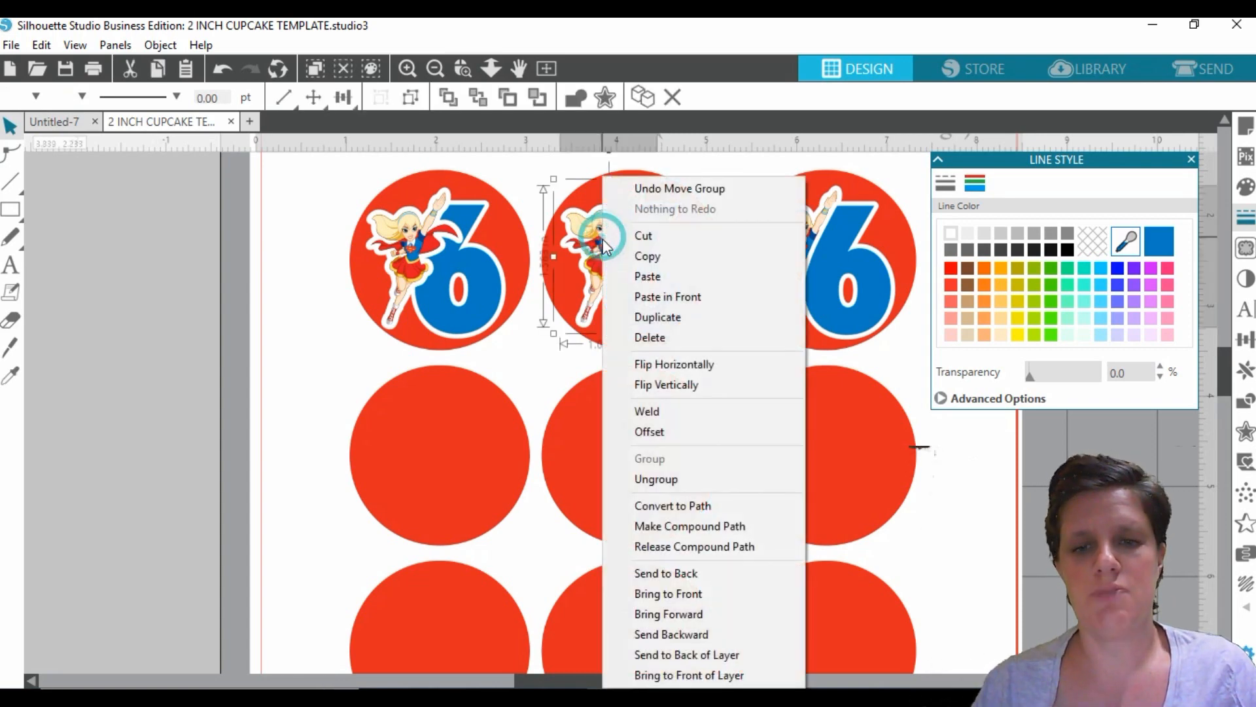
left_click(687, 593)
left_click(797, 237)
right_click(798, 238)
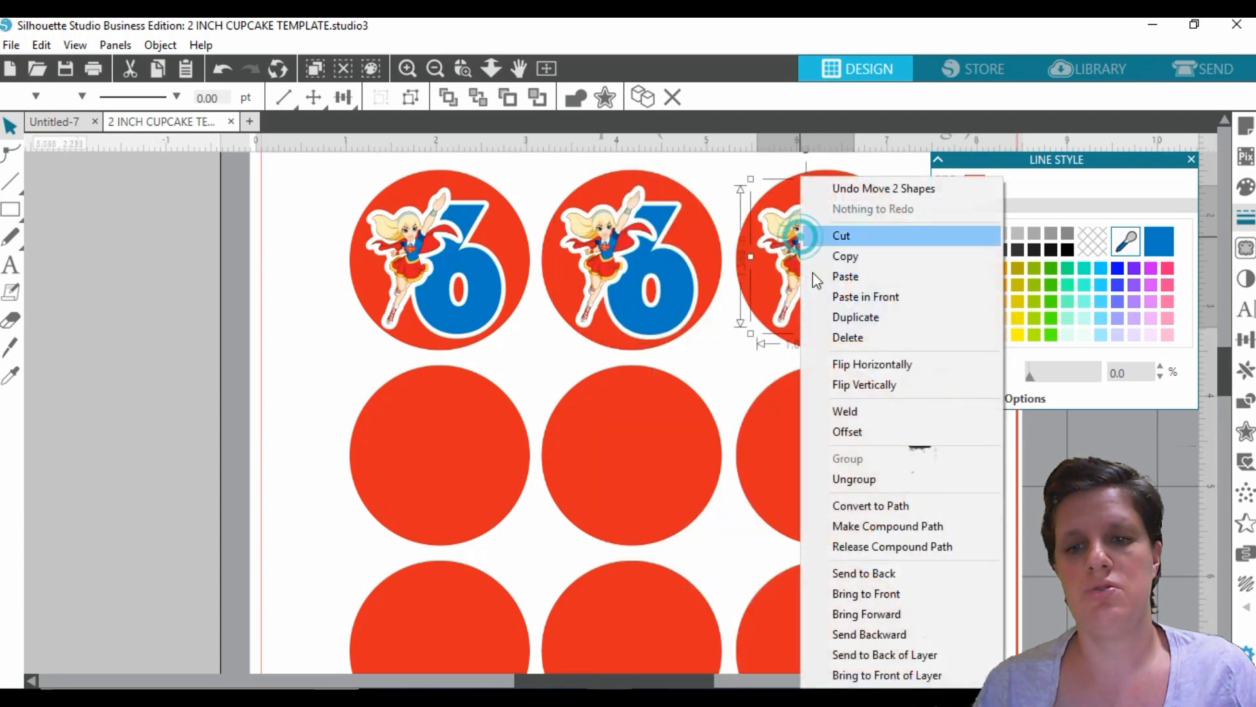
left_click(887, 593)
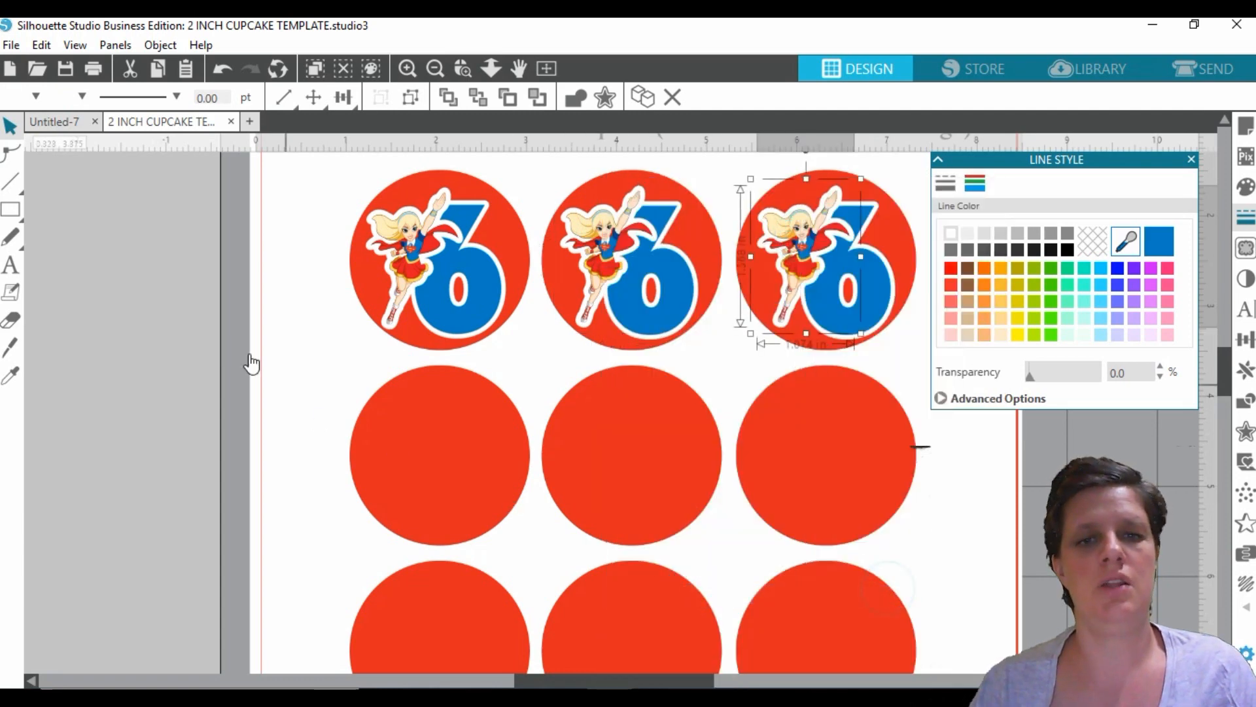
left_click(154, 296)
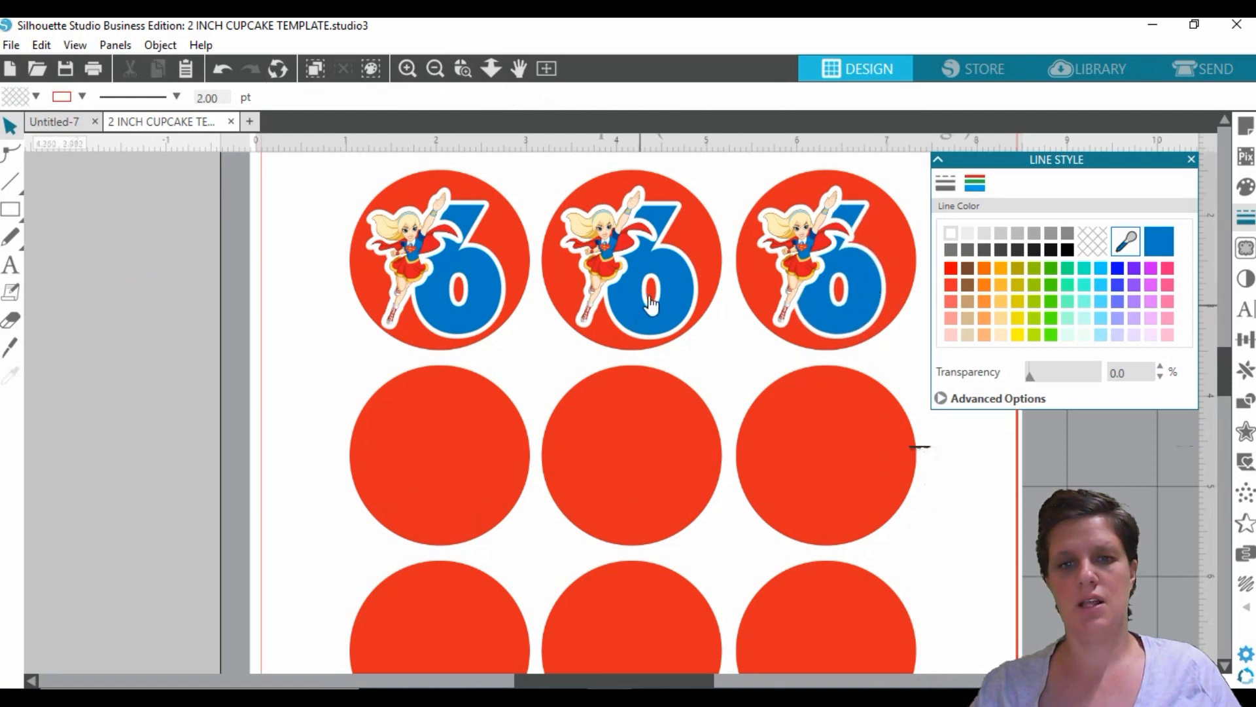
Nudge the outlined 6s in the second and first circles slightly up and closer to their Supergirls.
left_click_drag(687, 289, 678, 283)
left_click(532, 299)
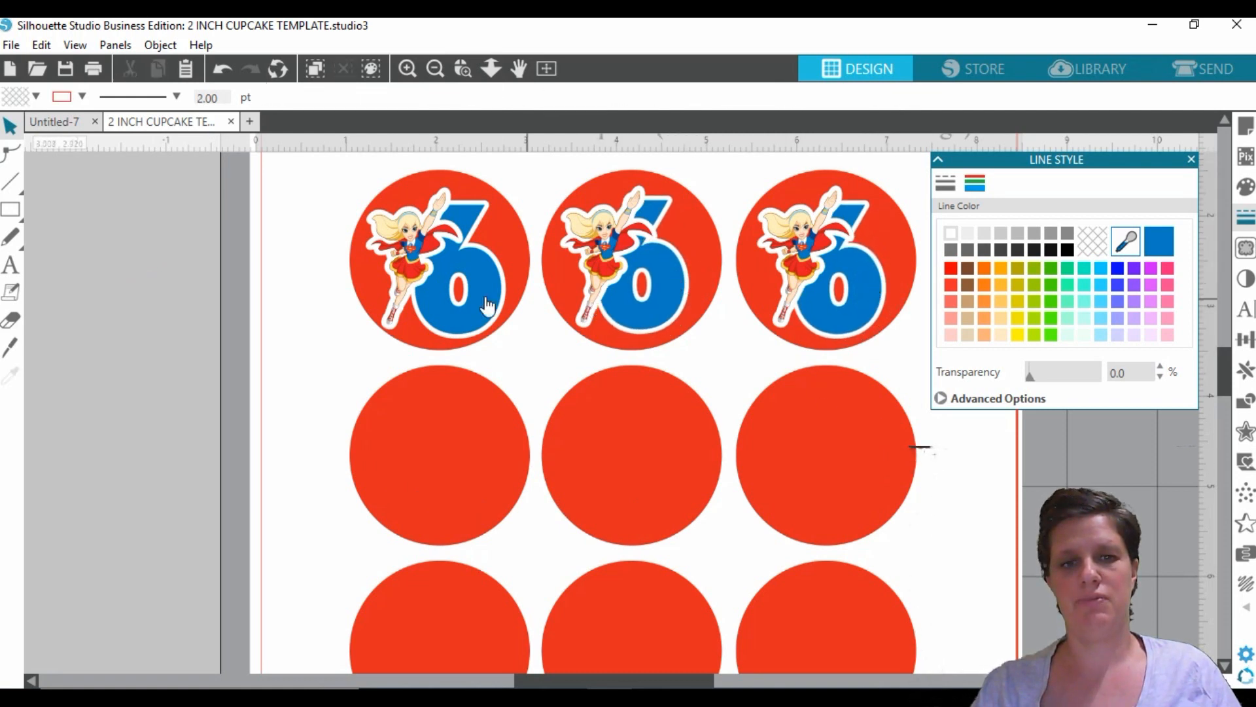
left_click_drag(488, 306, 484, 296)
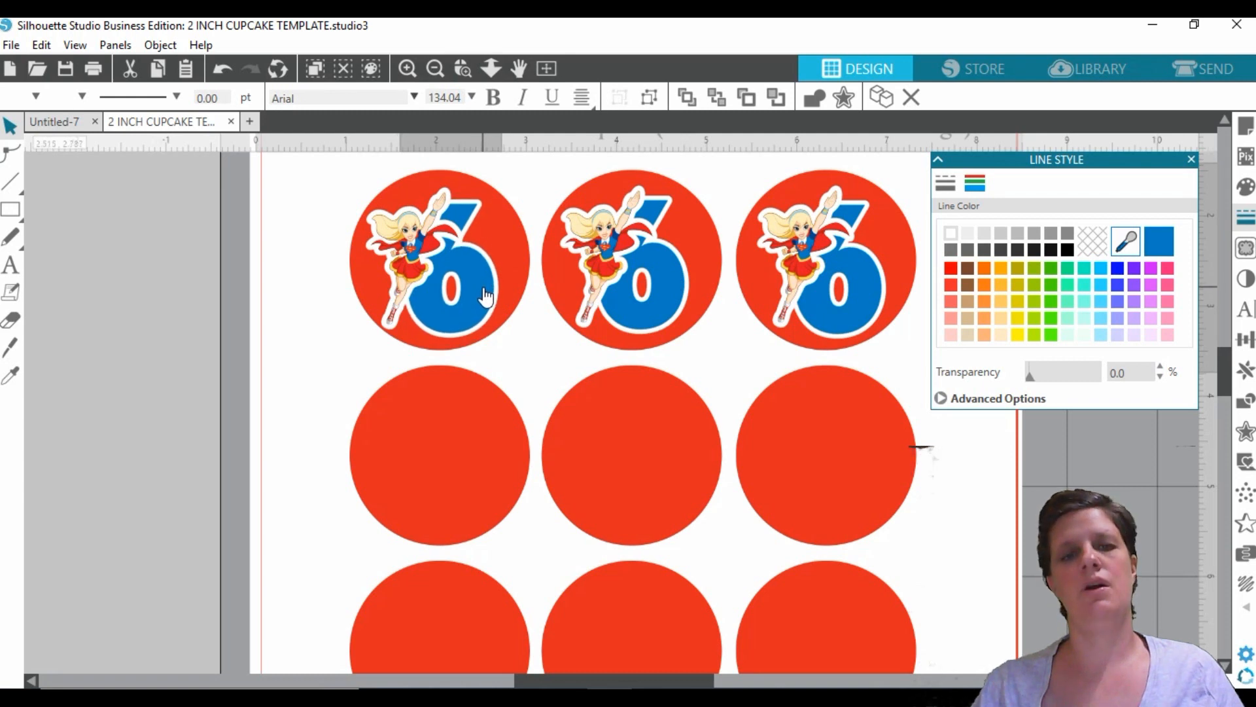
left_click(136, 321)
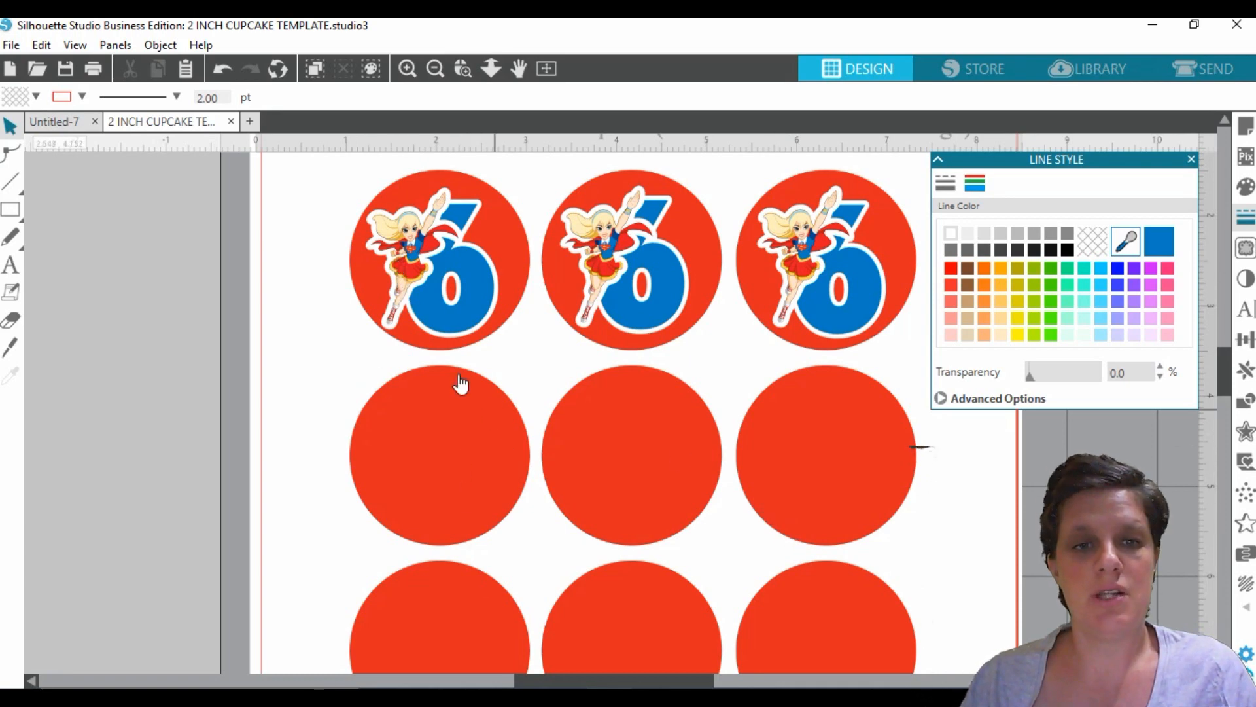
Duplicate the first circle's Supergirl, place the copy on the first circle of the second row and enlarge it to about 1.27 by 1.85 in.
right_click(400, 231)
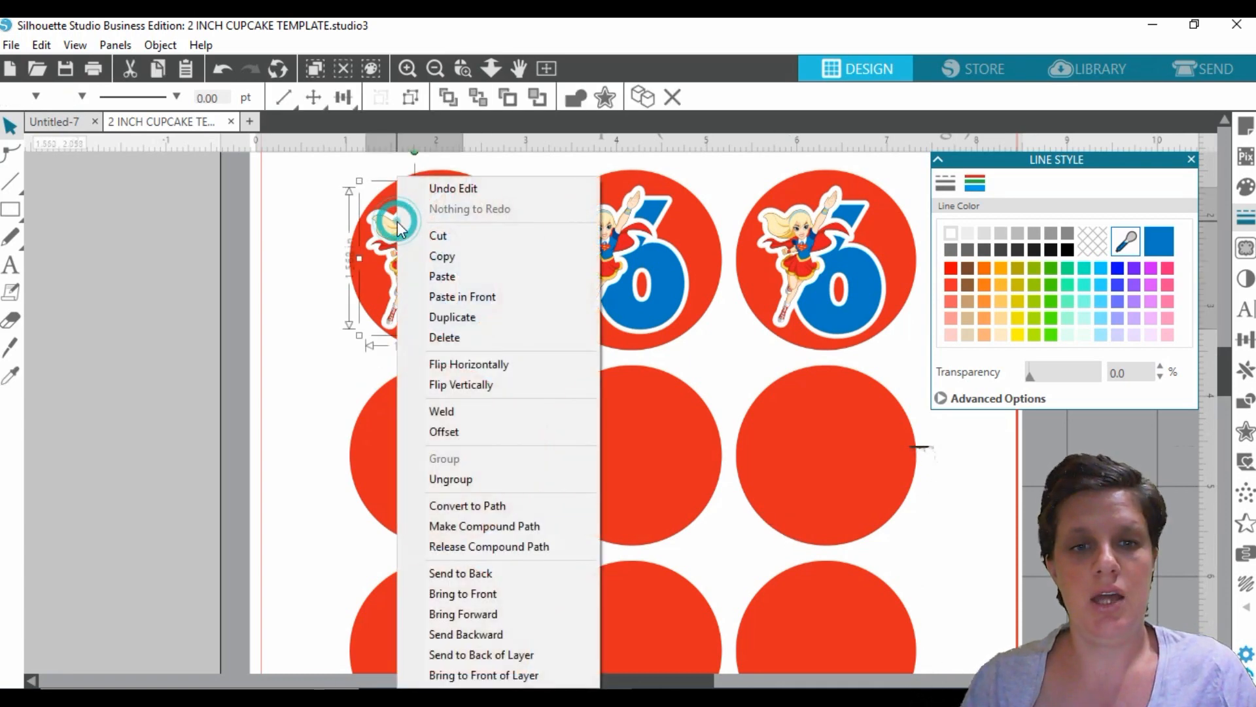
left_click(463, 316)
left_click_drag(426, 249, 436, 445)
left_click_drag(498, 374, 517, 354)
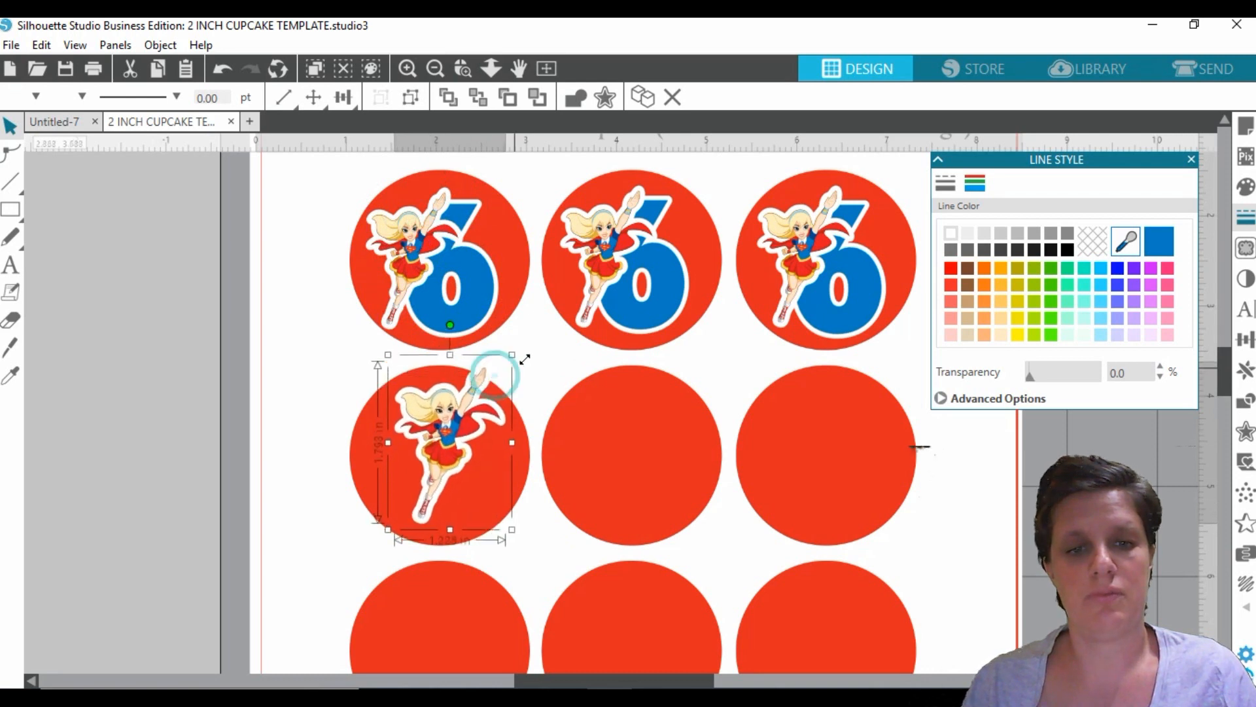
left_click_drag(474, 411, 465, 439)
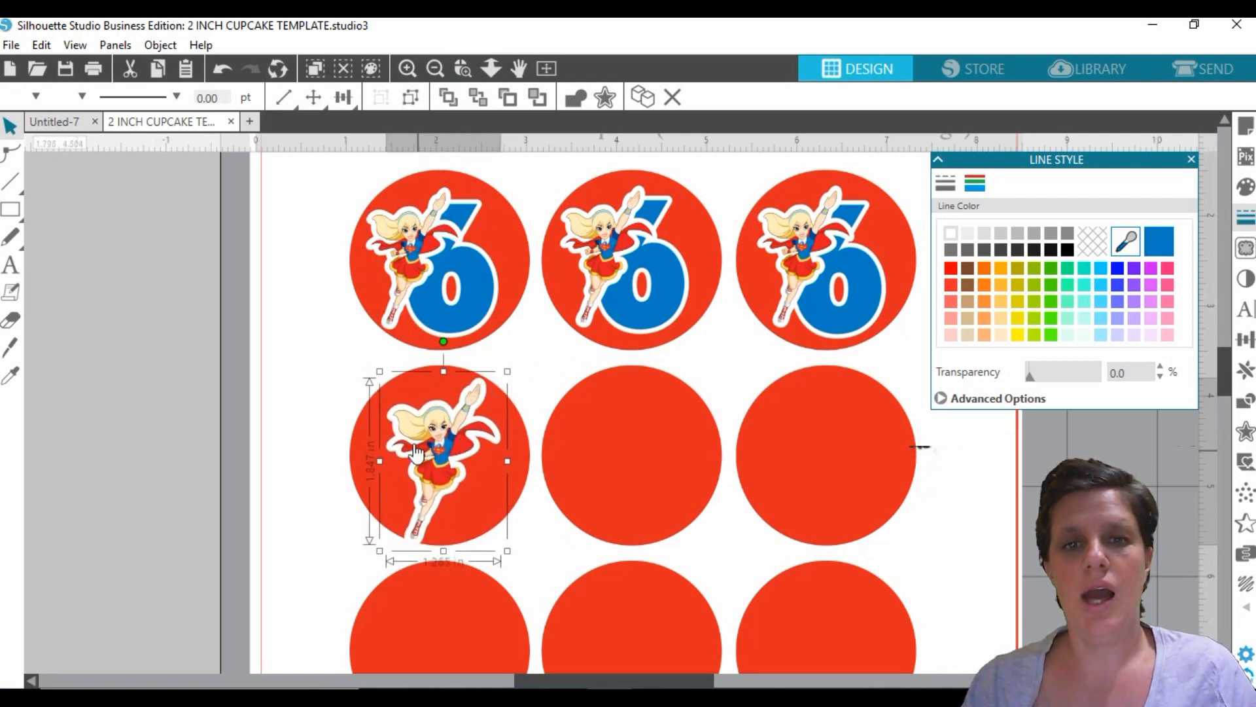
Ungroup the second-row Supergirl, pull her off her white offset shape and delete that offset.
left_click(417, 99)
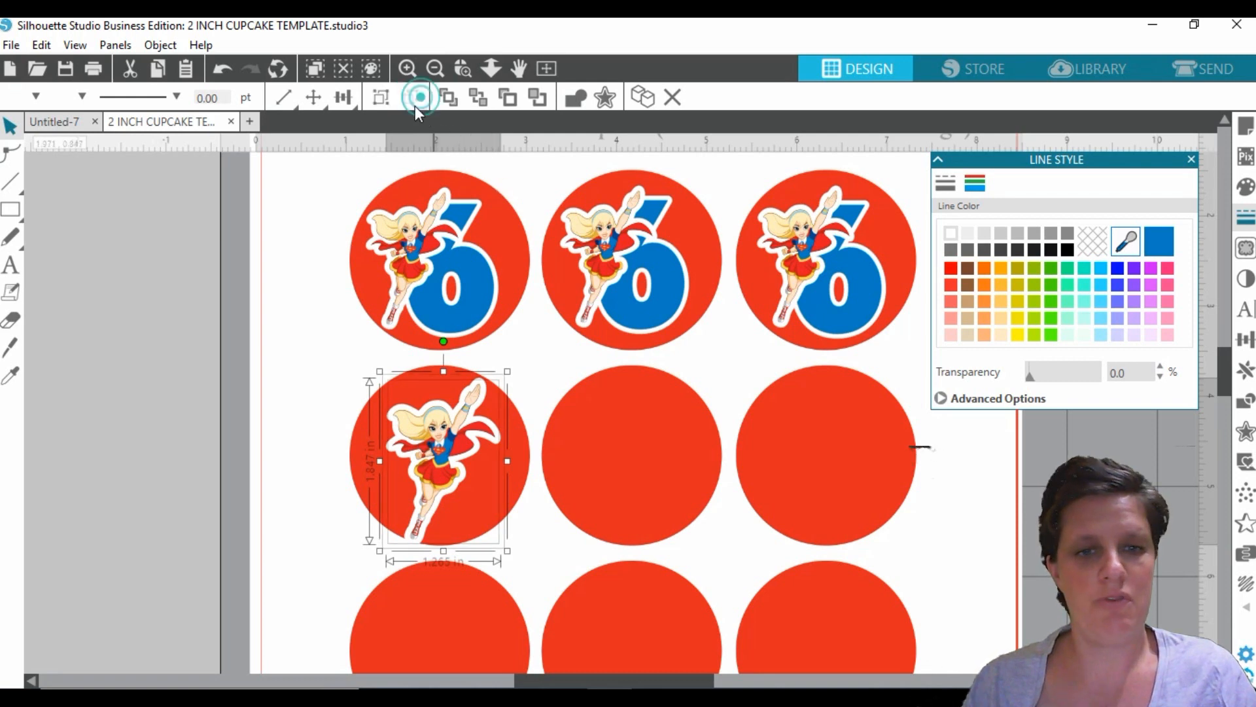
left_click(168, 410)
left_click_drag(436, 438, 496, 462)
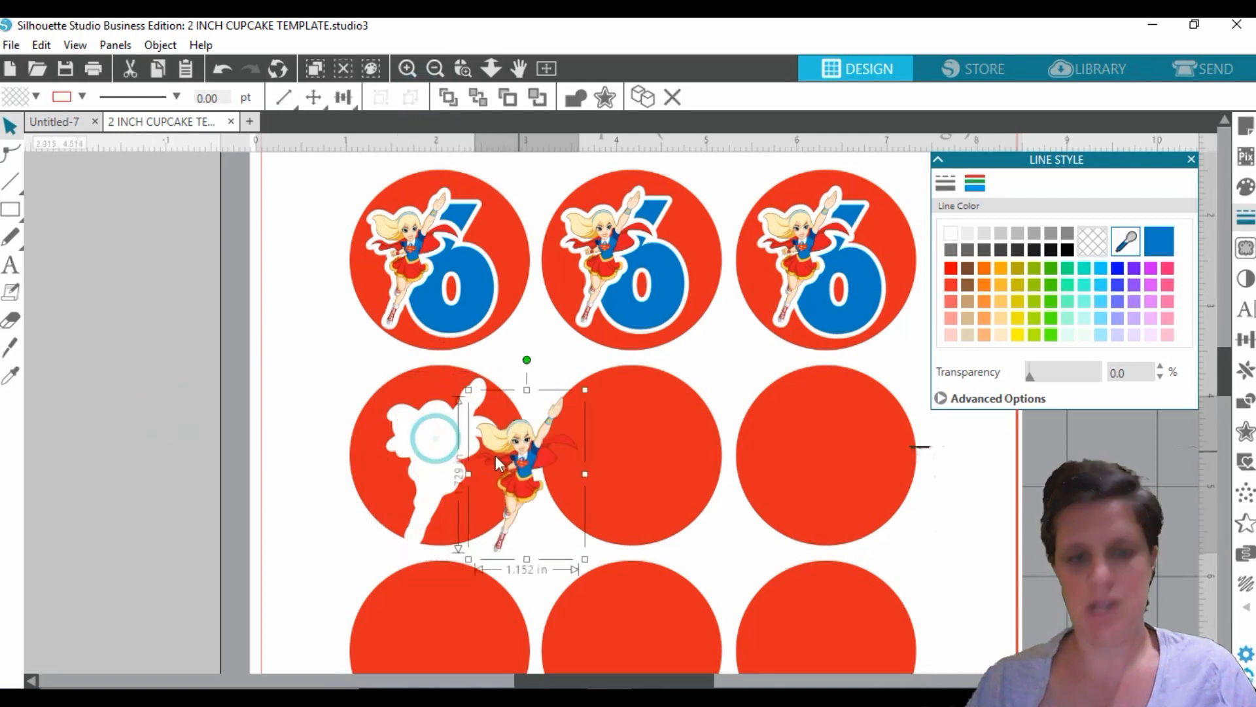
left_click(414, 448)
key("Delete")
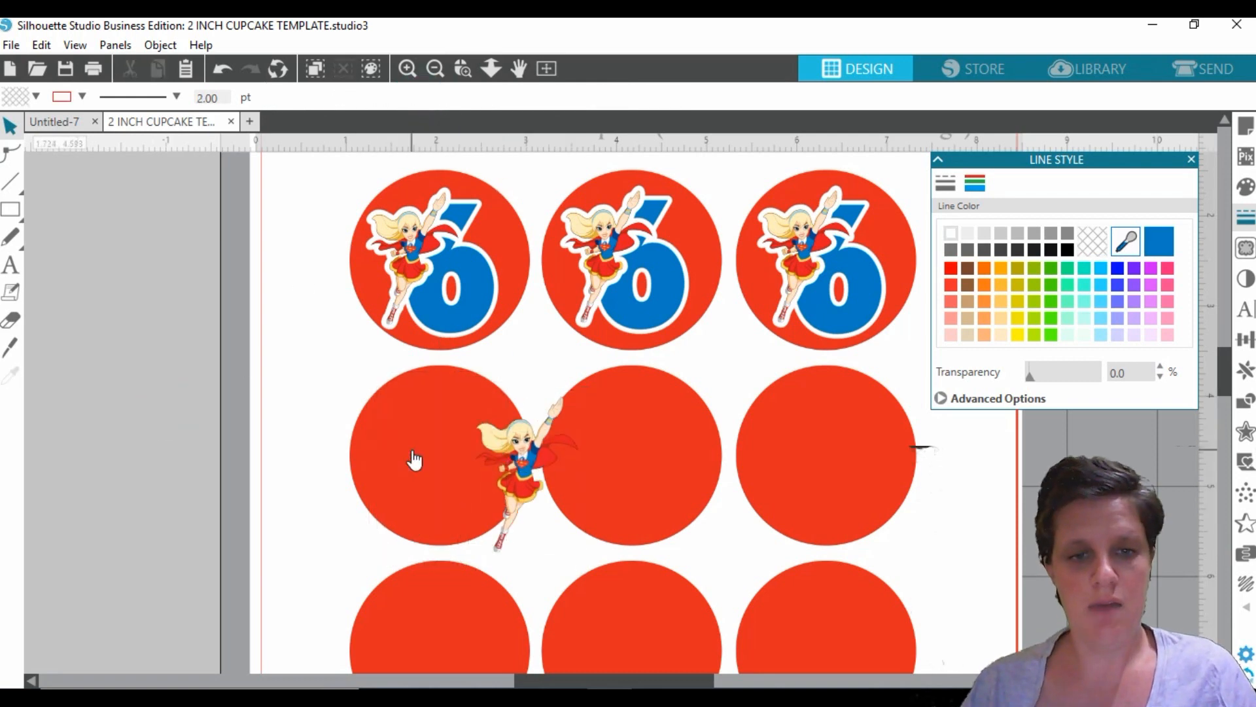
Move Supergirl back over the second row's first circle and enlarge her to about 1.7 by 2.55 in so she fills it.
left_click_drag(531, 481, 418, 514)
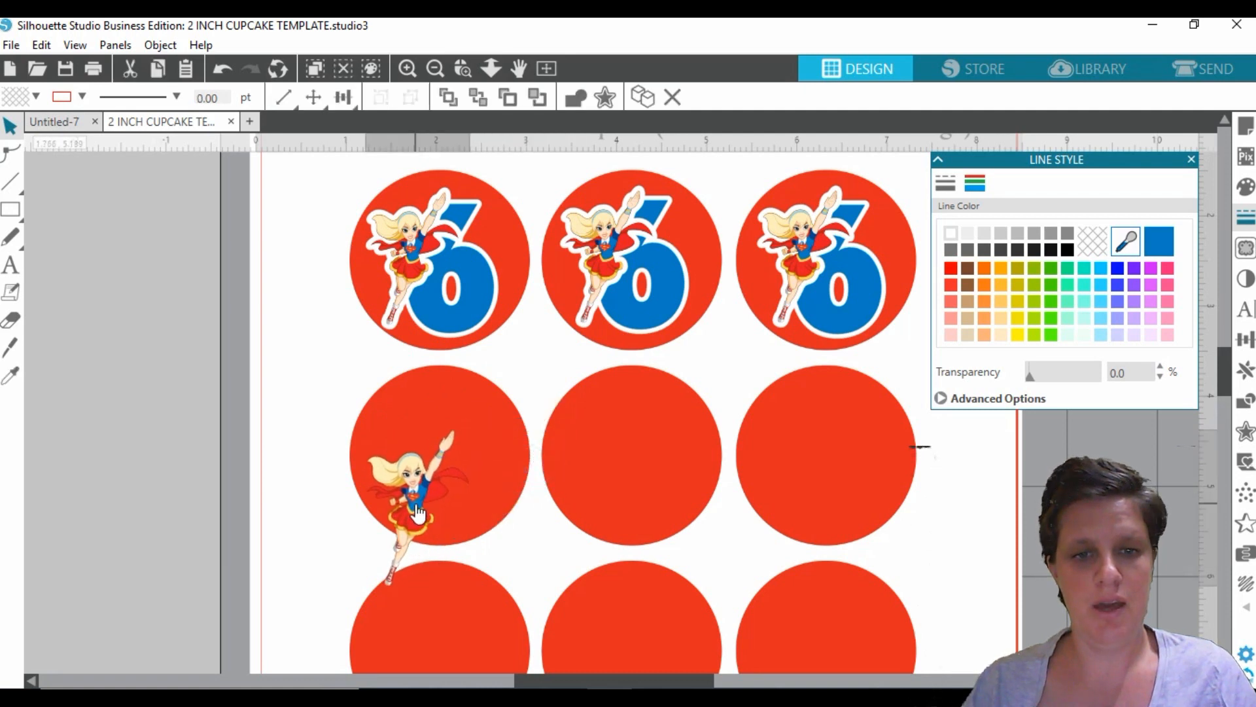
left_click_drag(479, 422, 548, 387)
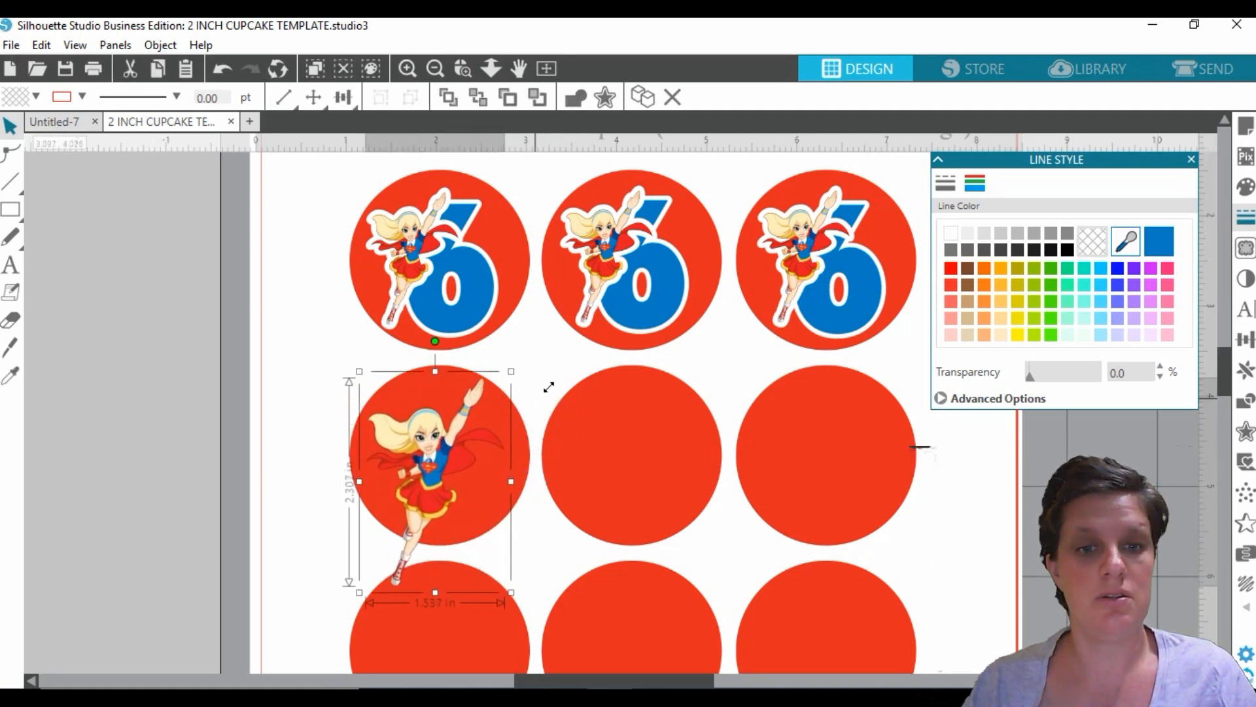
left_click_drag(433, 471, 437, 462)
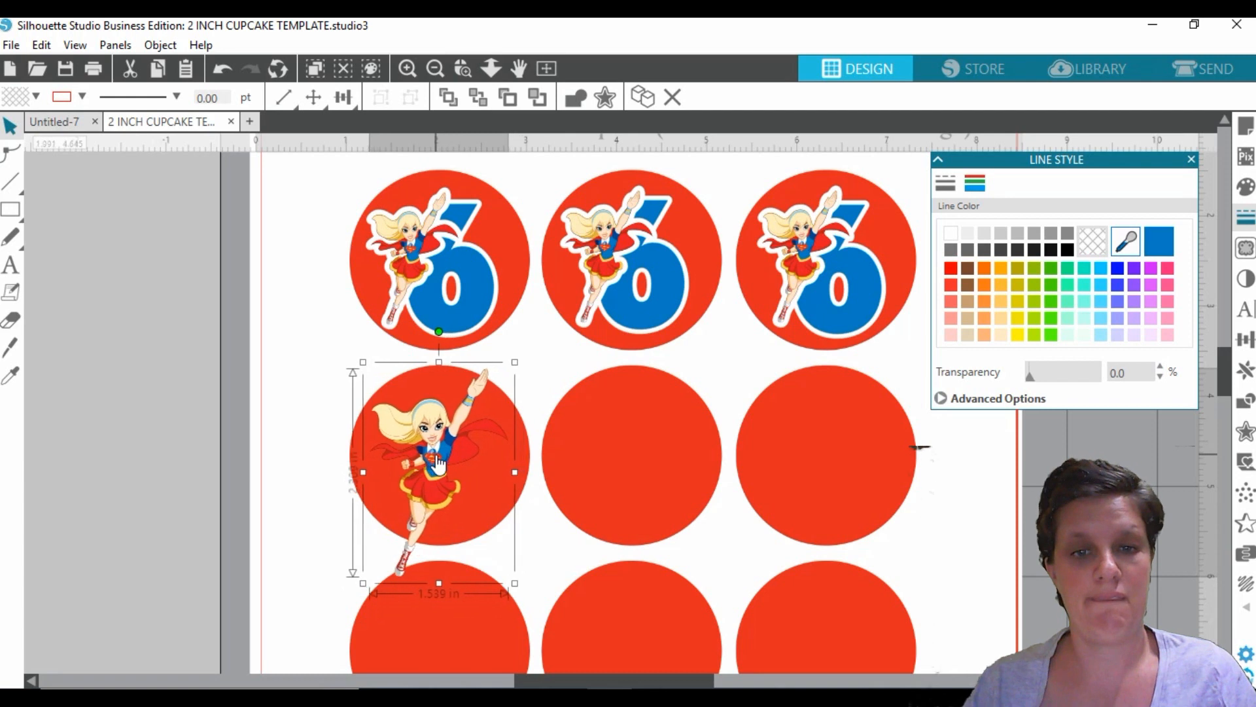
left_click_drag(514, 362, 530, 339)
left_click_drag(449, 474, 445, 492)
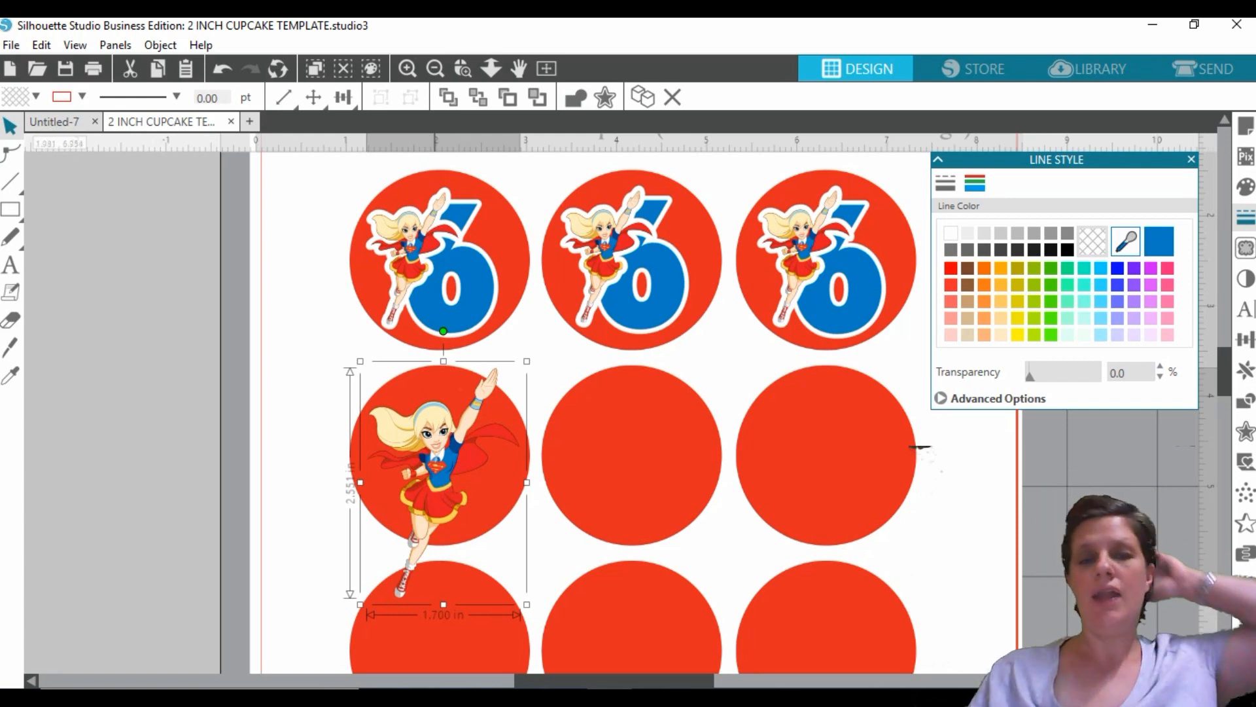
mouse_move(700, 700)
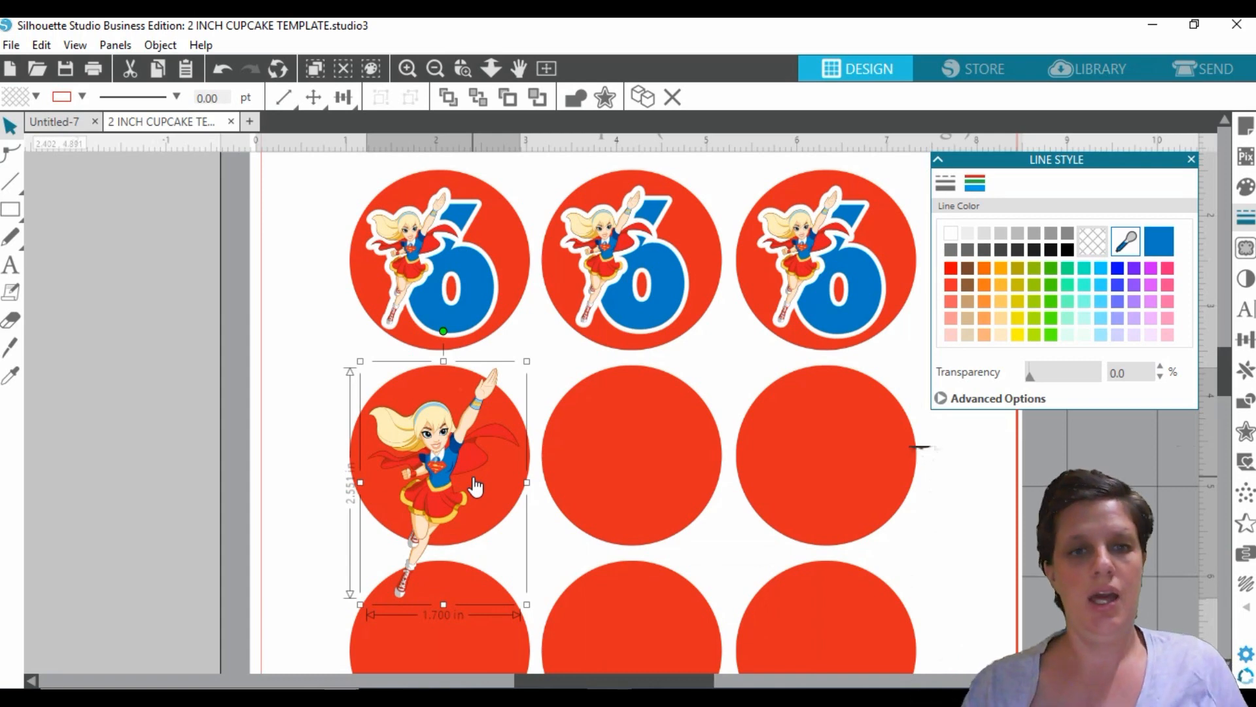
Bring the white circle template in front of the enlarged Supergirl and slide it aside to uncover her whole figure.
left_click(435, 68)
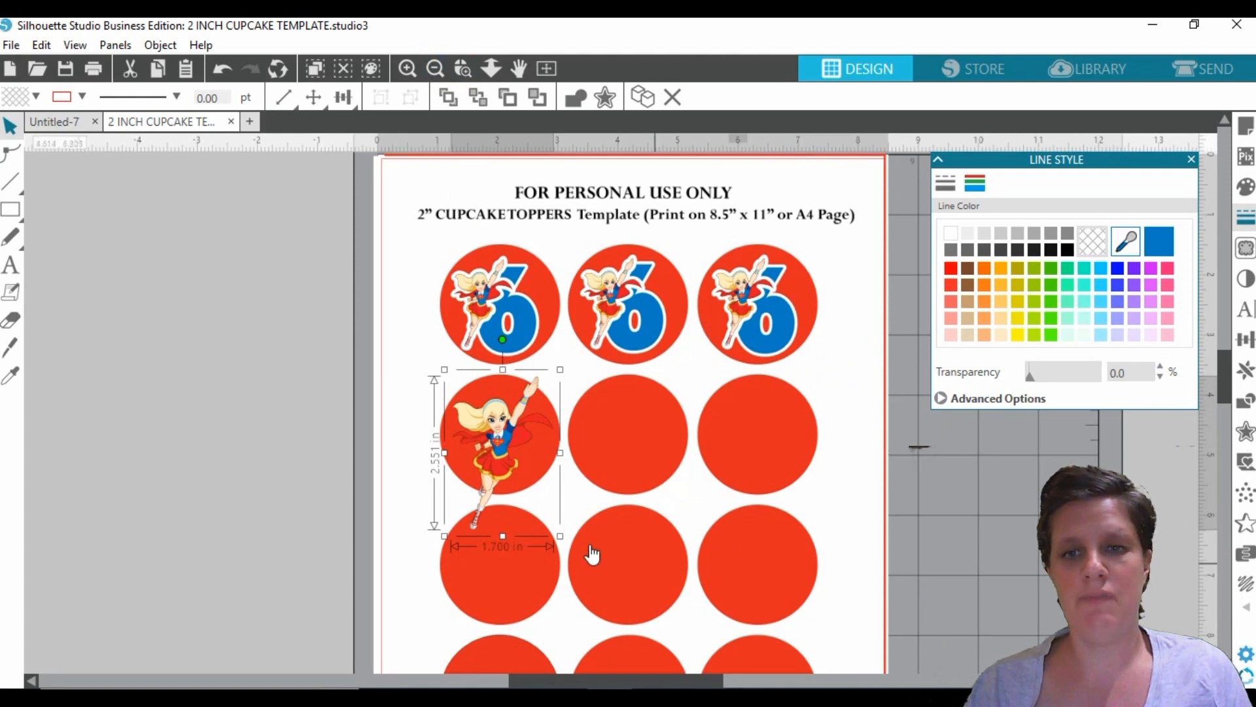
left_click(859, 169)
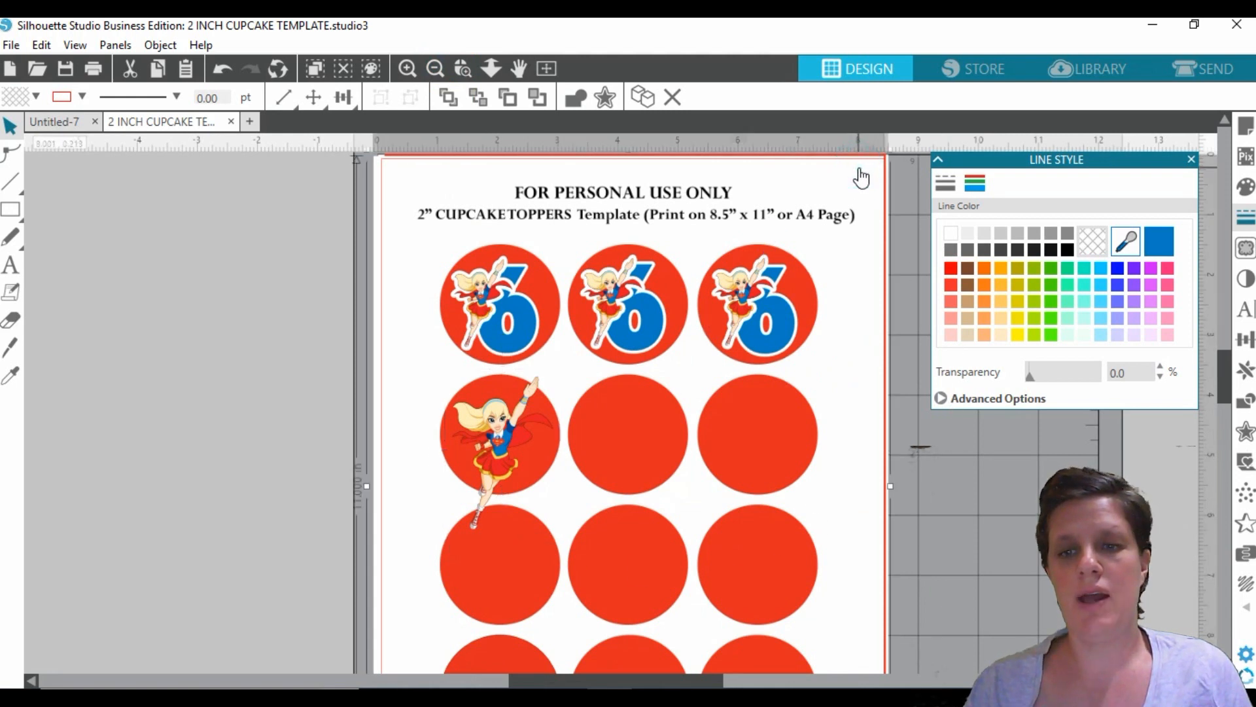
right_click(862, 176)
left_click(952, 538)
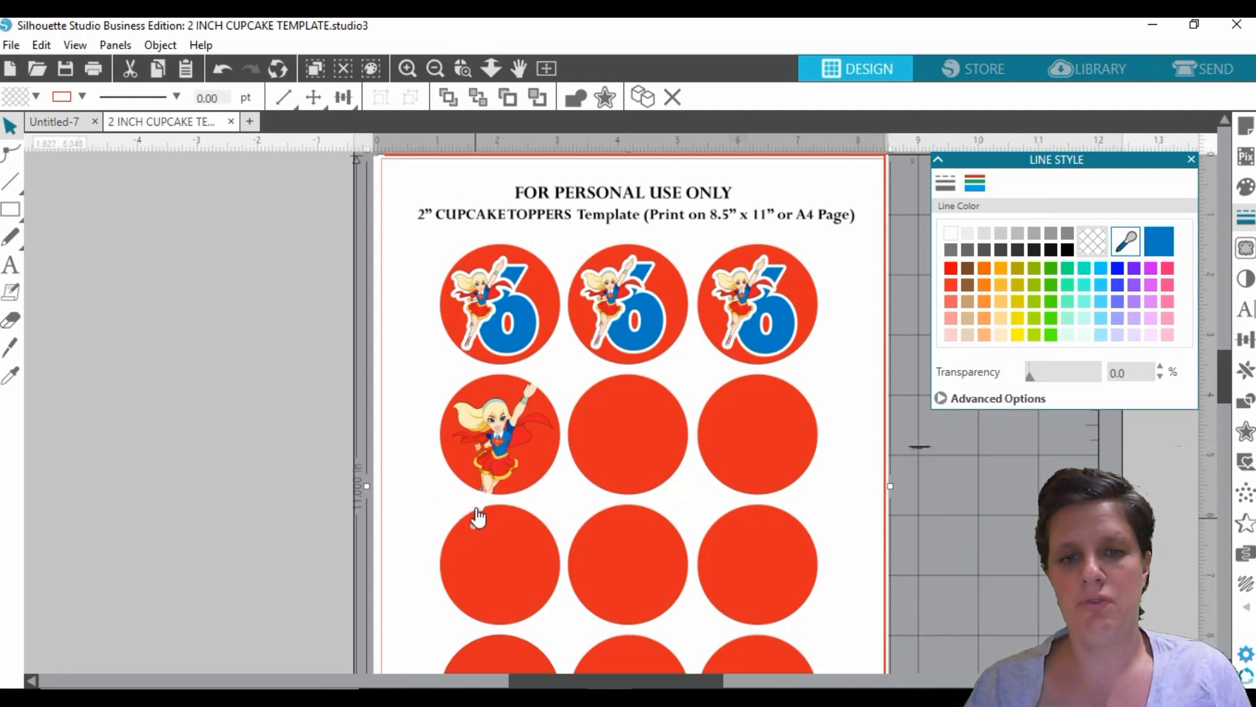
left_click_drag(502, 437, 511, 444)
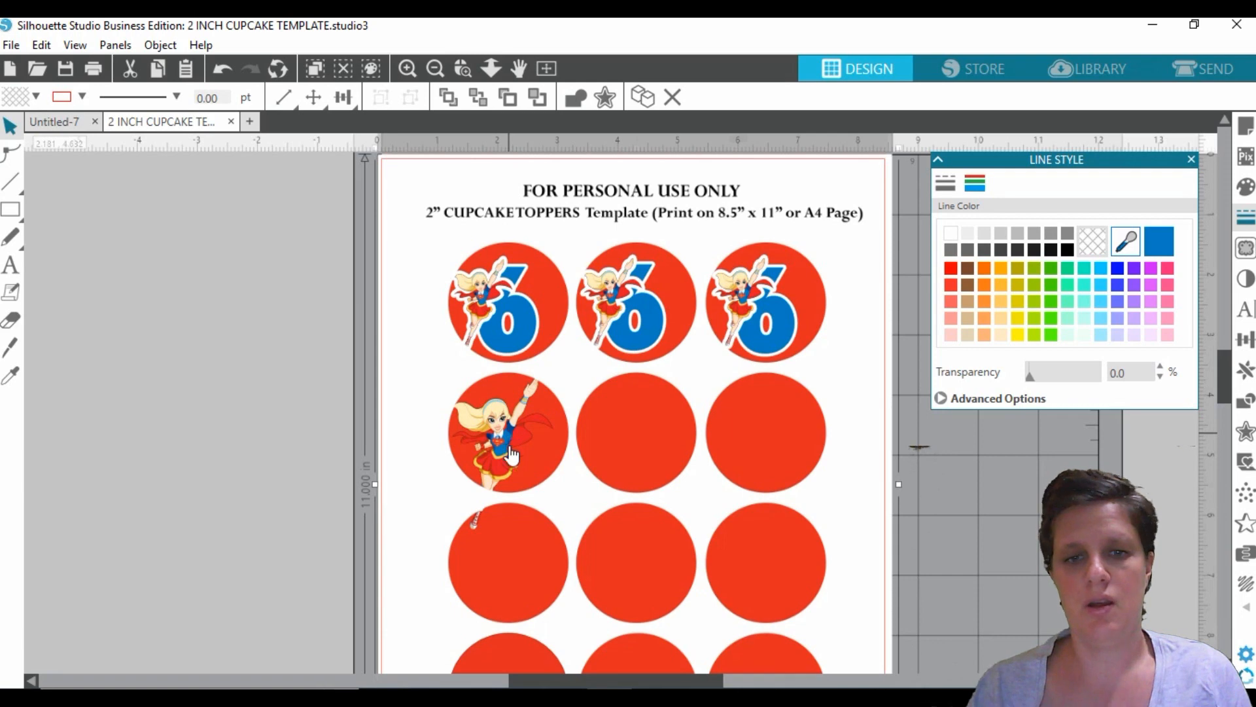
left_click_drag(854, 522, 394, 502)
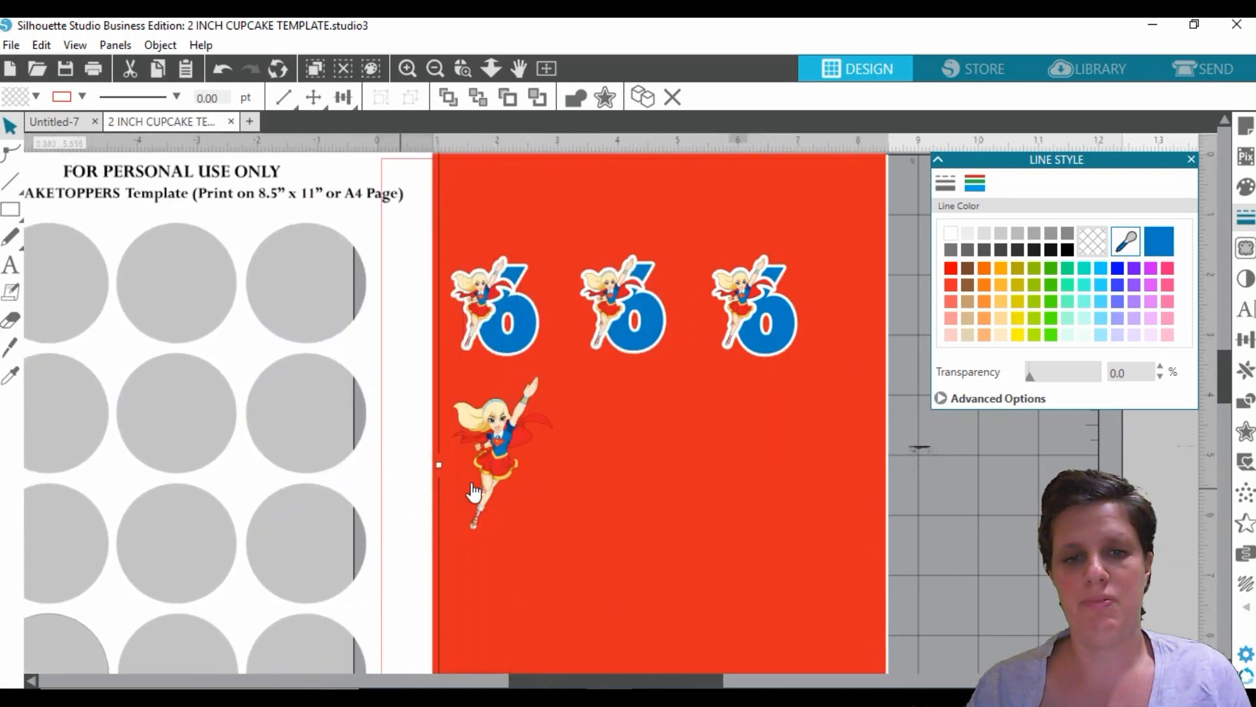
Activate the Eraser with a round tip in outline mode and set its size to 1.375 in.
left_click(505, 471)
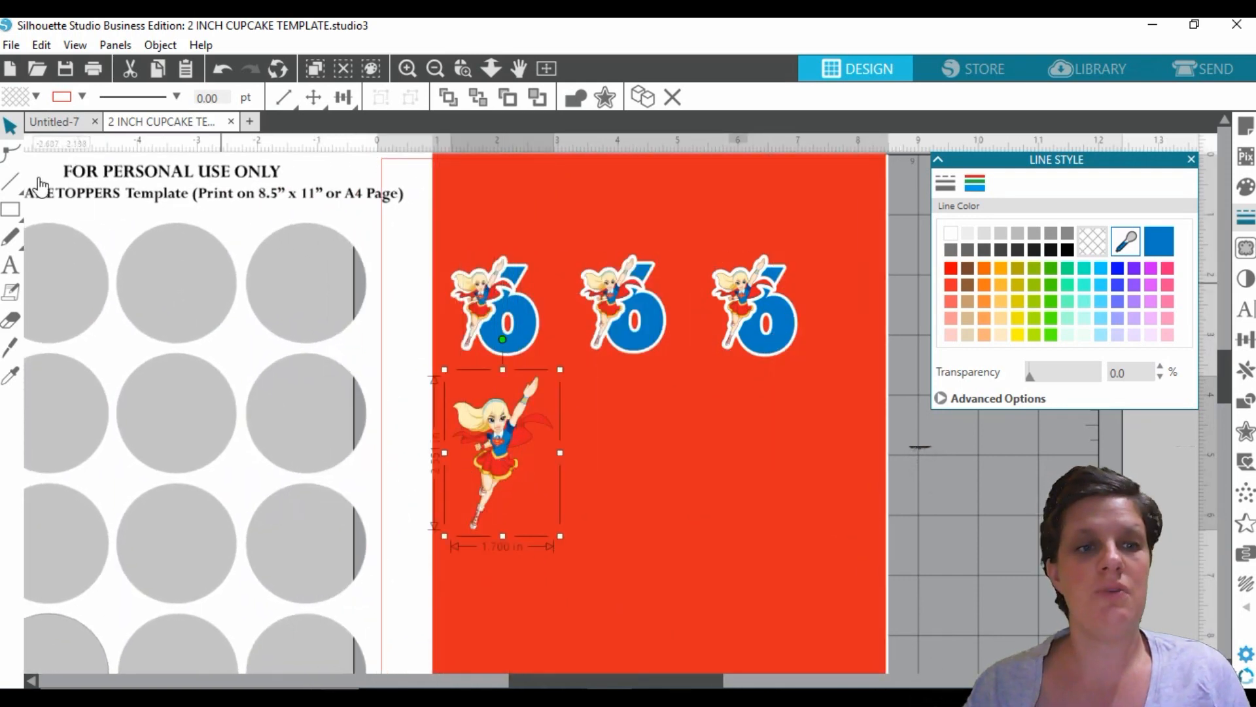
mouse_move(9, 246)
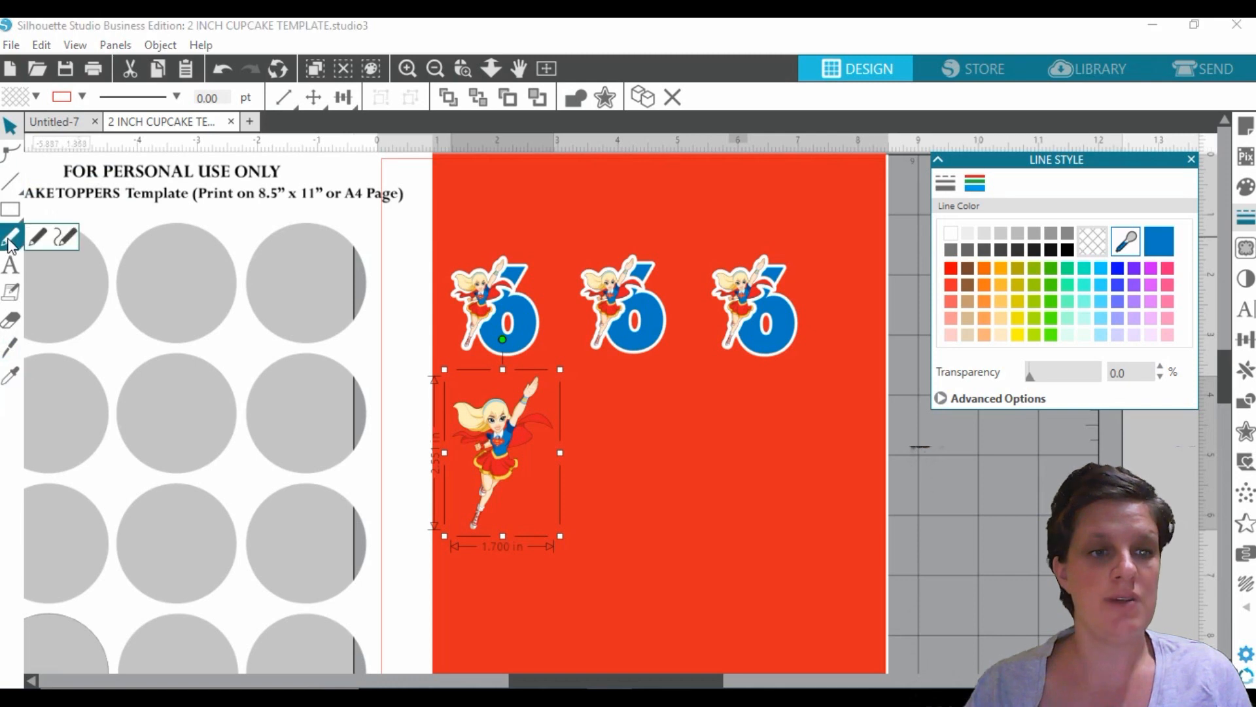
left_click(11, 320)
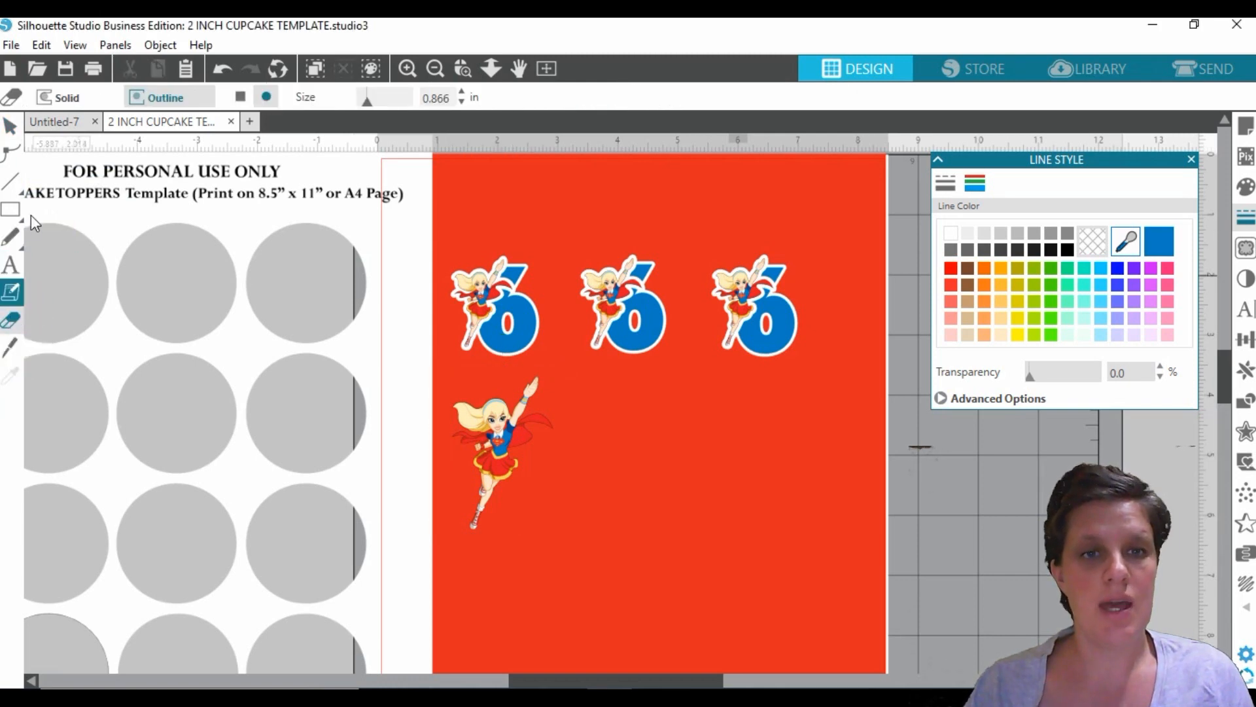
left_click(463, 91)
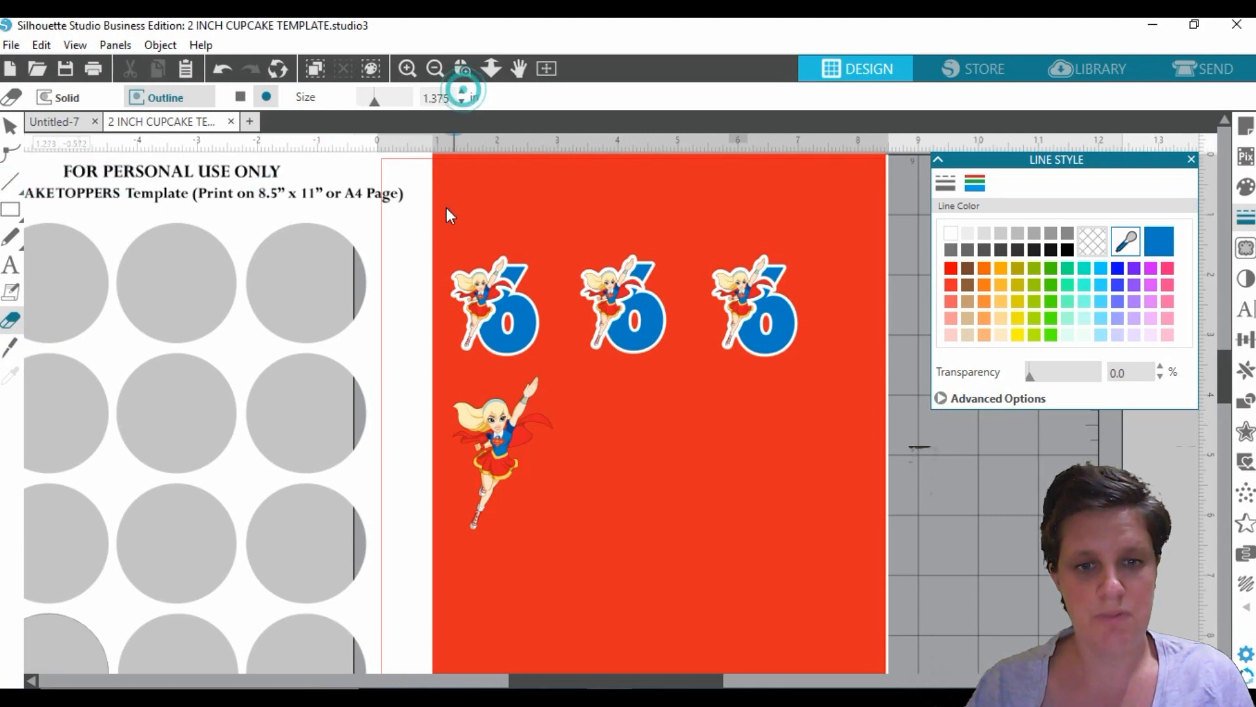
Try erasing Supergirl's foot over the red background, then undo the erasing.
left_click(476, 528)
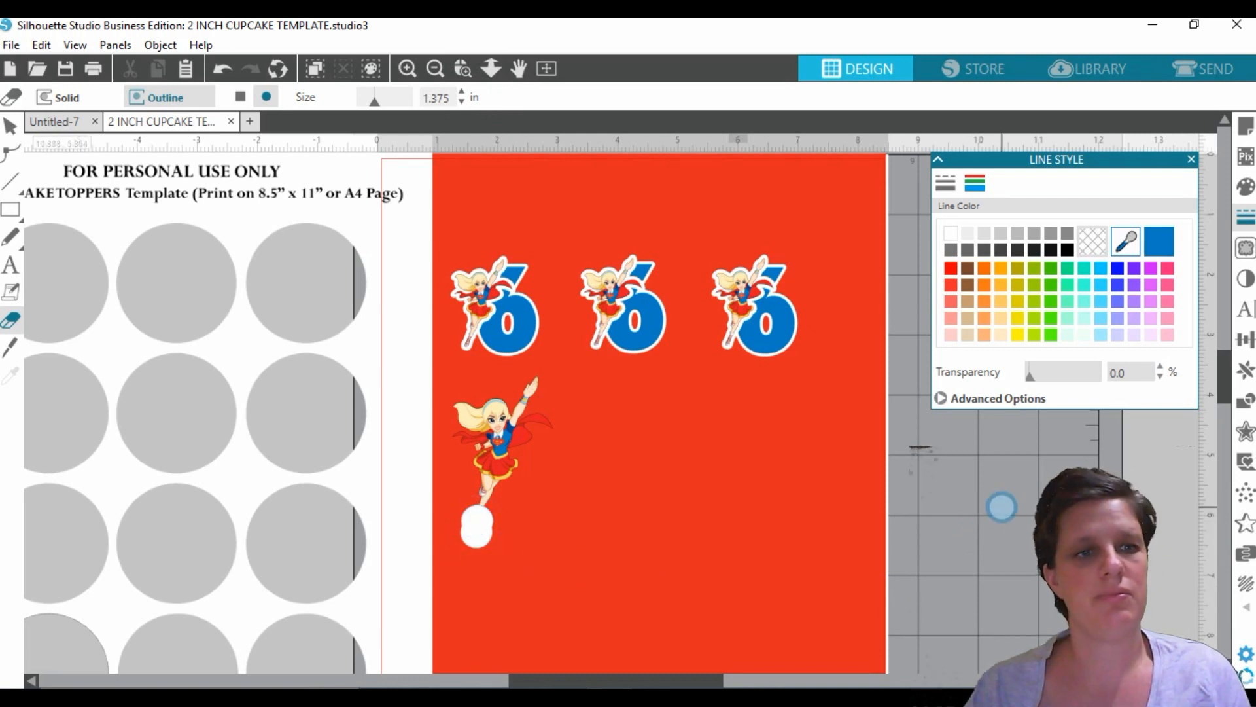
left_click(11, 125)
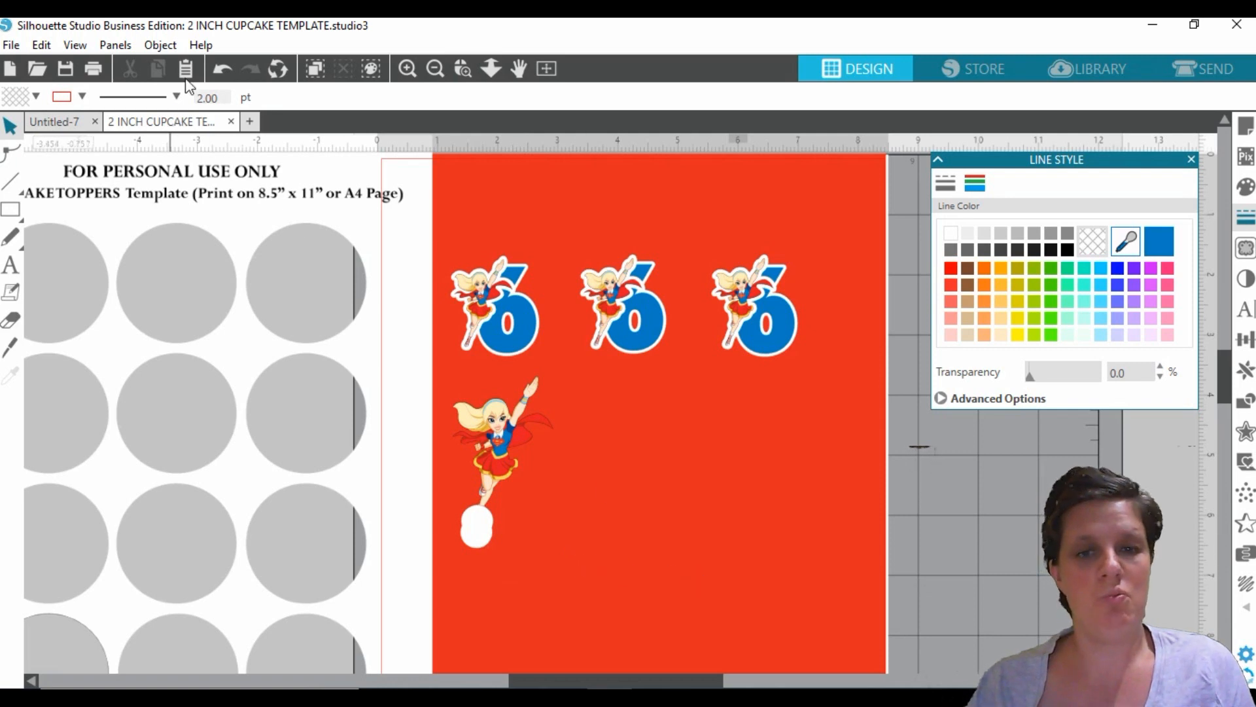
left_click(222, 68)
left_click(223, 68)
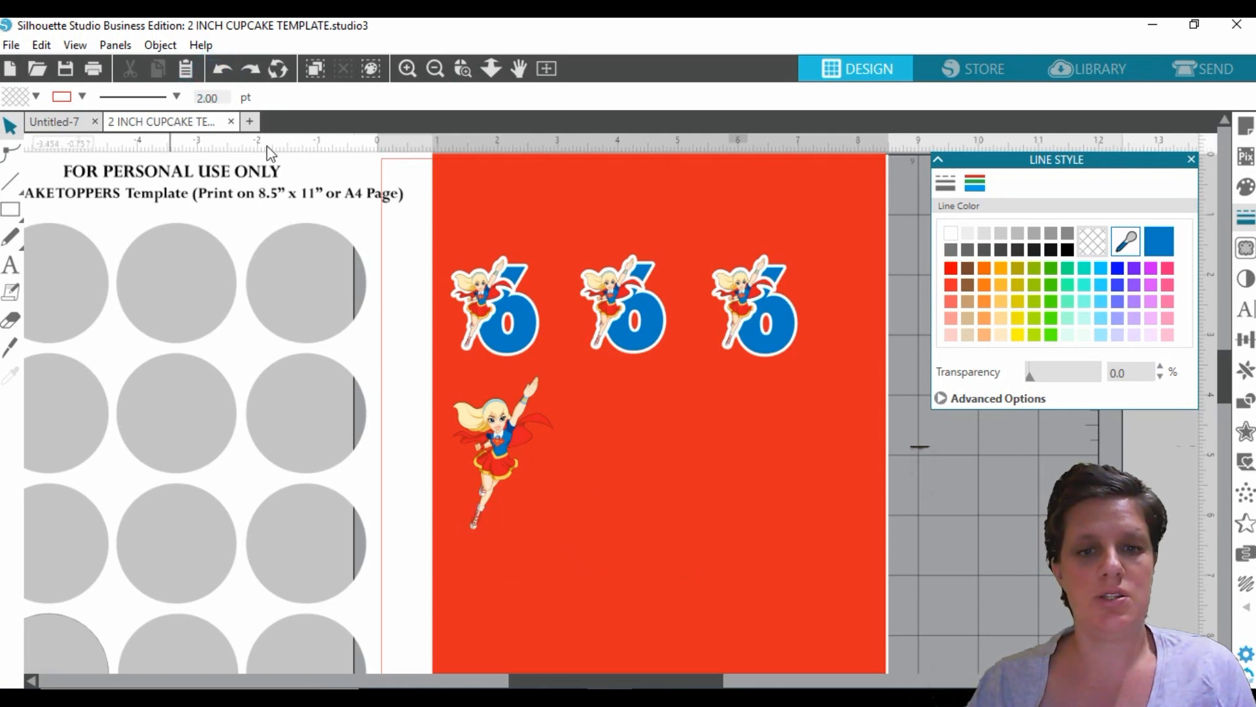
Move Supergirl onto the blank area beside the page and put the template back over the red background.
left_click_drag(511, 445, 1132, 537)
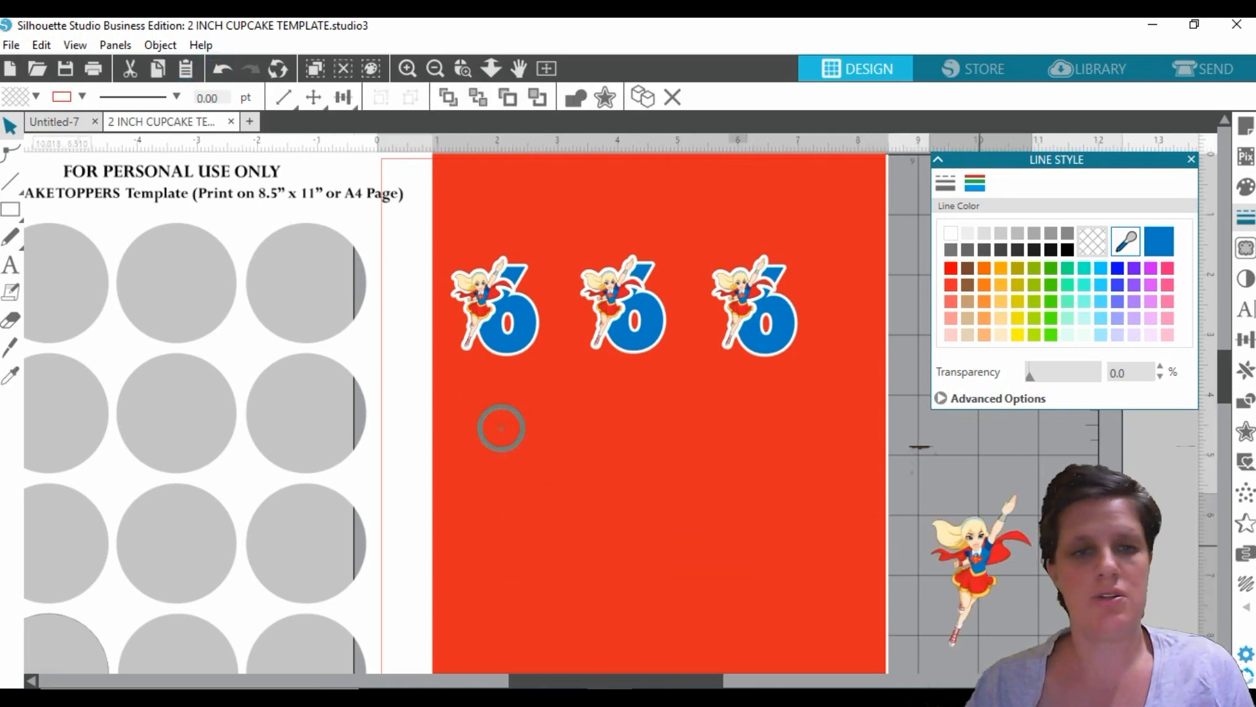
left_click_drag(386, 325, 842, 354)
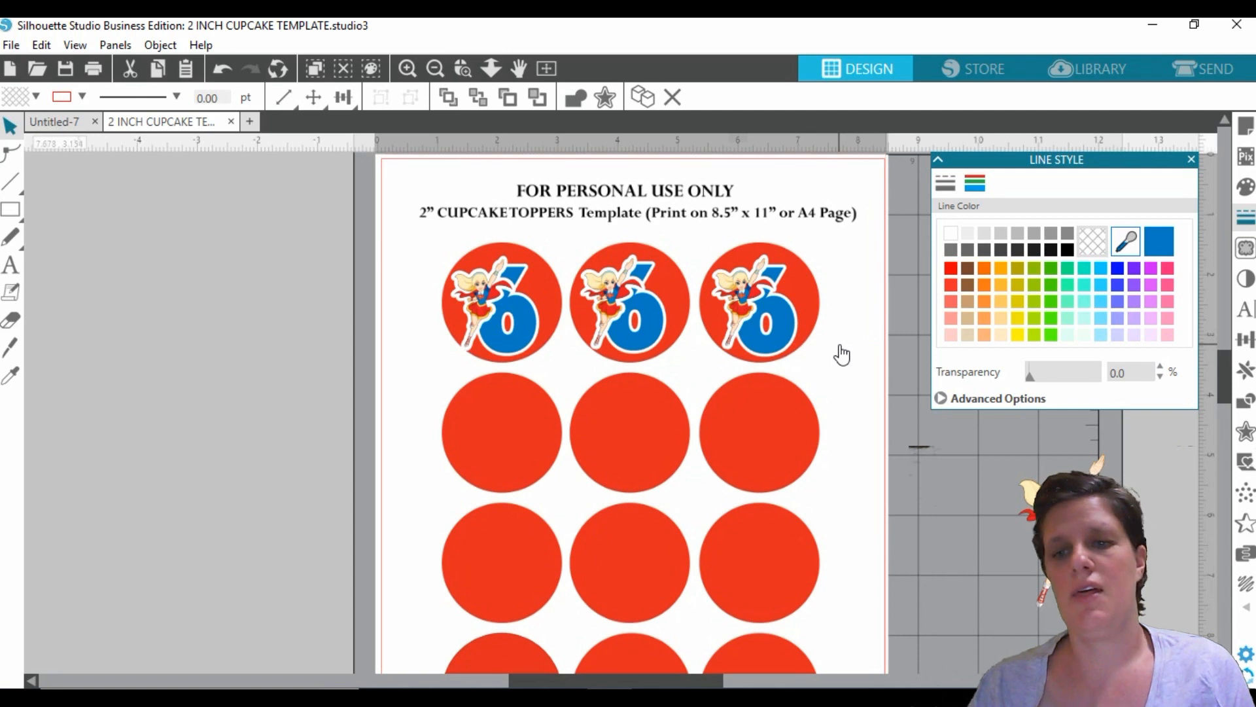
left_click(1156, 574)
left_click_drag(1058, 522, 168, 398)
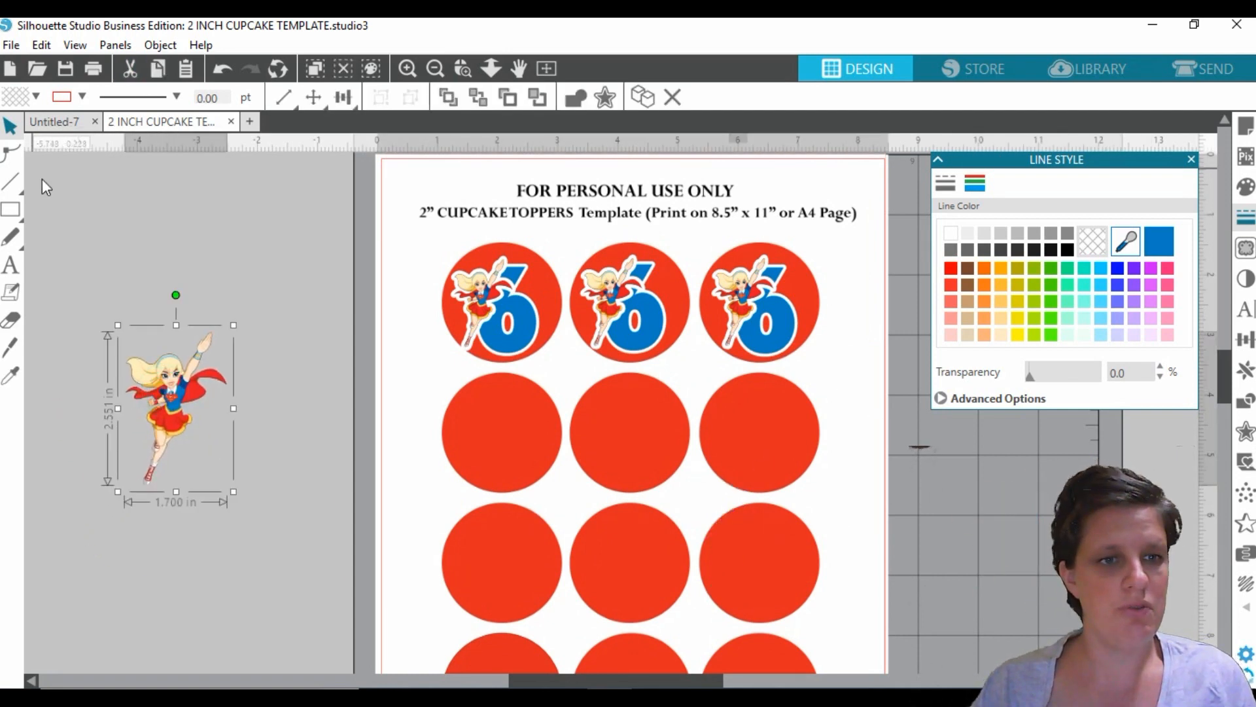
Erase Supergirl's lower legs with the round Eraser and return to the selection tool.
left_click(11, 323)
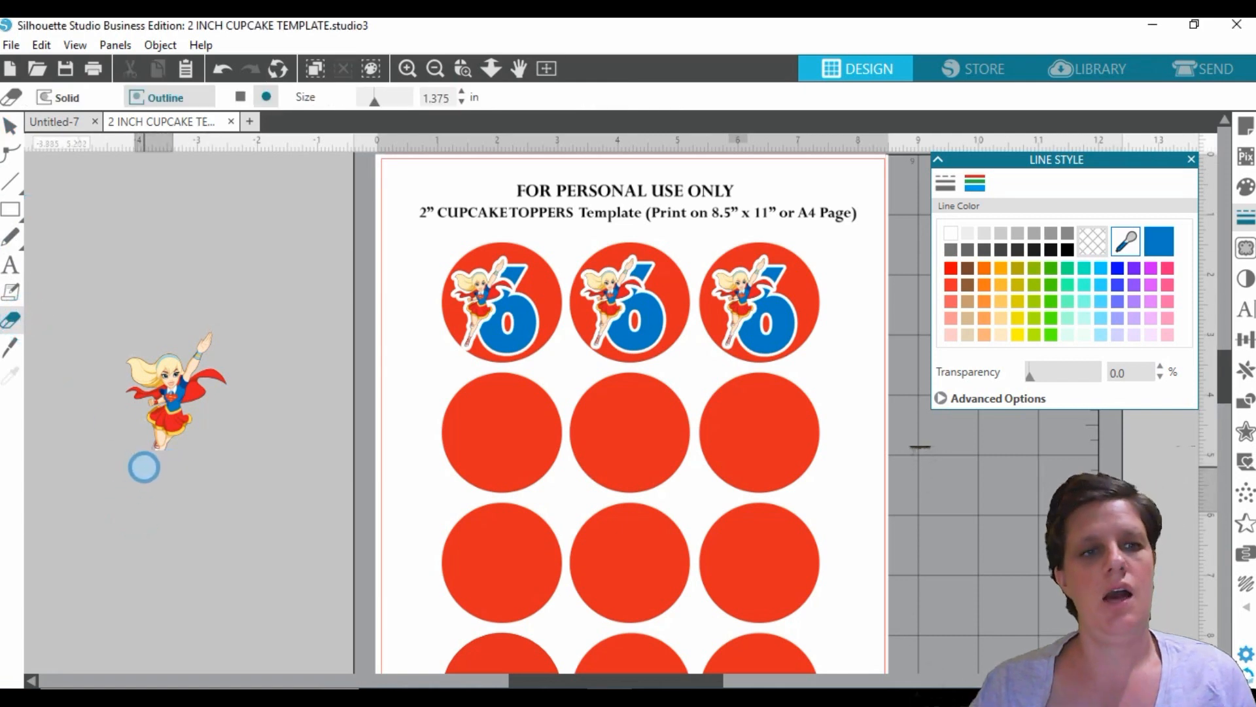
left_click(9, 128)
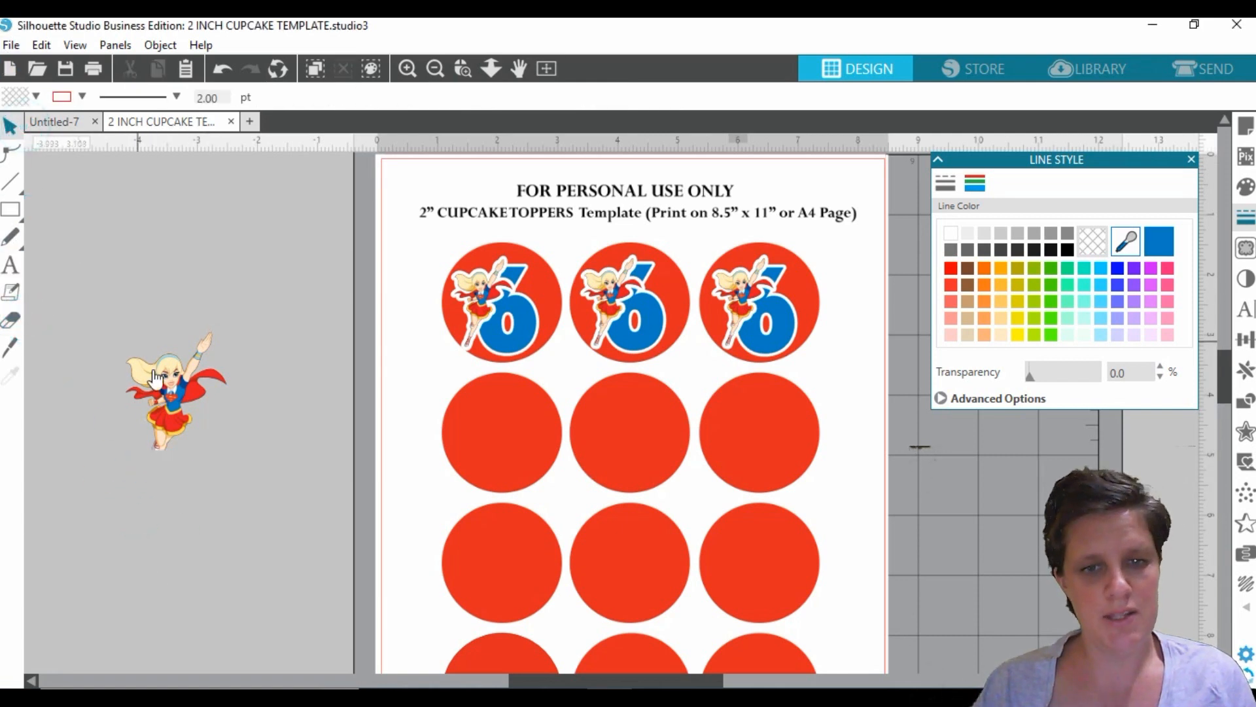
Move Supergirl onto the second row's first red circle and draw a circle about 1.59 in wide centered over her.
left_click_drag(163, 387, 490, 437)
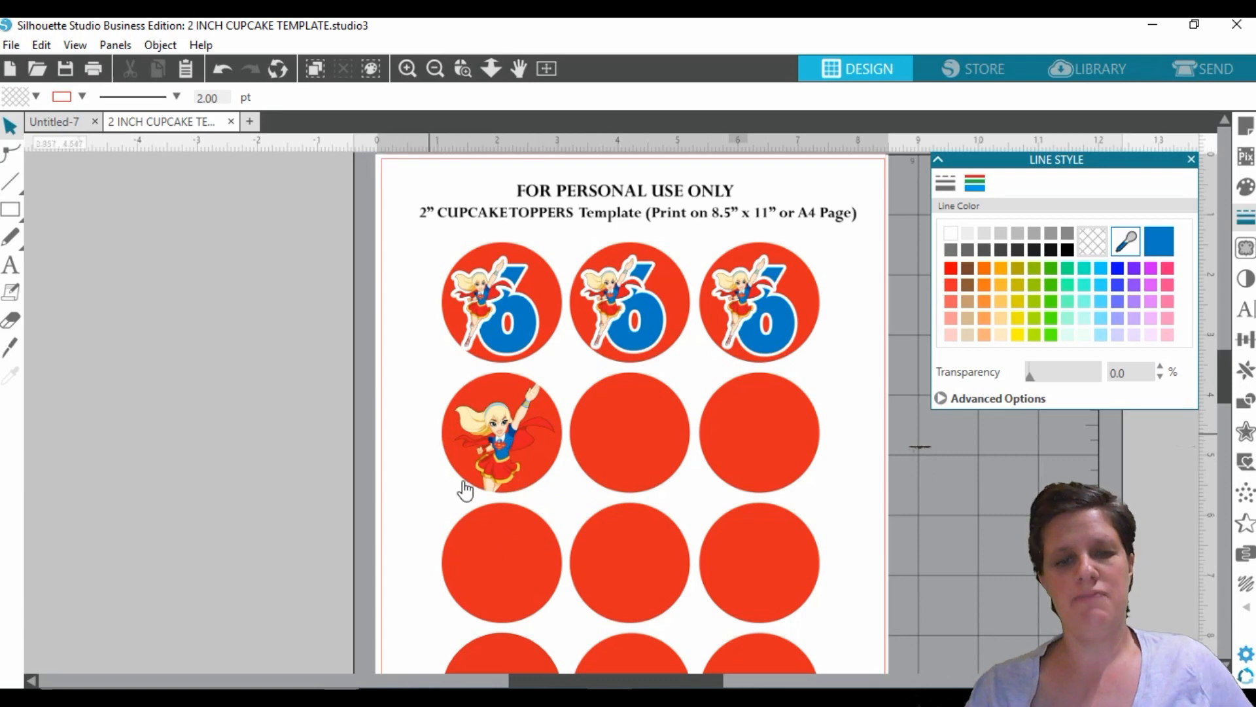
left_click(407, 68)
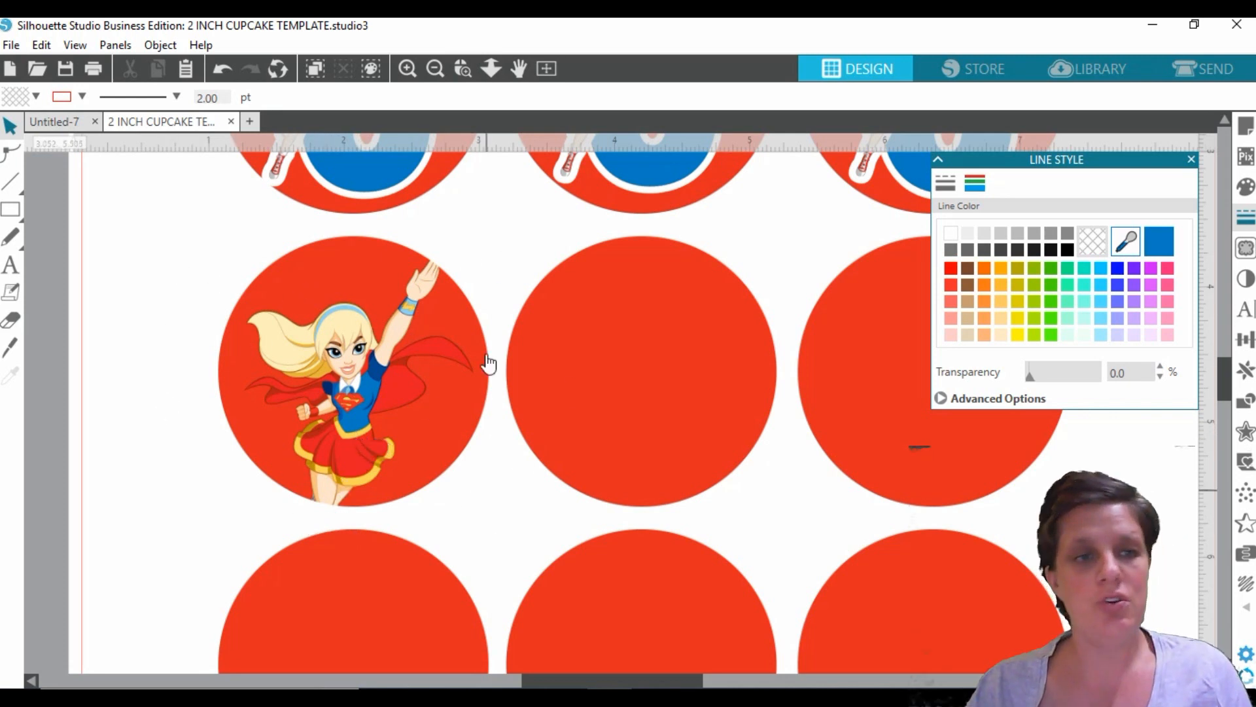
mouse_move(13, 216)
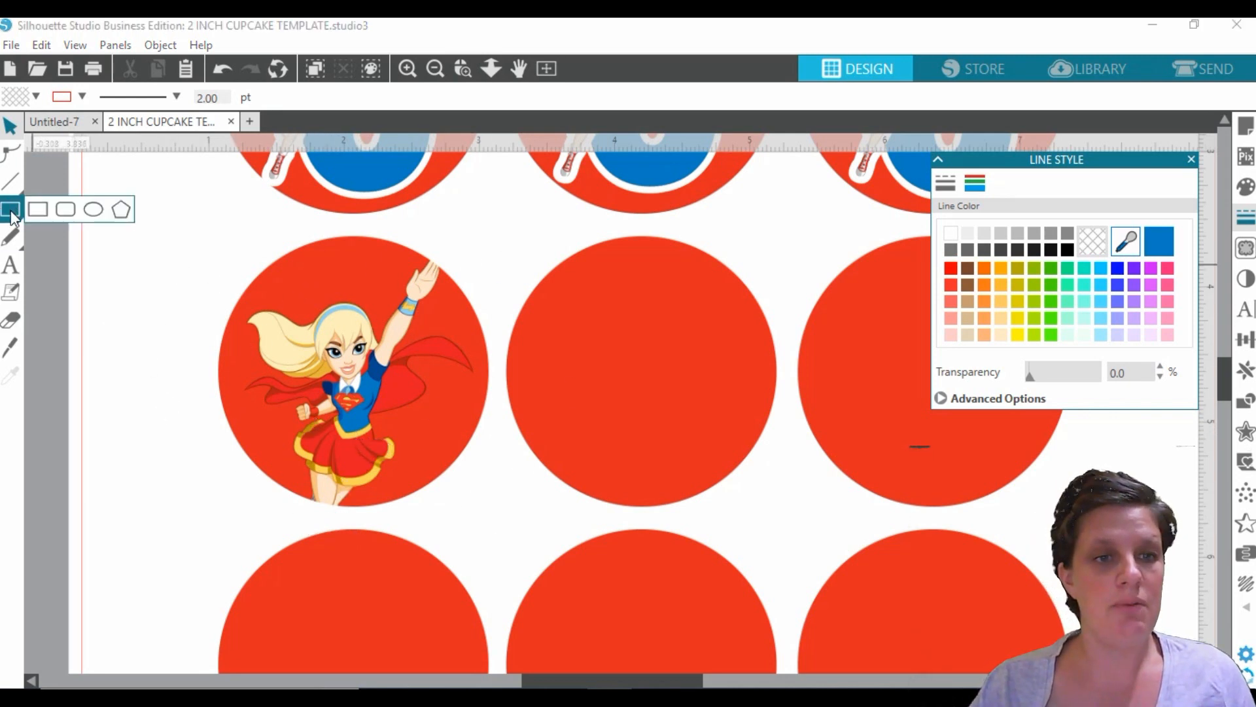
left_click(96, 209)
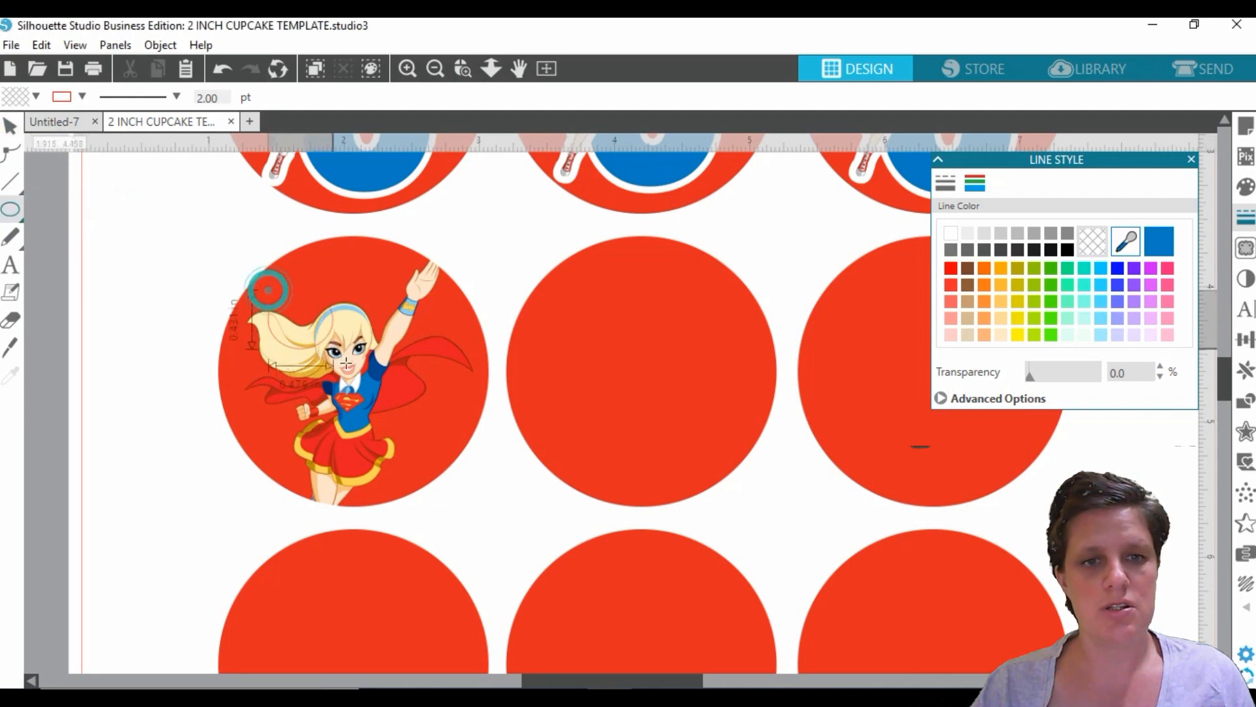
left_click_drag(266, 289, 484, 505)
left_click(13, 124)
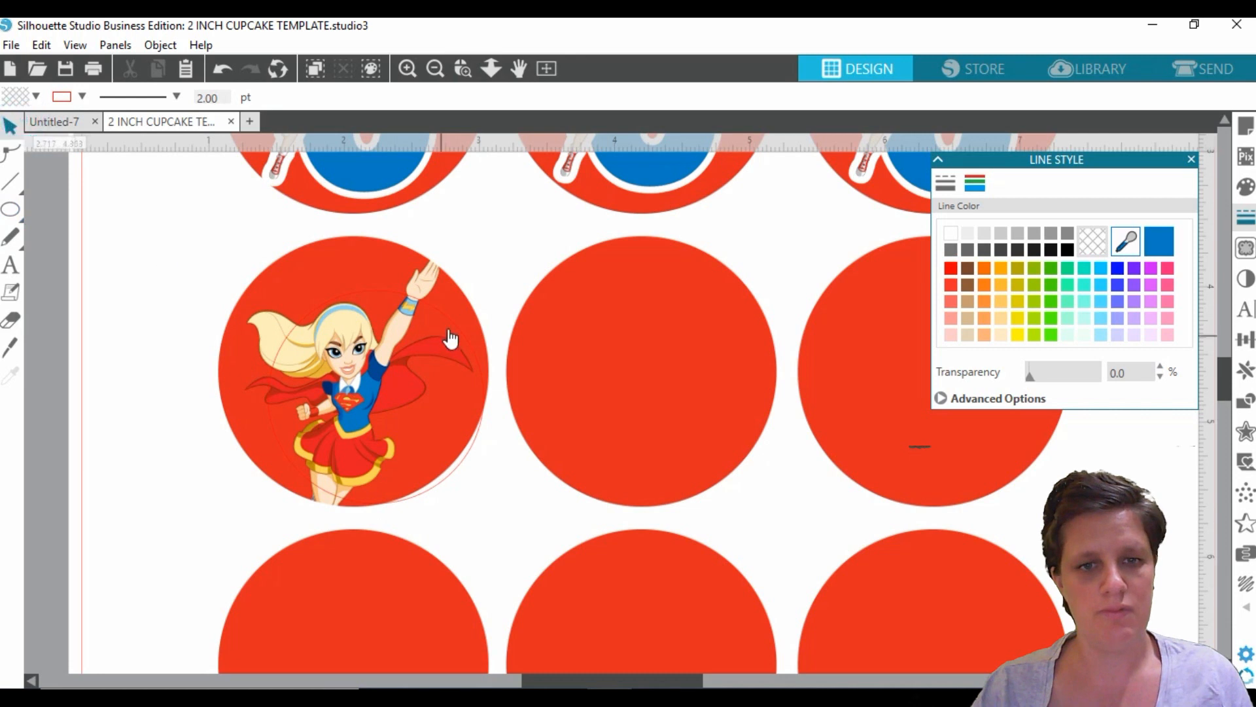
left_click(426, 303)
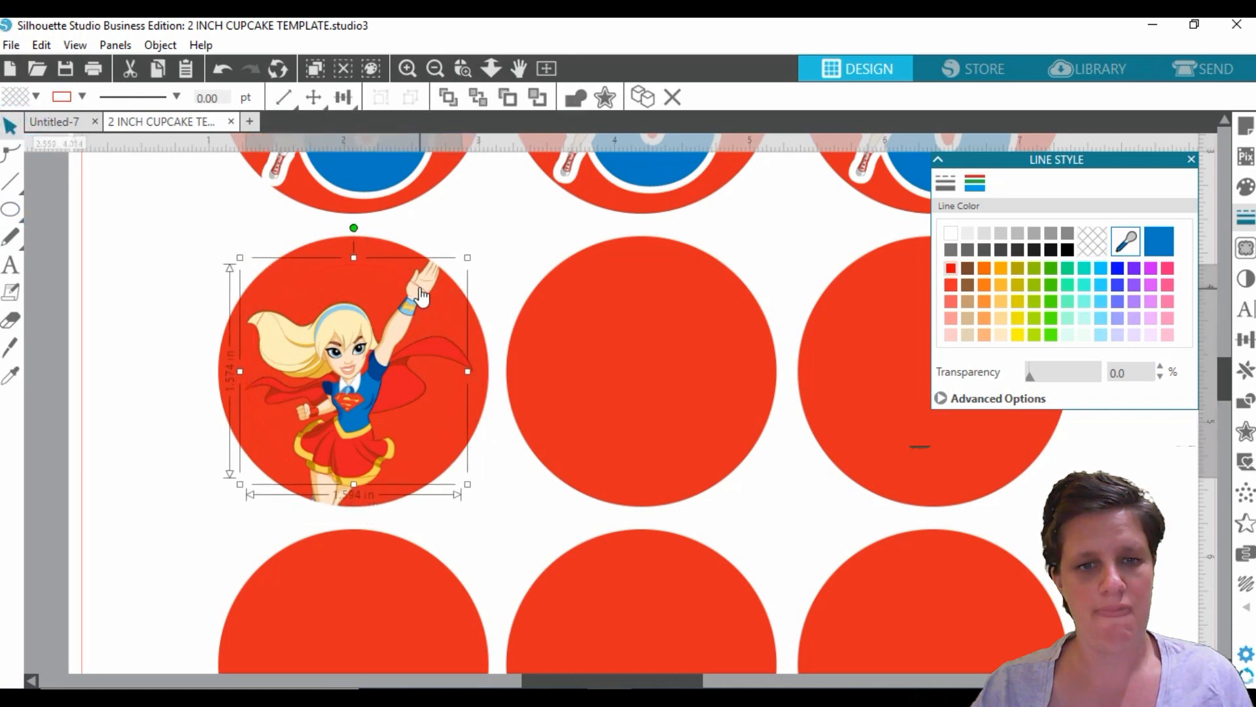
left_click_drag(420, 298, 419, 302)
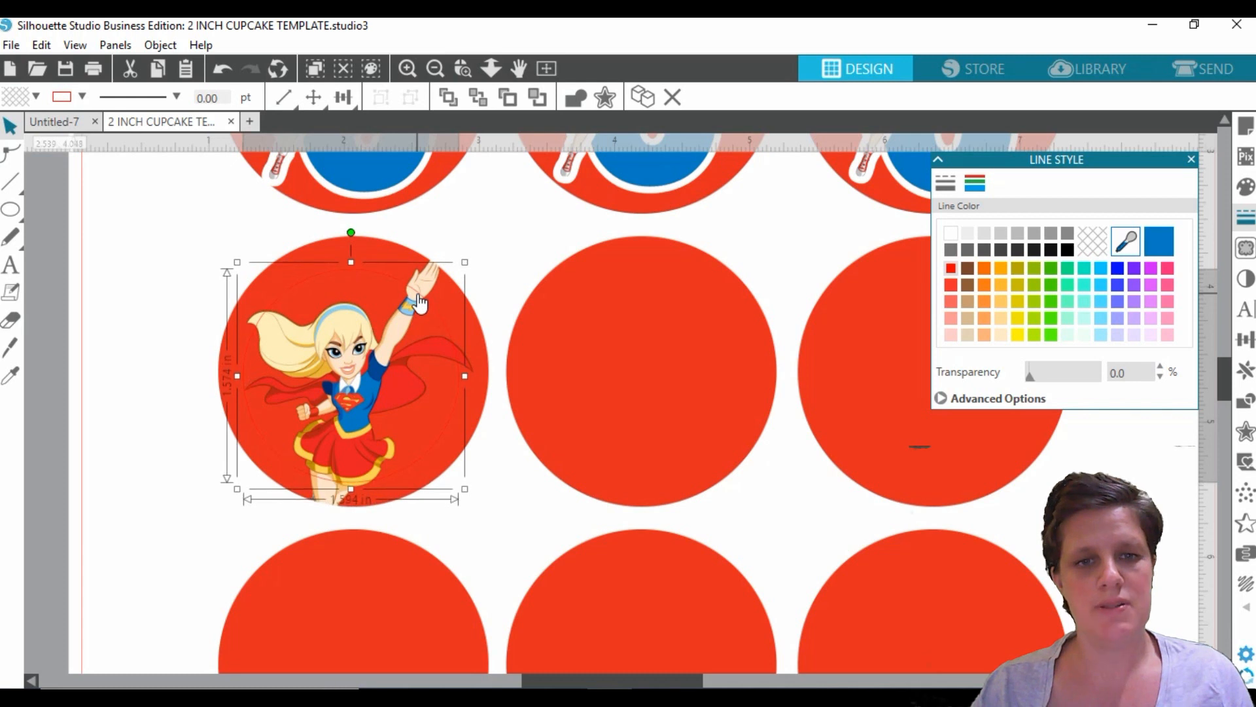
Give the new circle a blue outline with a thickness of 2.50 pt.
left_click(950, 234)
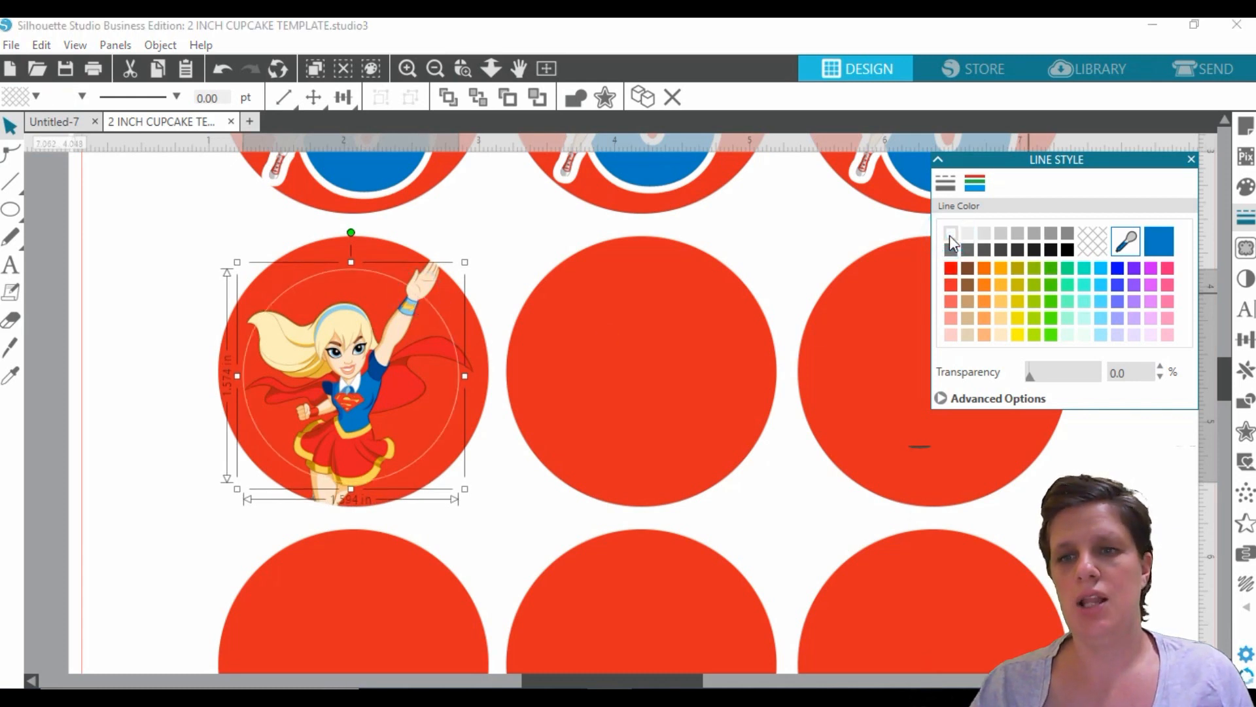
left_click(1158, 243)
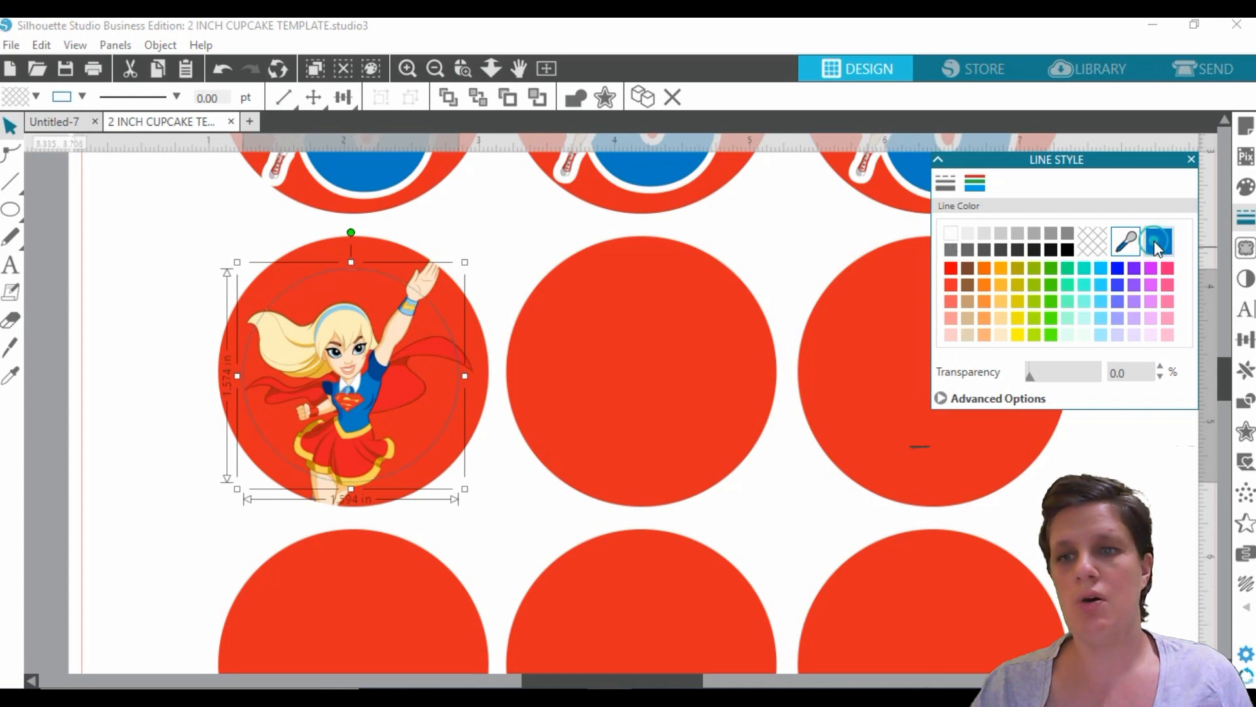
left_click(946, 183)
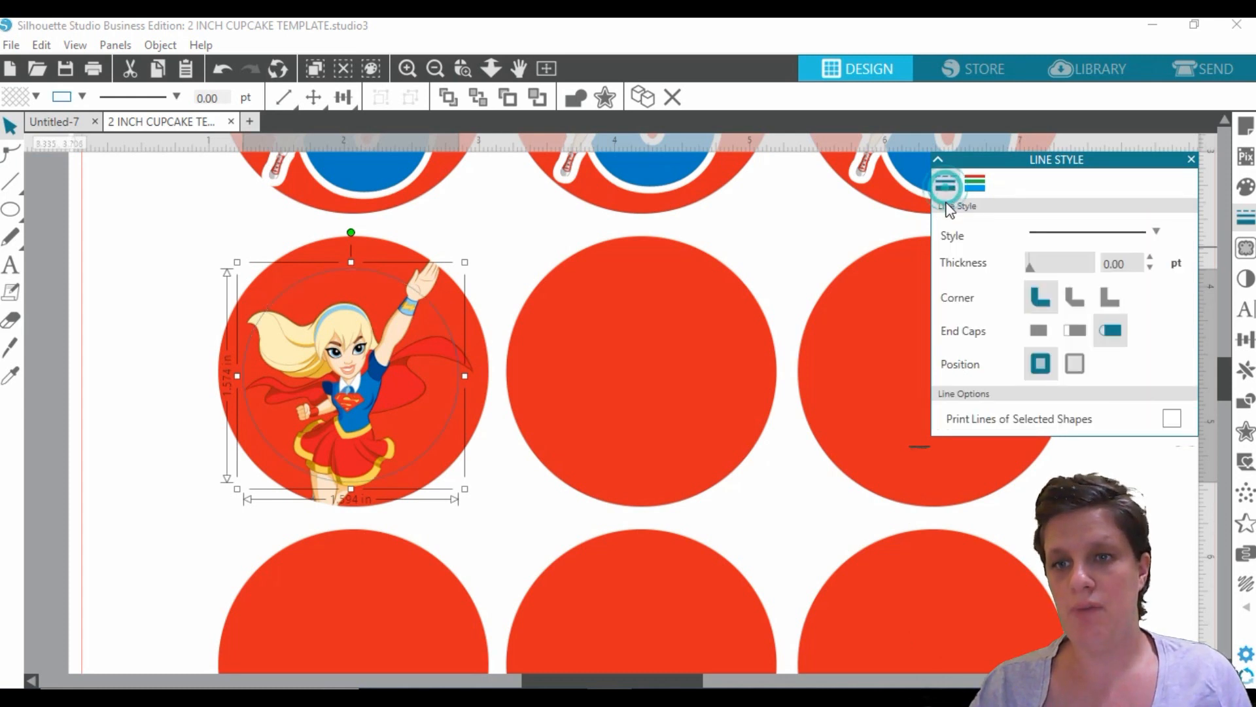
left_click(1151, 258)
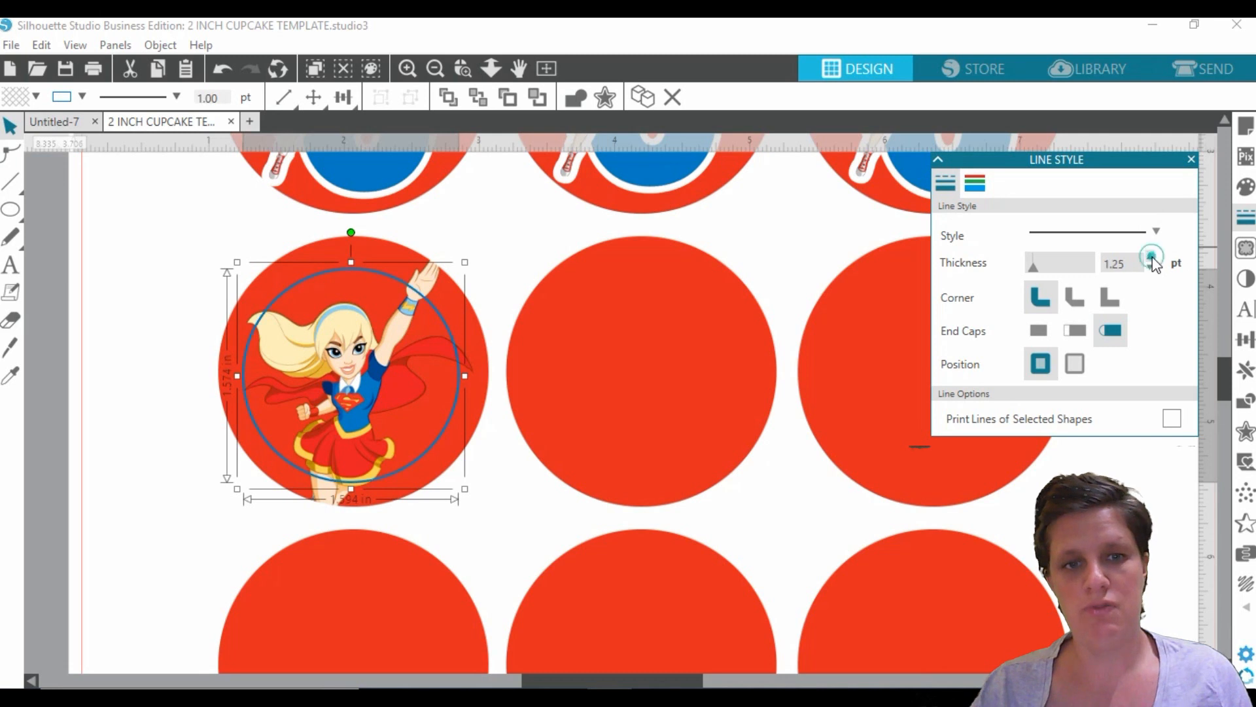
left_click(1151, 258)
left_click(1151, 258)
left_click(1151, 257)
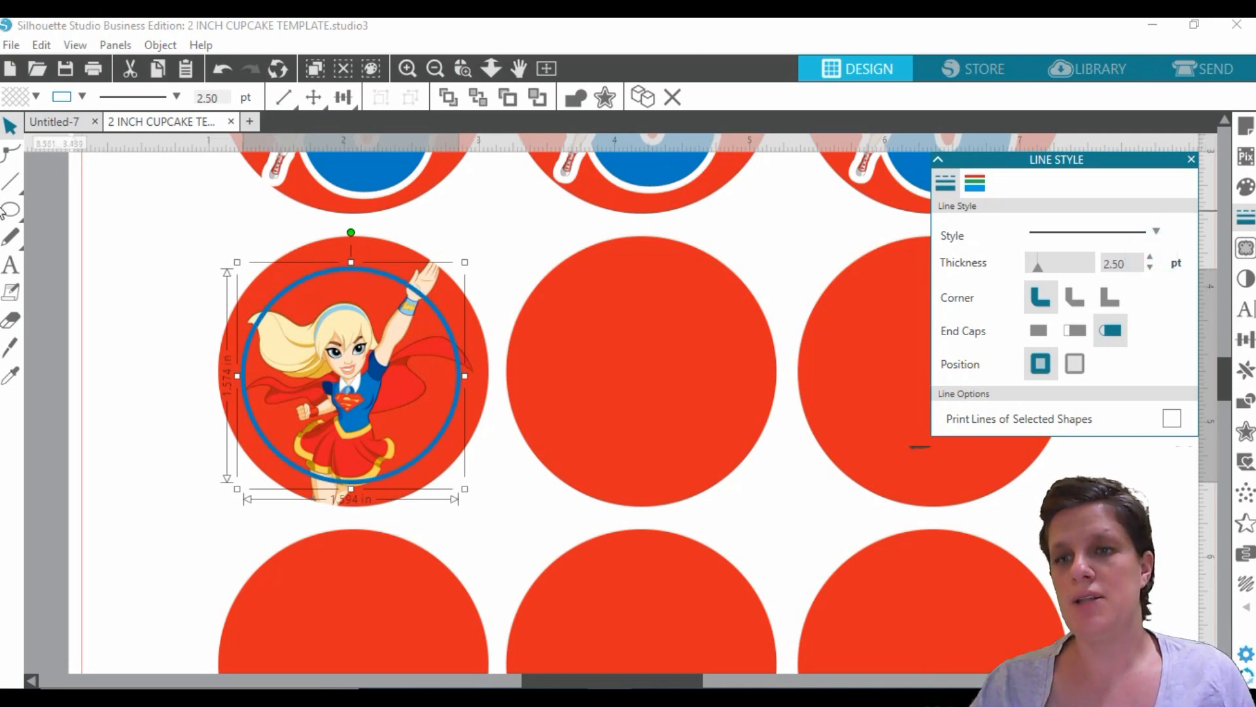
Fill the blue-outlined circle with white.
left_click(1245, 187)
left_click(952, 233)
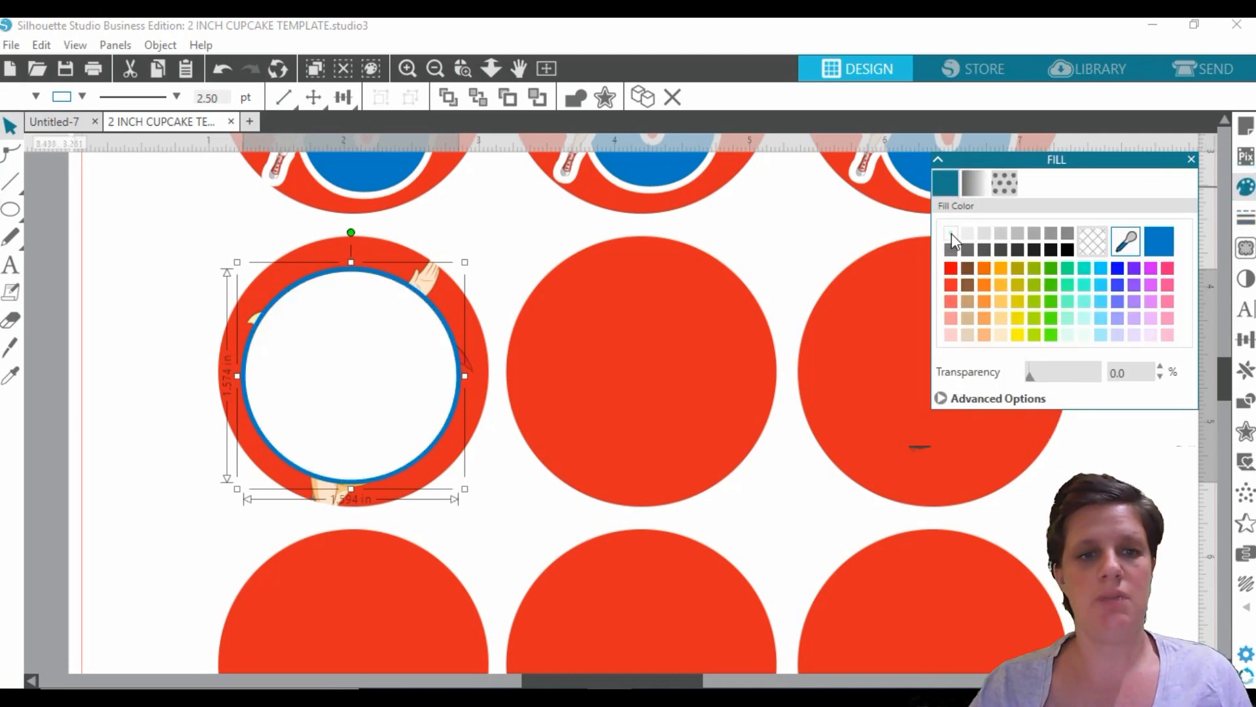
right_click(396, 380)
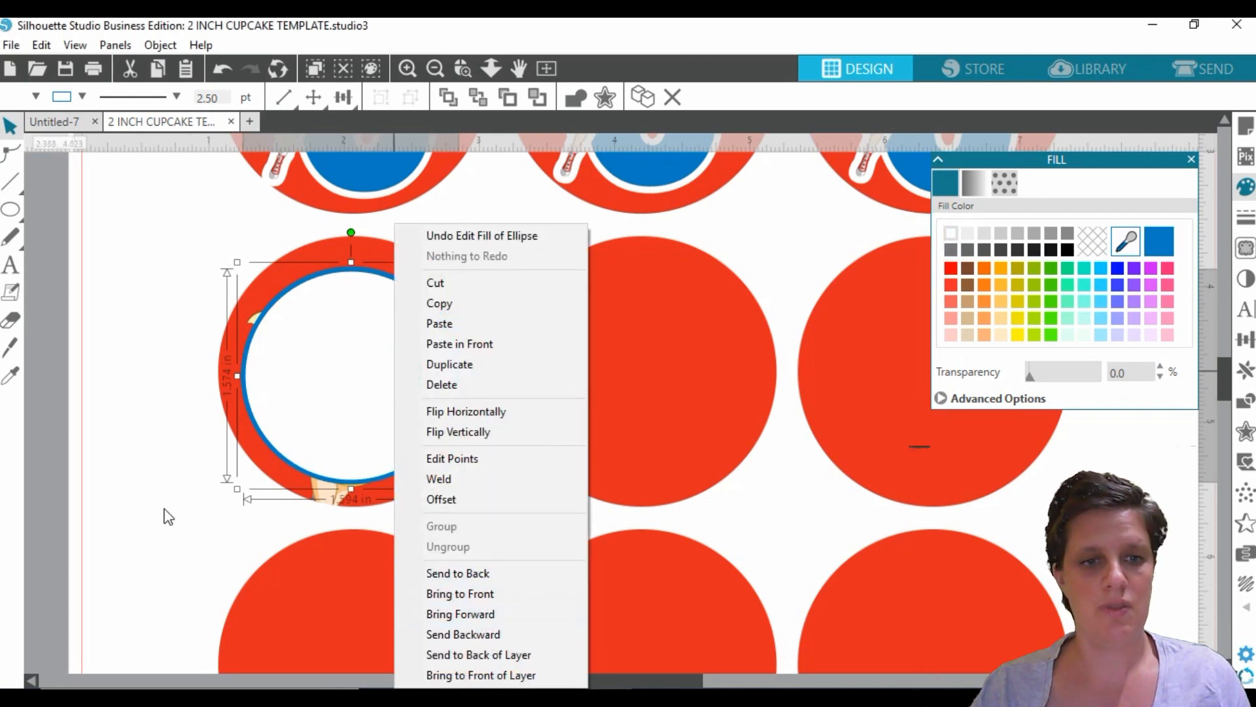
left_click(148, 513)
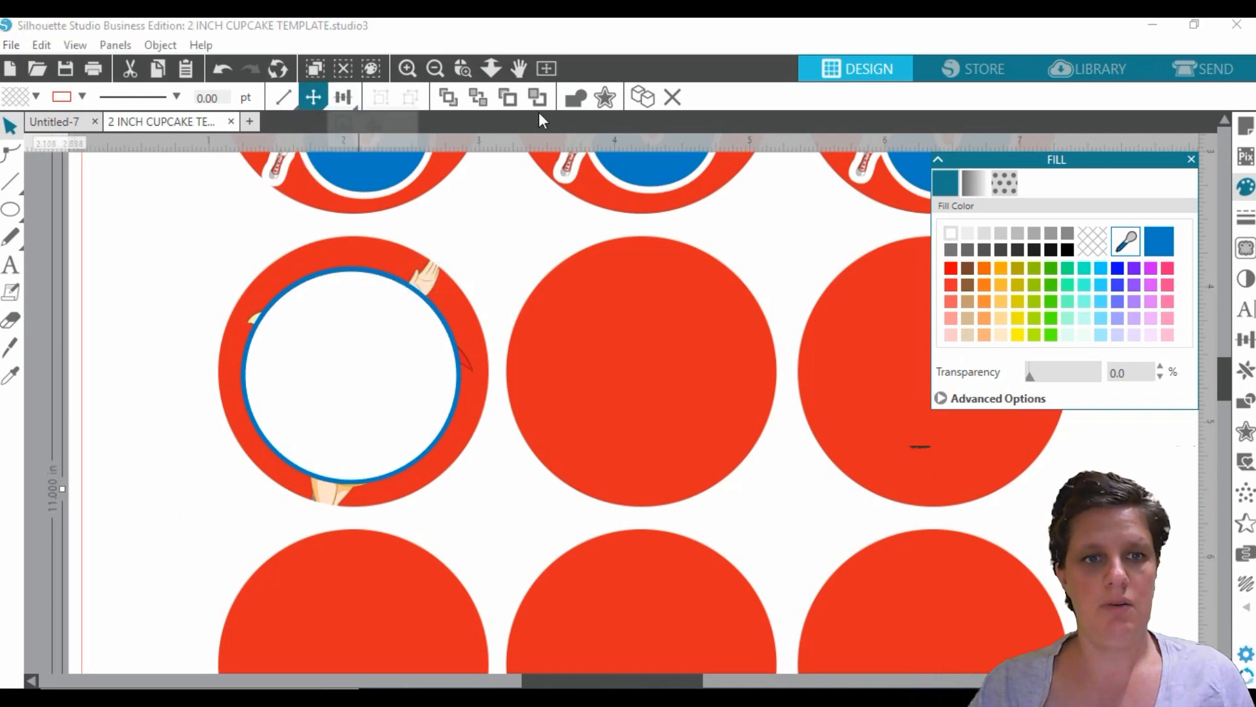
Move the template off the red background and bring Supergirl forward, above the white circle.
left_click(435, 68)
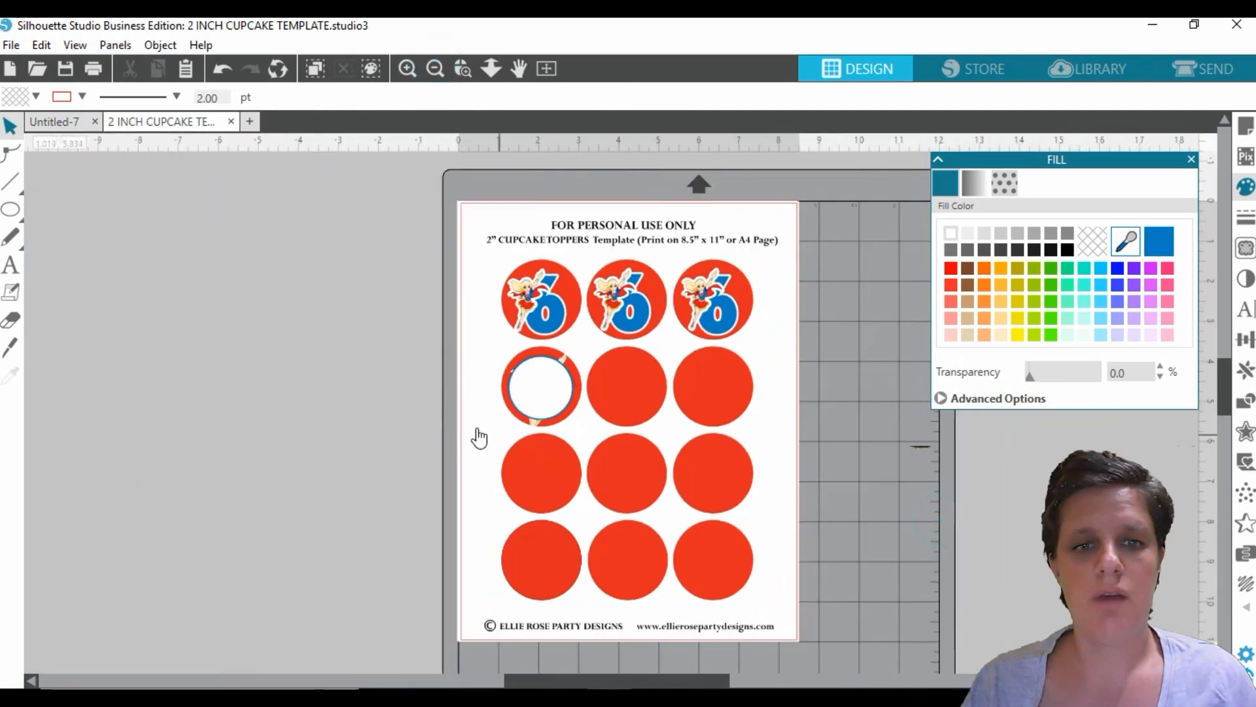
left_click_drag(465, 429, 56, 370)
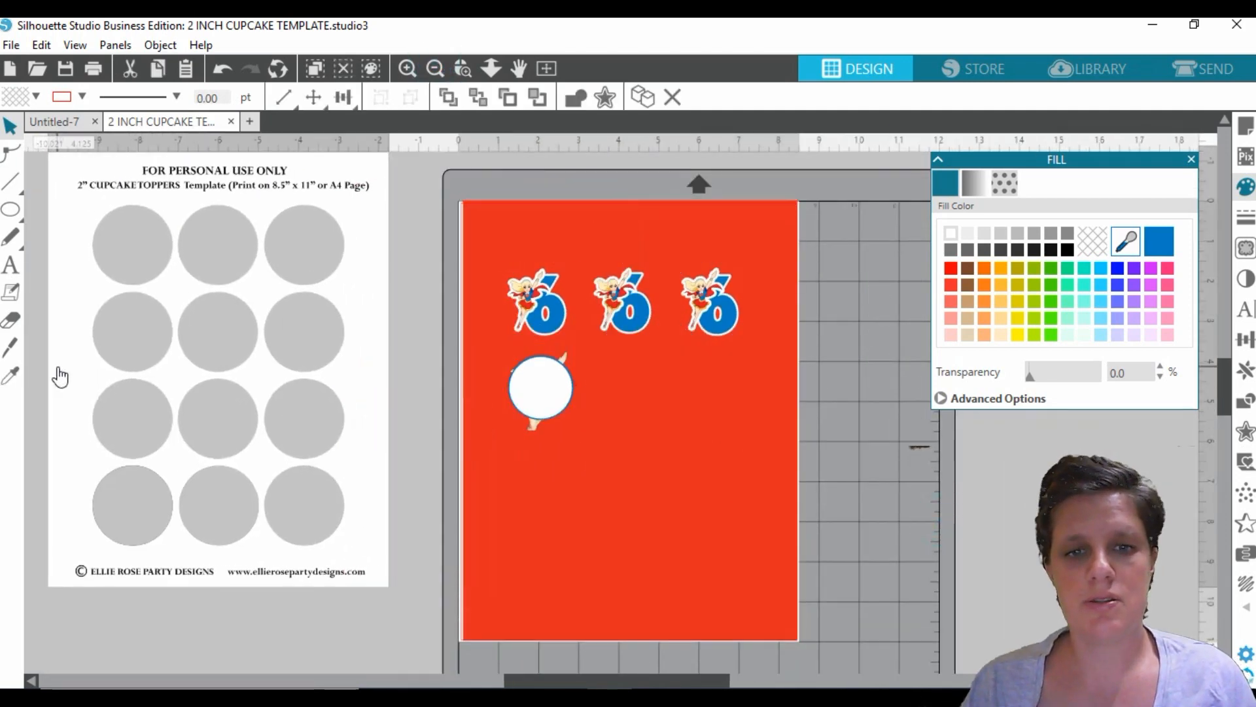
left_click(543, 391)
left_click(602, 388)
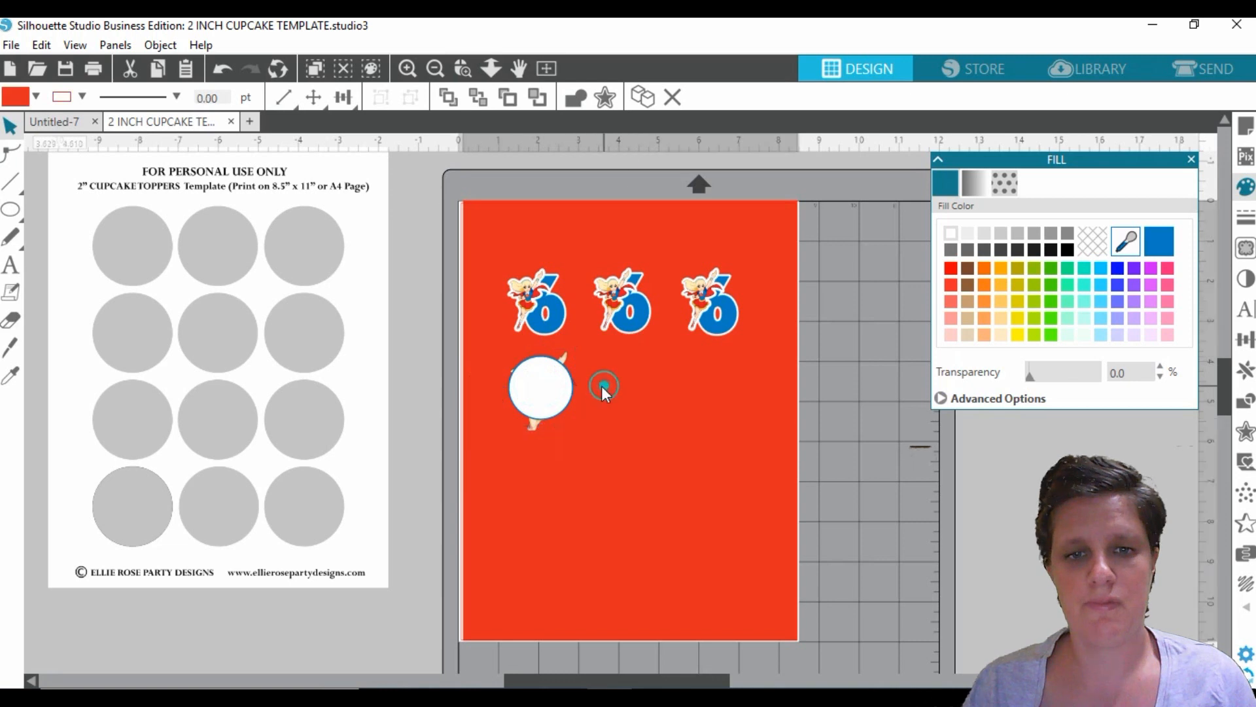
left_click(567, 366)
right_click(567, 364)
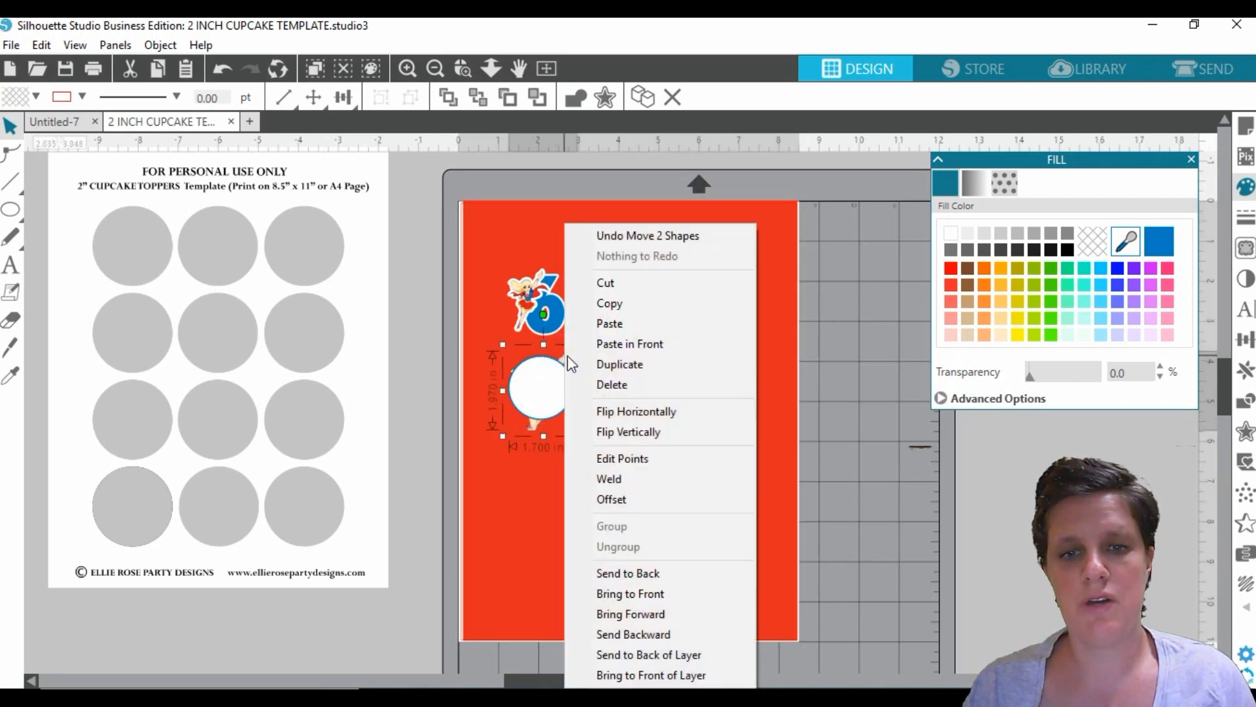
left_click(666, 614)
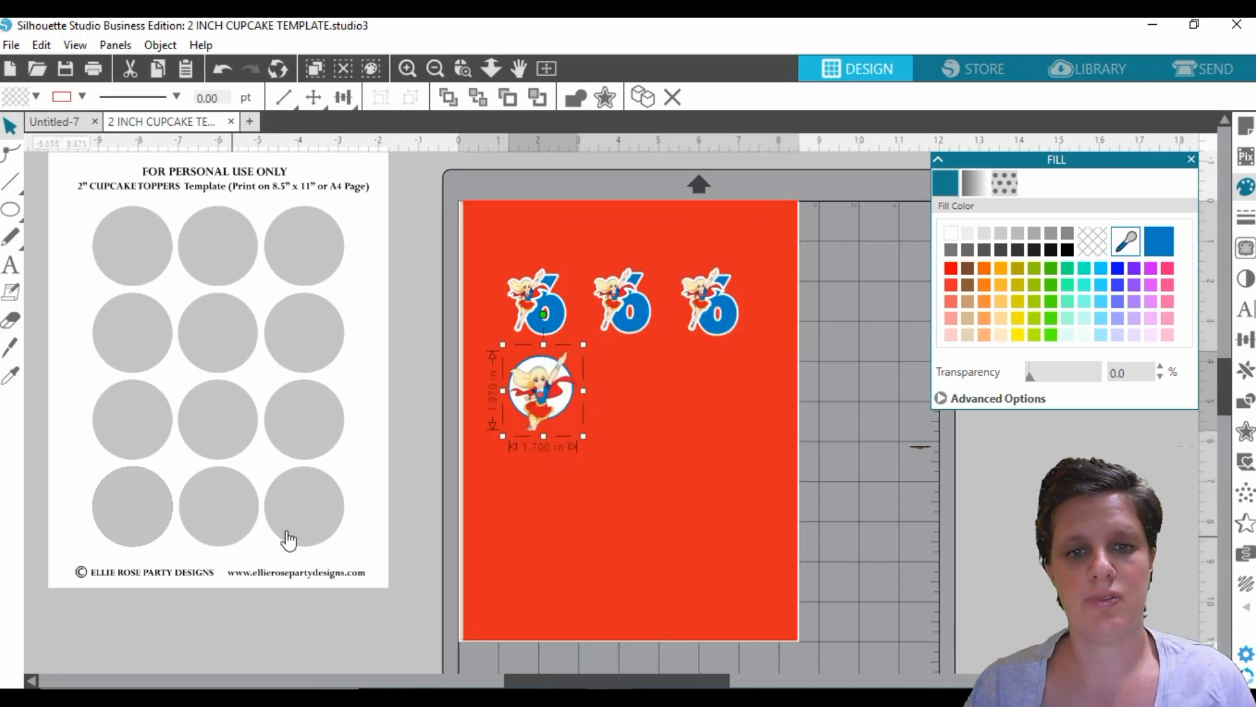
Put the template back over the red background and bring it to the front.
left_click_drag(339, 541, 348, 551)
left_click_drag(504, 595, 757, 606)
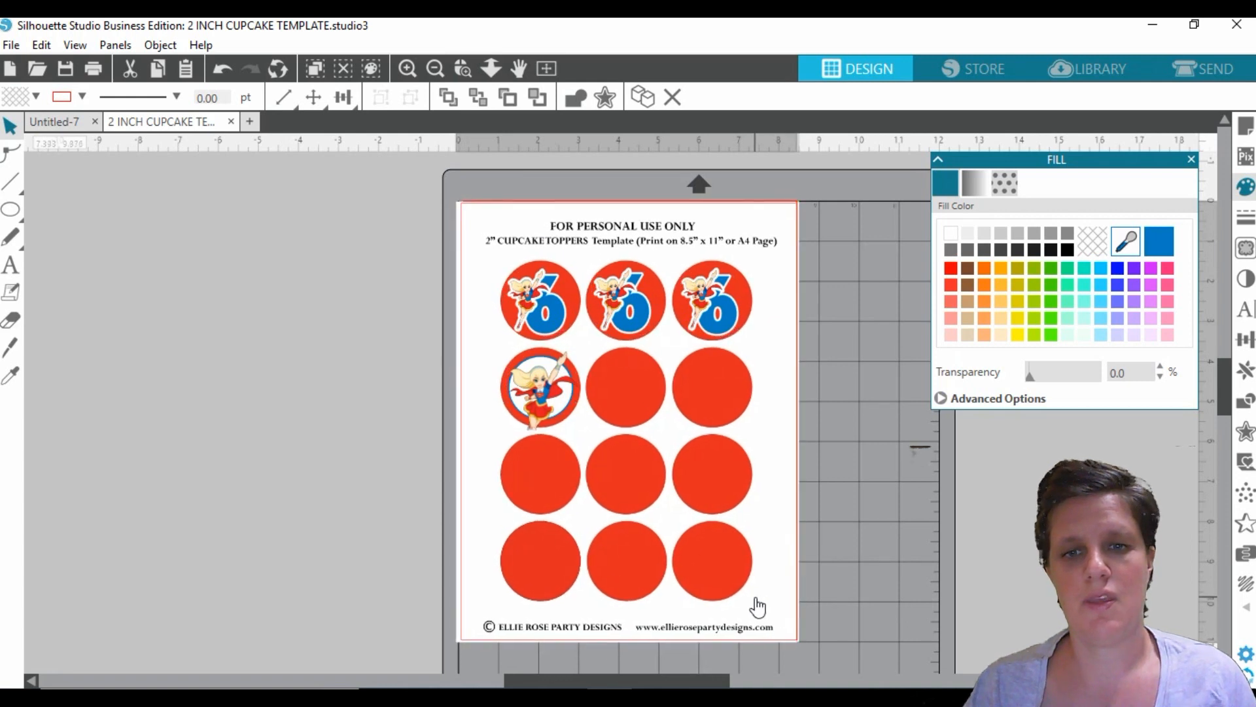
right_click(794, 447)
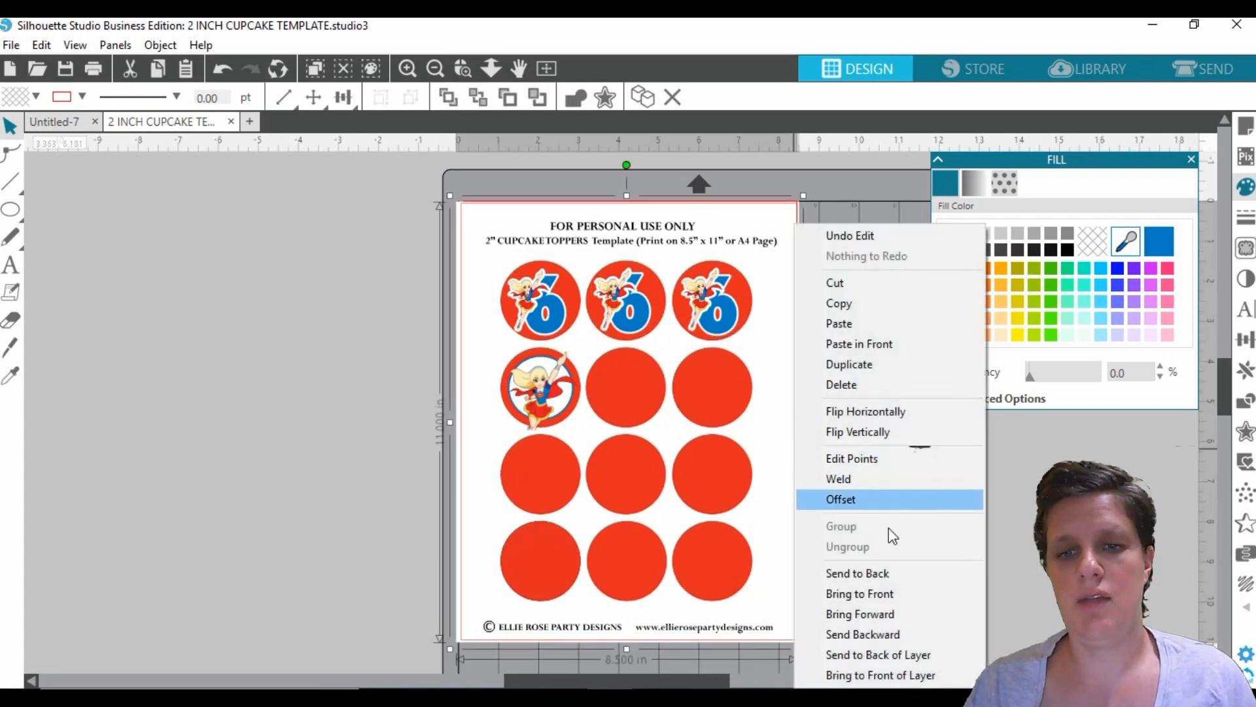
left_click(877, 598)
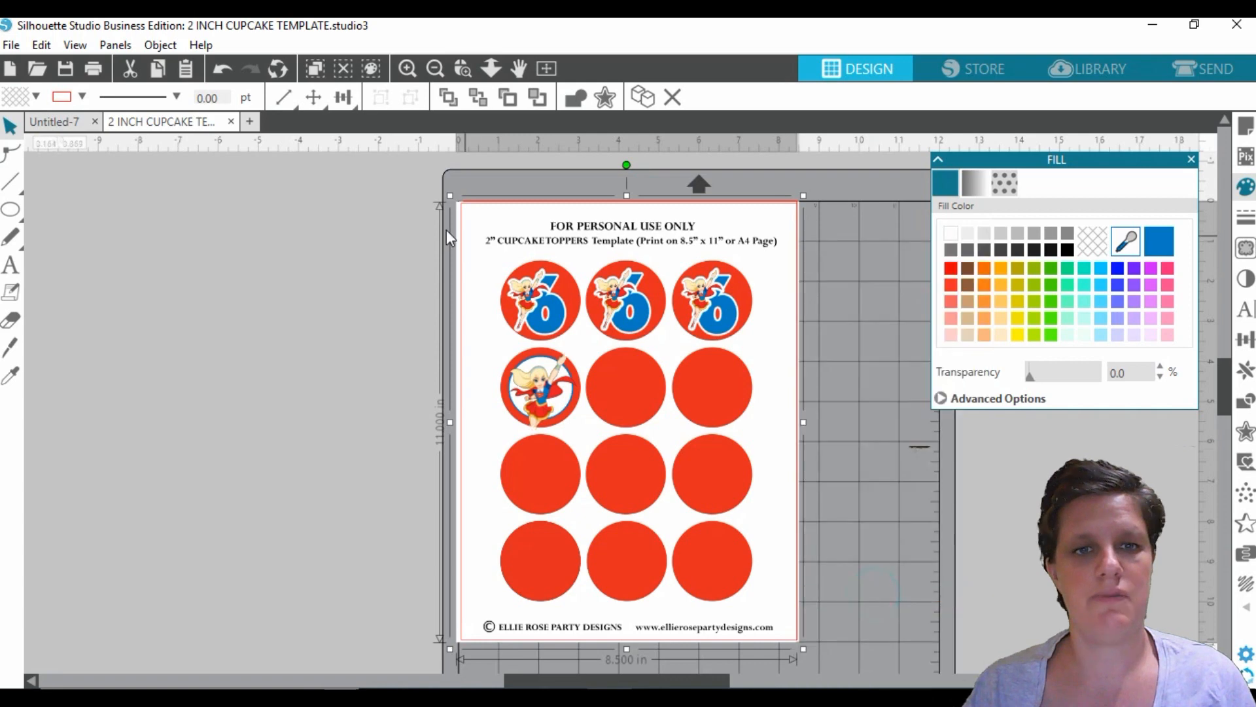
Draw a circle about 1.81 in wide on the blank area beside the page and return to the selection tool.
left_click(407, 69)
left_click(407, 68)
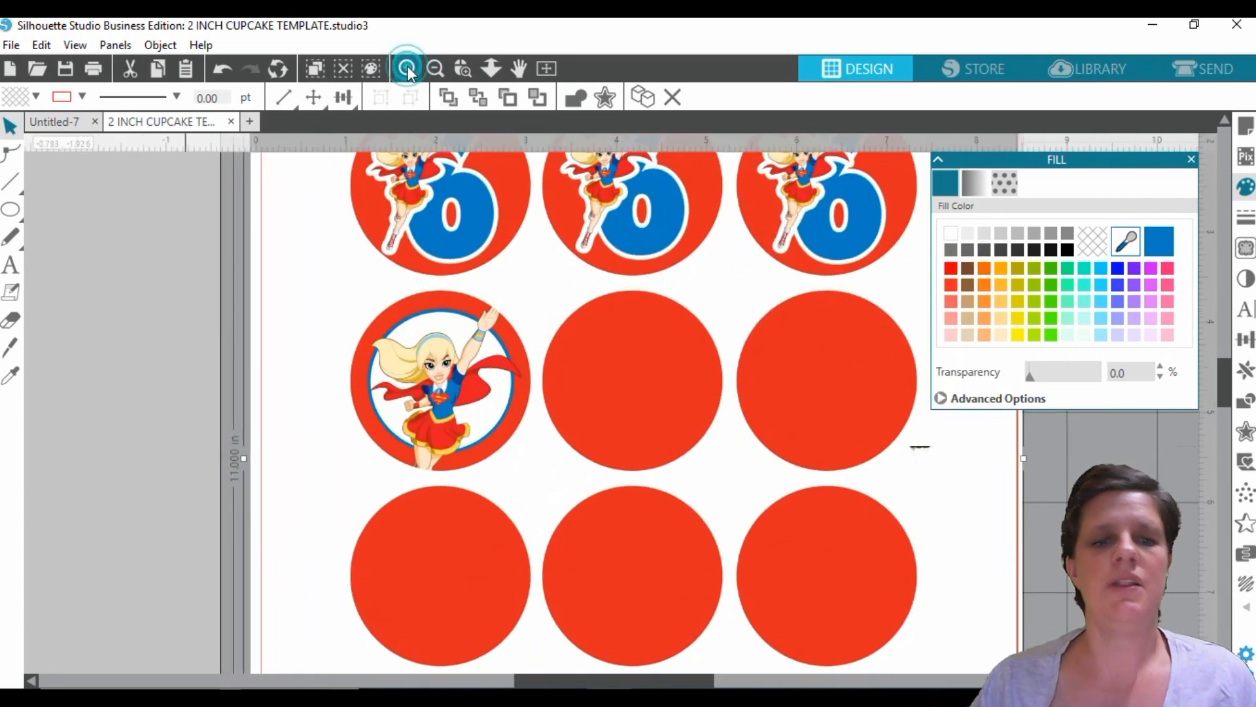
left_click(407, 68)
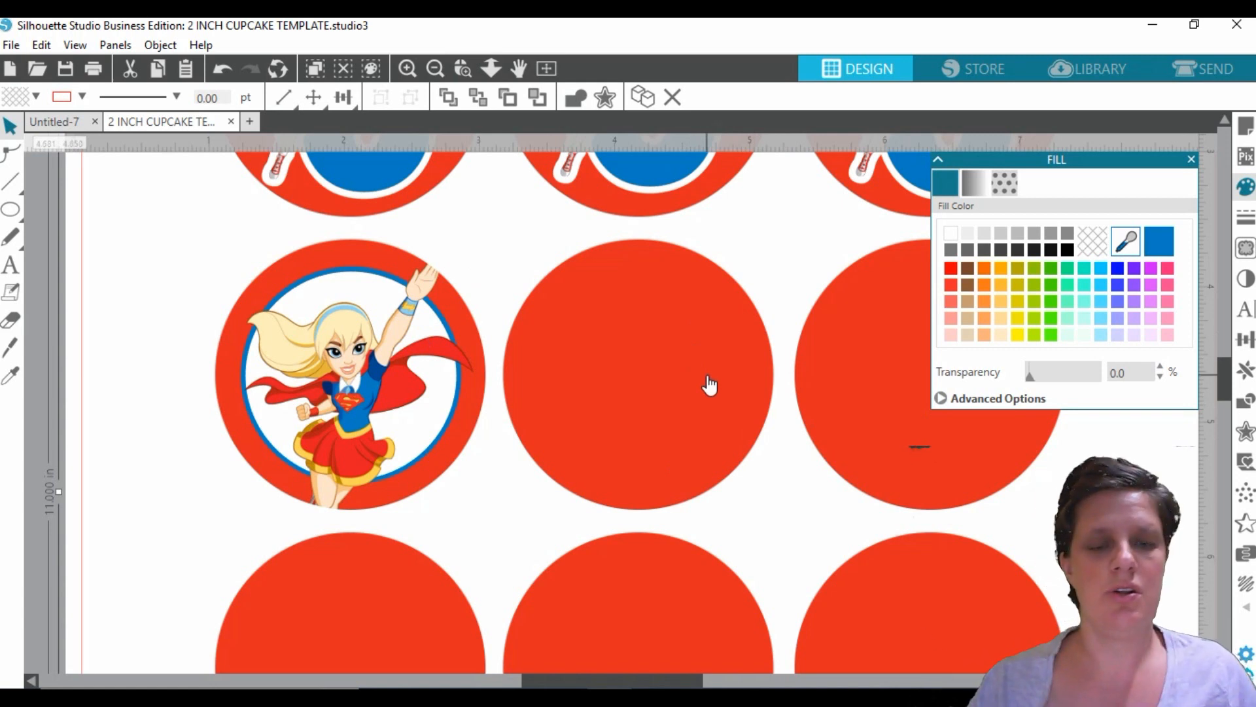
left_click(769, 684)
double_click(432, 684)
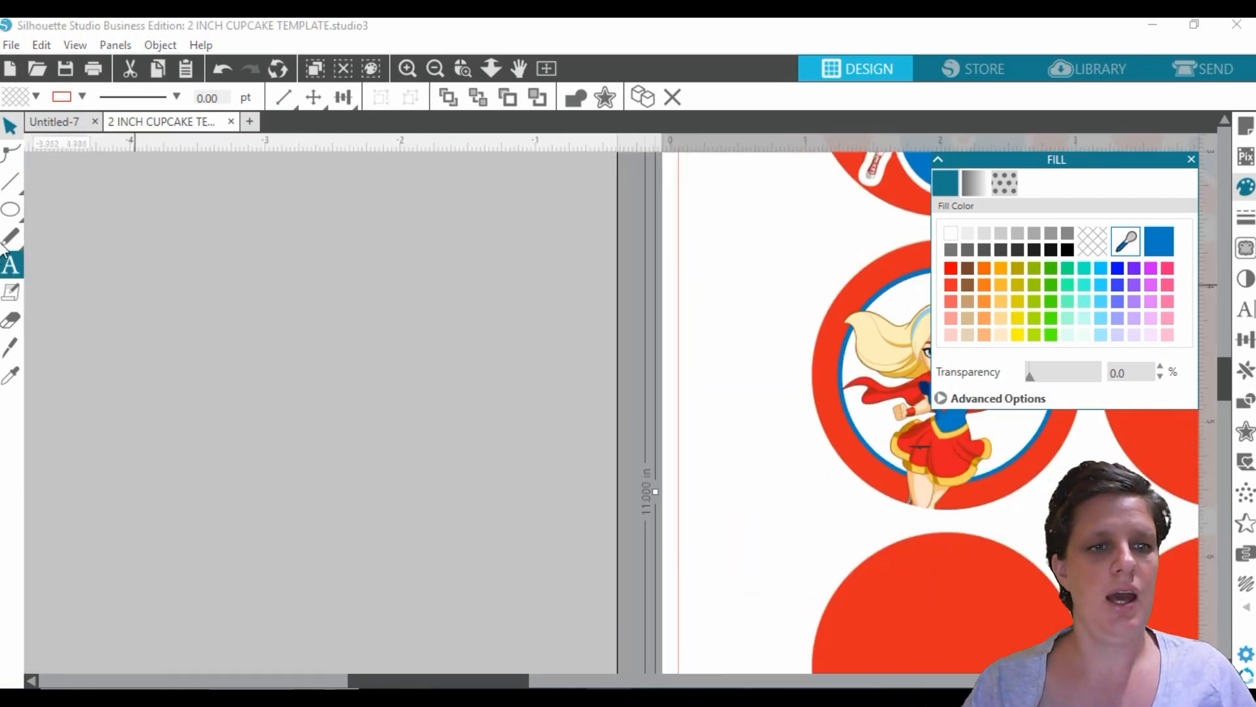
left_click(9, 210)
left_click(94, 209)
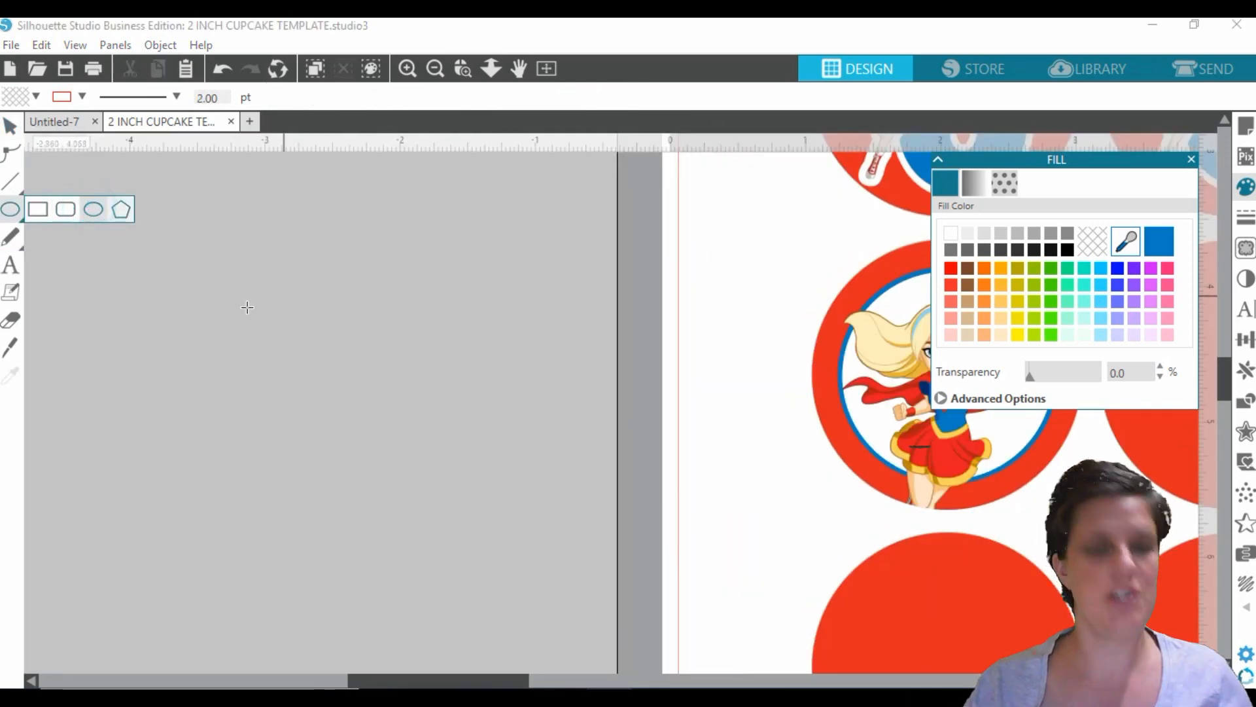
left_click_drag(198, 237, 477, 451)
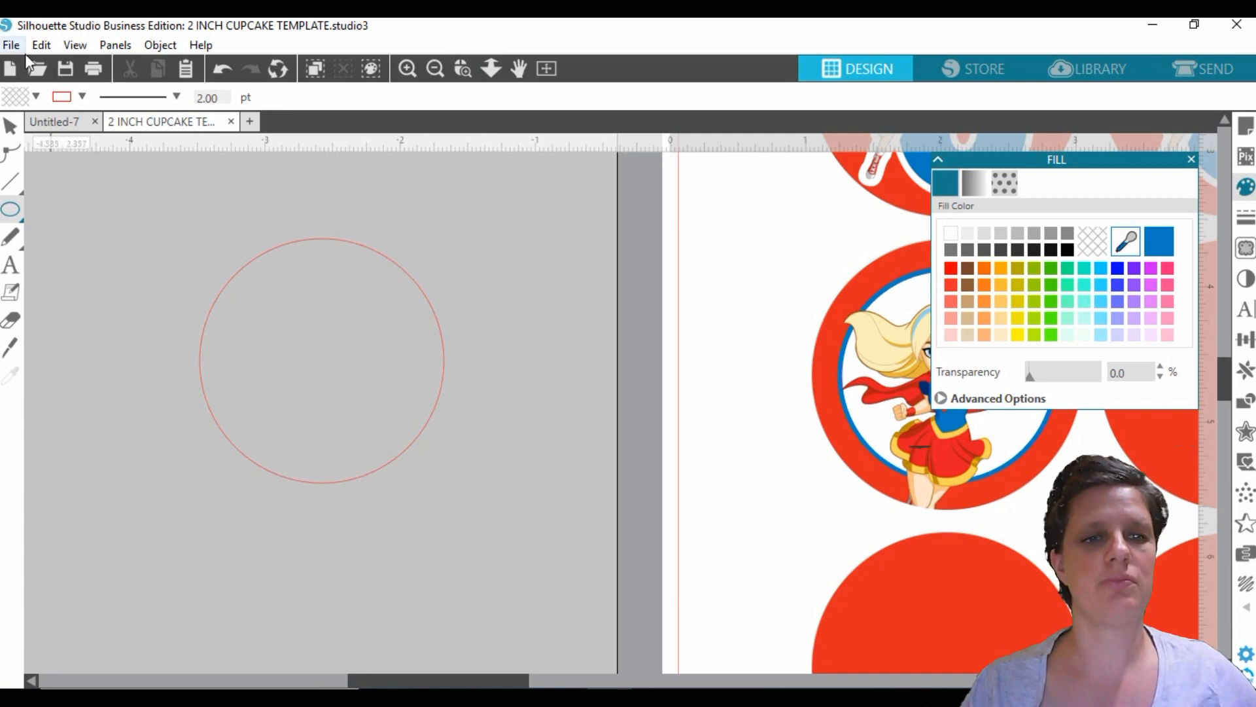
left_click(10, 124)
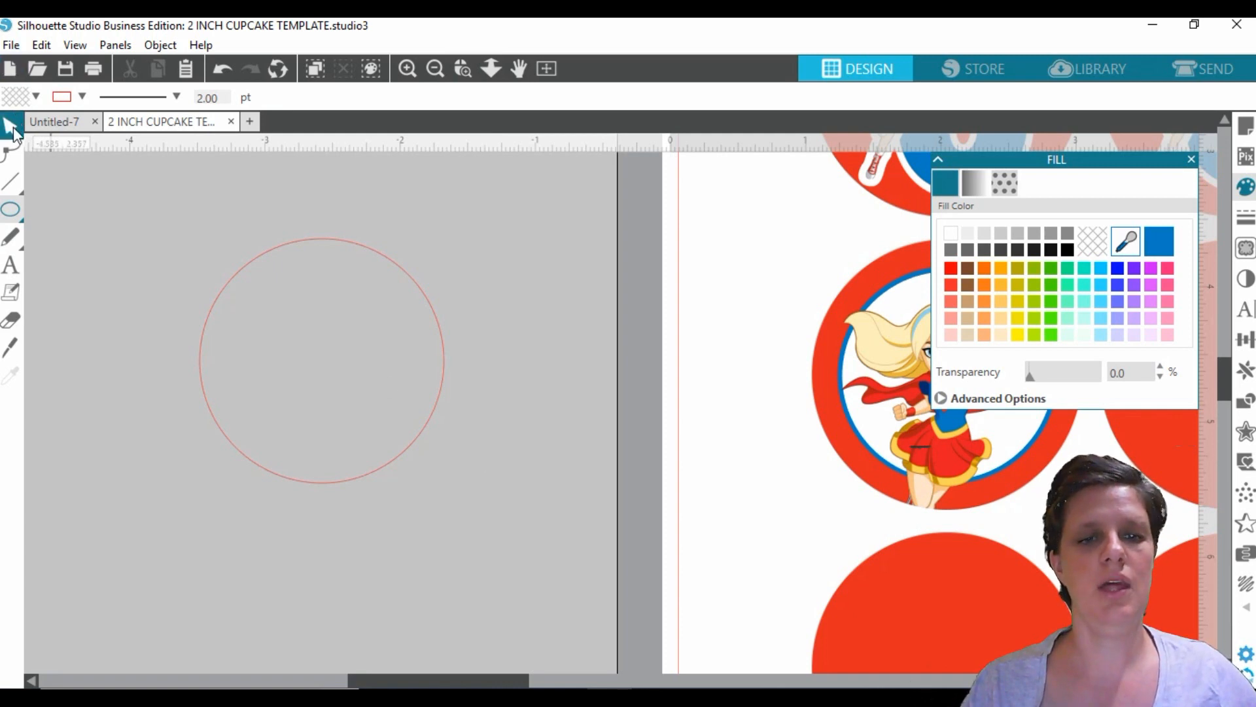
Open the 170606mdt superhero clipart from the Library and fill the new circle in the cupcake template with that picture.
left_click(344, 484)
left_click(1082, 72)
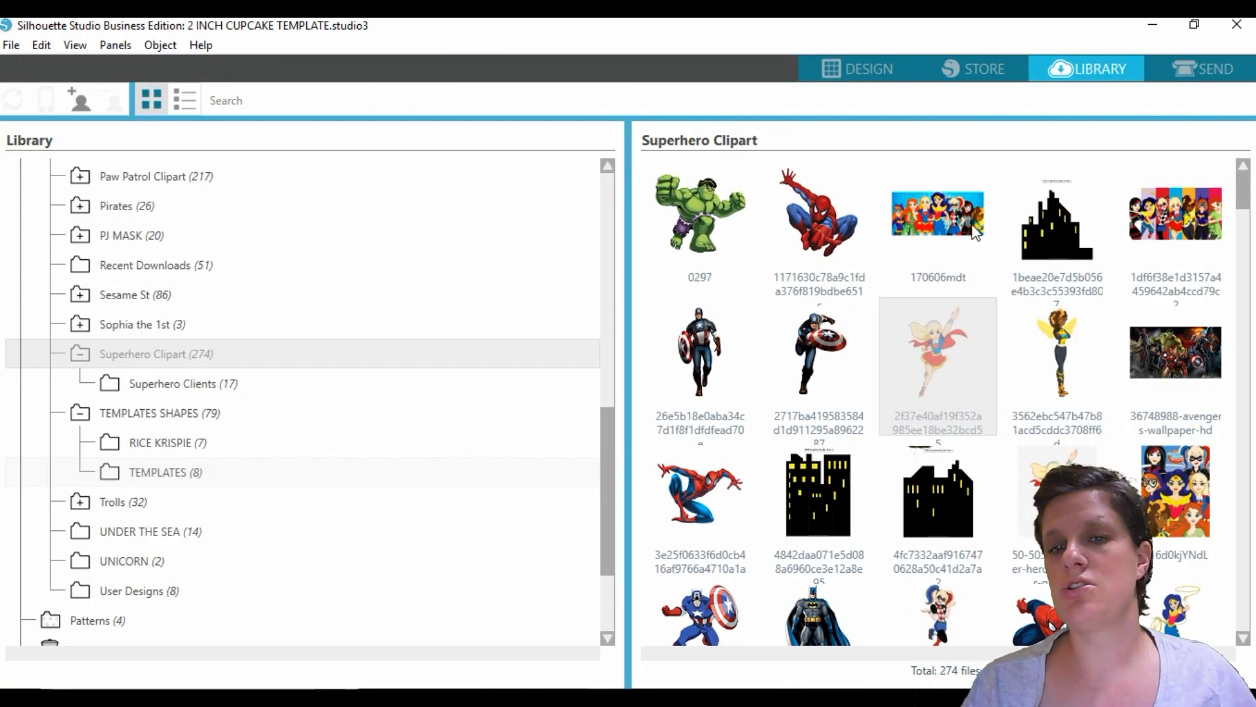
left_click(931, 202)
right_click(932, 203)
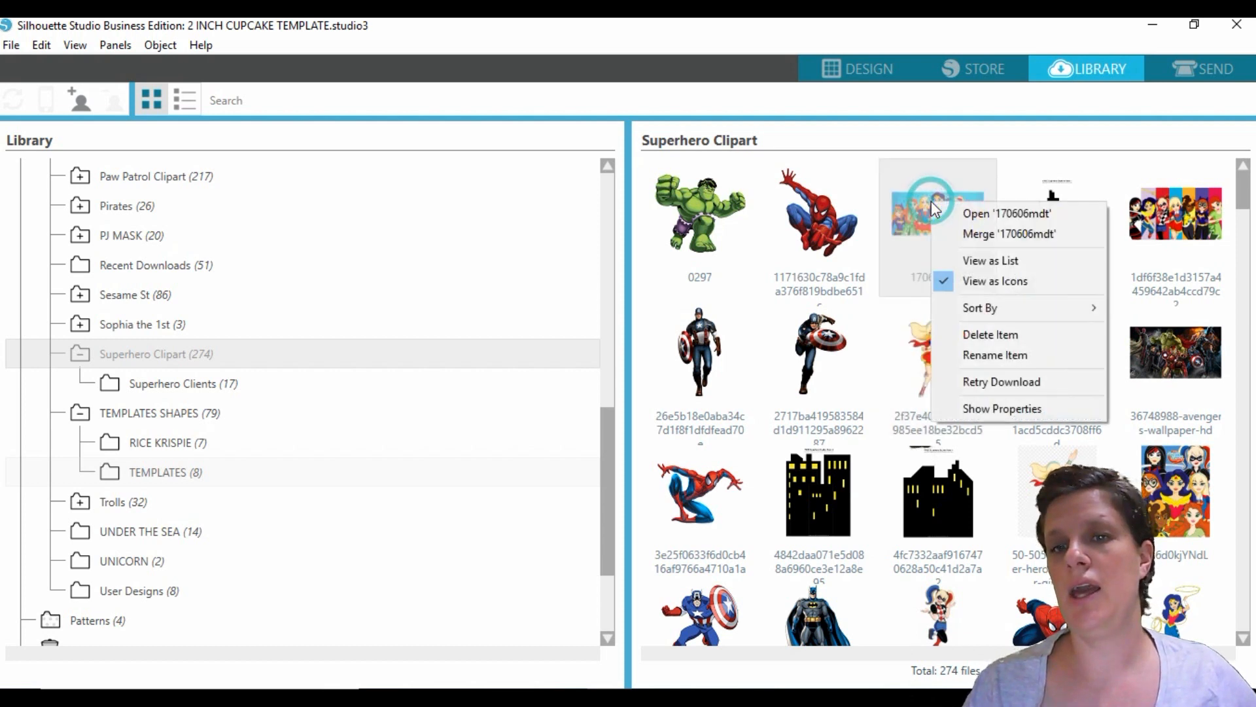
left_click(975, 214)
left_click(862, 77)
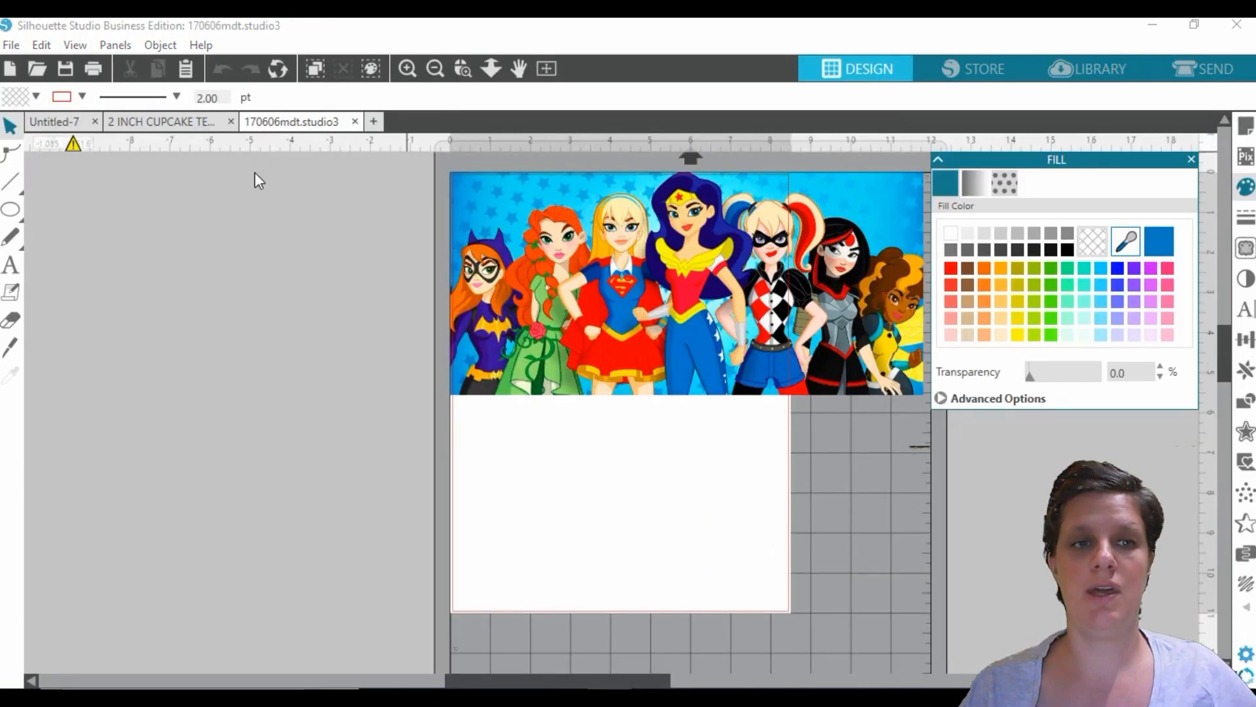
left_click(157, 122)
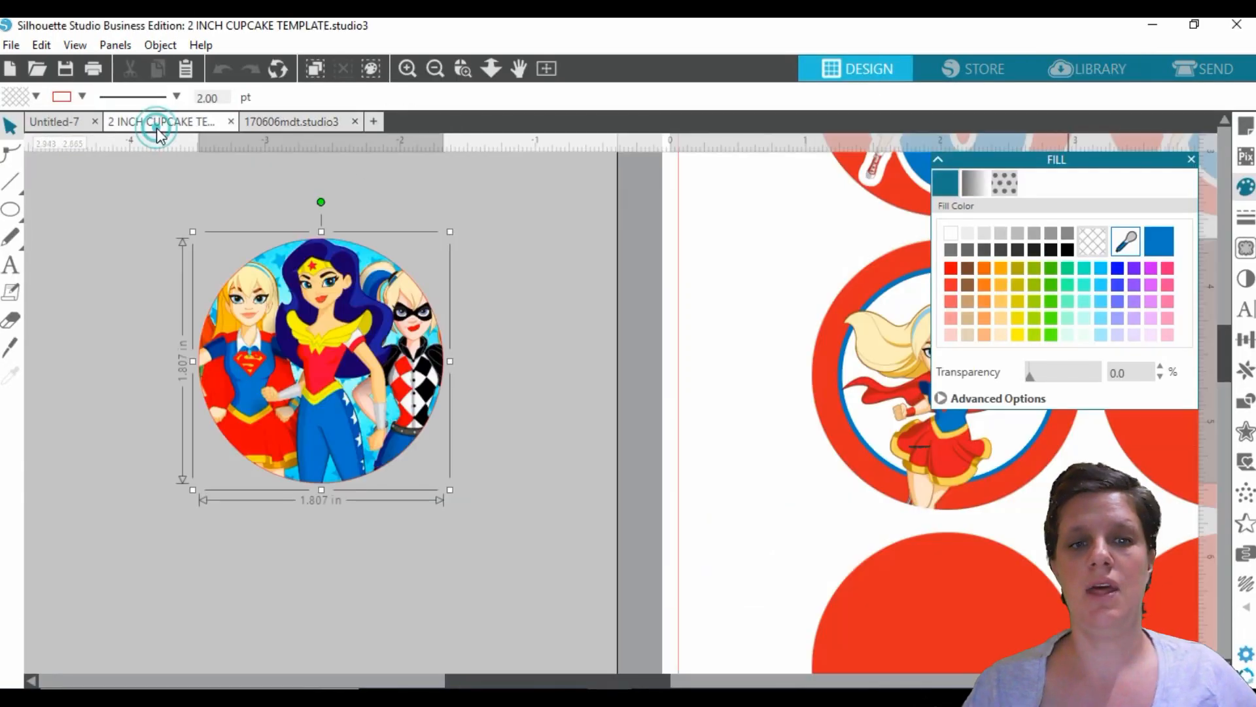
left_click(539, 413)
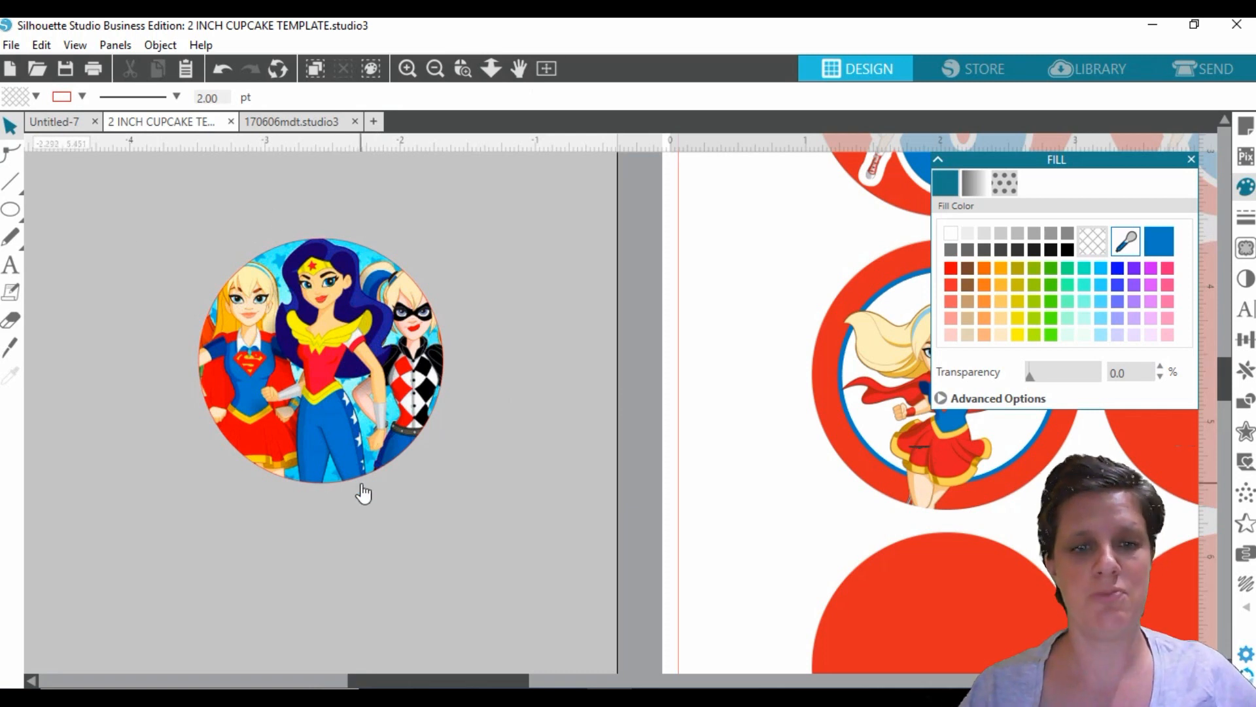
Move the superhero picture circle onto the middle red circle in the second row of the page.
left_click_drag(331, 373, 505, 458)
left_click_drag(493, 684, 649, 679)
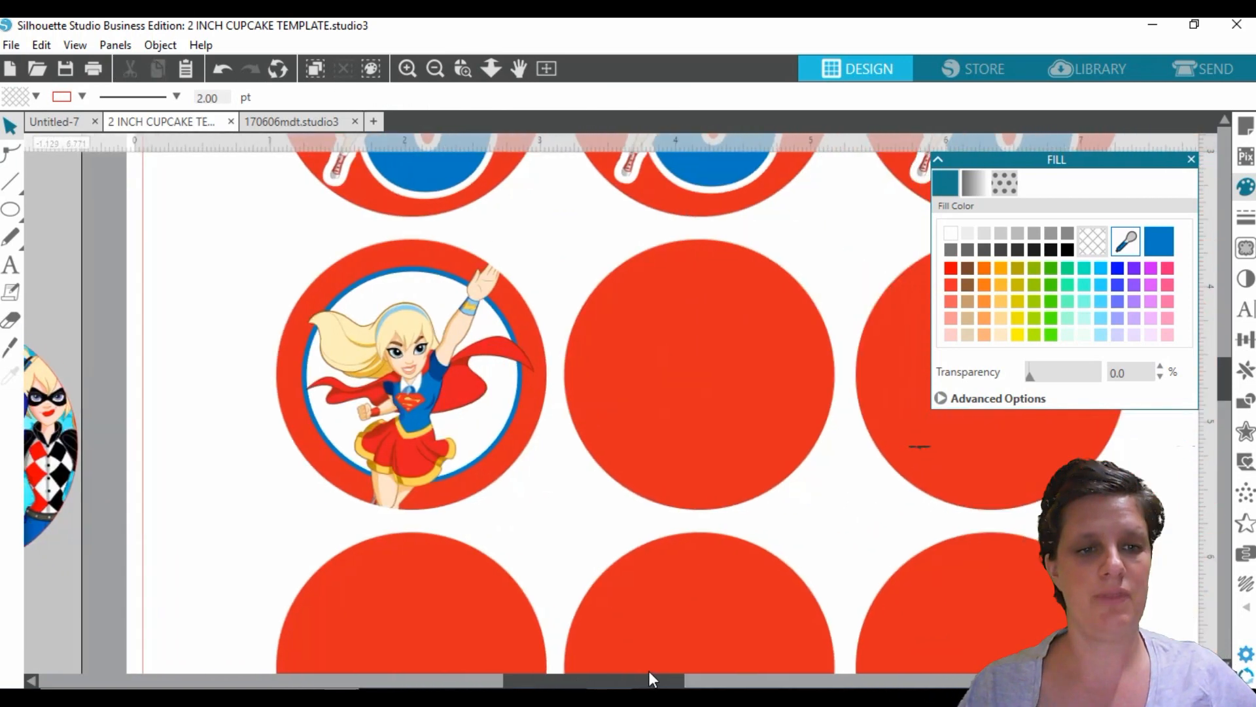
left_click_drag(65, 458, 808, 380)
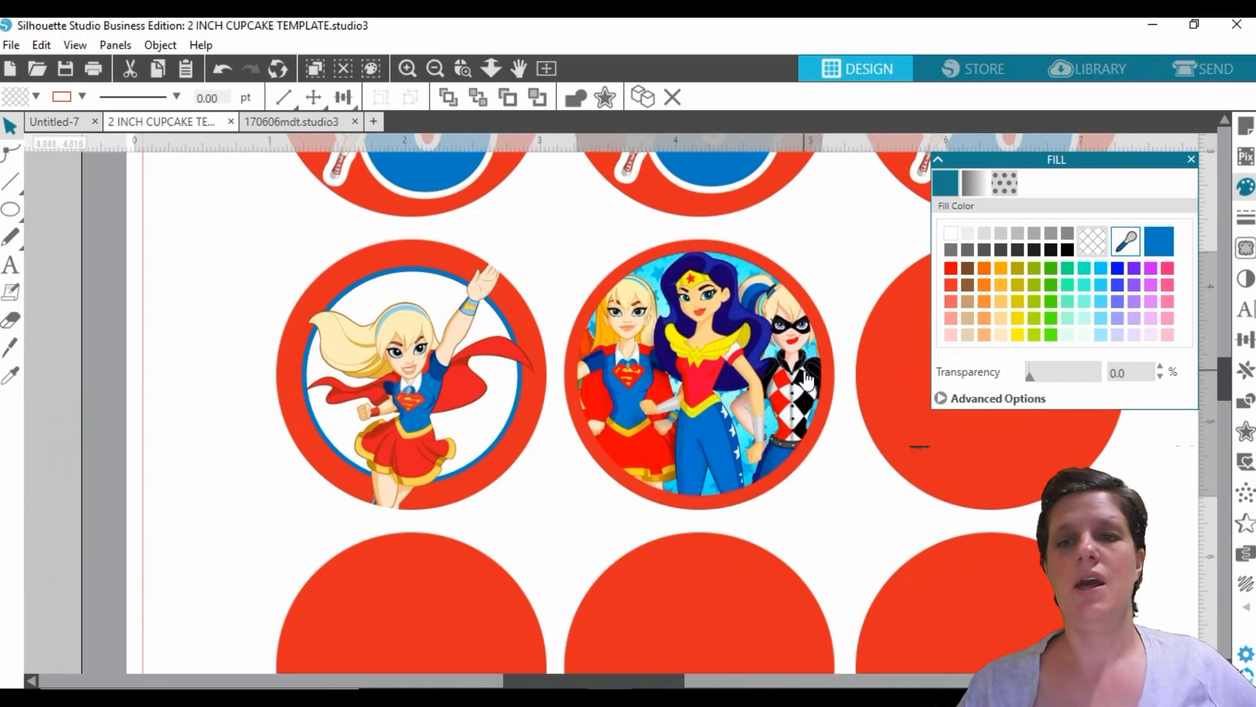
Try to give the superhero picture circle a blue outline with a thicker line.
left_click(1248, 216)
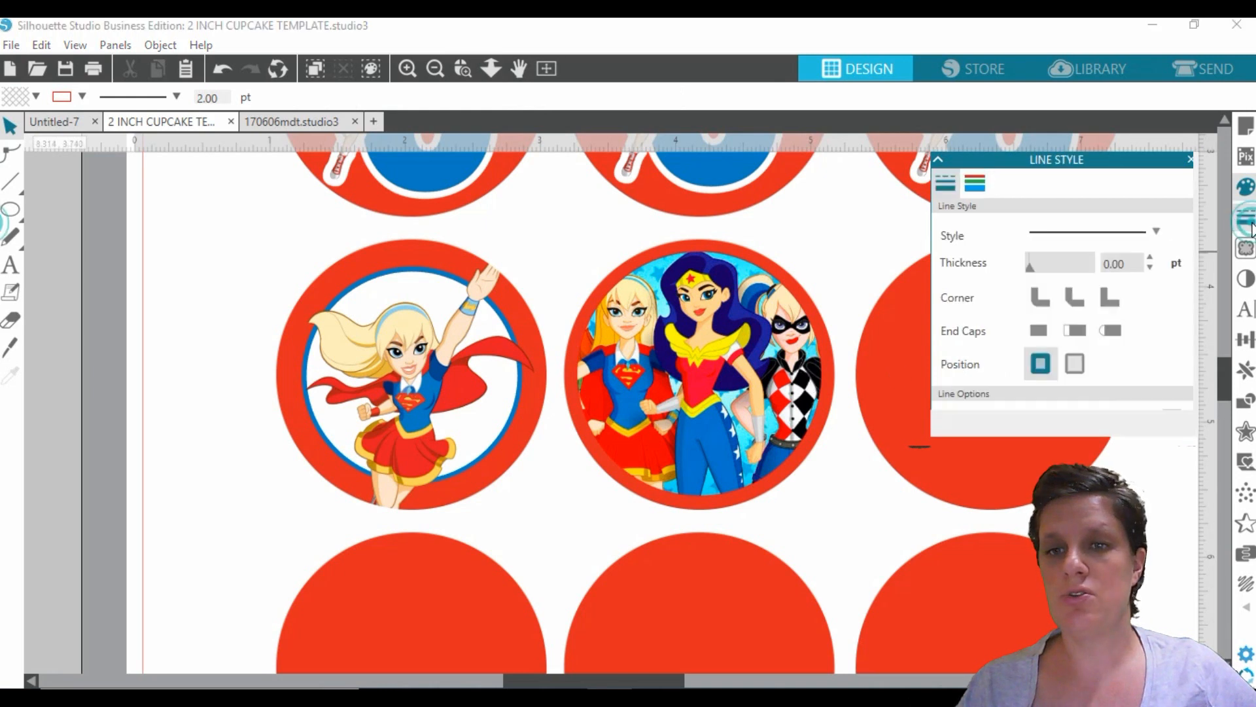
left_click(976, 184)
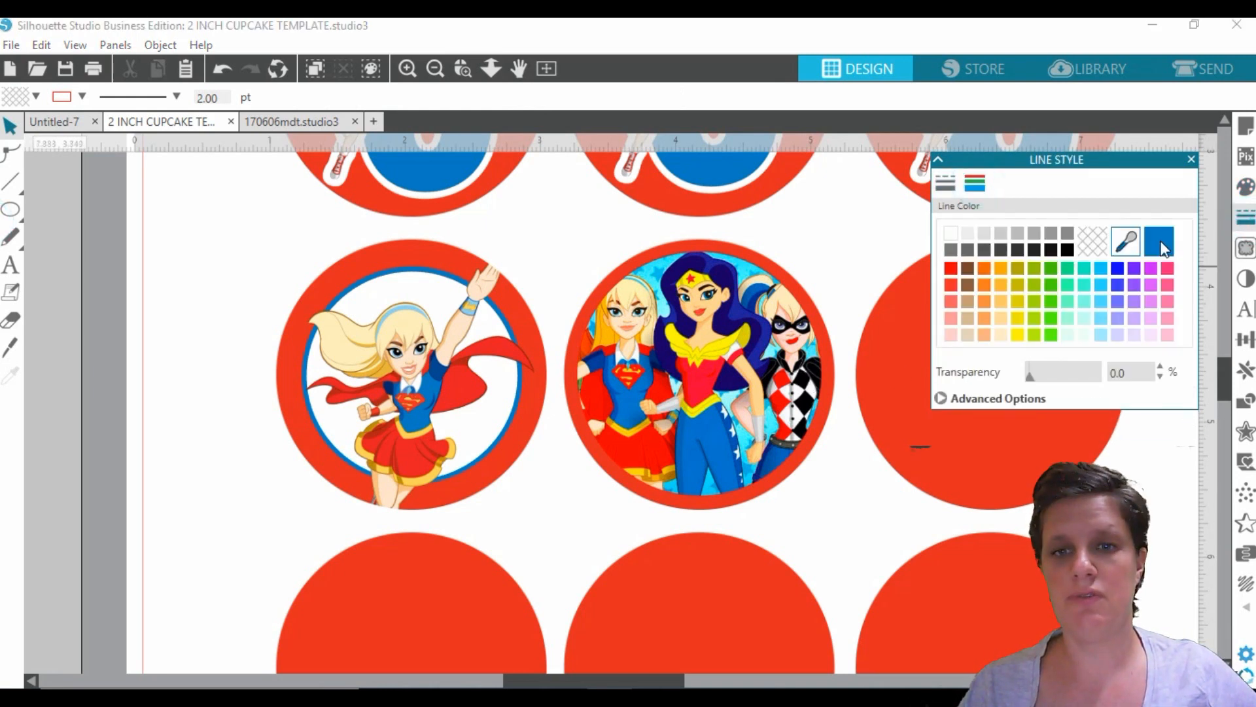
left_click(1163, 244)
left_click(946, 183)
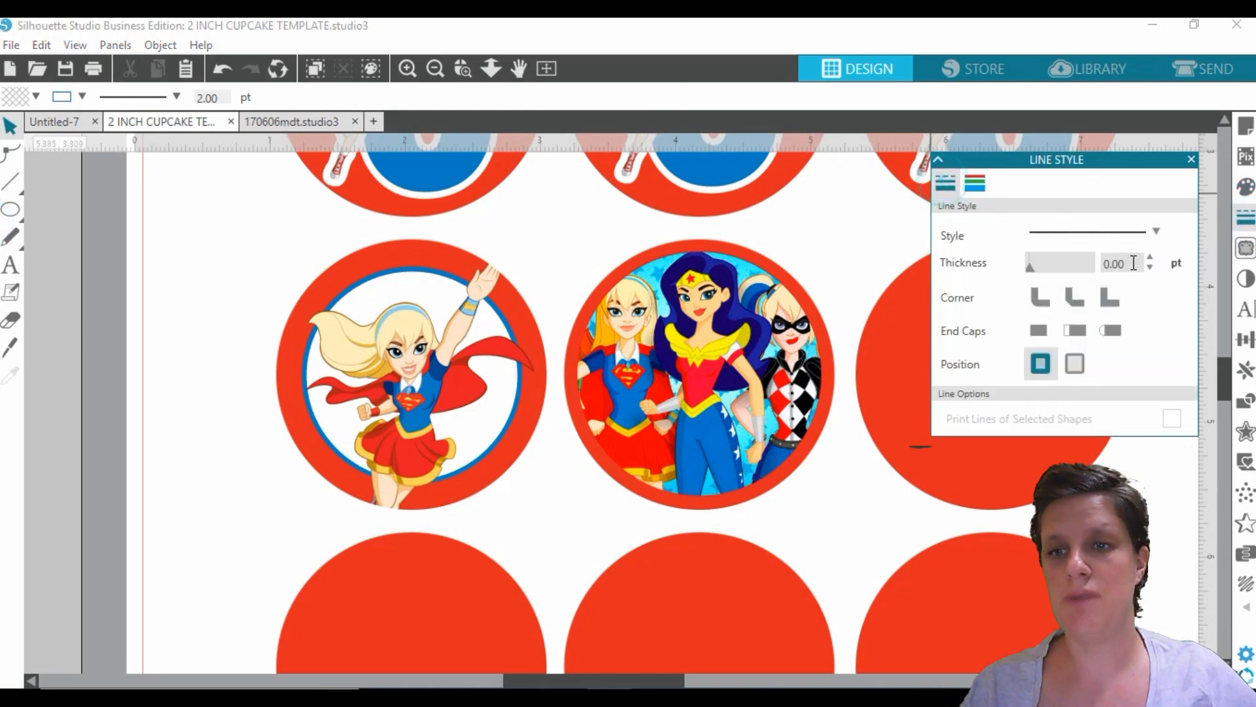
left_click(1151, 258)
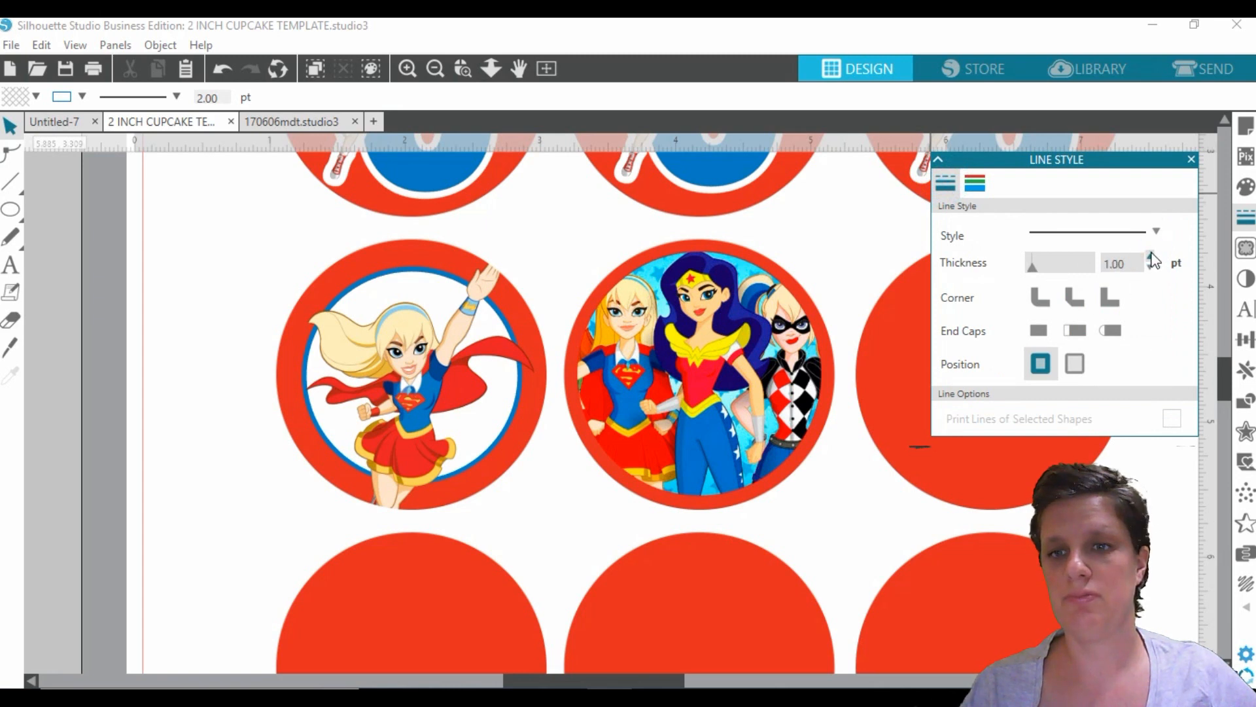
left_click(1151, 258)
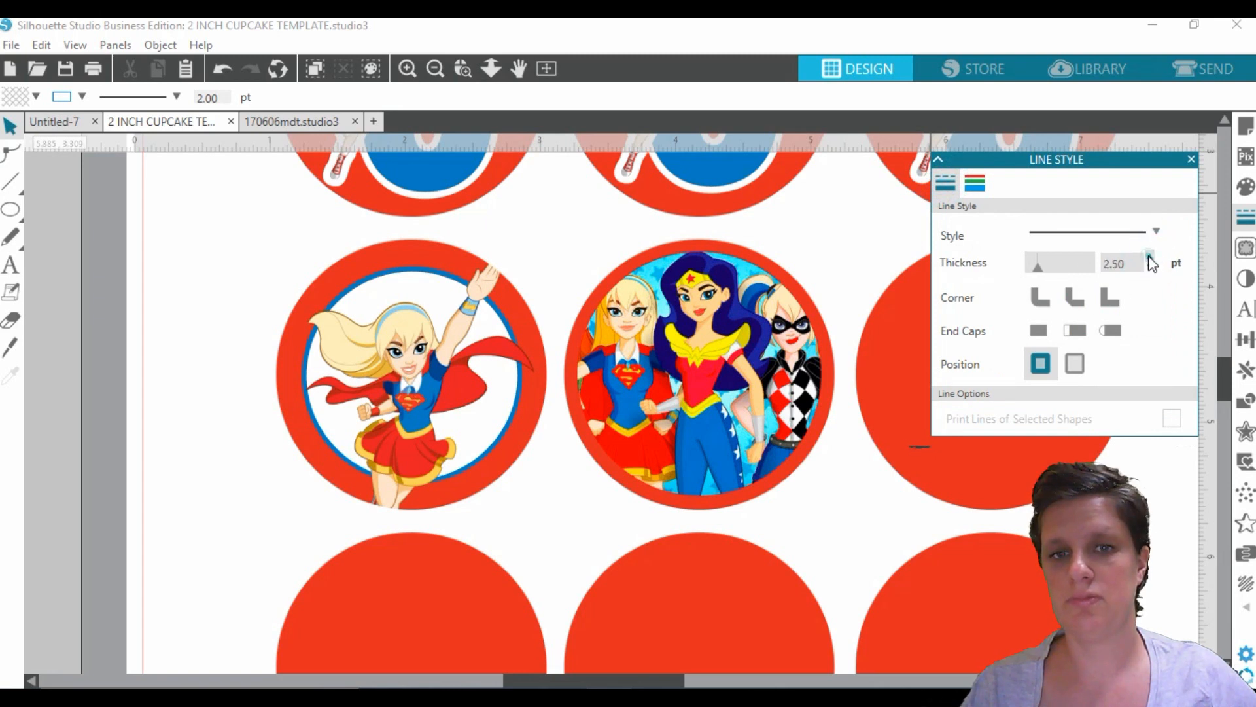
left_click(1150, 257)
left_click(1149, 257)
Give the superhero picture circle a blue outline matching the Supergirl circle, with a thickness of 3.00 pt.
left_click(779, 369)
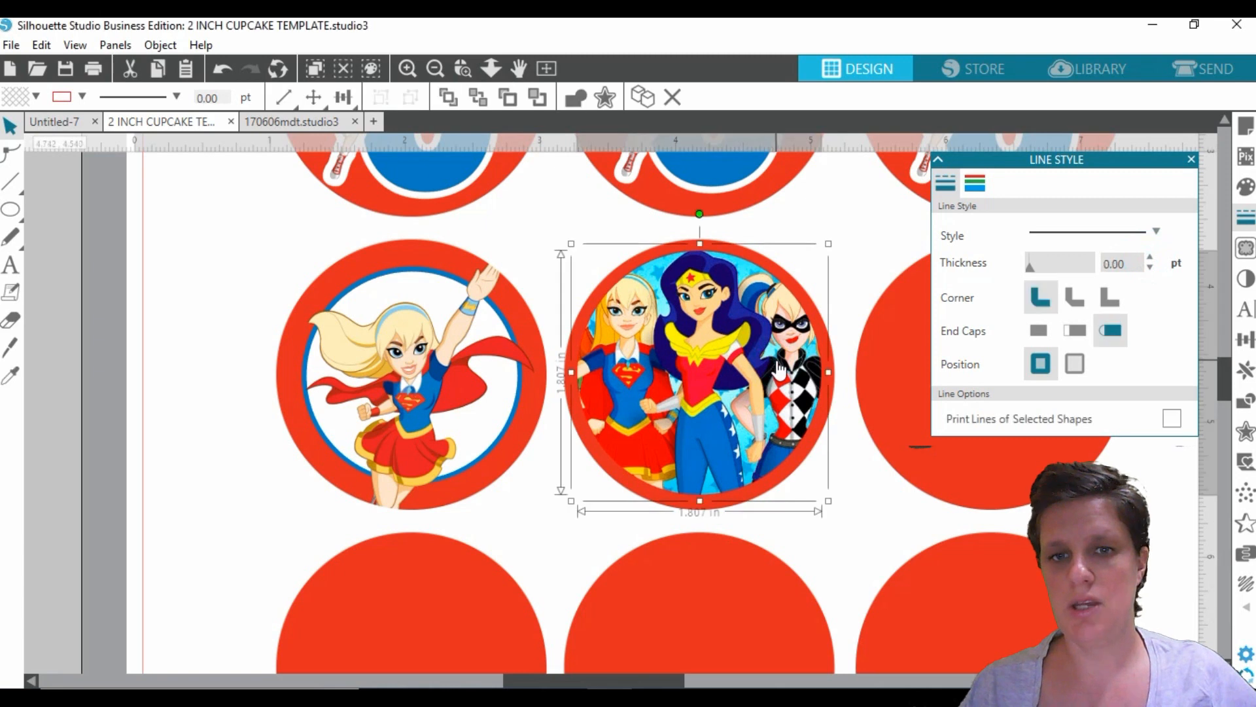
left_click(975, 183)
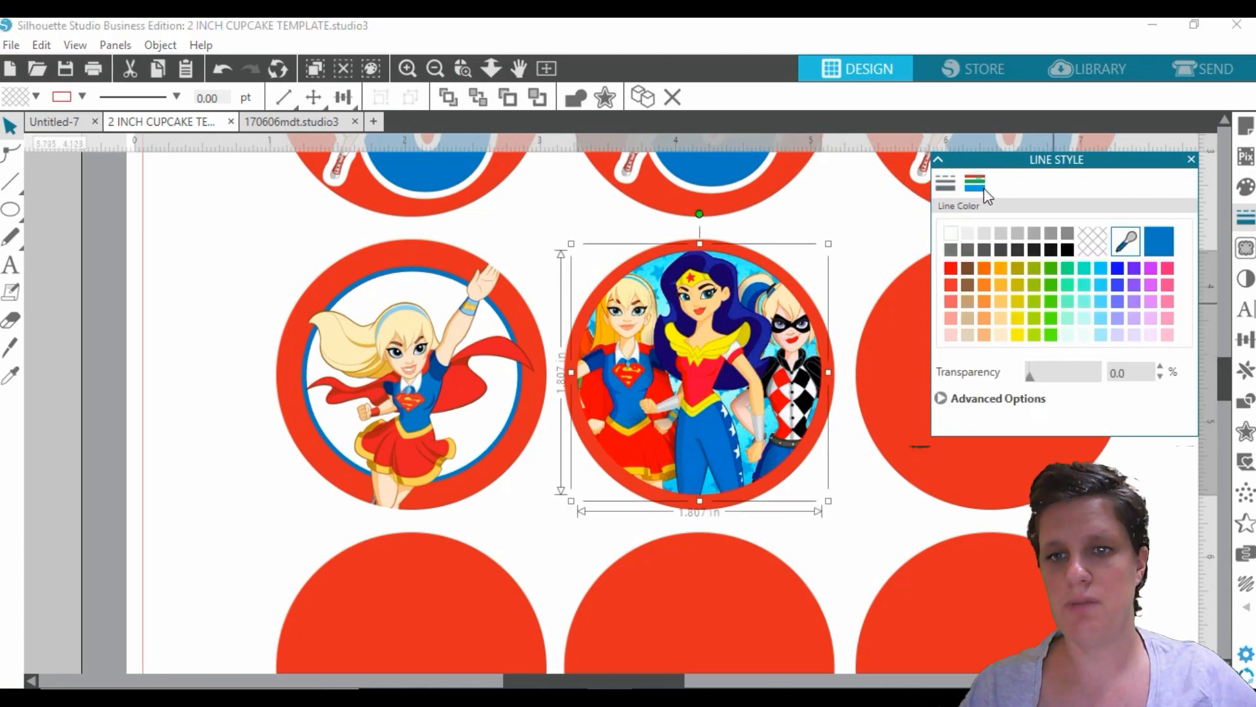
left_click(947, 183)
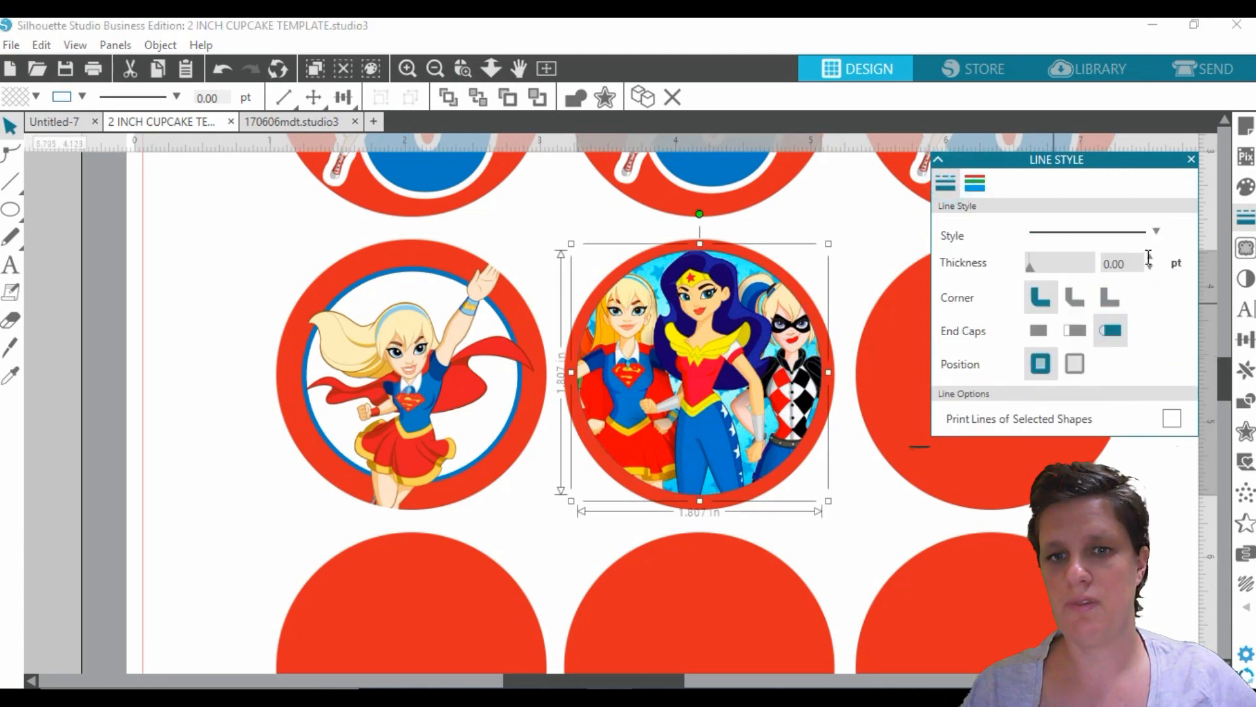
left_click(1152, 258)
left_click(1153, 257)
left_click(1153, 257)
left_click(1153, 258)
left_click(1152, 258)
left_click(1153, 257)
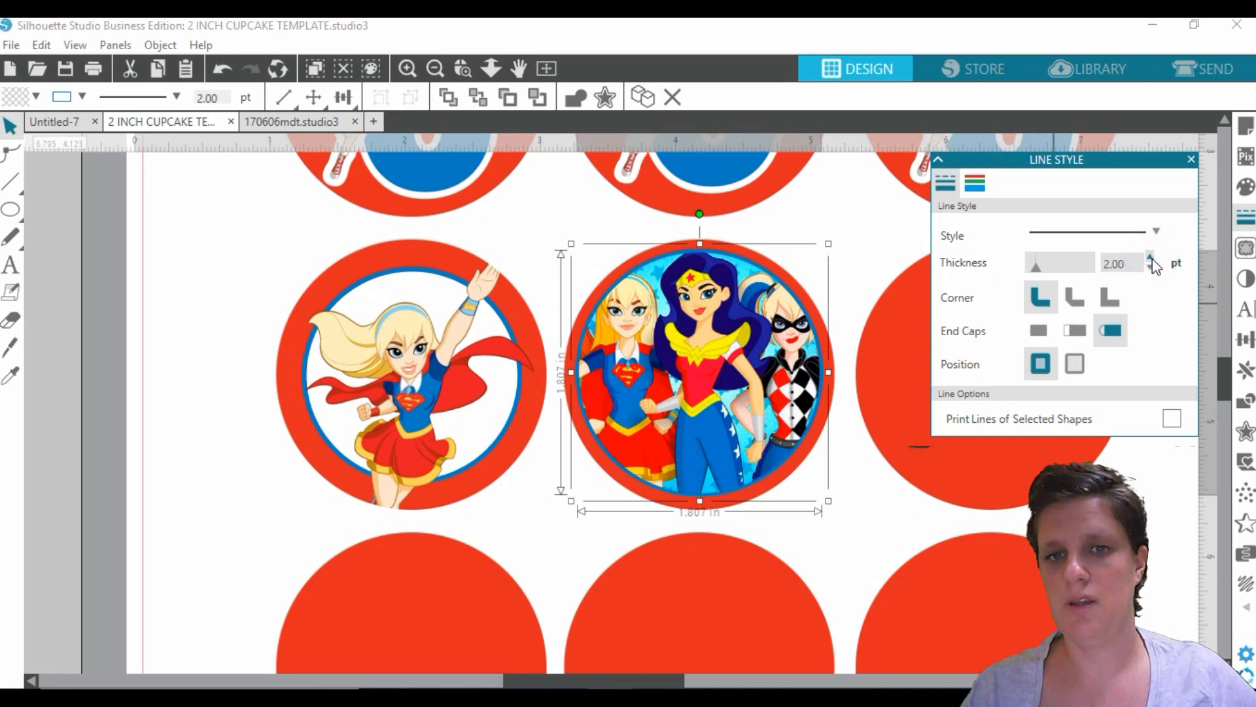
left_click(1153, 259)
left_click(1152, 258)
left_click(1152, 258)
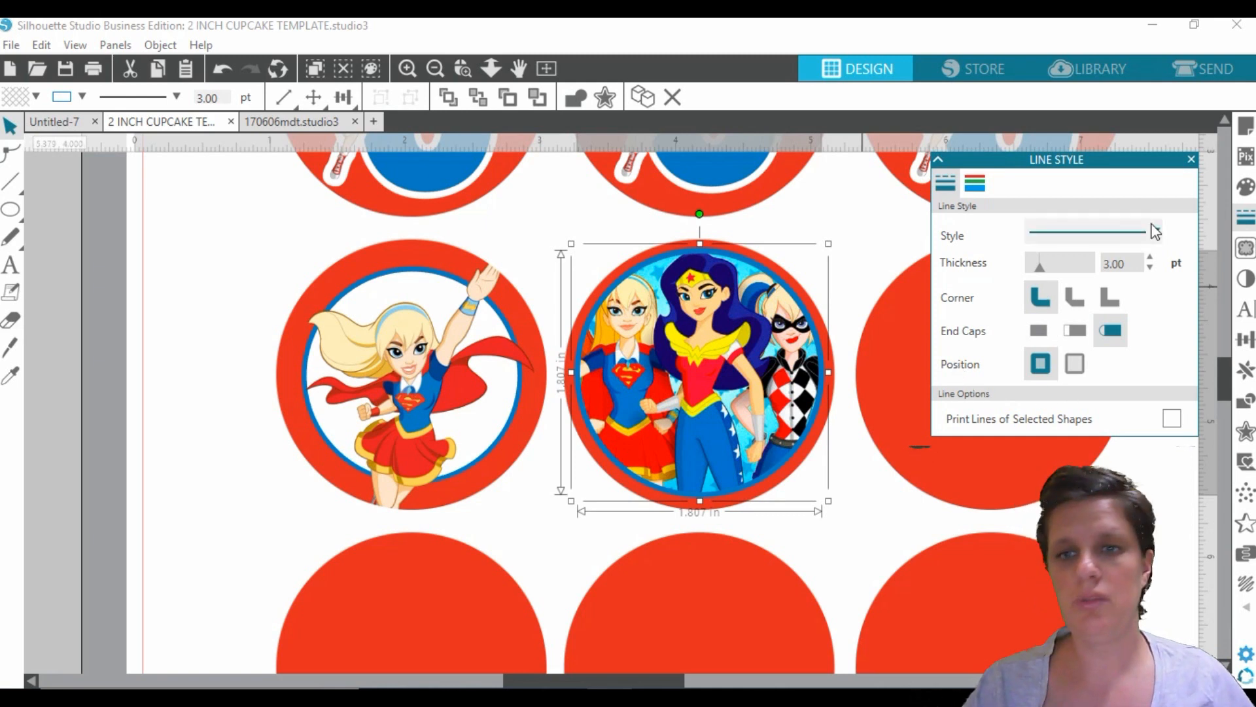
left_click(110, 278)
Select the whole circle template with its red background and artwork and move it off the page onto the blank area beside it.
scroll(594, 516, "down", 1)
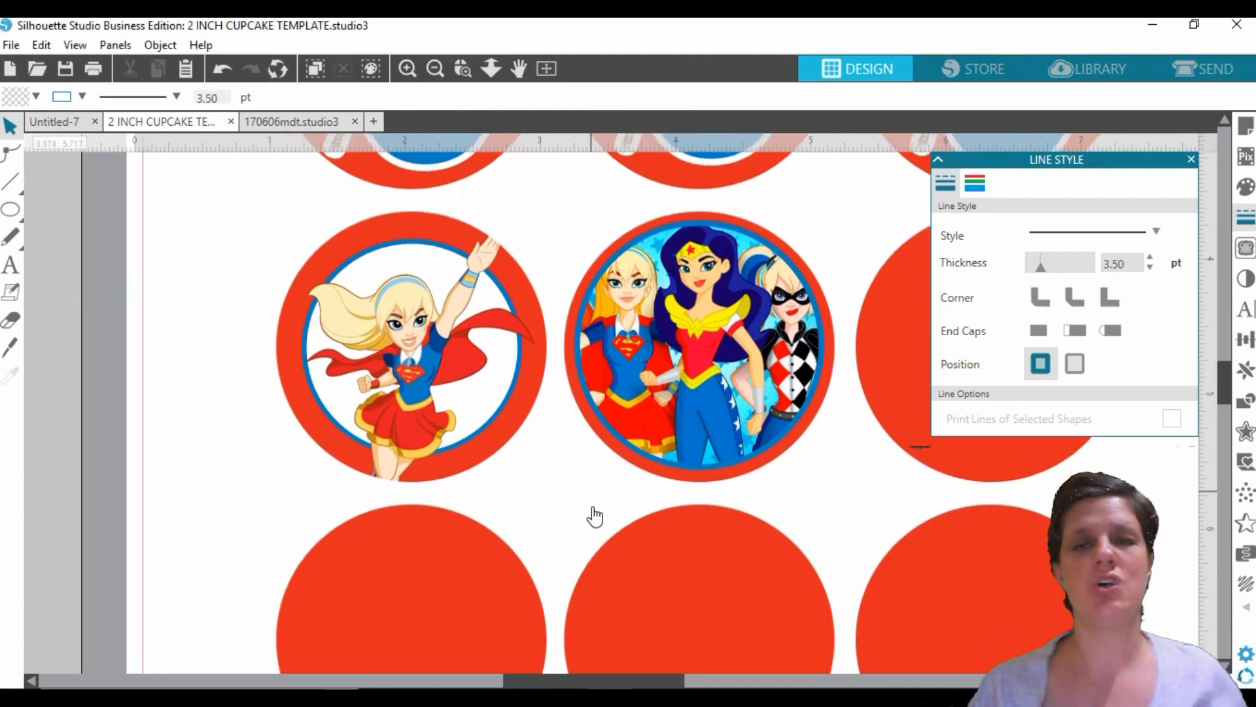
scroll(594, 517, "down", 4)
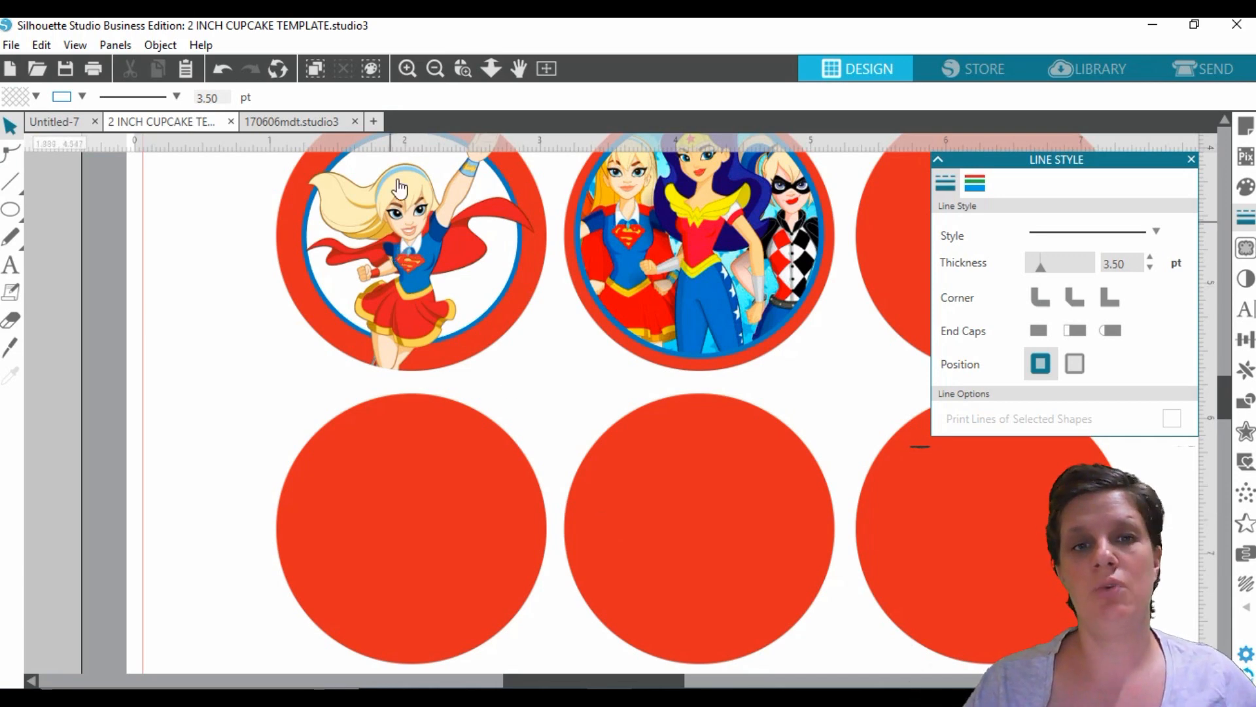
left_click(434, 68)
left_click(434, 68)
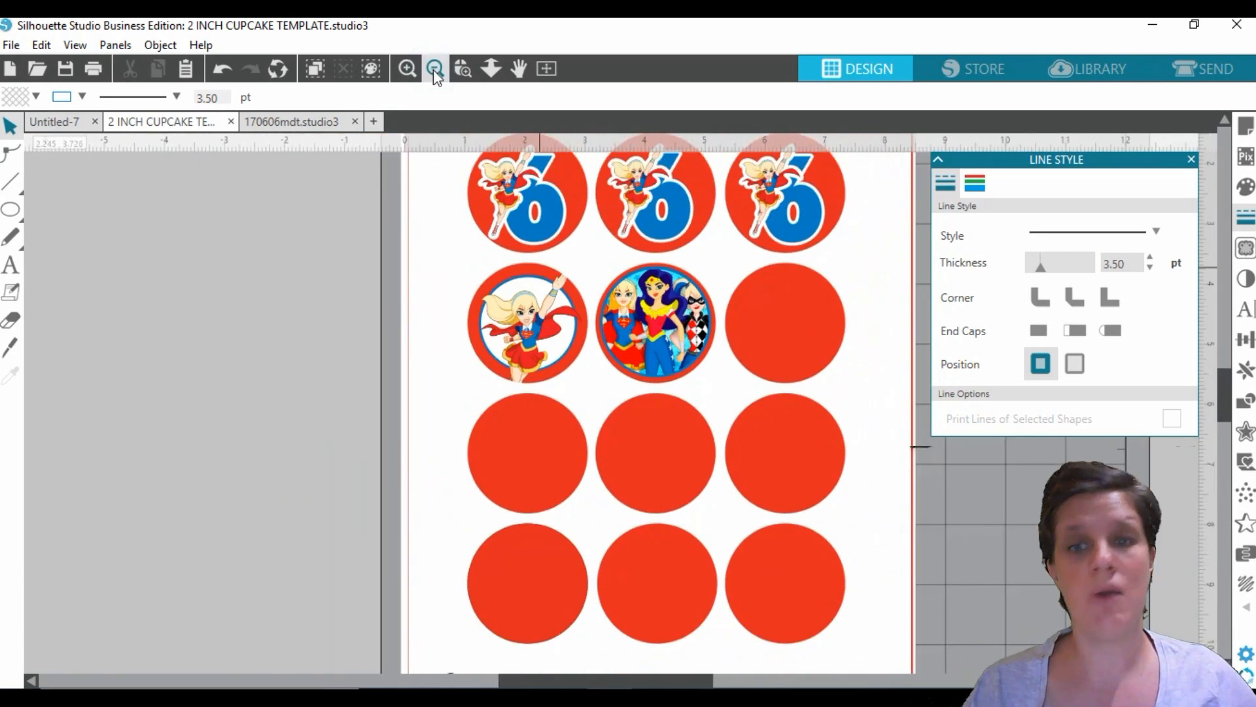
left_click(434, 68)
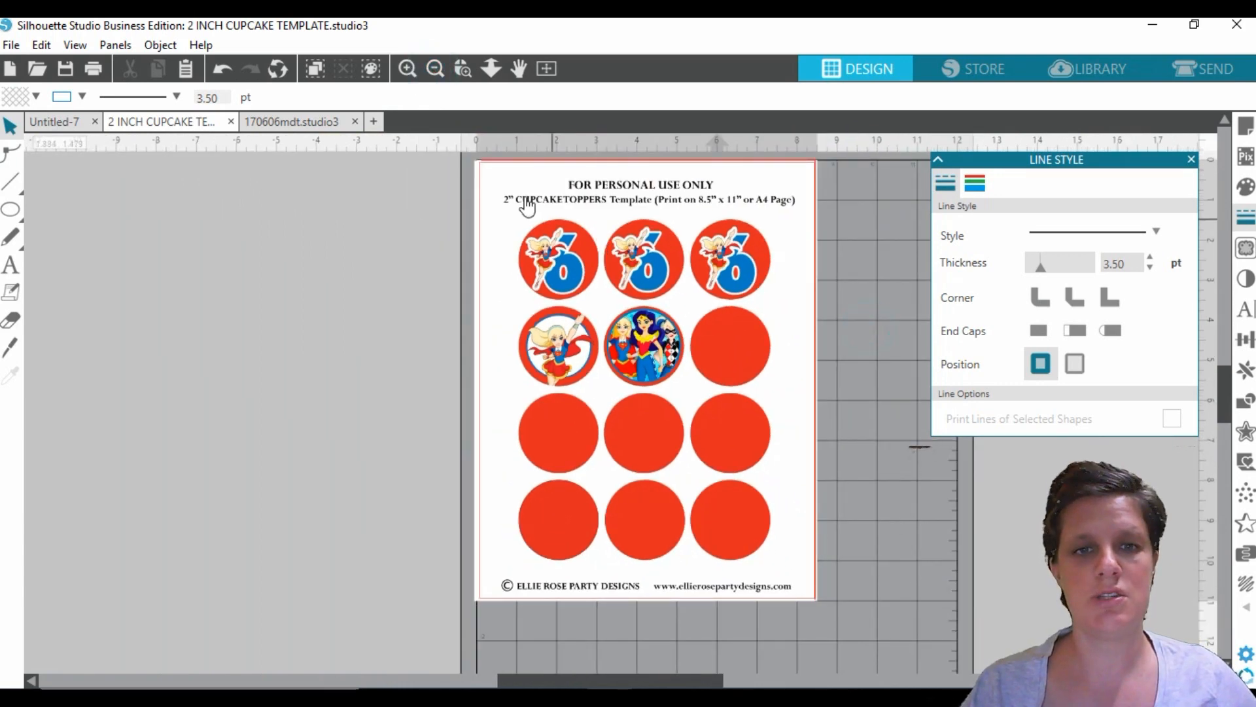
left_click(436, 168)
left_click(545, 198)
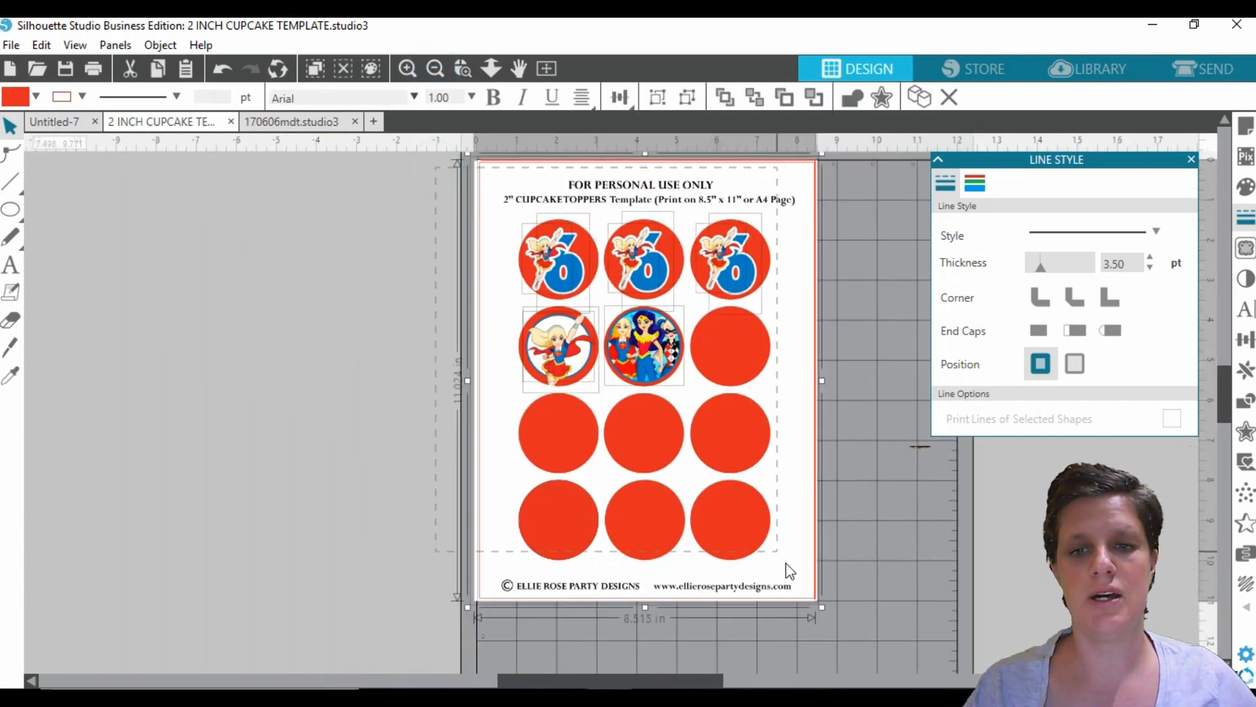
left_click_drag(780, 484, 402, 465)
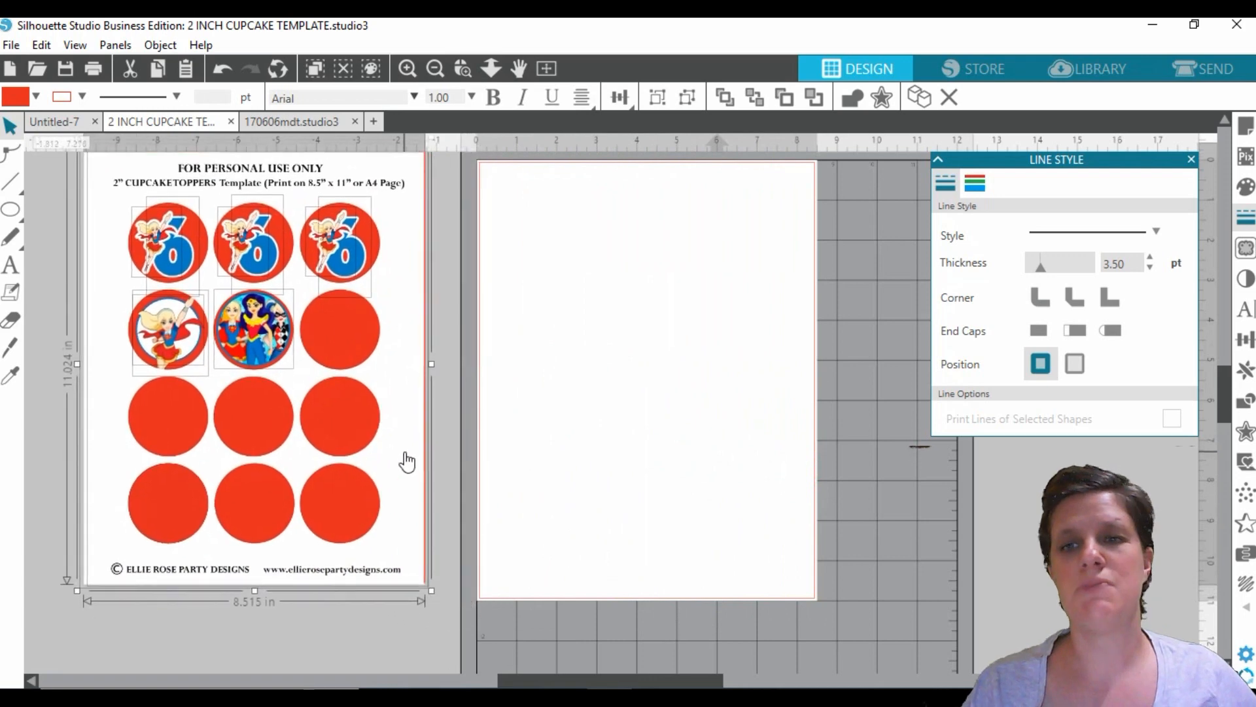
left_click(999, 536)
Open the 2 INCH SQUARE CUPCAKE TEMPLATE from the TEMPLATES folder in the Library.
left_click(1093, 70)
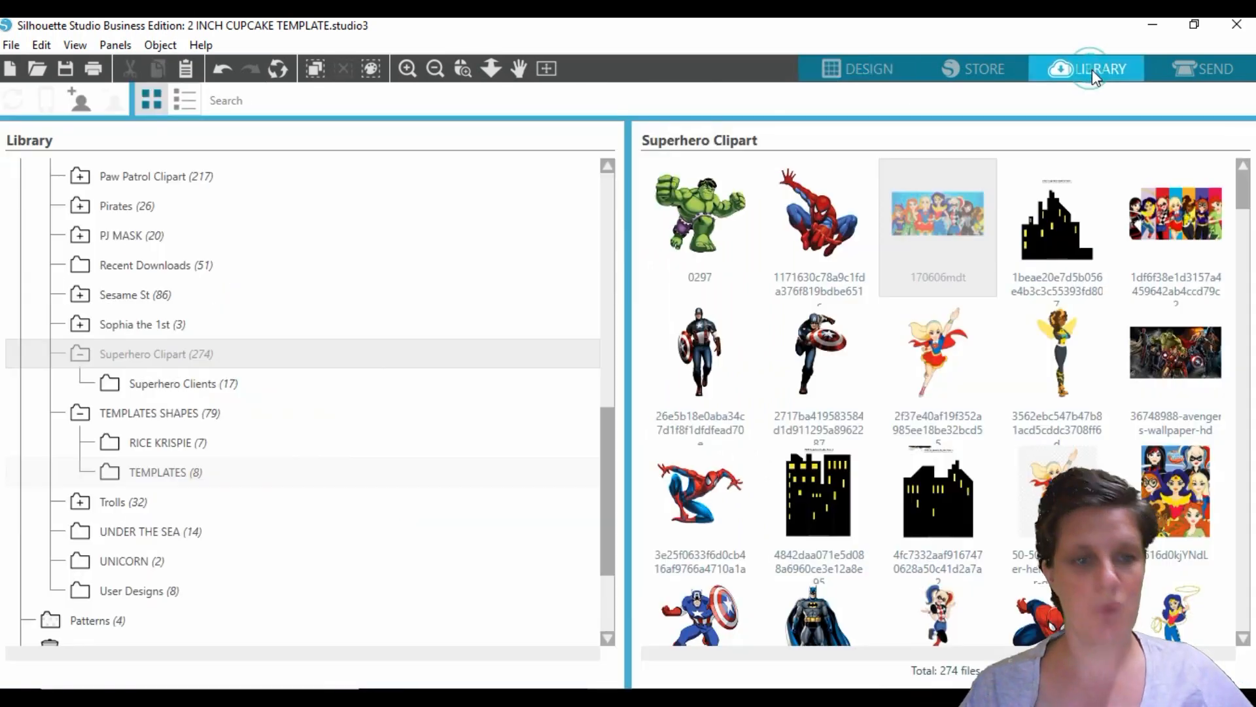
left_click(161, 475)
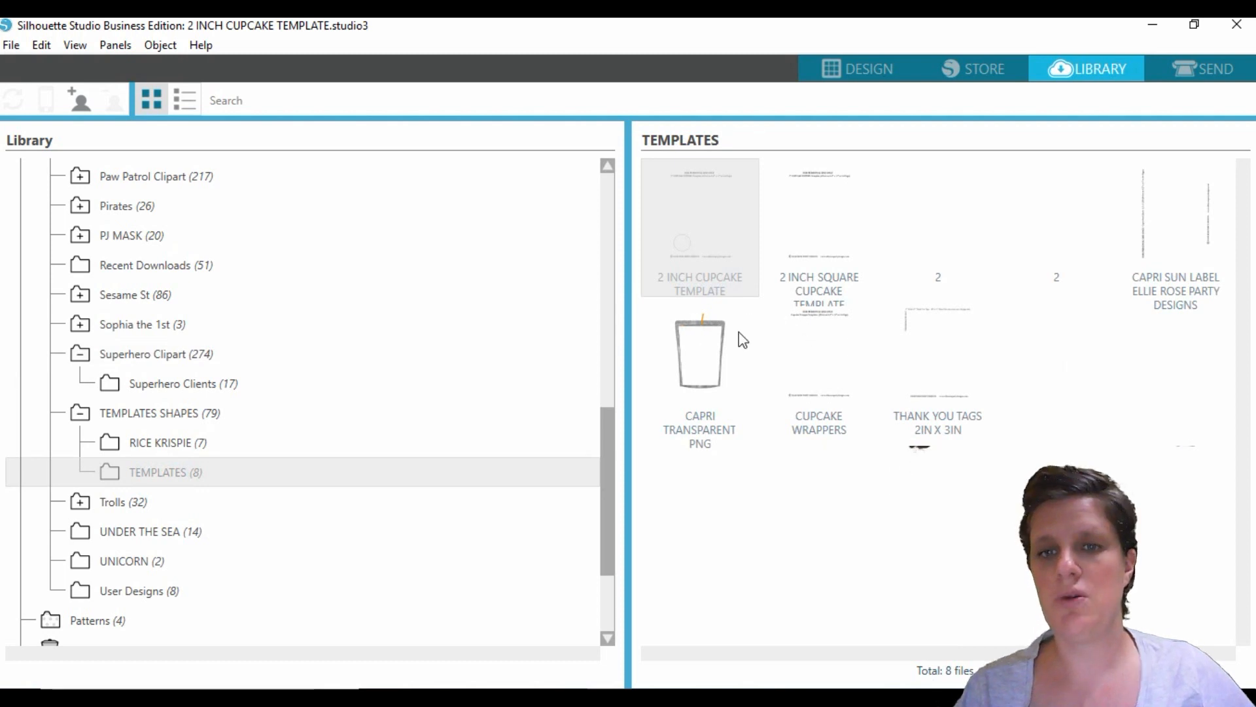
left_click(825, 265)
right_click(829, 252)
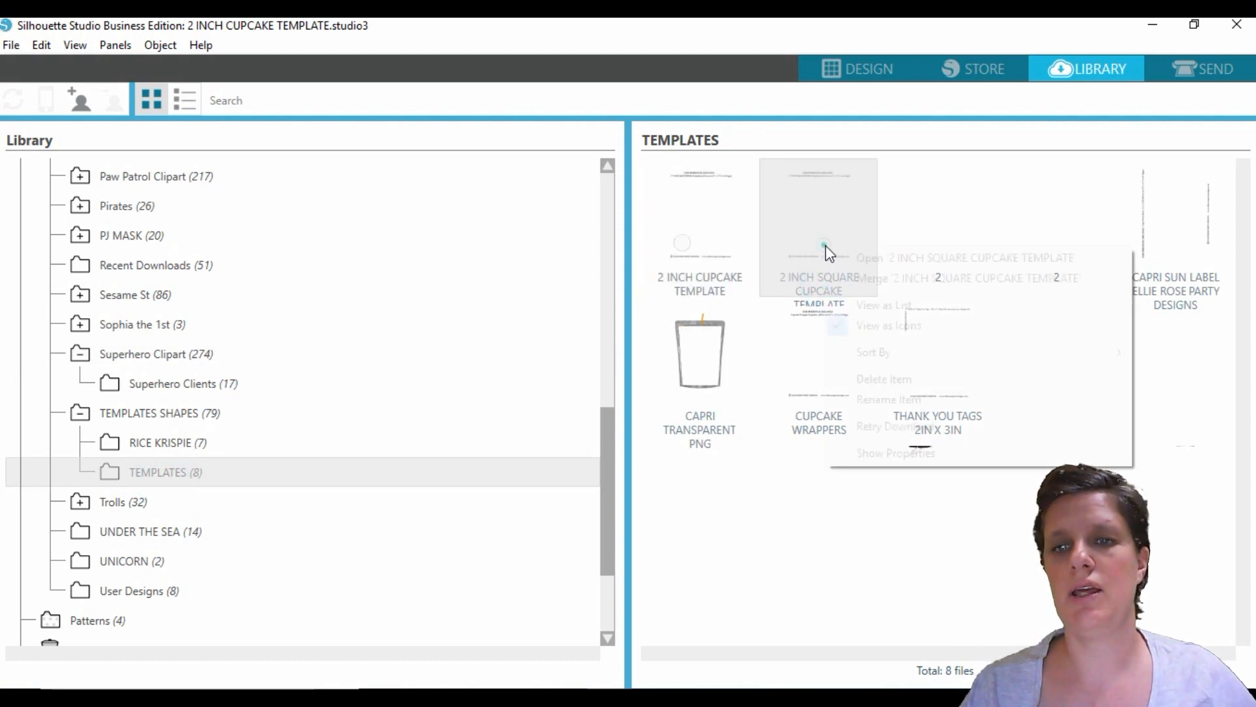
left_click(875, 257)
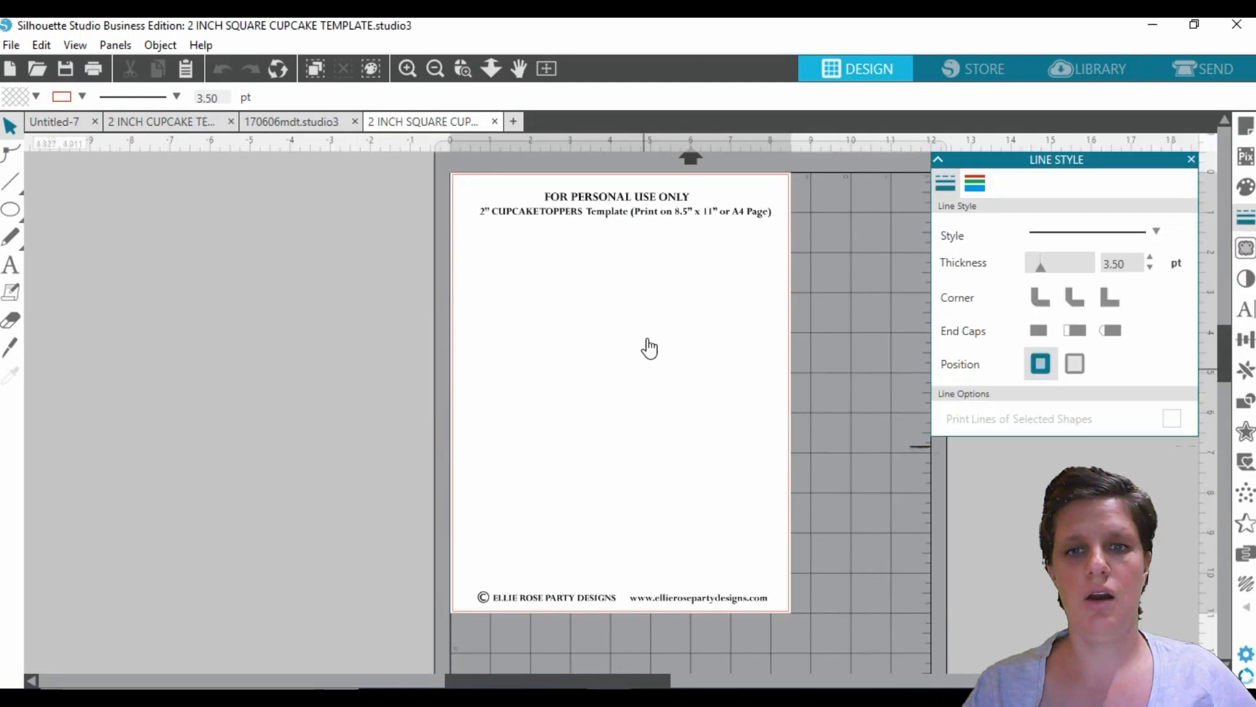
Cut the square template, paste it into the 2 INCH CUPCAKE TEMPLATE document, and shift it partly off the page.
right_click(729, 204)
left_click(769, 264)
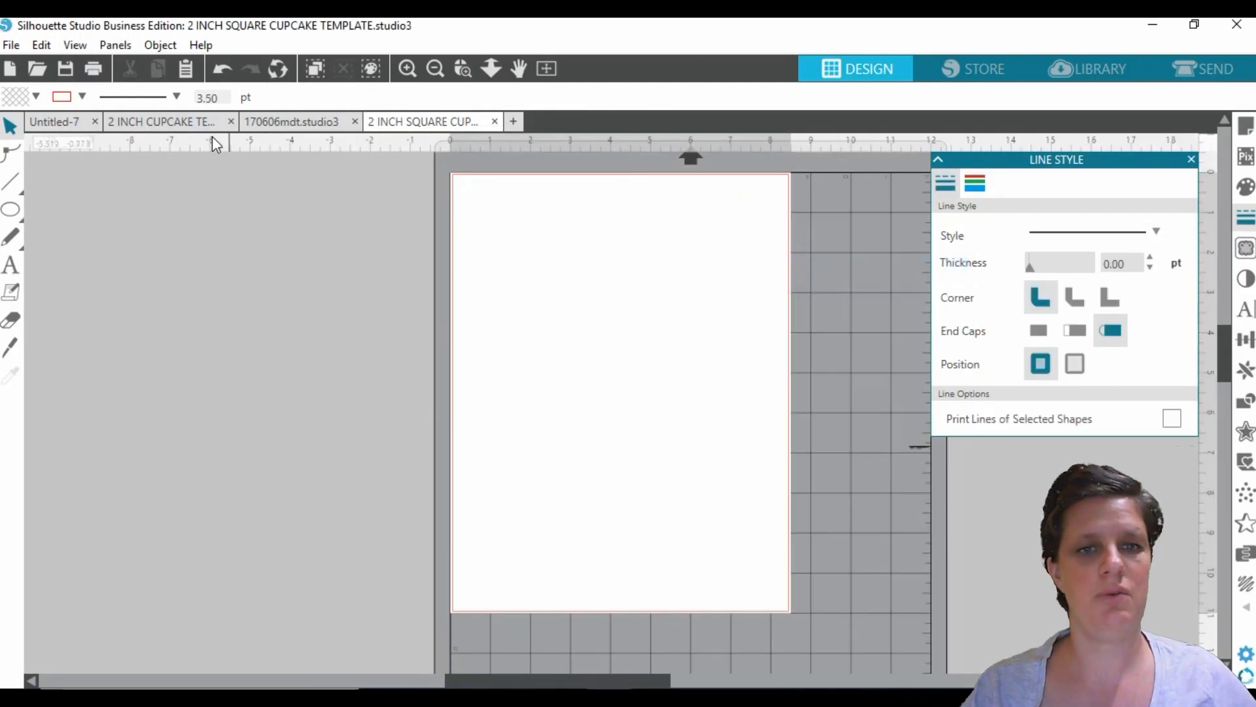
left_click(164, 121)
right_click(549, 206)
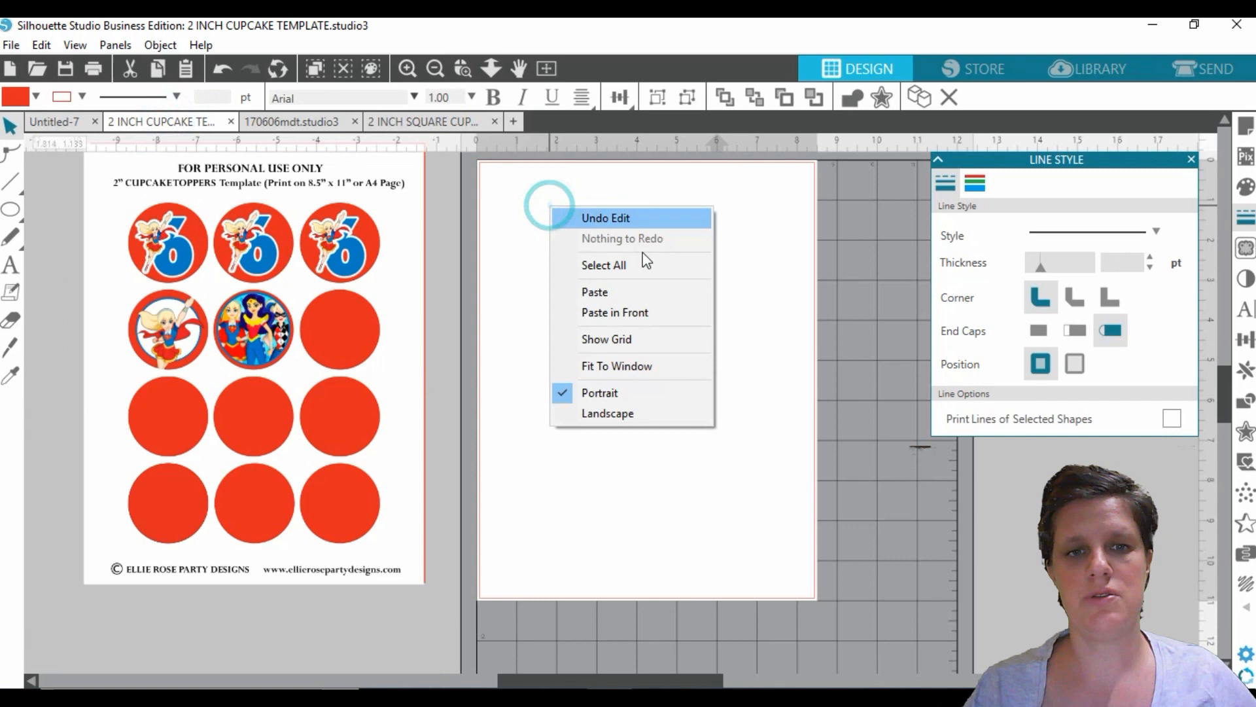
left_click(623, 292)
left_click(686, 178)
left_click_drag(720, 206, 781, 358)
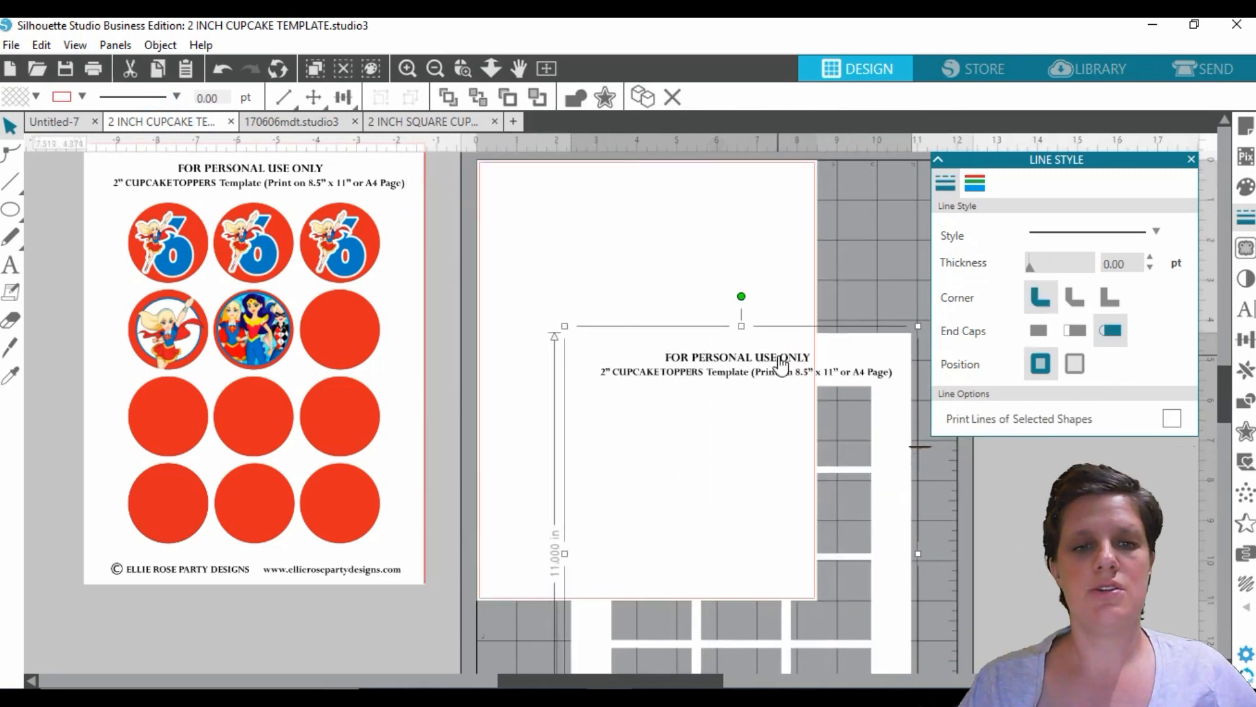
Move the red background onto the page and position the square template over it.
left_click_drag(407, 304, 795, 323)
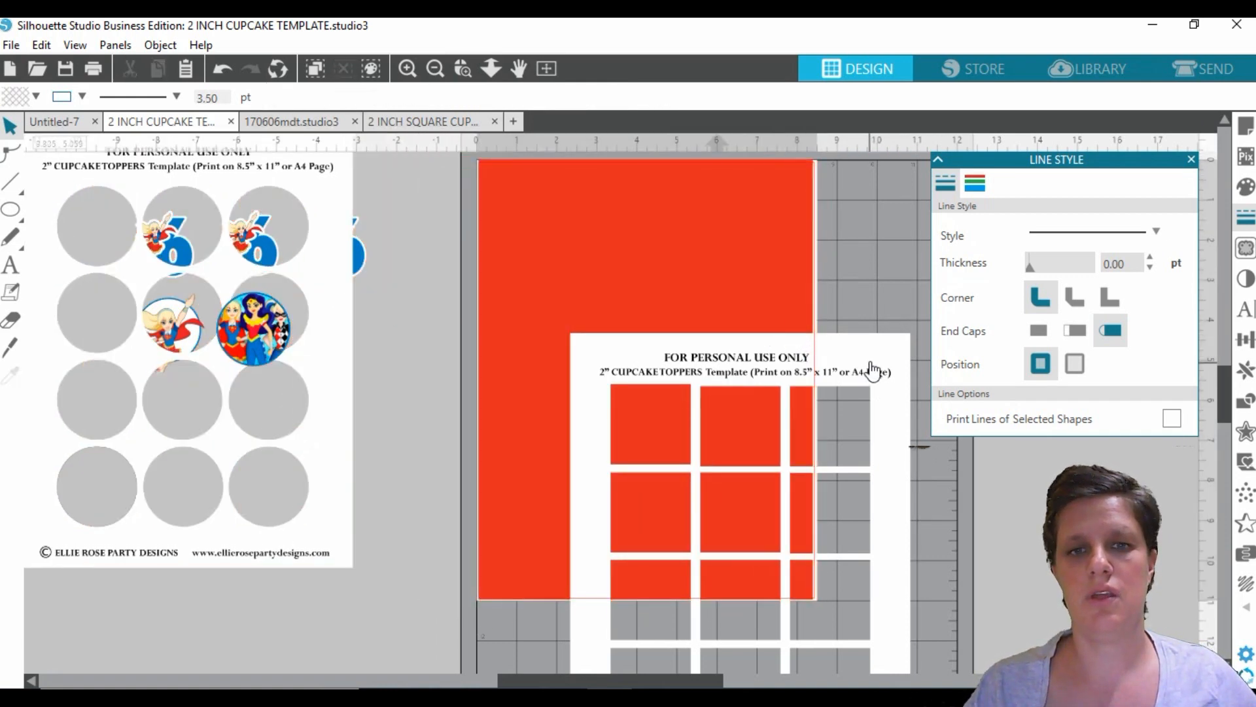
left_click_drag(867, 364, 783, 197)
left_click(780, 194)
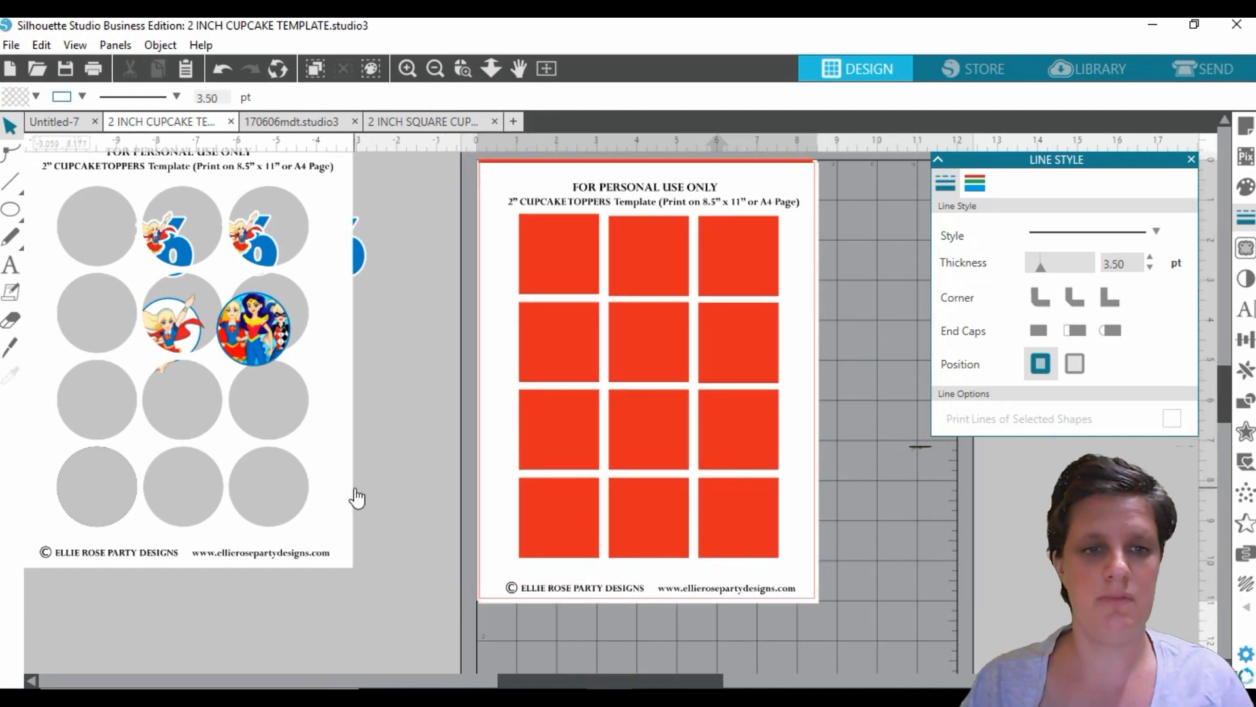
Move the circle template away from the artwork and place a 6 with Supergirl on each of the first two top-row squares.
left_click_drag(340, 494, 177, 510)
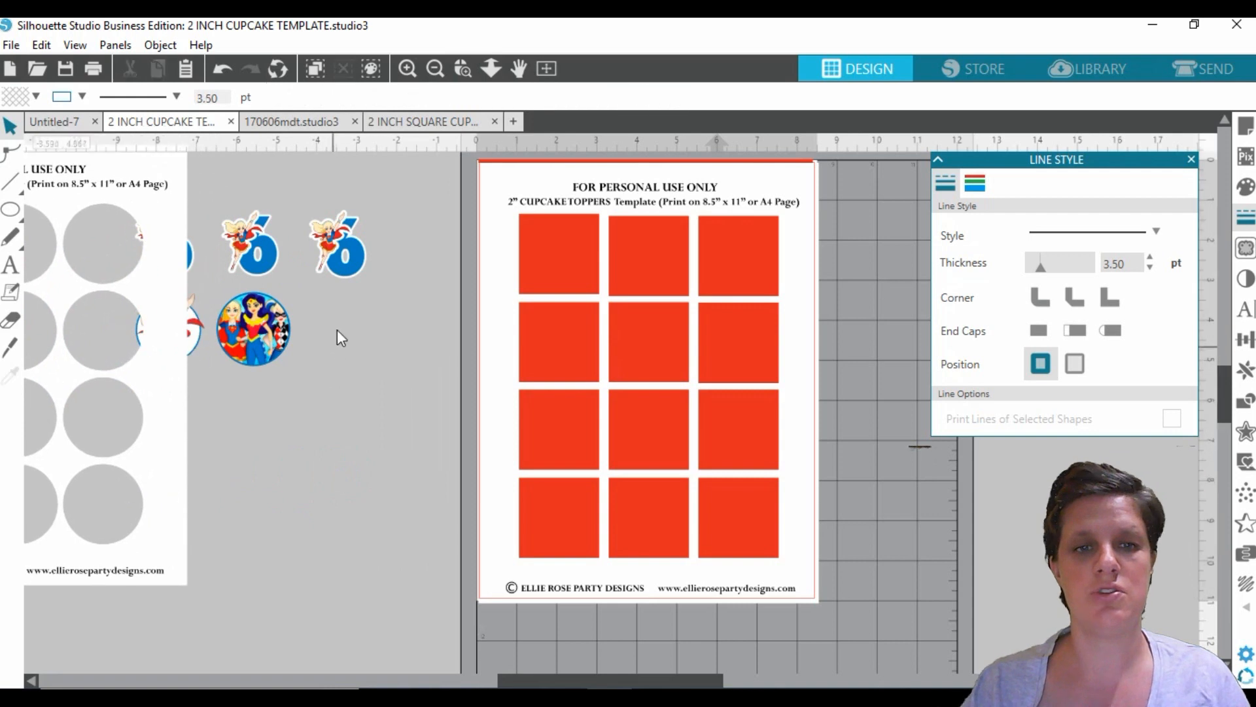
left_click_drag(361, 275, 580, 278)
left_click_drag(336, 252, 562, 265)
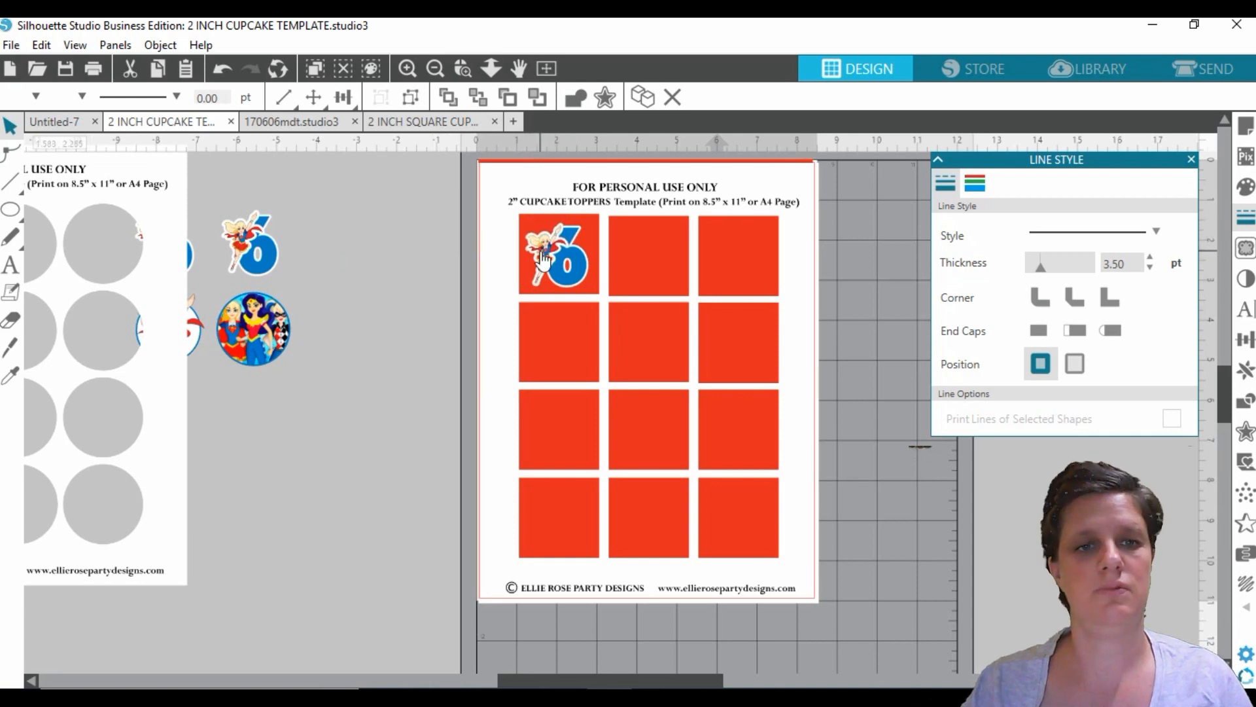
left_click(293, 304)
left_click_drag(252, 272, 670, 278)
left_click_drag(244, 250, 638, 261)
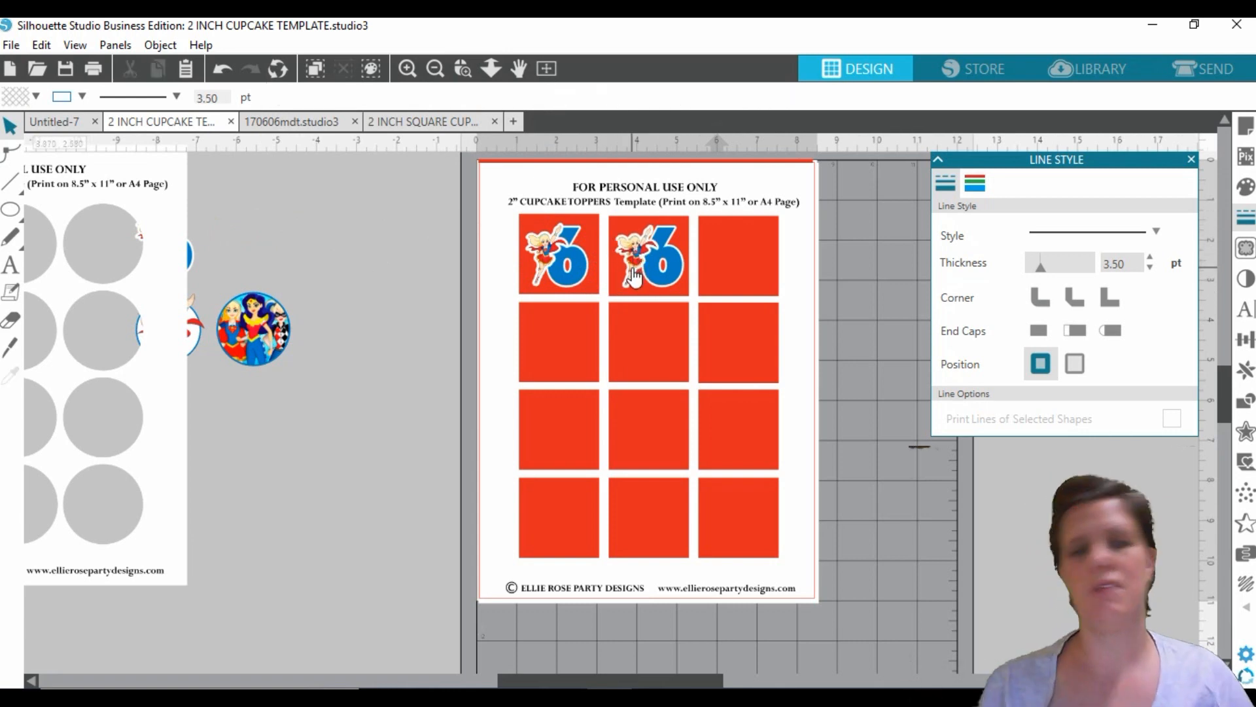
Place the superhero picture circle on the middle second-row square and the blue-outlined white circle on the first square of that row.
left_click_drag(259, 330, 665, 340)
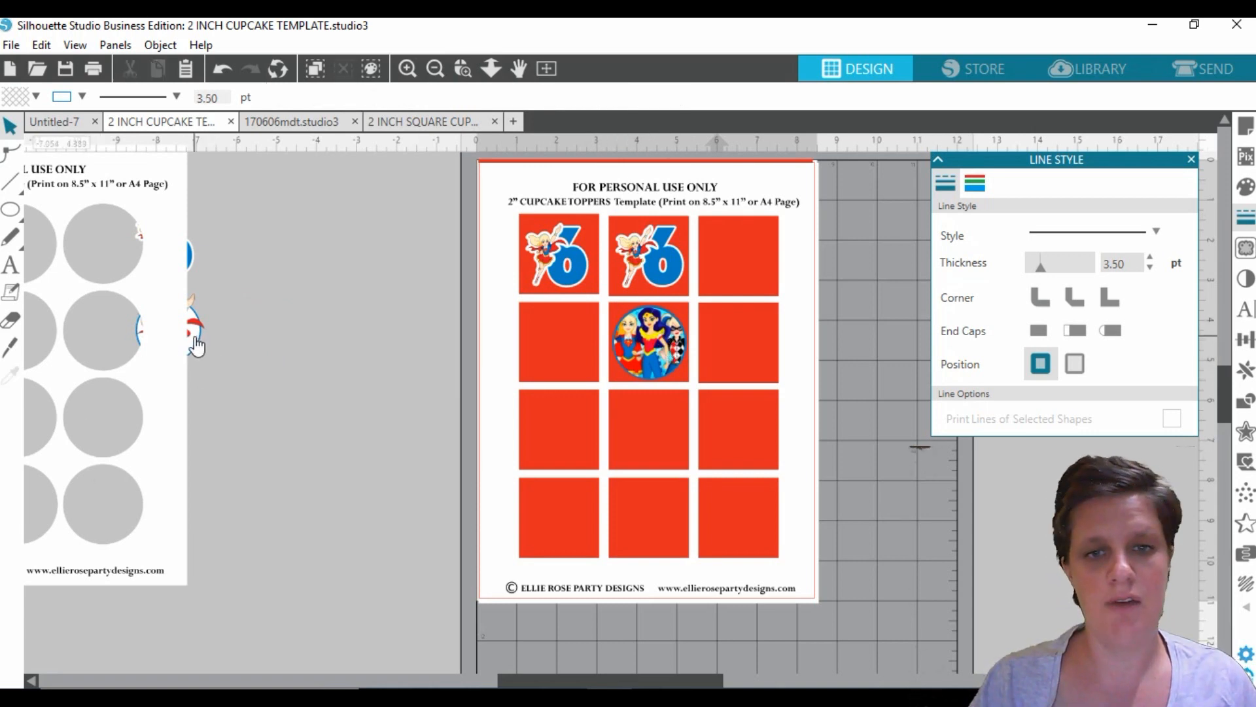
left_click_drag(196, 341, 587, 357)
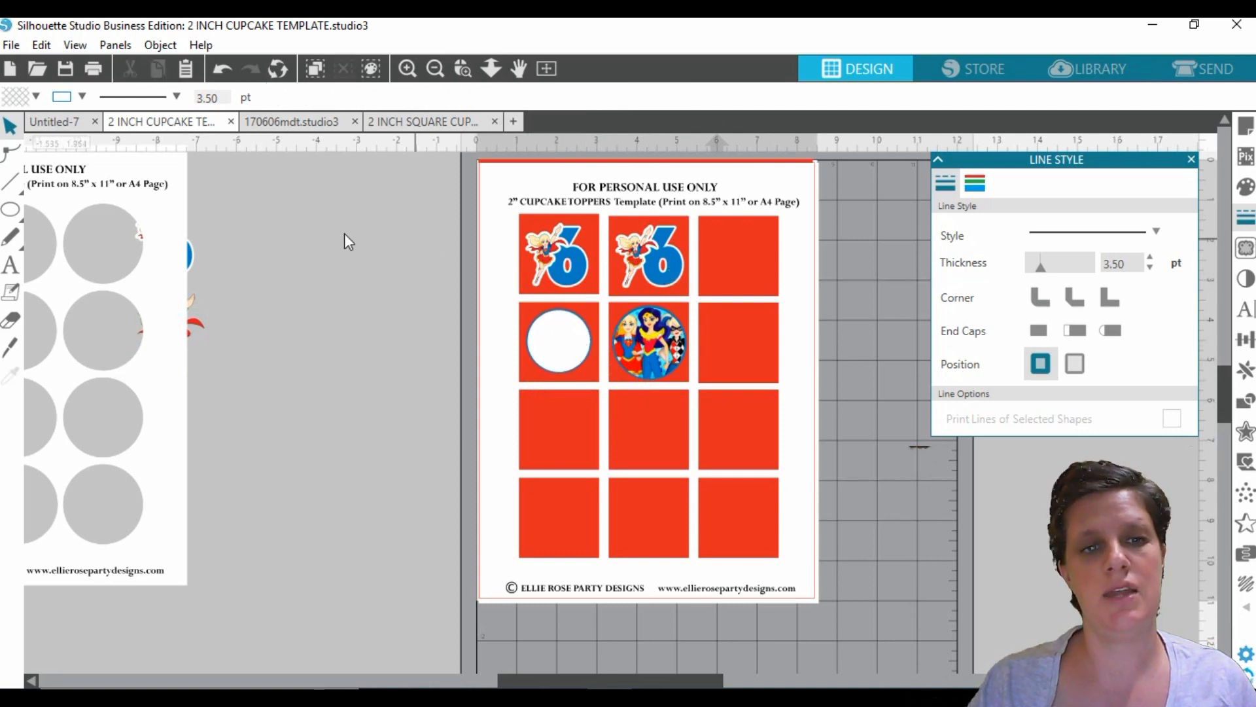
Move the remaining blue 6 out from behind the circle template onto the blank area and bring it to the front.
left_click_drag(190, 257, 409, 368)
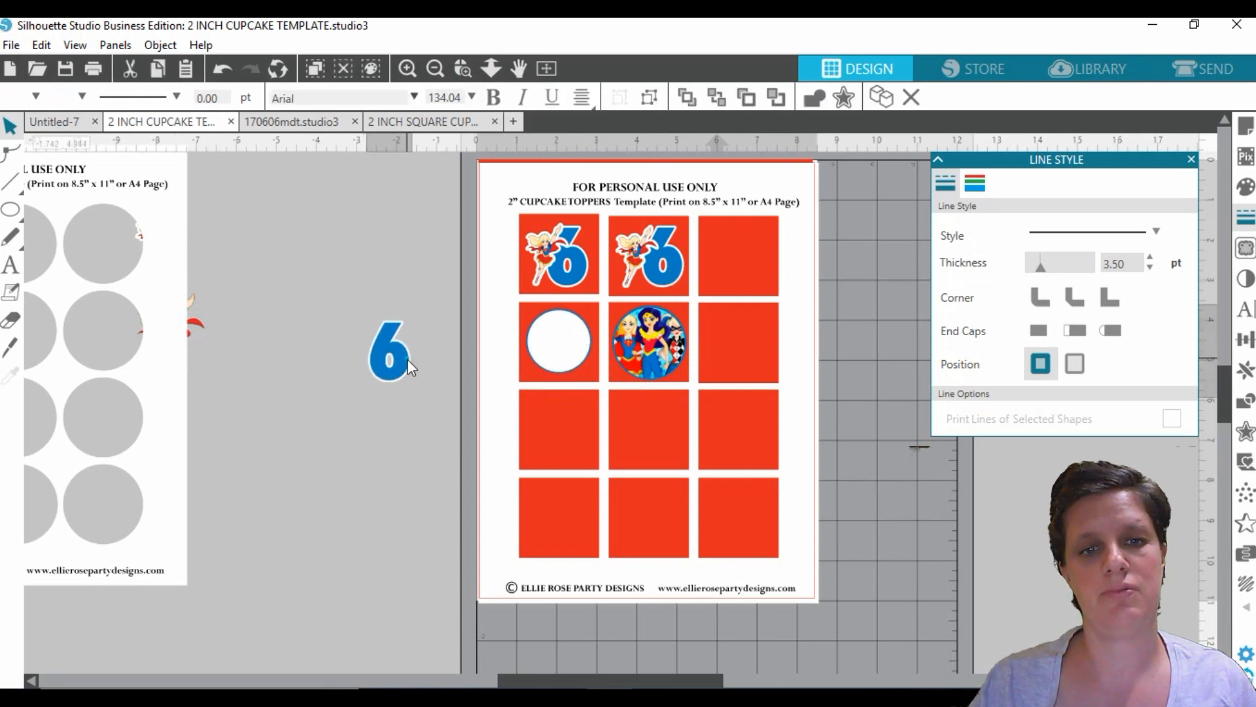
left_click_drag(417, 299, 406, 322)
left_click_drag(379, 375, 432, 382)
right_click(432, 371)
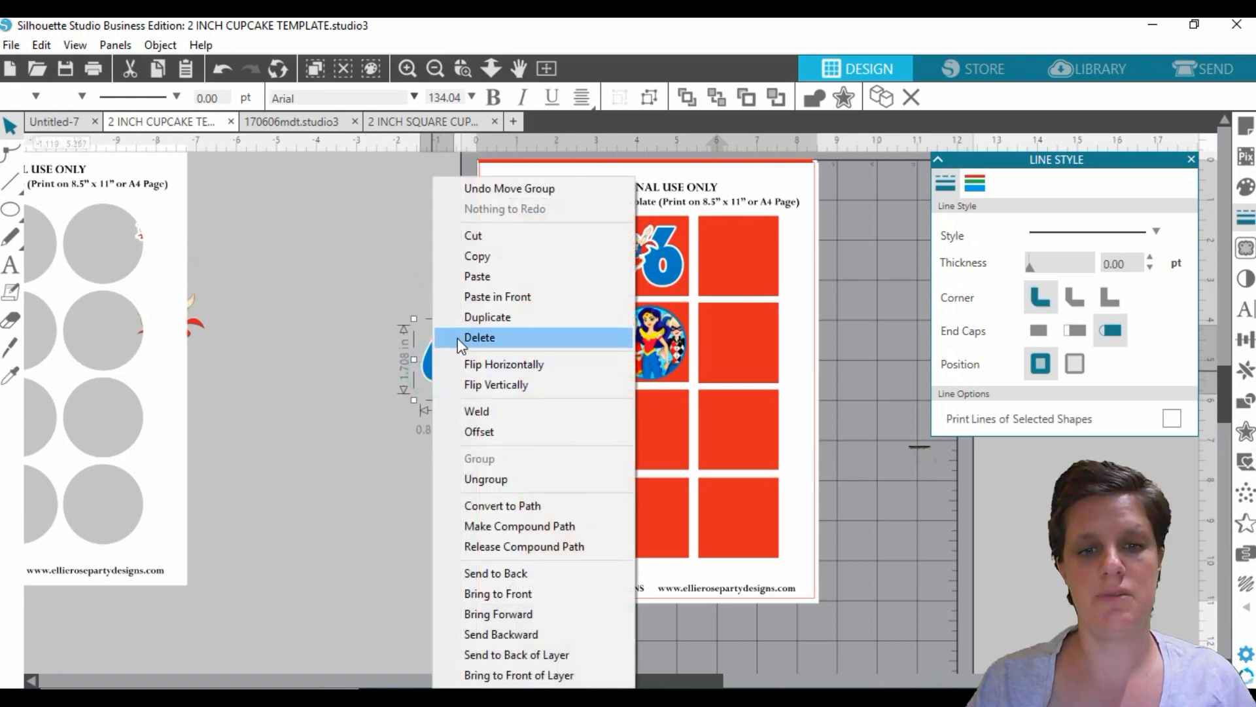
left_click(517, 593)
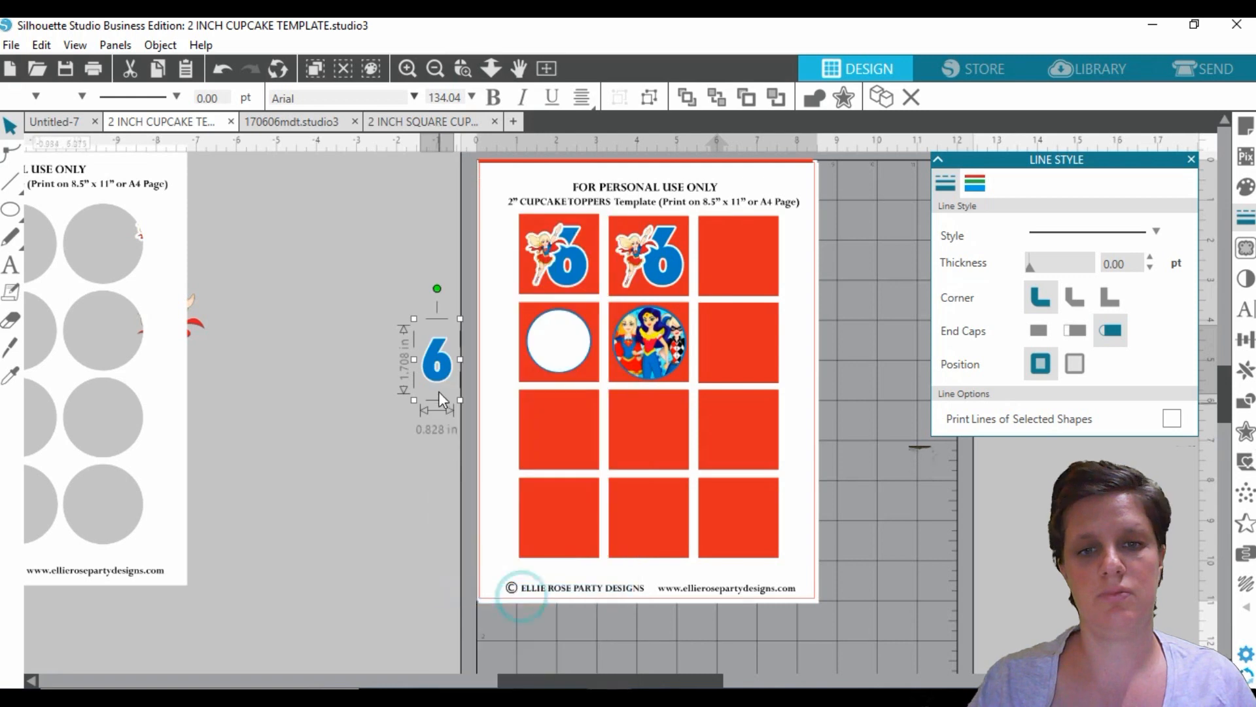
Place the blue 6 inside the white circle on the first second-row square and put Supergirl along the circle's left edge.
left_click_drag(444, 383, 564, 366)
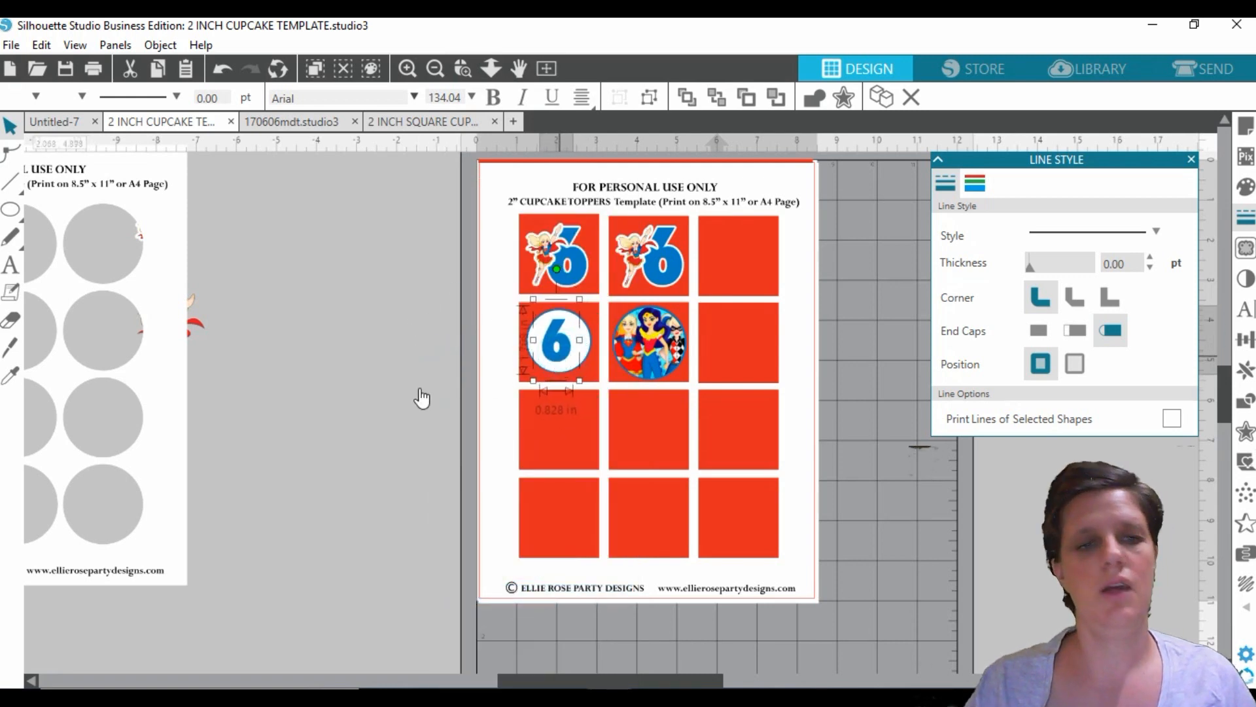
left_click_drag(197, 336, 572, 354)
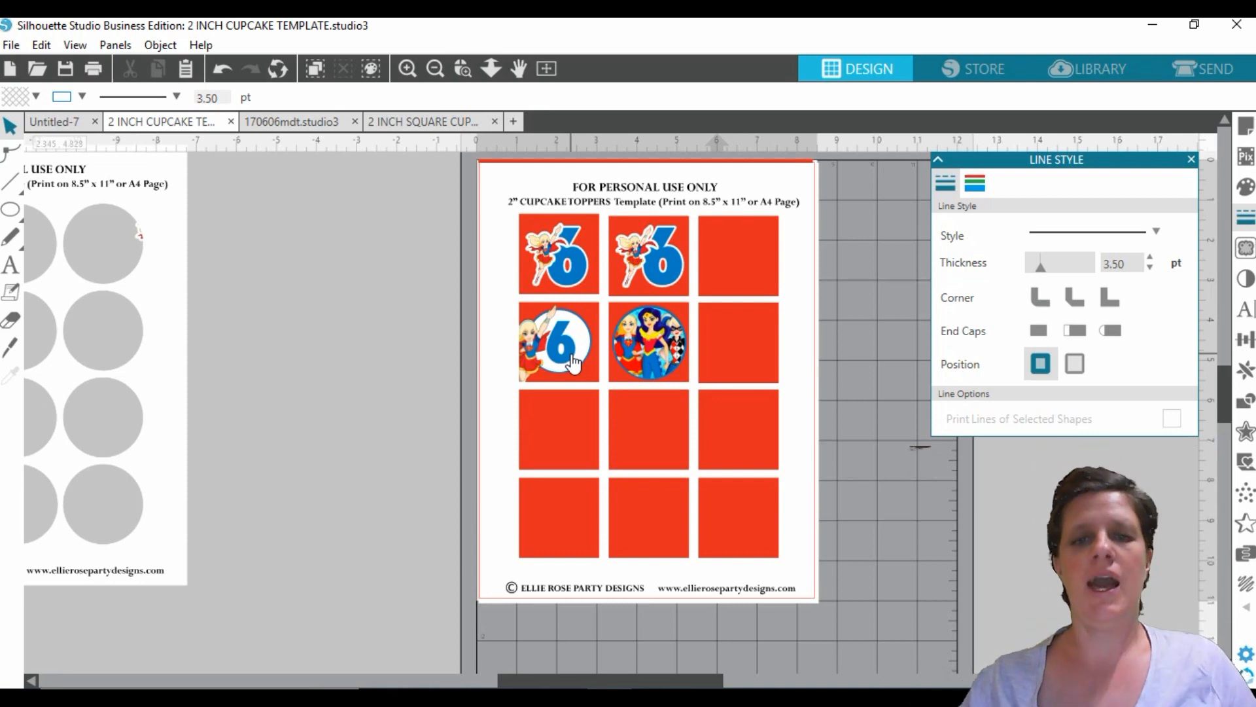
Select all the artwork on the square topper page and group it into one object.
scroll(923, 438, "up", 2)
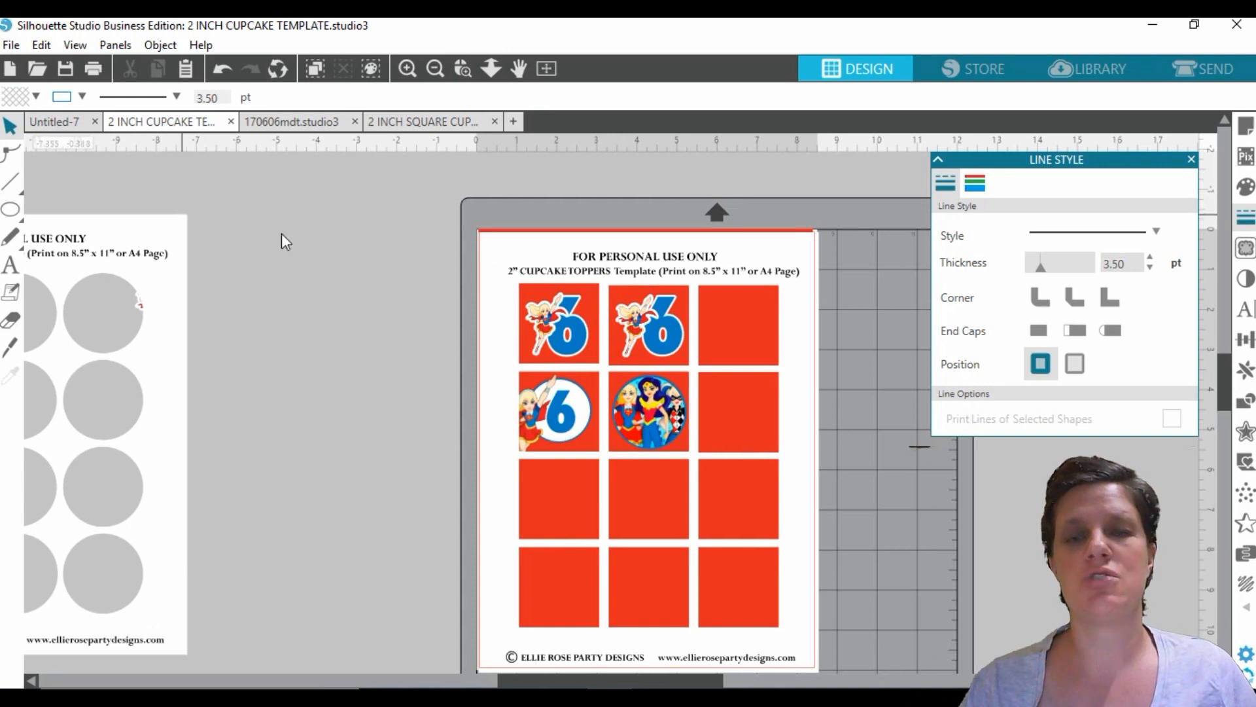
left_click_drag(454, 190, 841, 677)
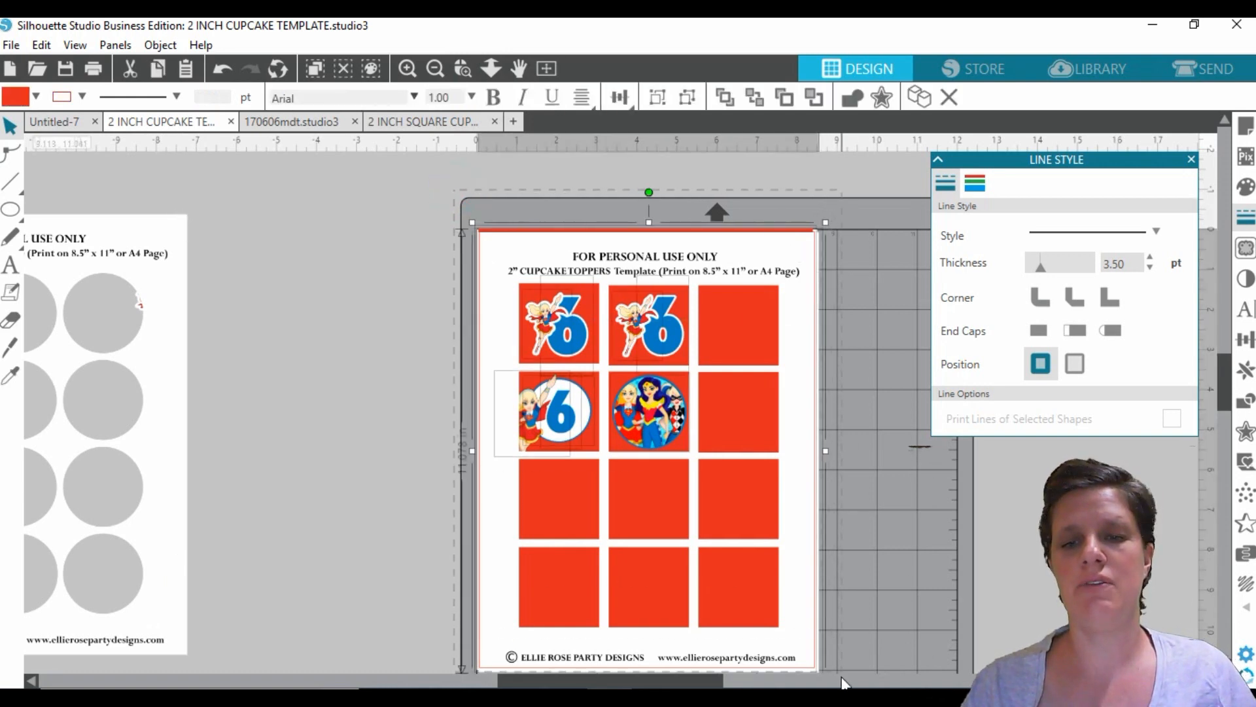
scroll(836, 640, "down", 1)
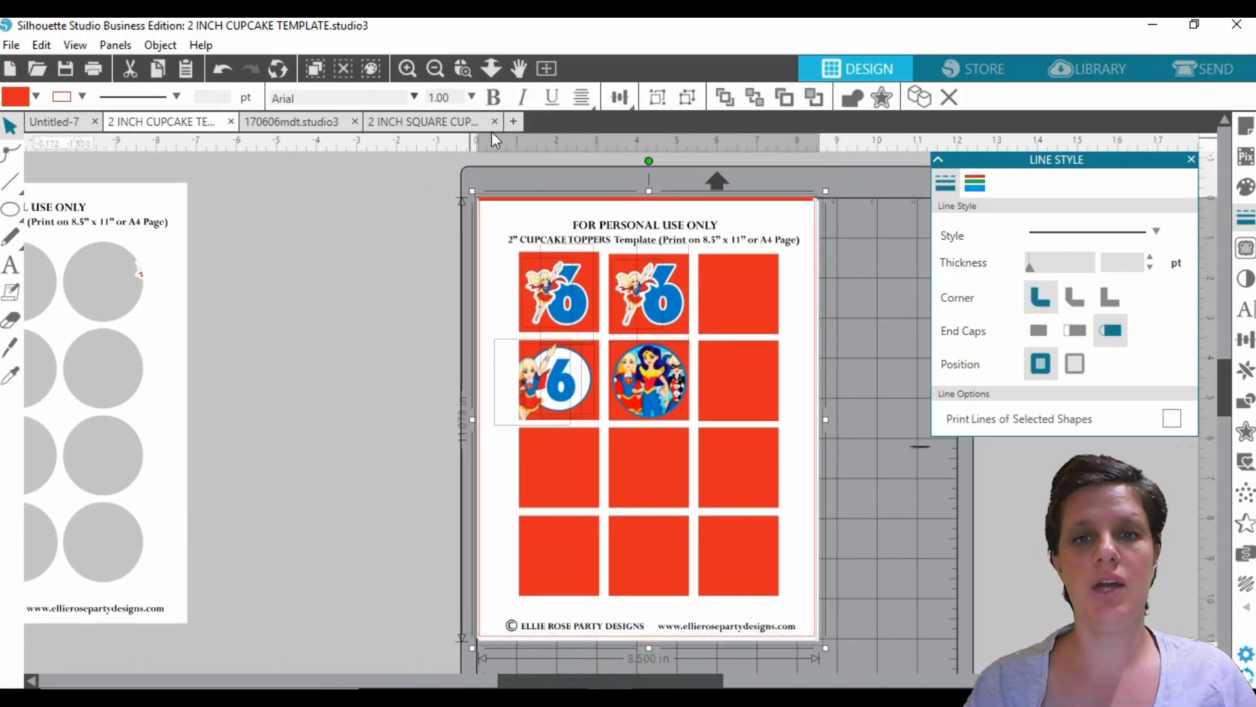
left_click(657, 98)
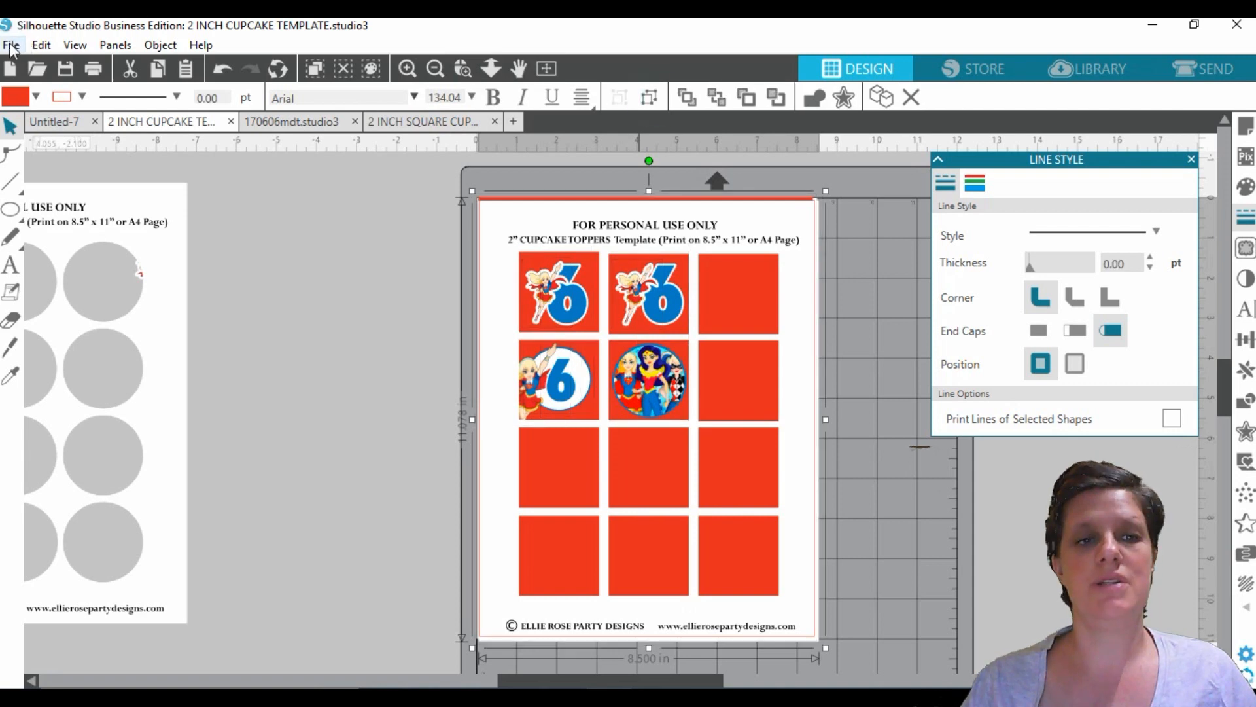
Open the print settings to review the available printers, including Microsoft Print to PDF, and close them without printing.
left_click(12, 47)
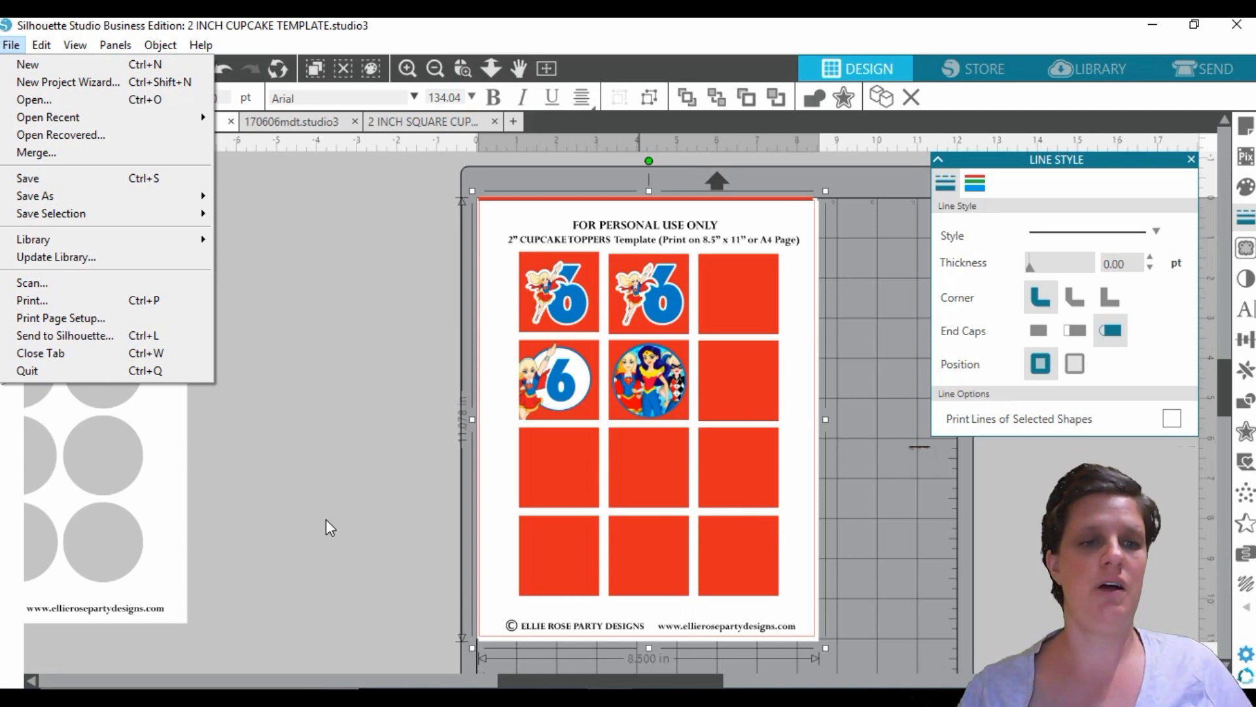
left_click(70, 301)
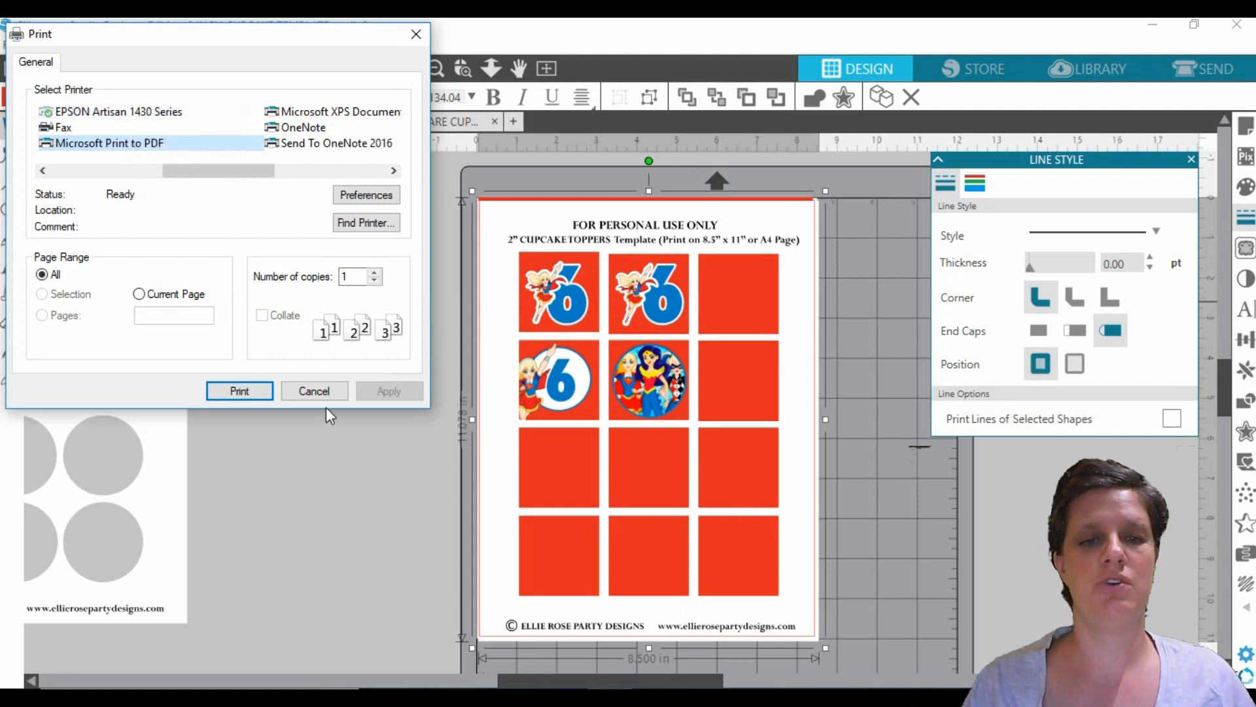
left_click(316, 392)
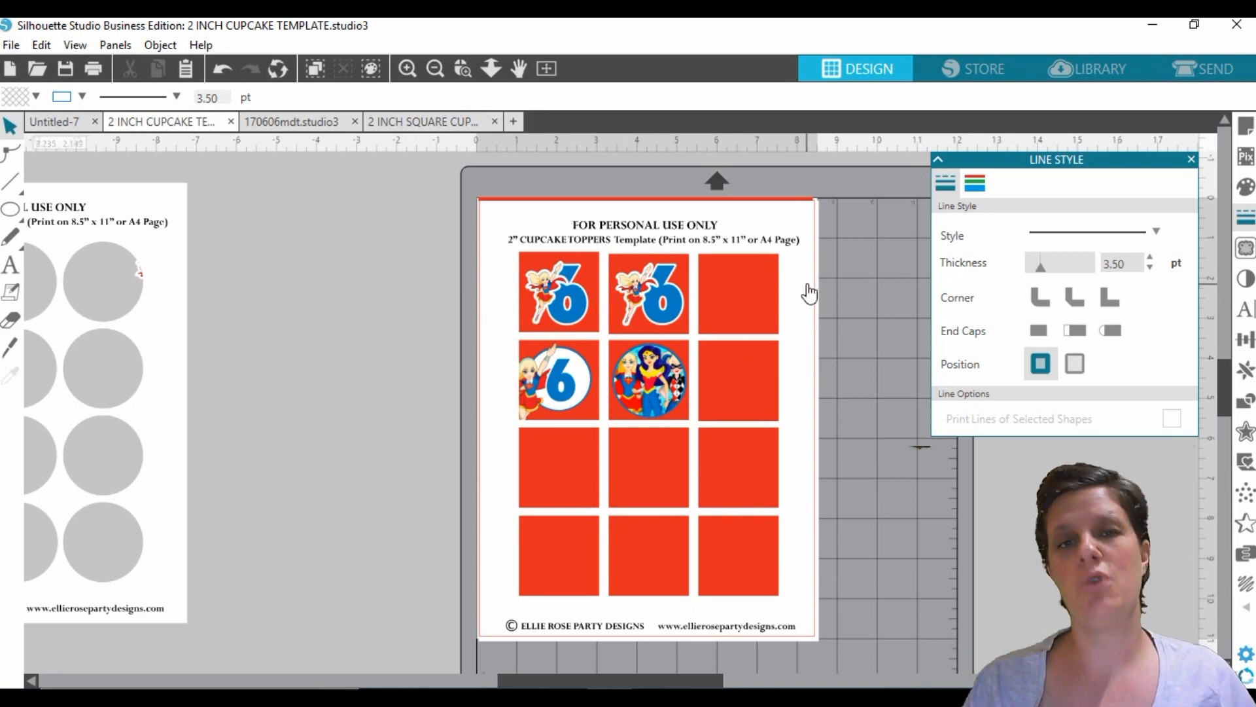
Move the grouped square topper sheet off the page to the blank area on its left and ungroup it.
left_click_drag(810, 293, 454, 276)
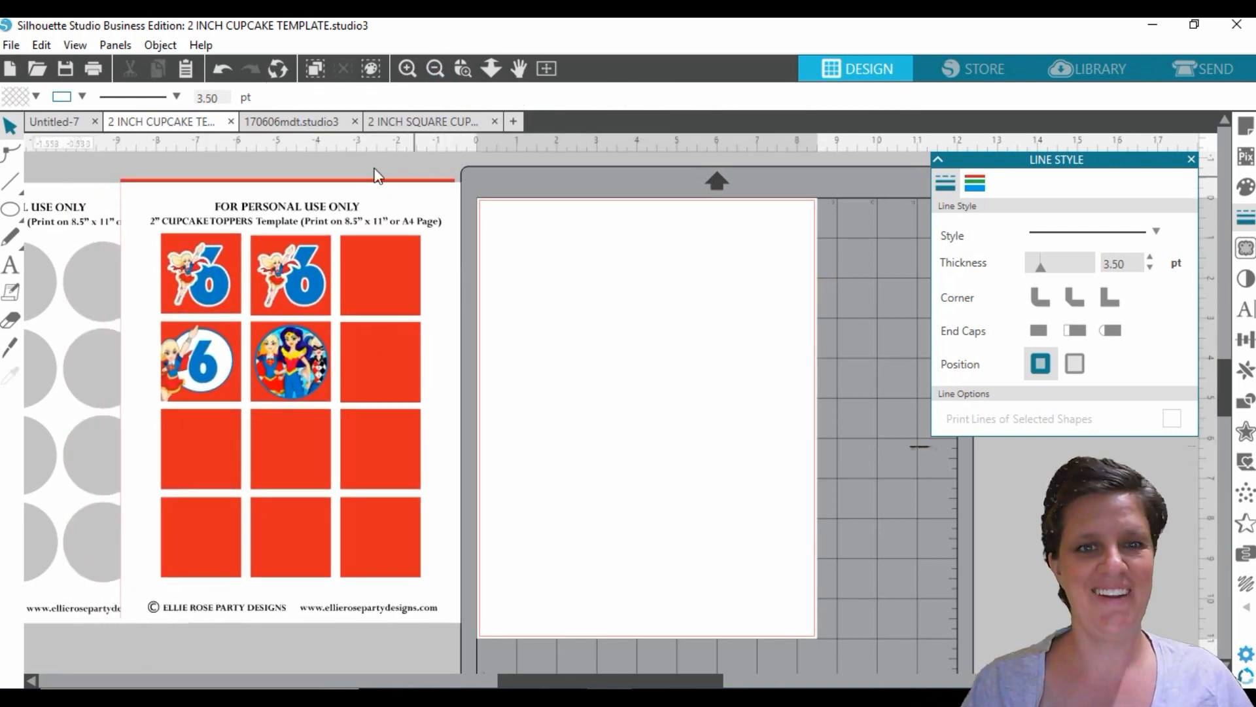
left_click(422, 220)
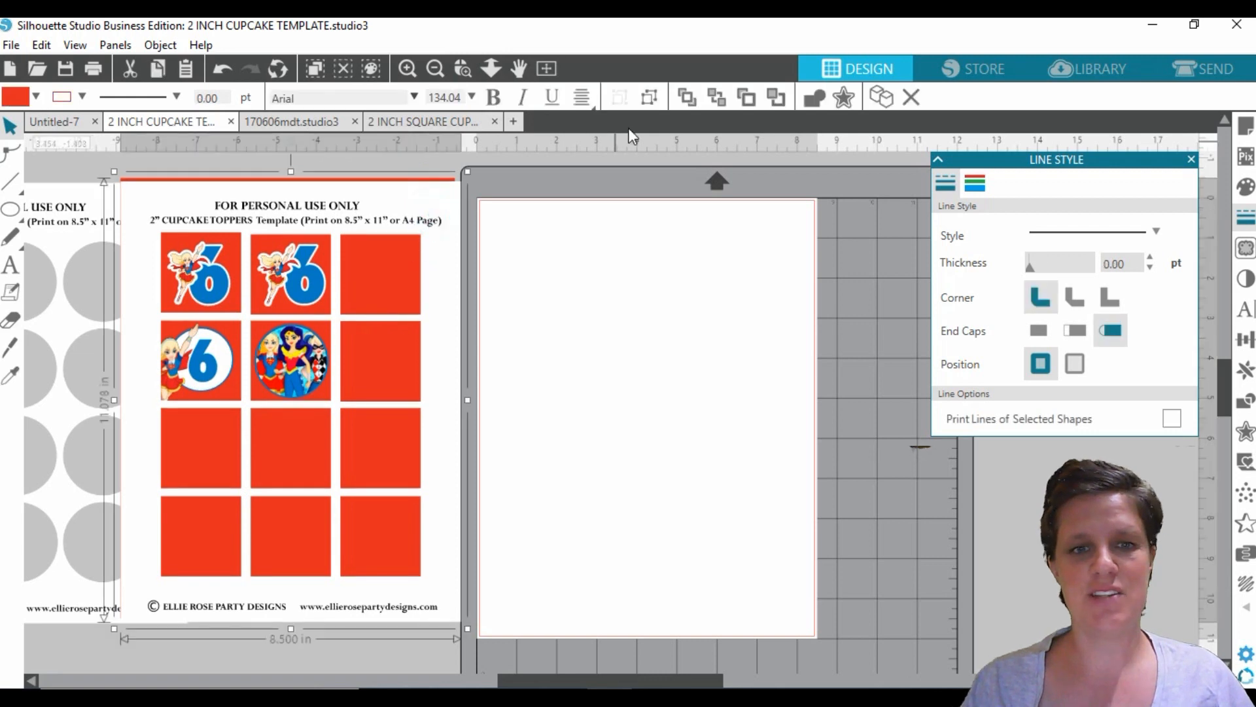
left_click(649, 96)
left_click(867, 252)
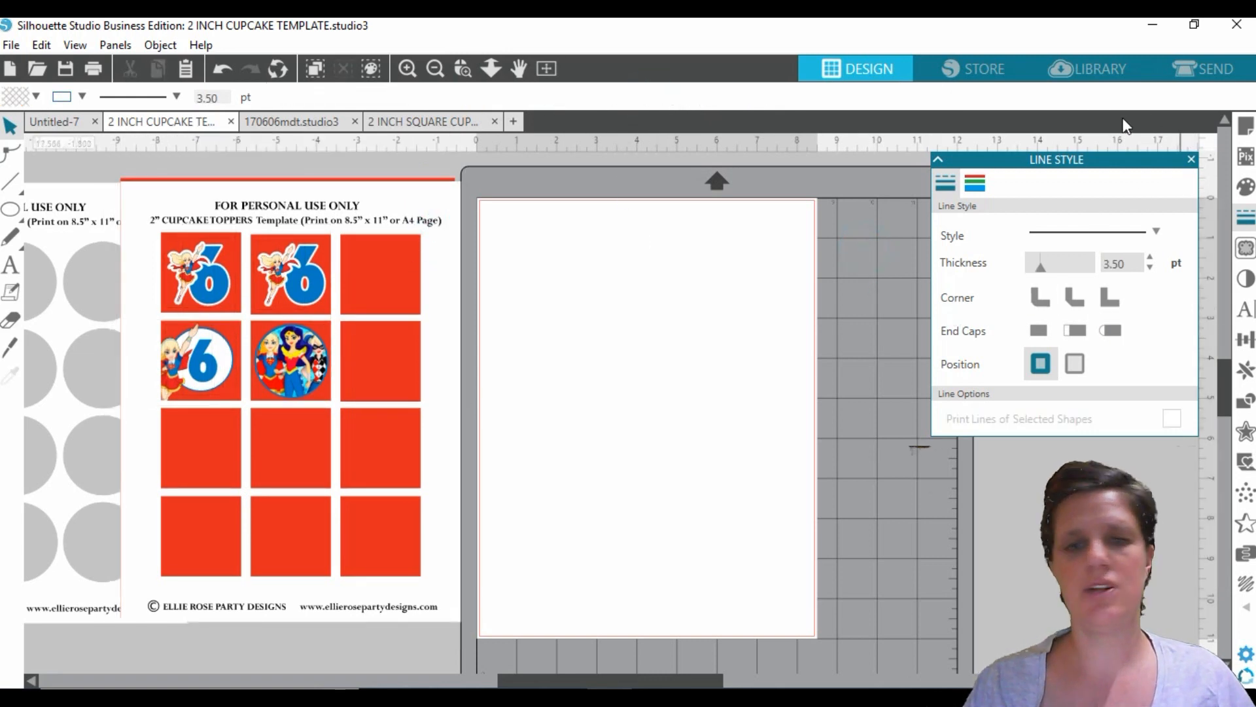
Open the CUPCAKE WRAPPERS template from the TEMPLATES folder of the library.
left_click(1093, 70)
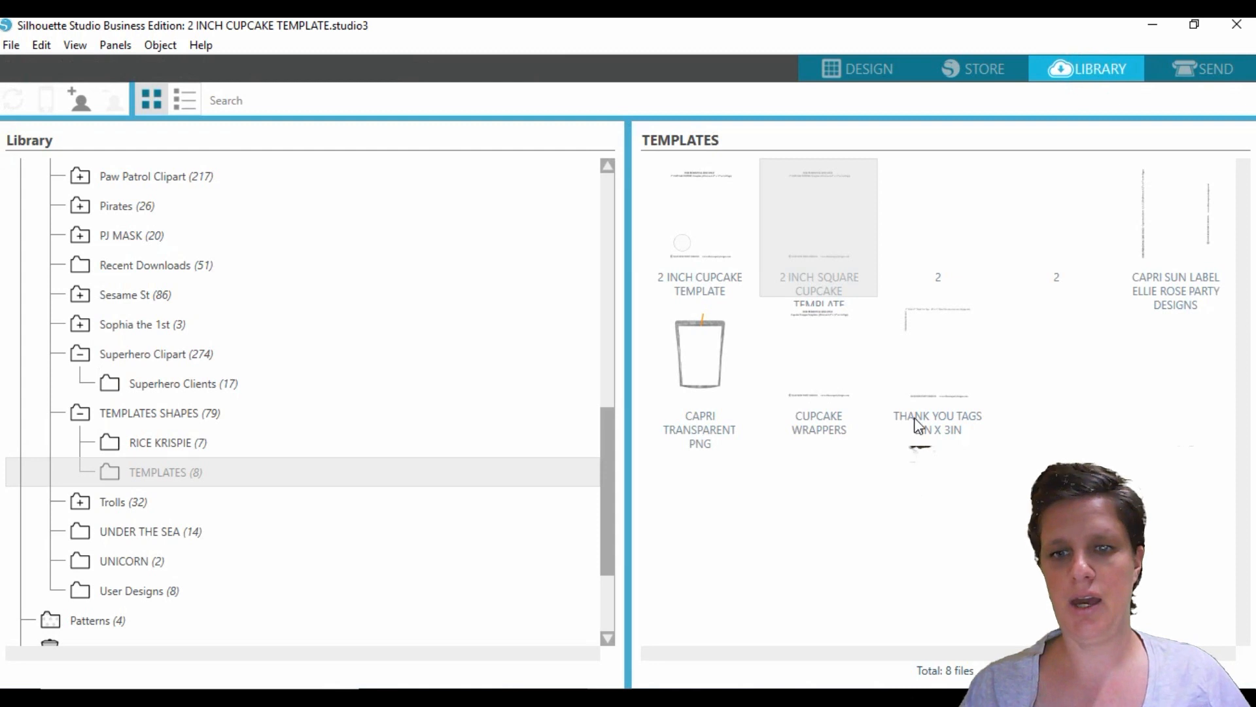
right_click(821, 385)
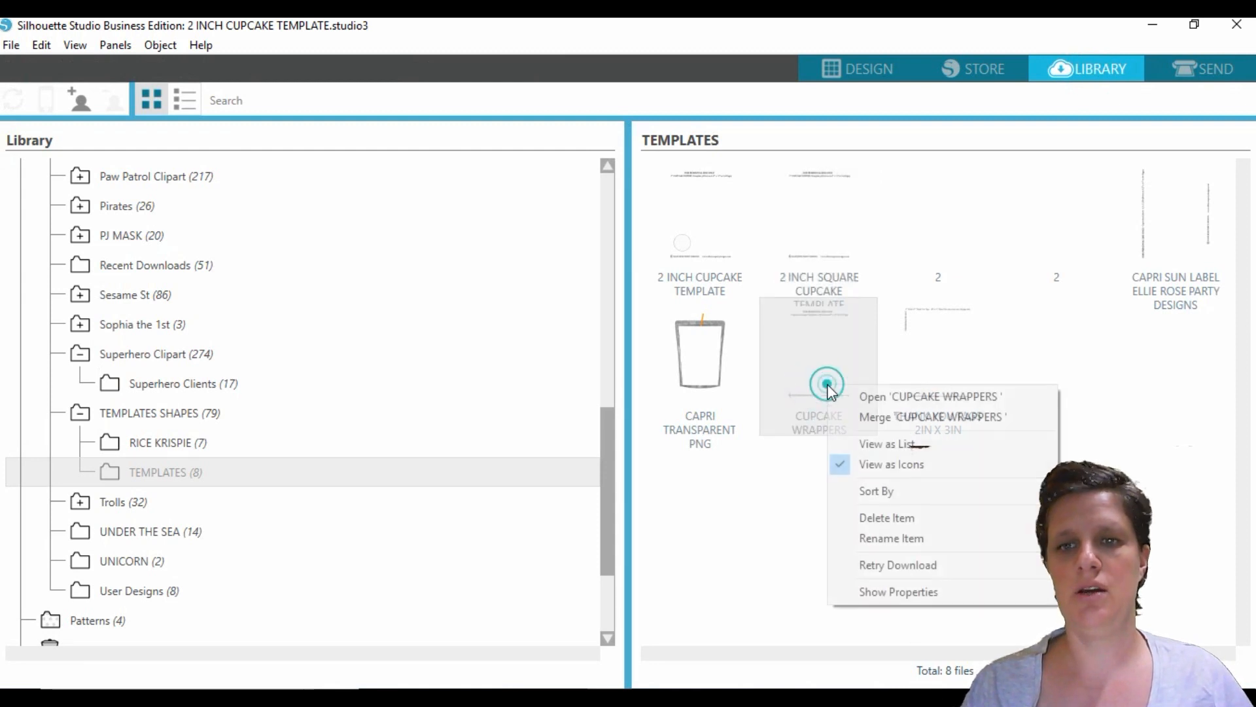
left_click(864, 395)
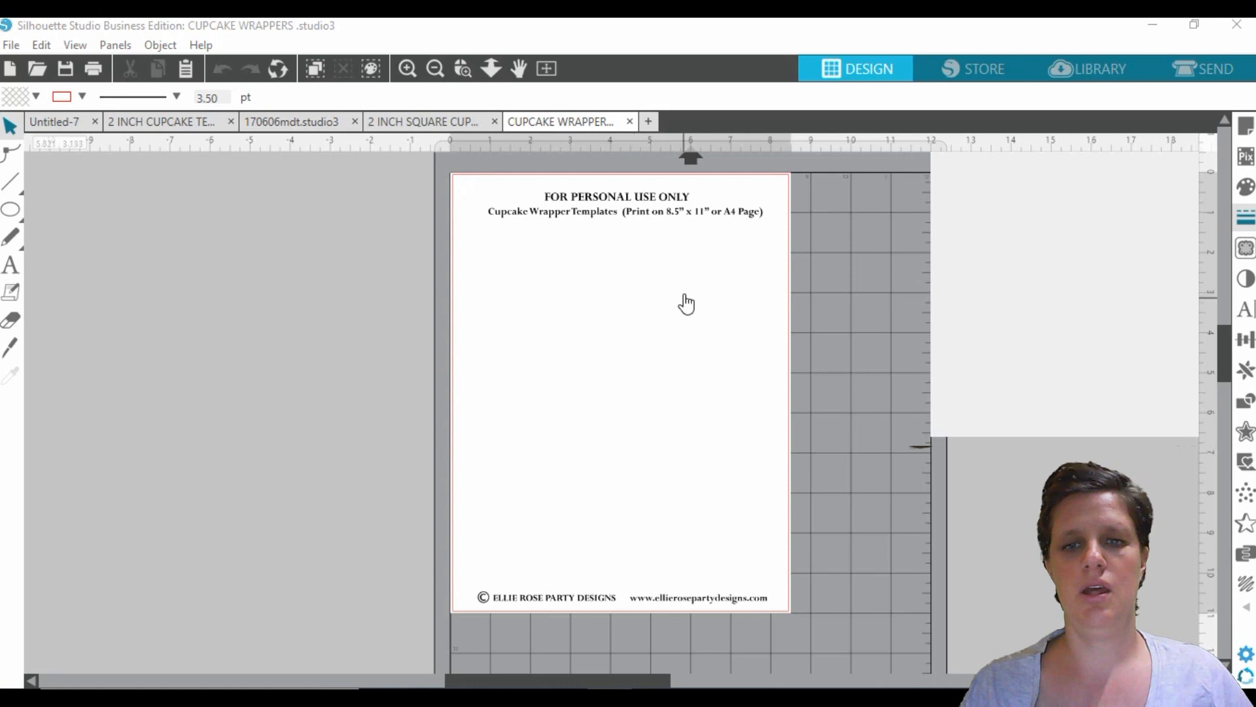
Cut the wrapper template, paste it onto the empty page of the 2 INCH CUPCAKE TEMPLATE document, align it and narrow it to about 8.3 in.
right_click(684, 296)
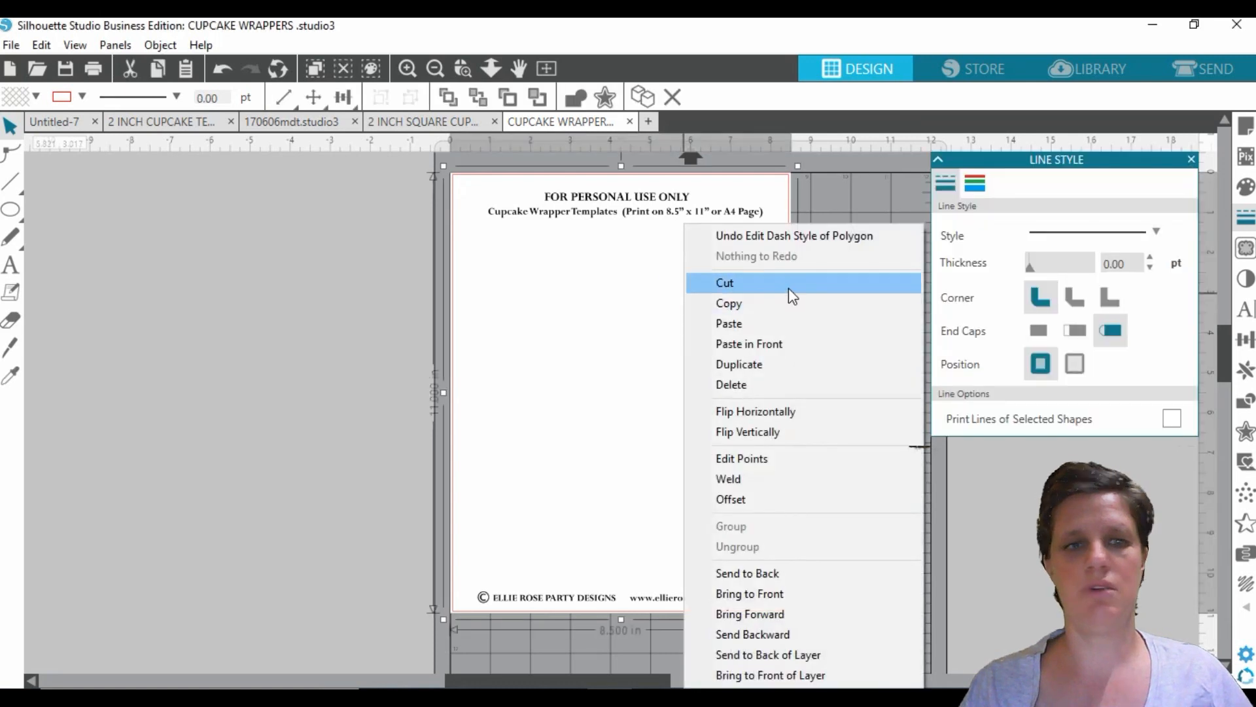
left_click(755, 282)
left_click(160, 123)
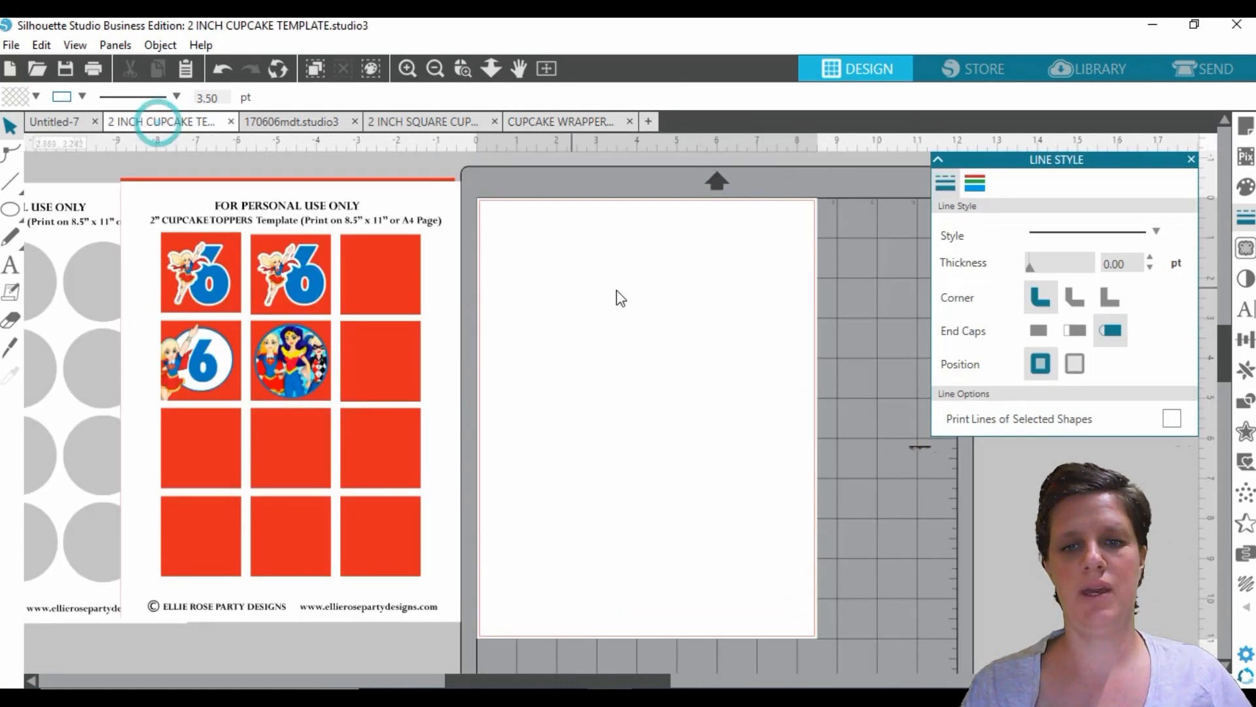
right_click(654, 293)
left_click(720, 376)
left_click_drag(705, 246, 674, 214)
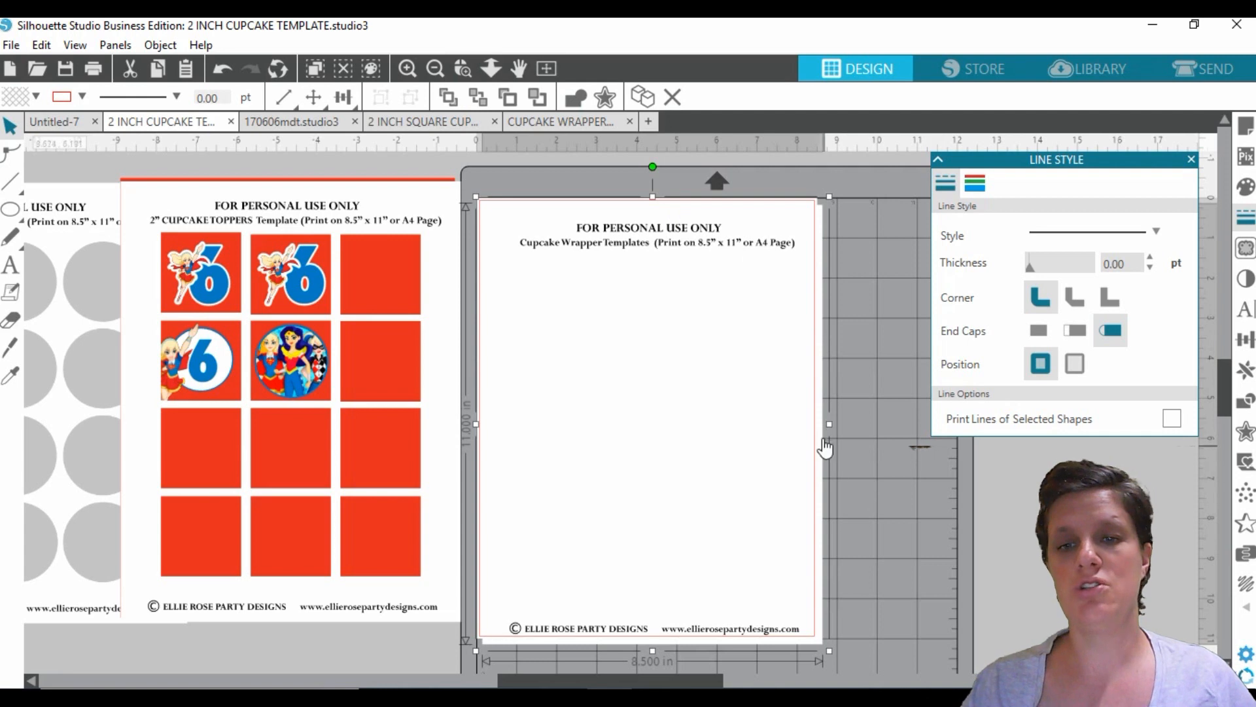
left_click_drag(829, 424, 822, 424)
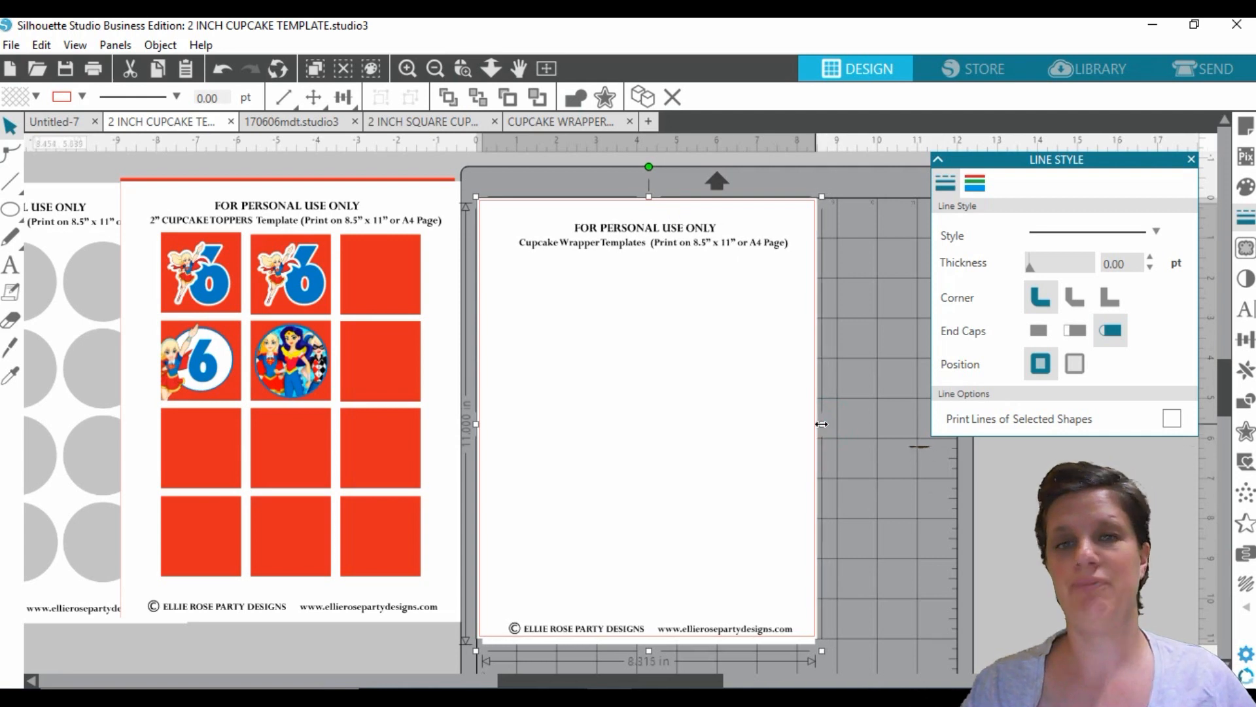
Slide the red background behind the cupcake wrapper template and move the square template away from the loose artwork.
scroll(881, 573, "down", 1)
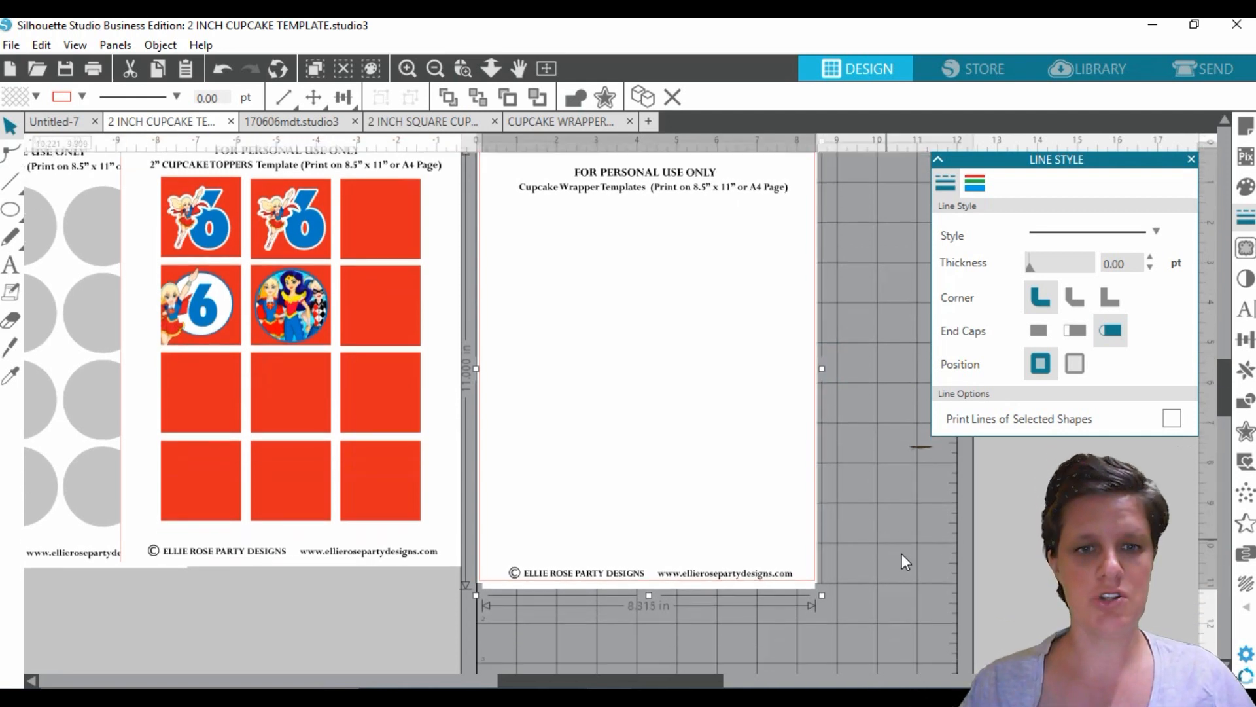
left_click(402, 286)
left_click_drag(445, 307, 794, 308)
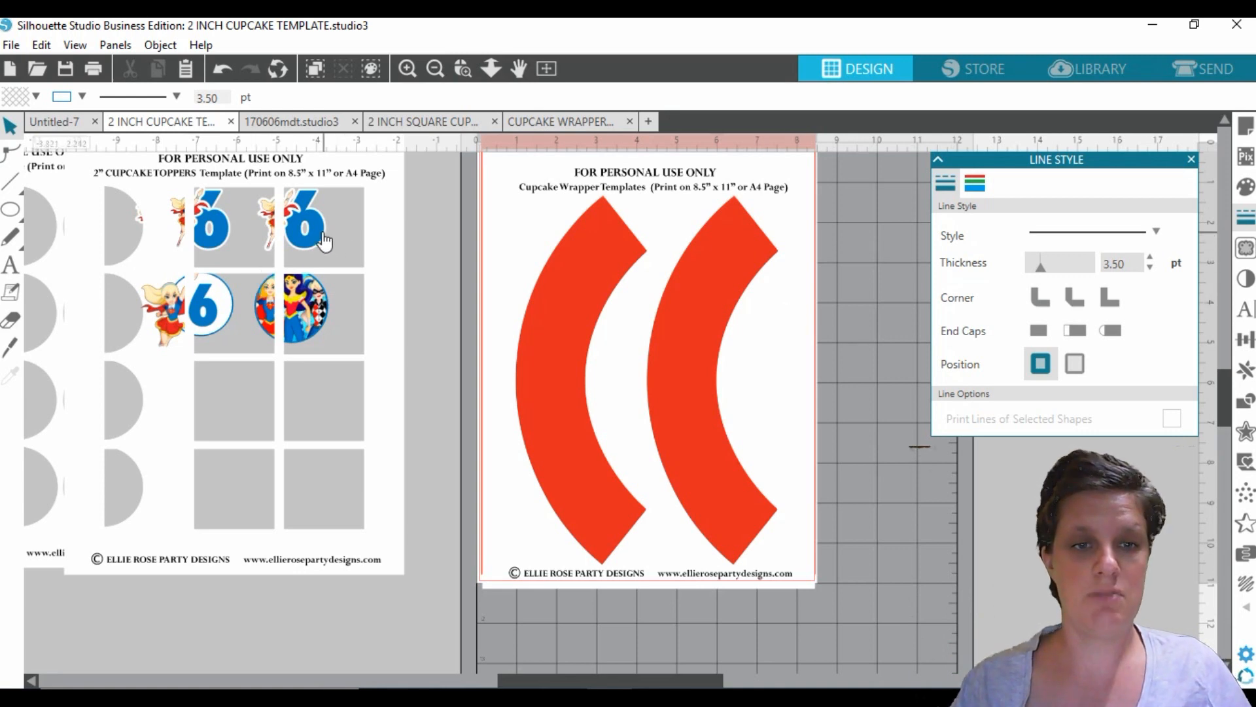
left_click_drag(326, 242, 136, 245)
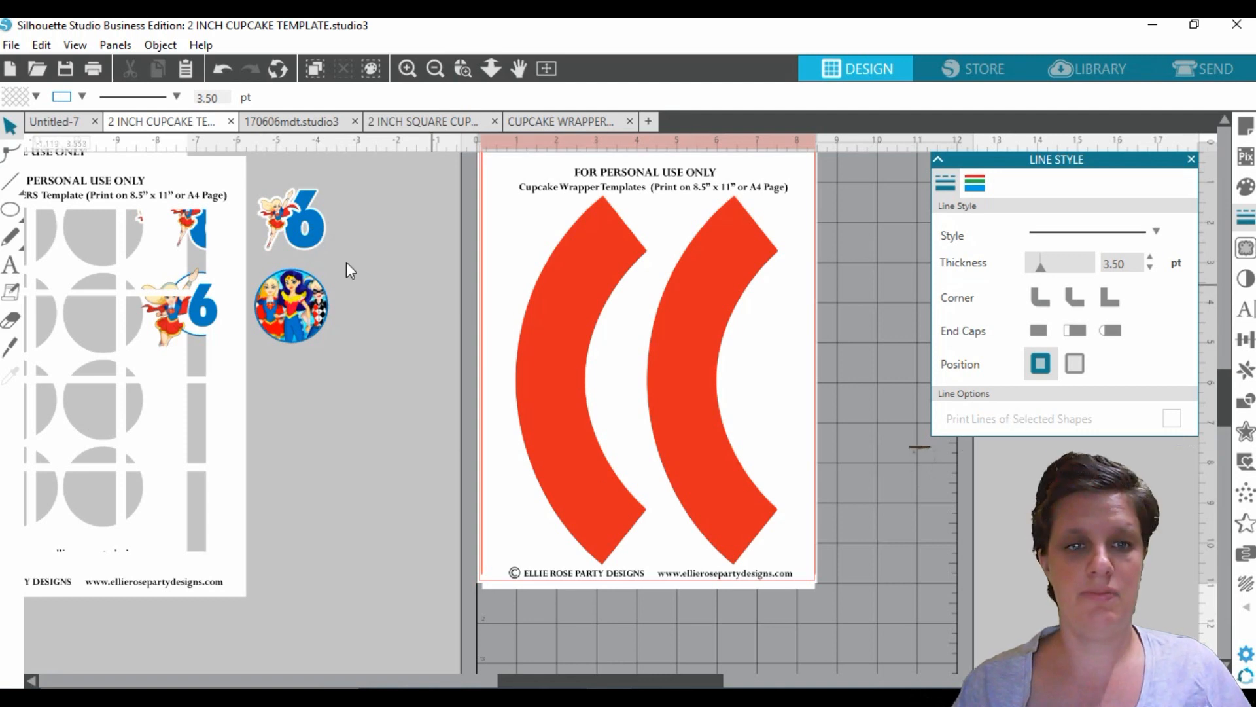
Rotate a blue 6 and its Supergirl a quarter turn counterclockwise and place them together at the middle of the left wrapper.
left_click_drag(316, 241, 445, 280)
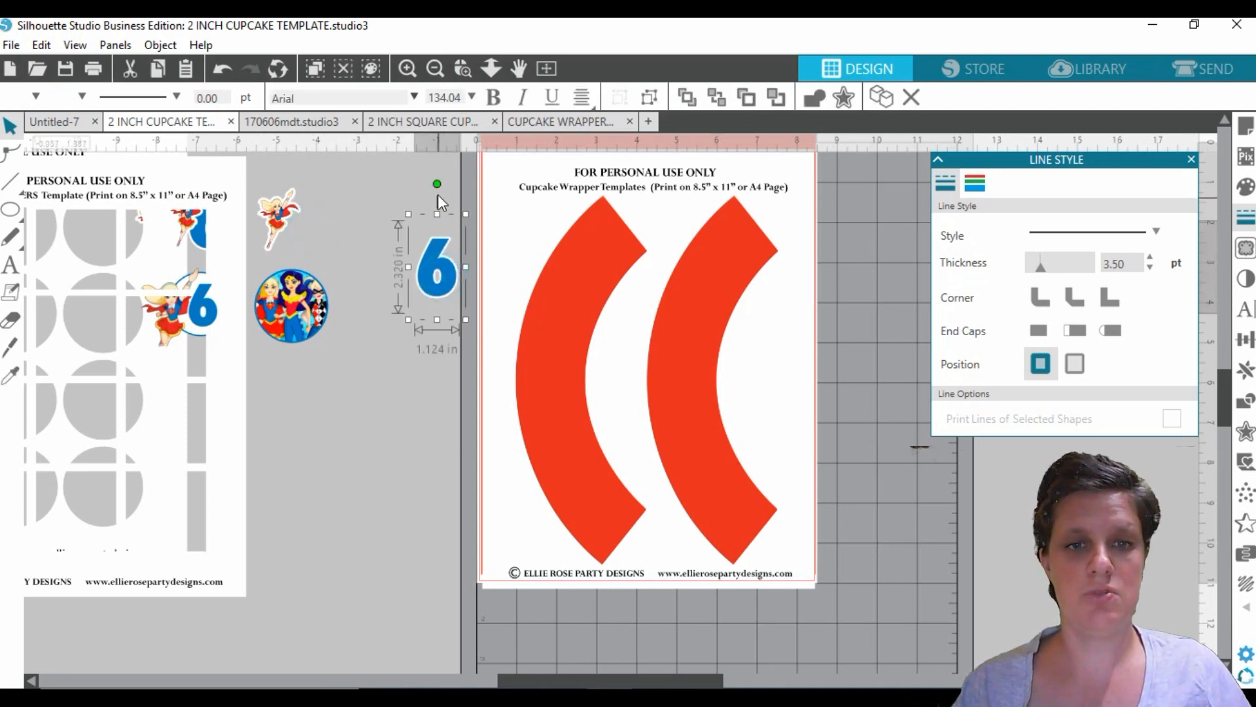
left_click_drag(406, 198, 358, 266)
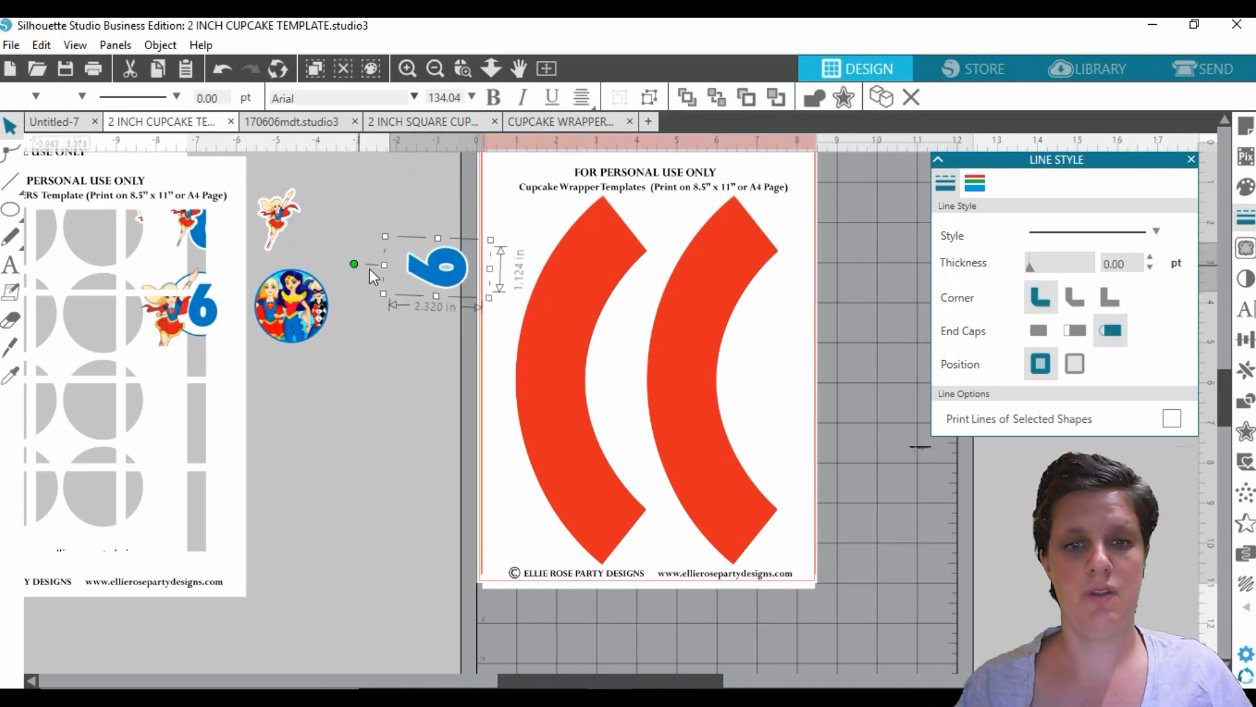
left_click_drag(450, 282, 565, 386)
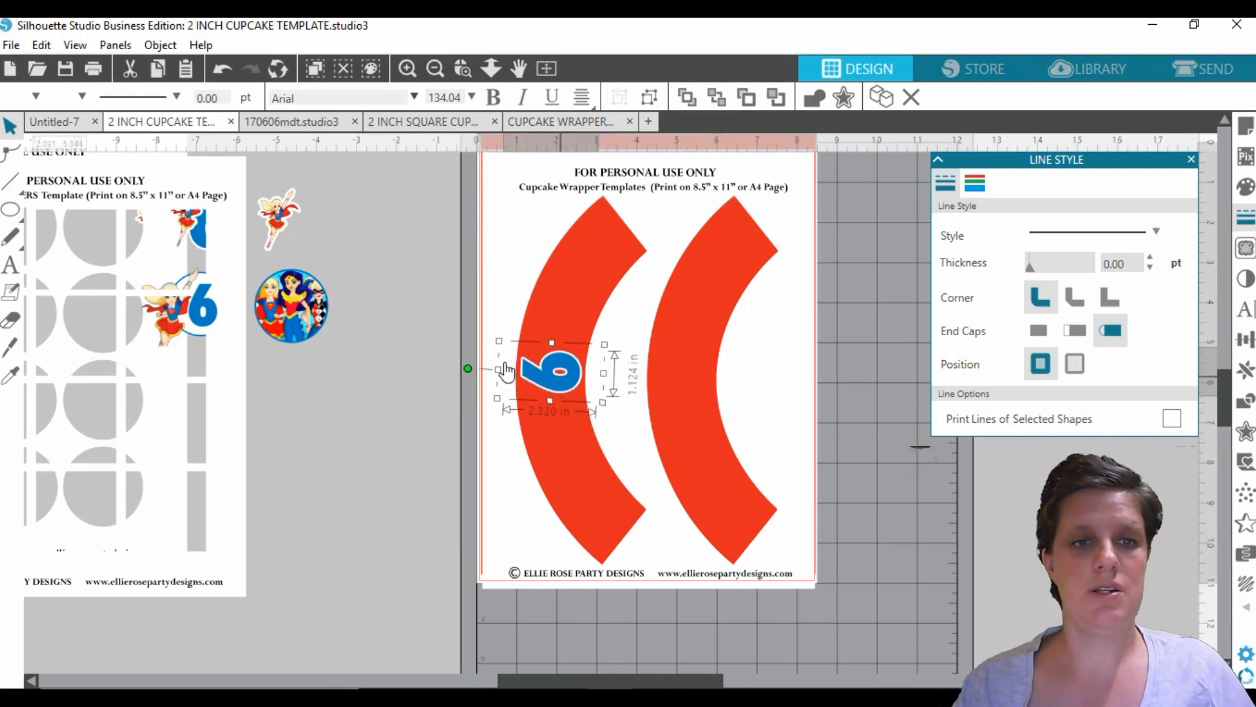
left_click(300, 227)
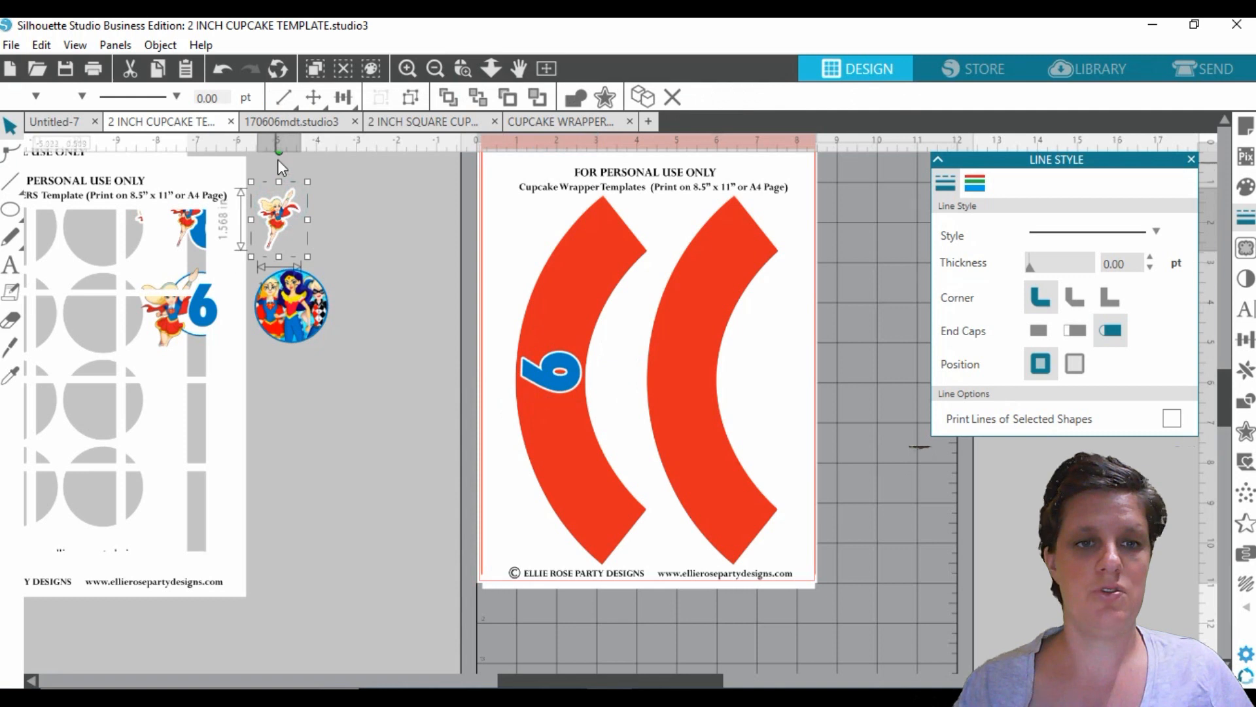
left_click_drag(278, 152, 557, 406)
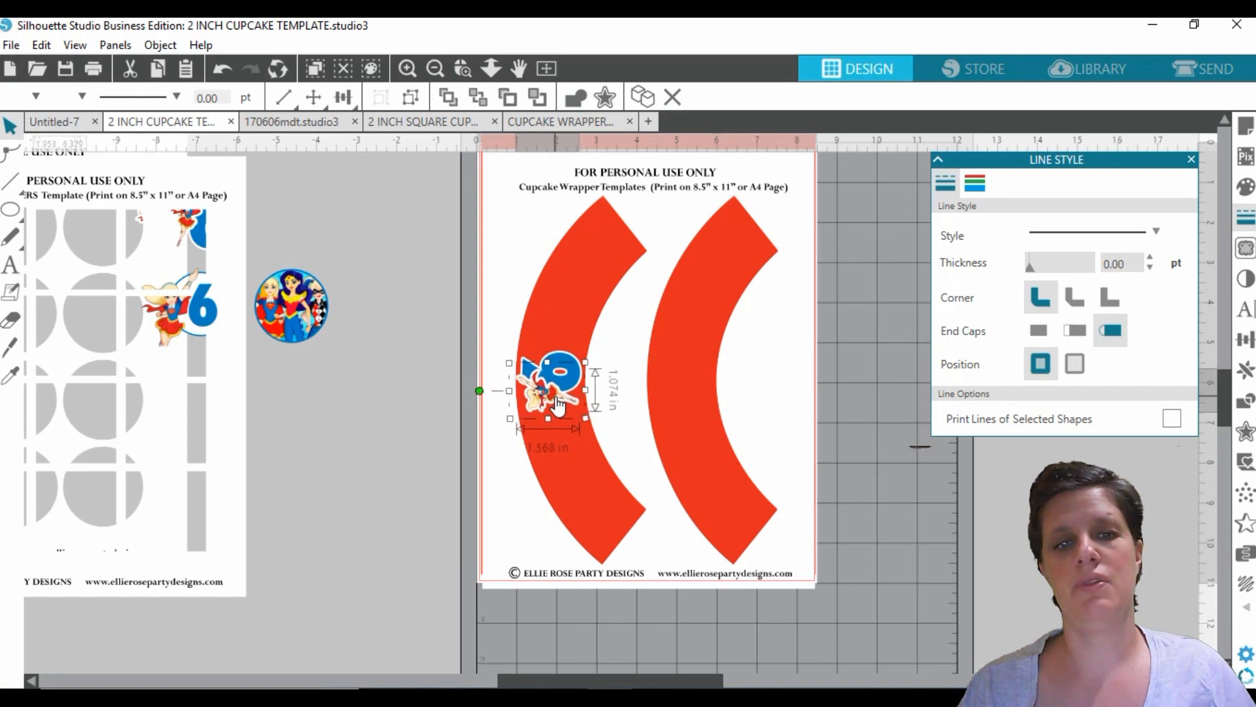
Rotate the superhero picture circle a quarter turn counterclockwise, place it mid-way on the right wrapper and shrink it to about 1.55 in.
left_click(294, 302)
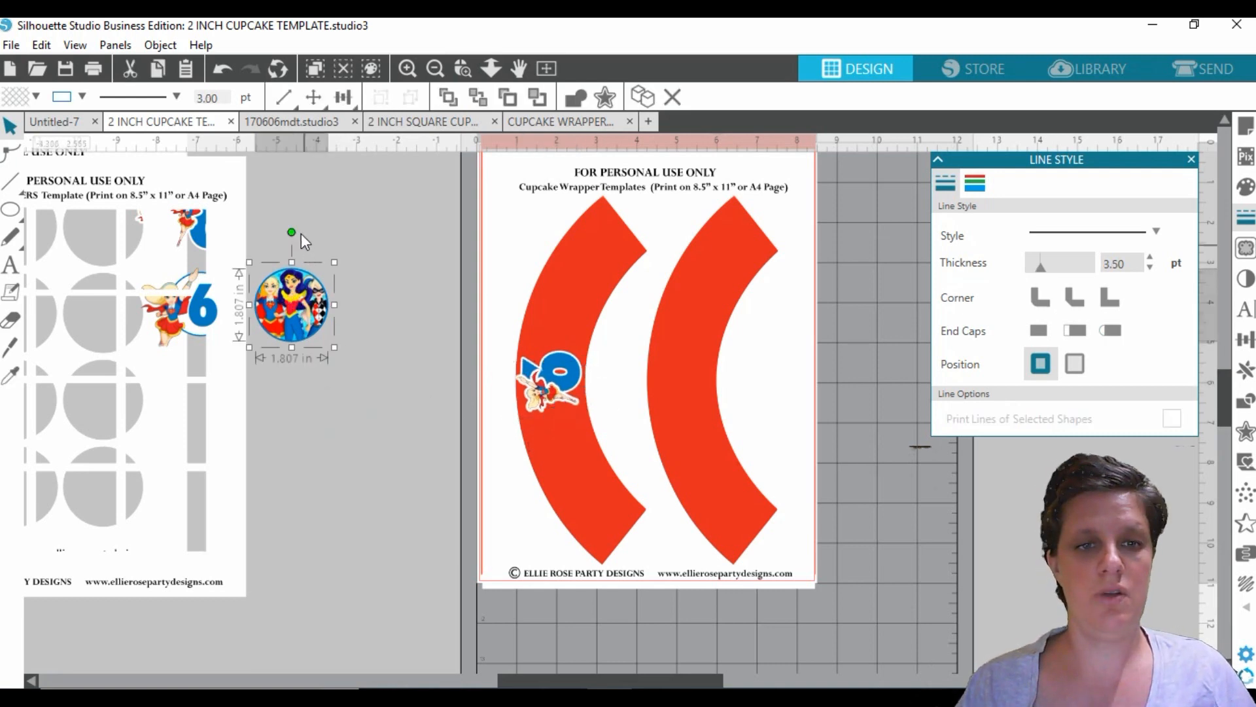
left_click_drag(290, 231, 230, 303)
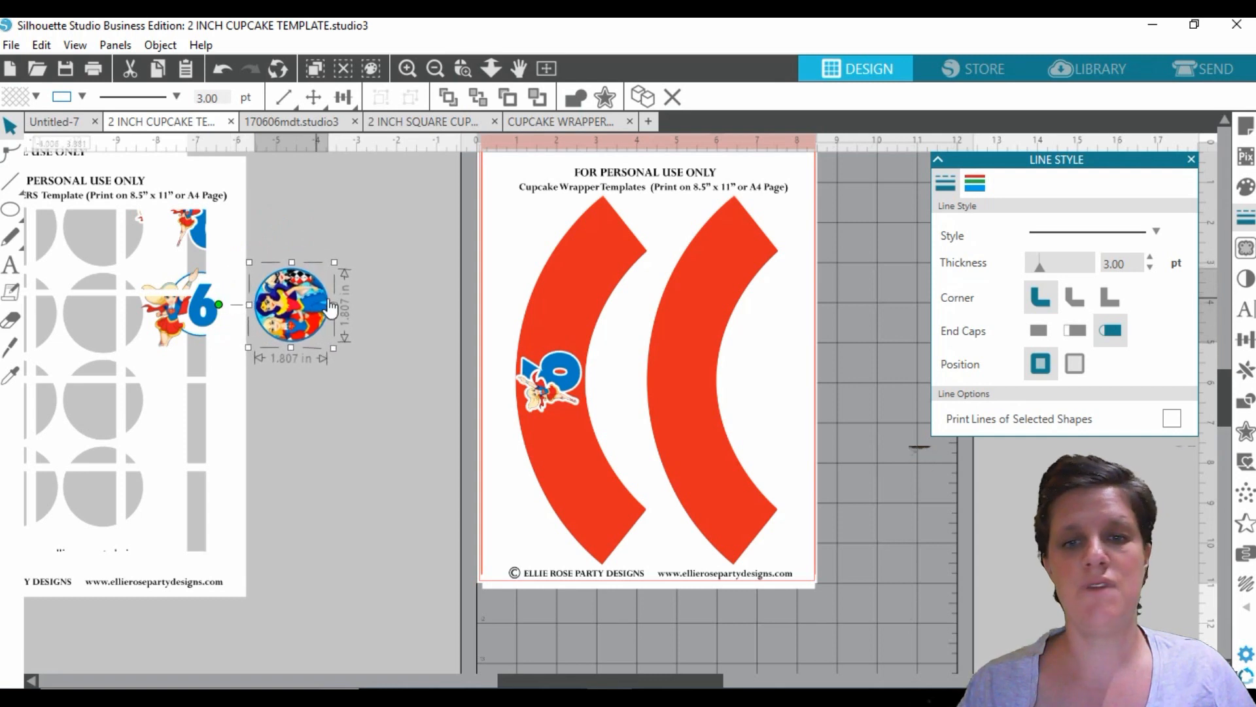
left_click_drag(254, 309, 683, 377)
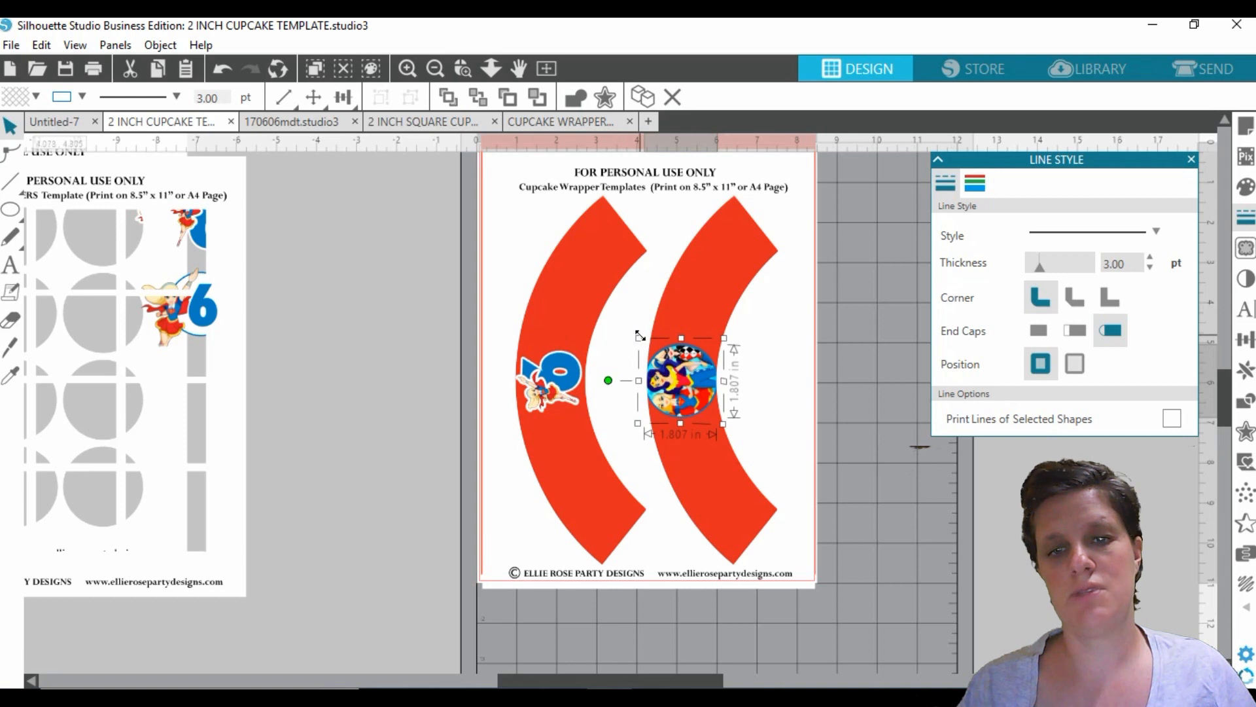
left_click_drag(641, 336, 681, 380)
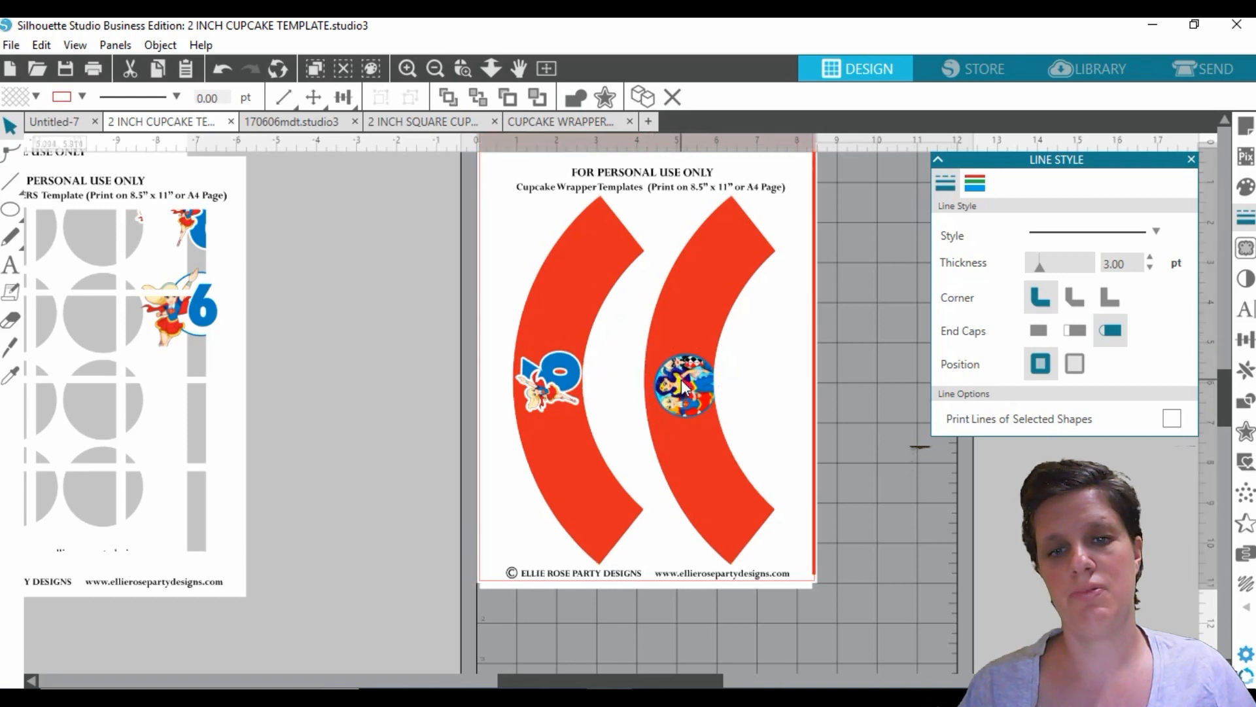
Move the wrapper template aside, bring the superhero picture circle to the front, and realign the template over the red background.
left_click_drag(752, 407, 756, 410)
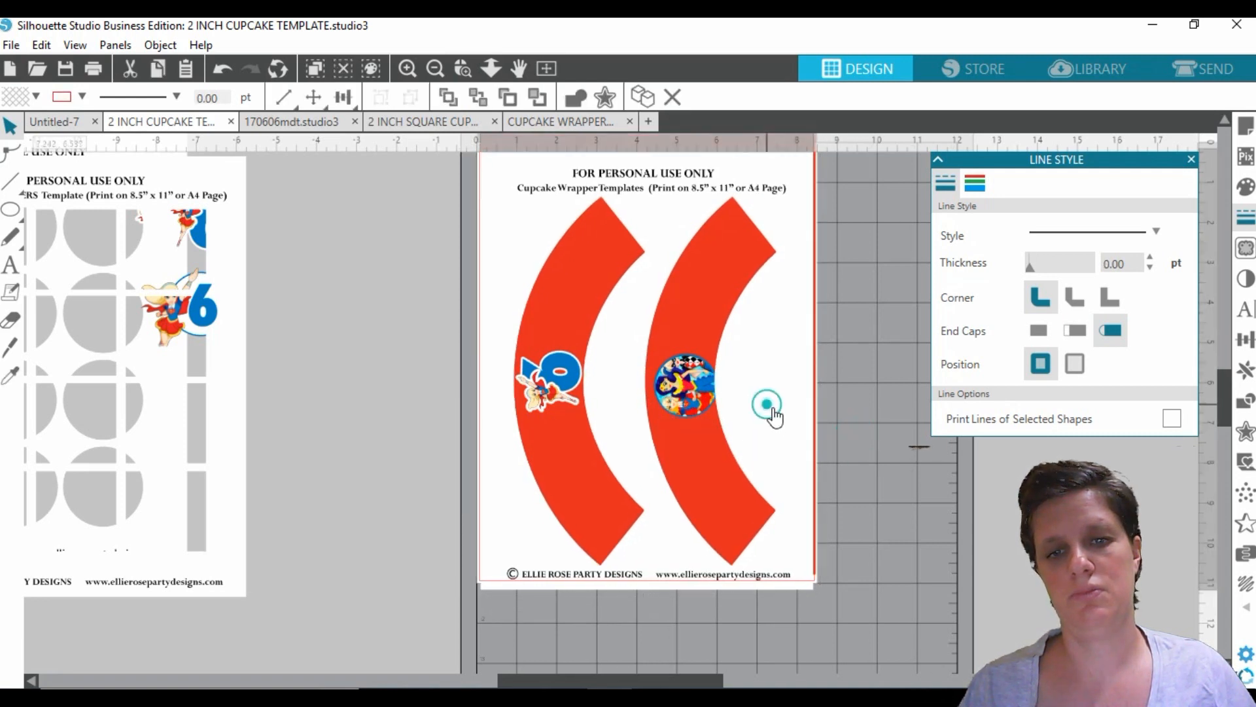
left_click_drag(763, 409, 559, 419)
left_click(695, 405)
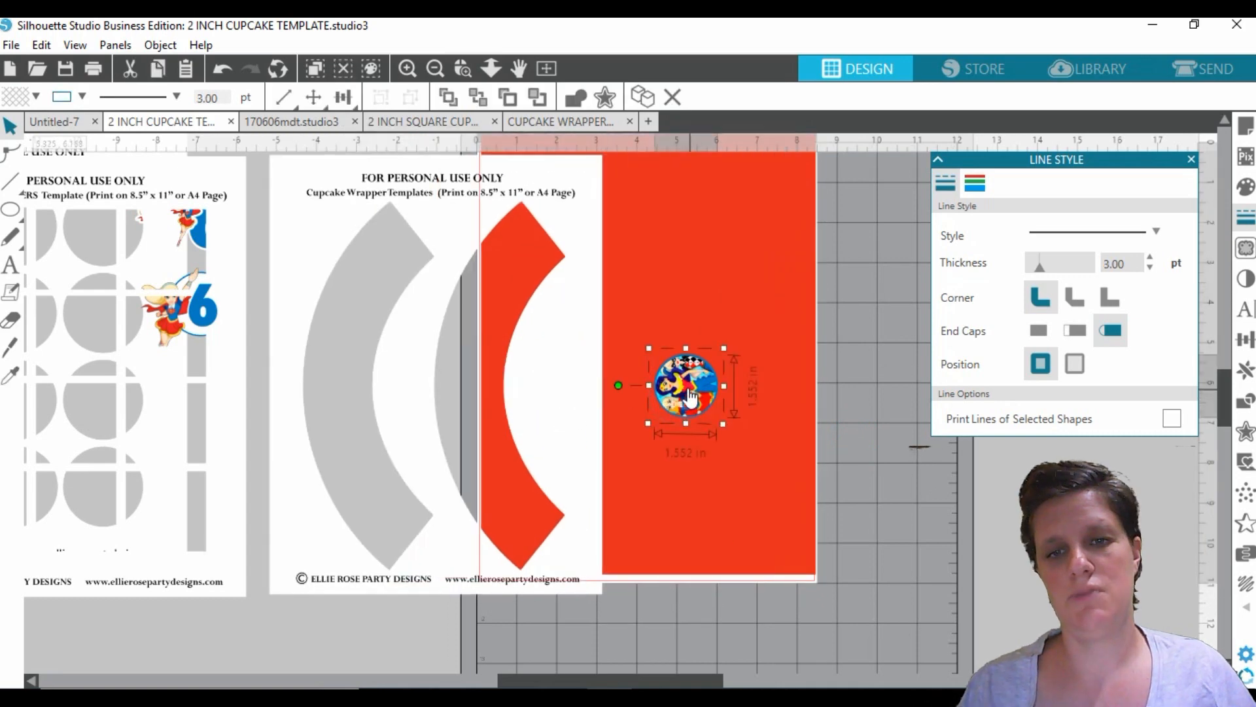
right_click(689, 392)
left_click(794, 595)
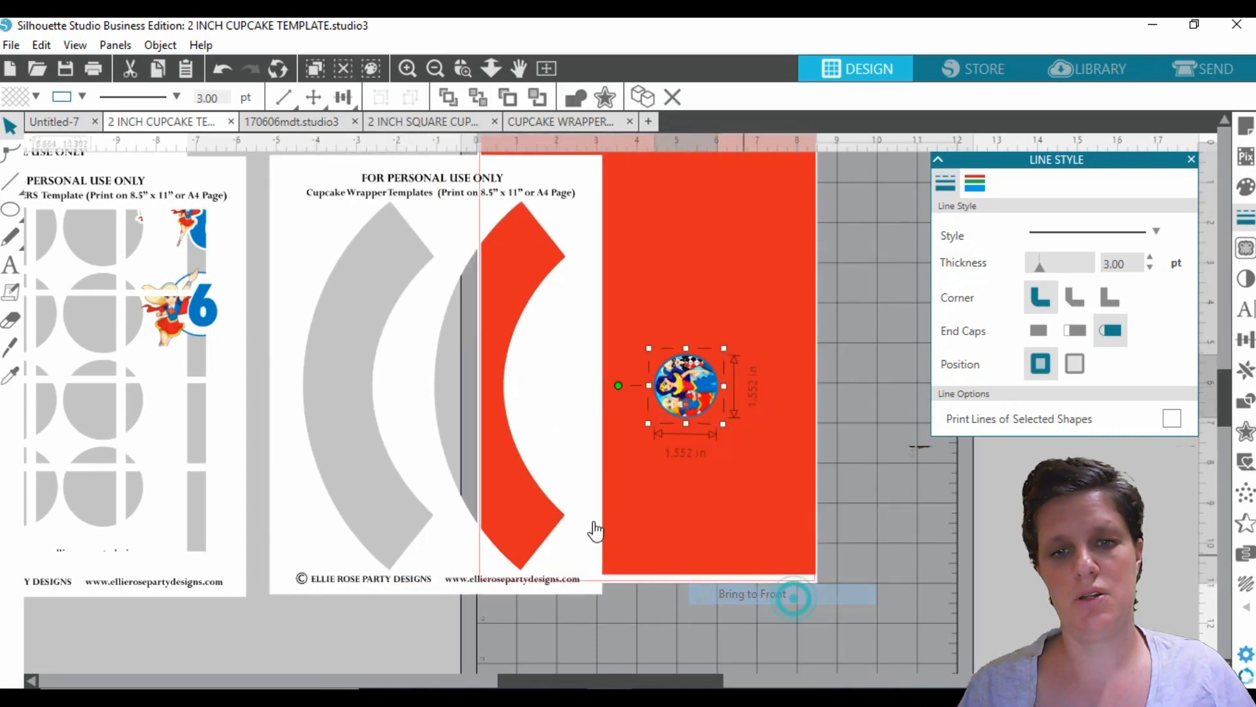
left_click_drag(581, 457, 791, 441)
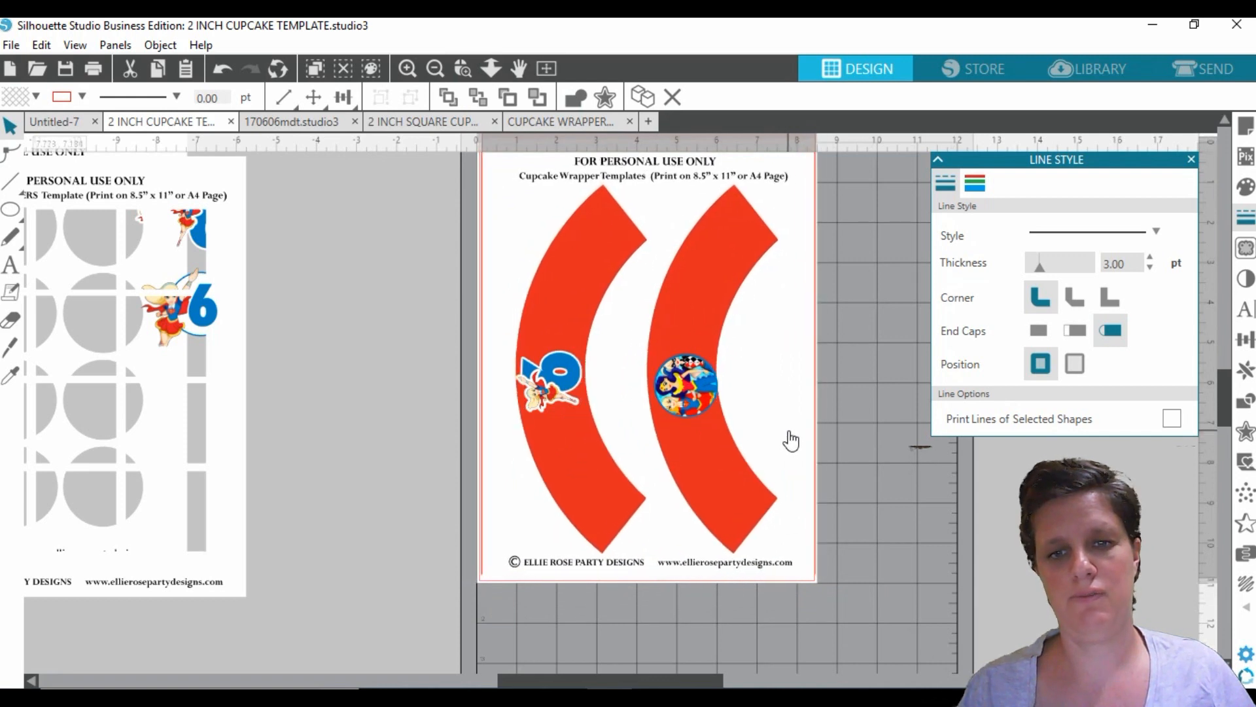
Nudge the superhero picture circle slightly left on the right wrapper, and slide the wrapper template aside to select the red background.
left_click(697, 390)
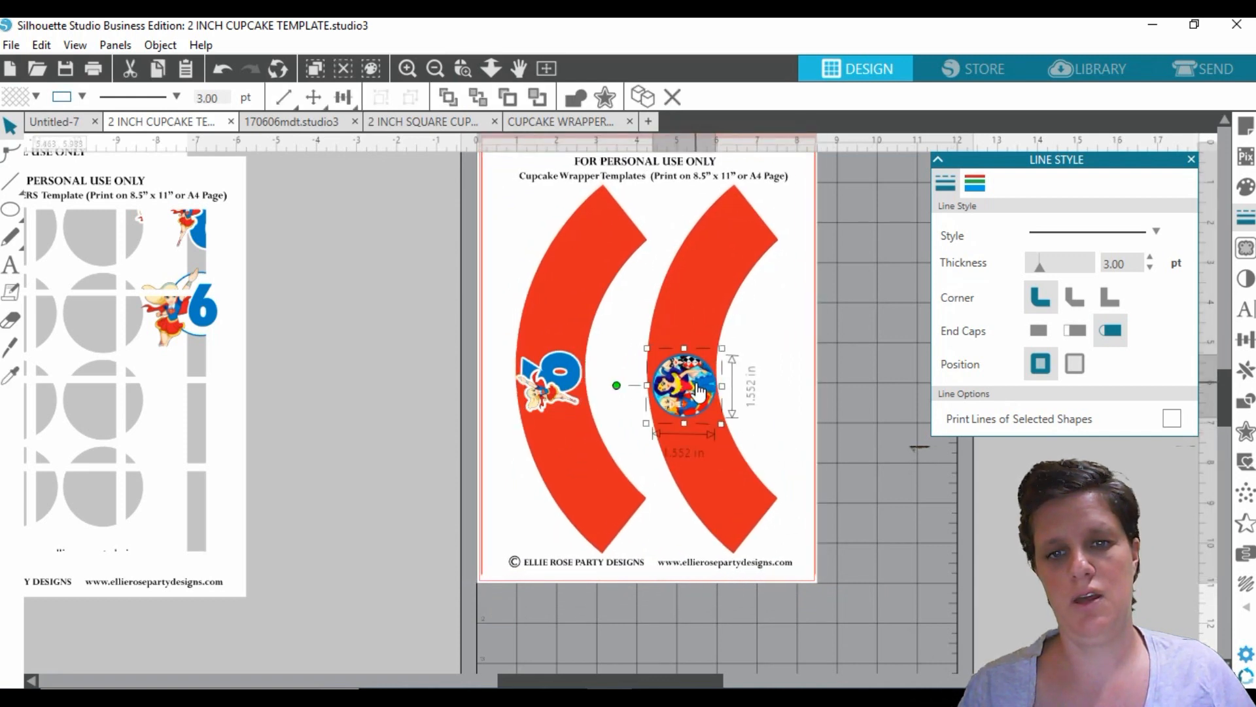
left_click(365, 395)
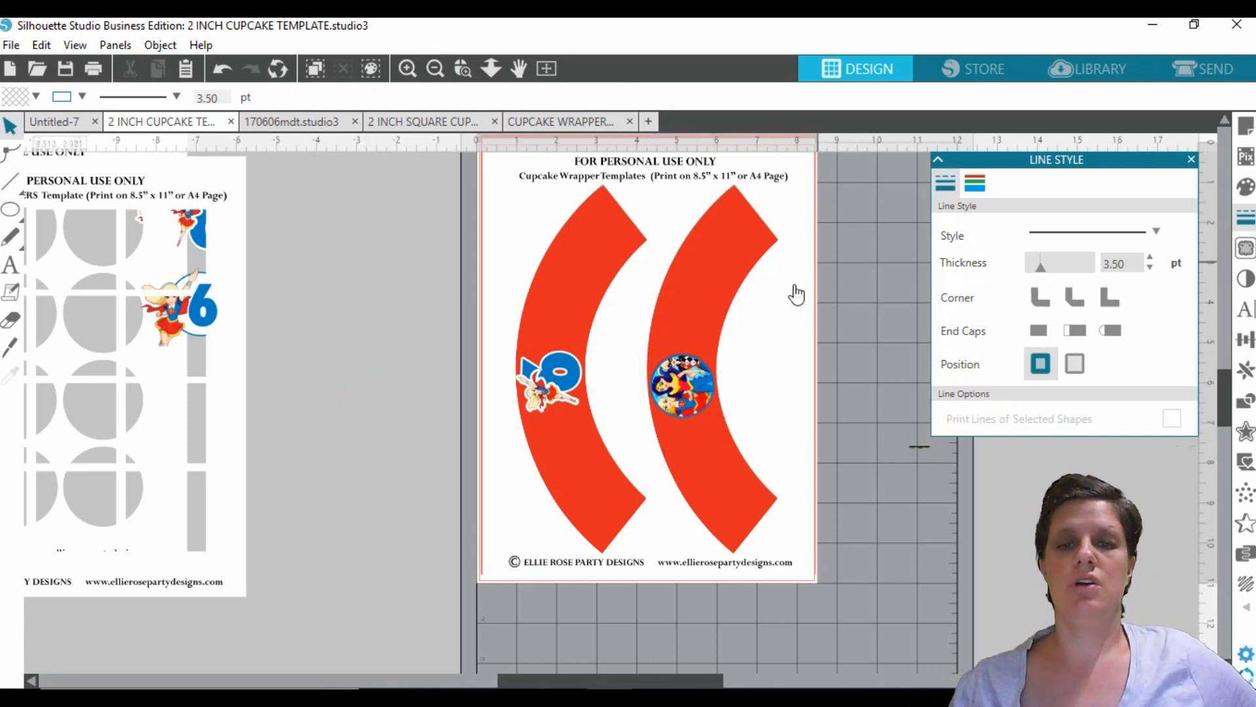
left_click_drag(811, 331, 648, 306)
left_click(839, 307)
left_click(777, 243)
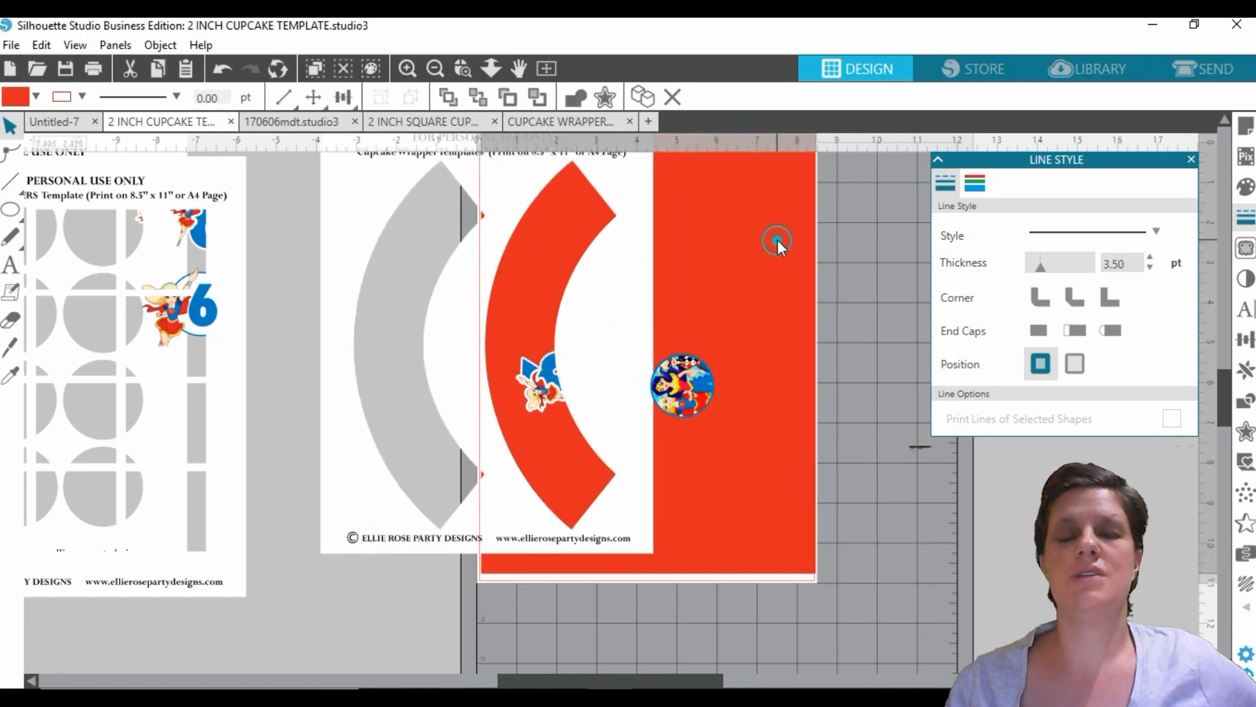
Find the pink polka-dot paper in the library's Superhero Clipart folder and open it in its own document.
left_click(1109, 71)
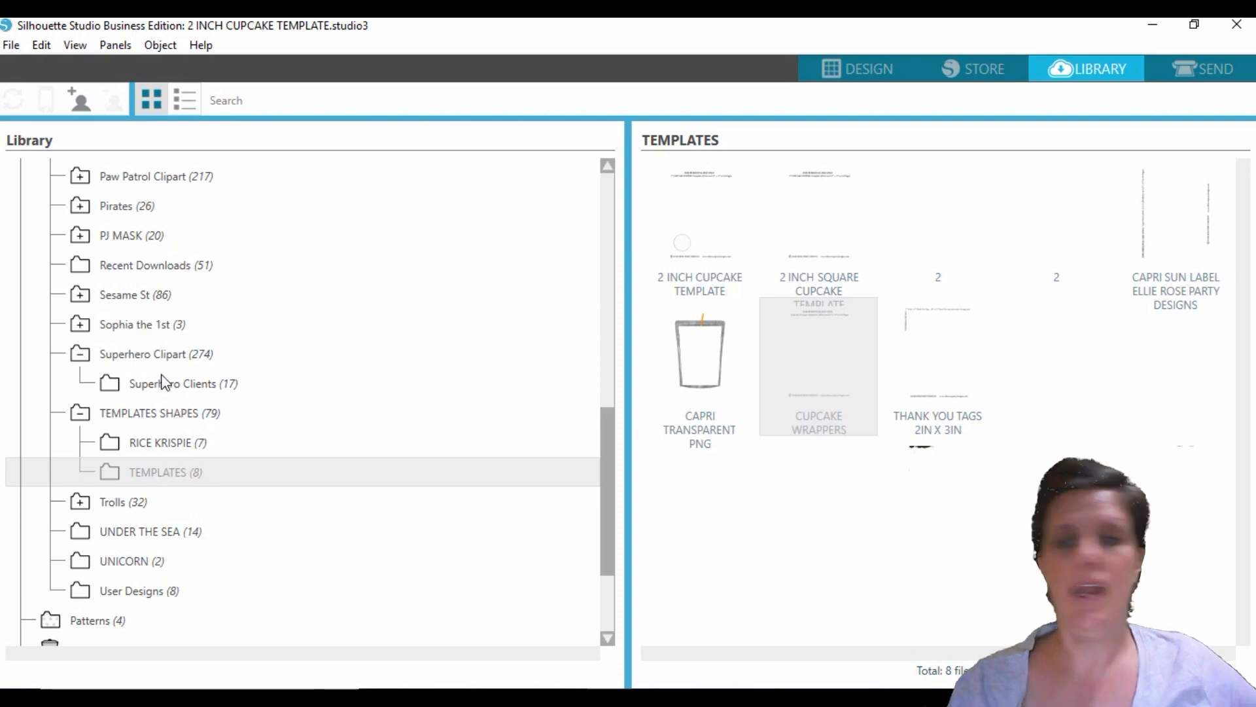
left_click(155, 353)
scroll(873, 462, "down", 5)
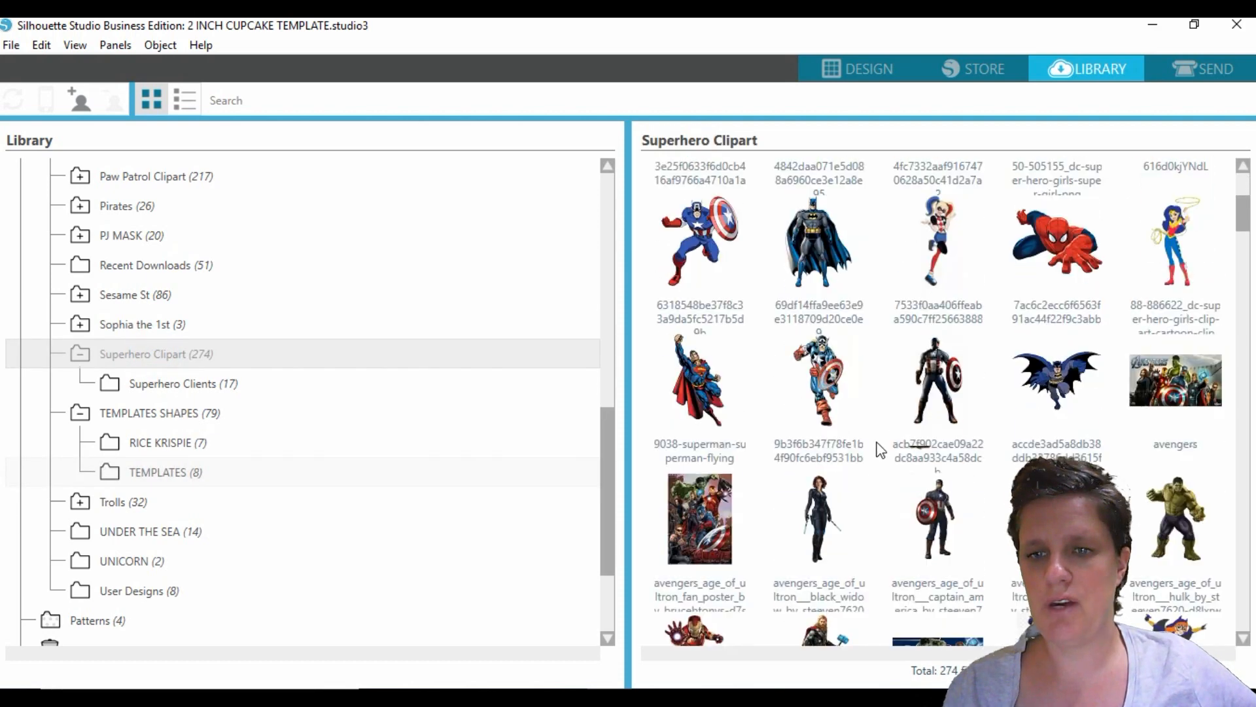
scroll(880, 448, "down", 10)
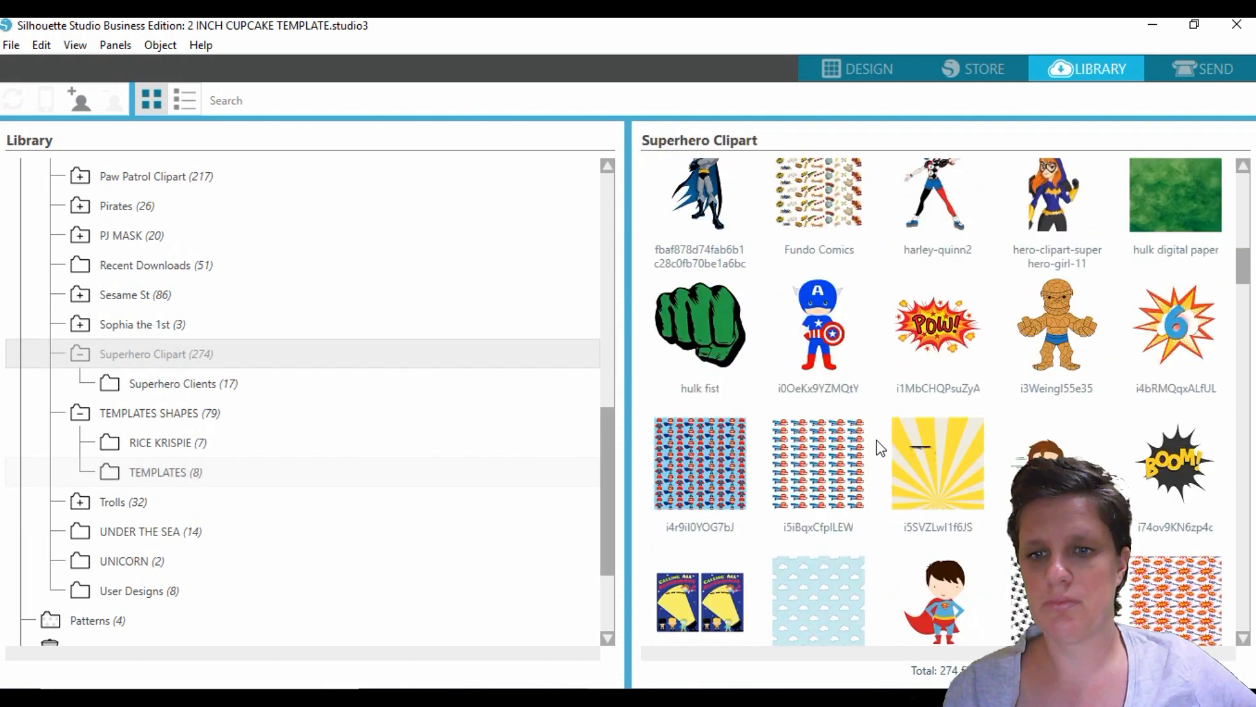
scroll(878, 443, "down", 2)
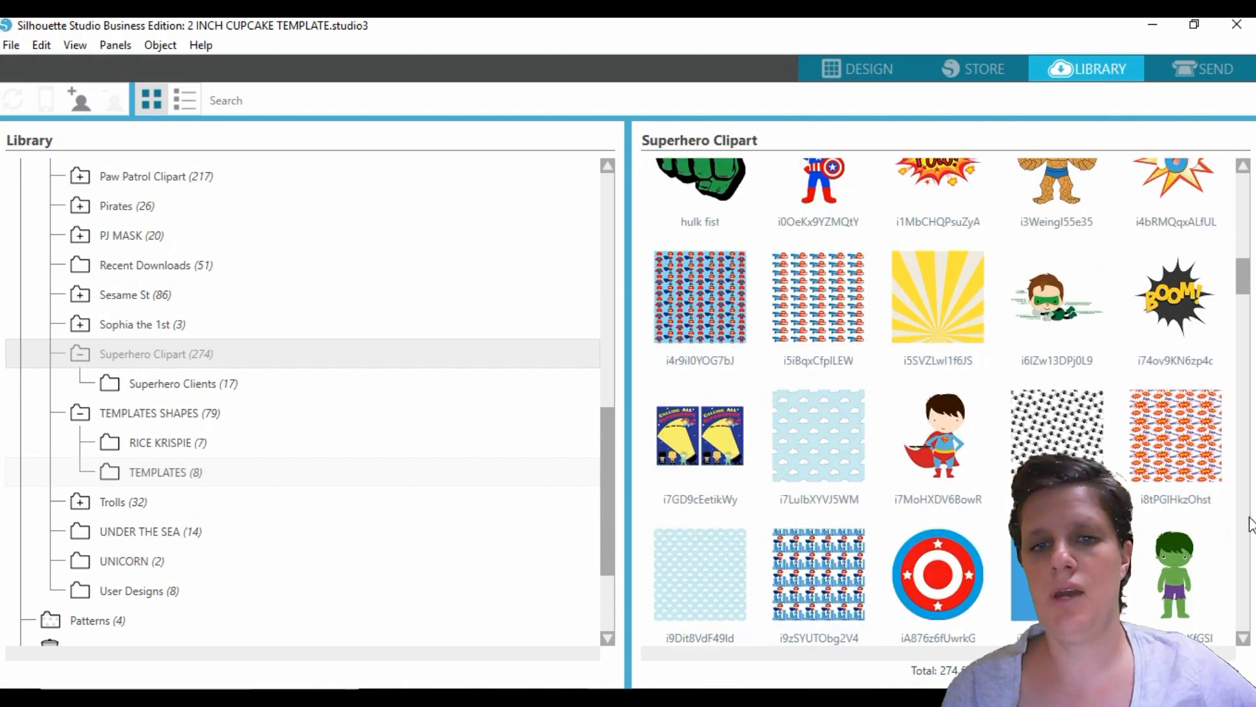
scroll(987, 378, "down", 10)
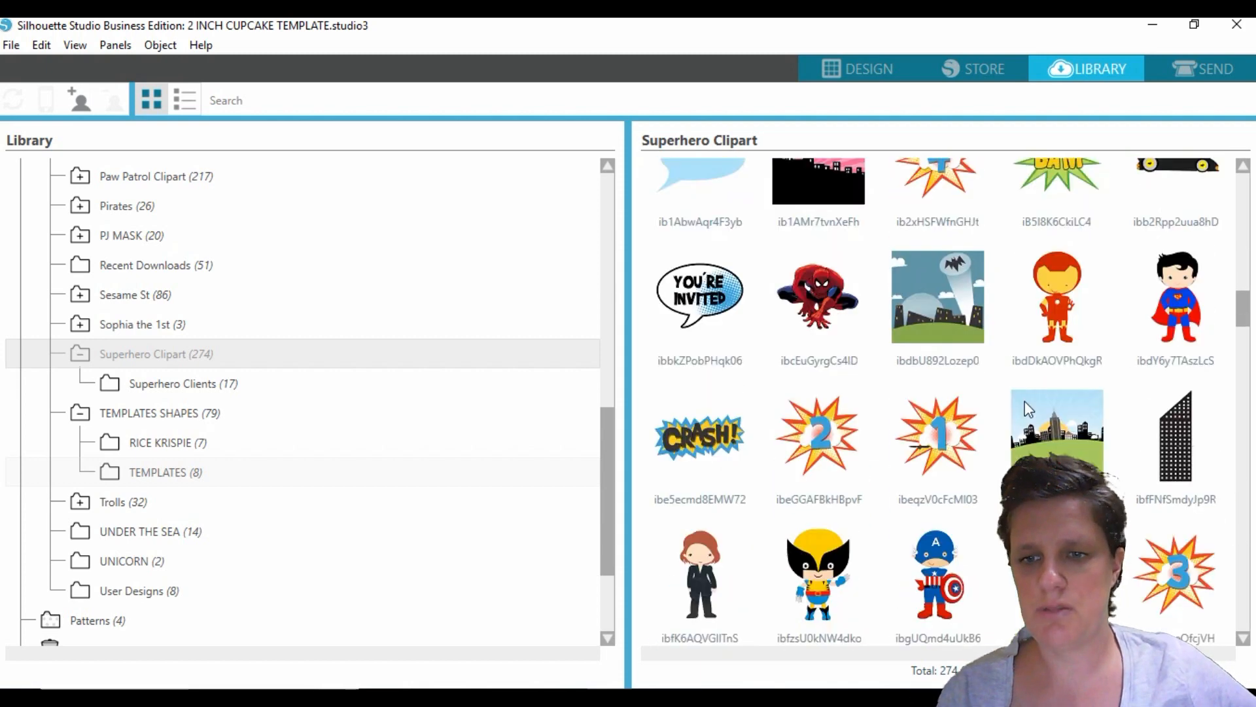
scroll(1033, 411, "down", 10)
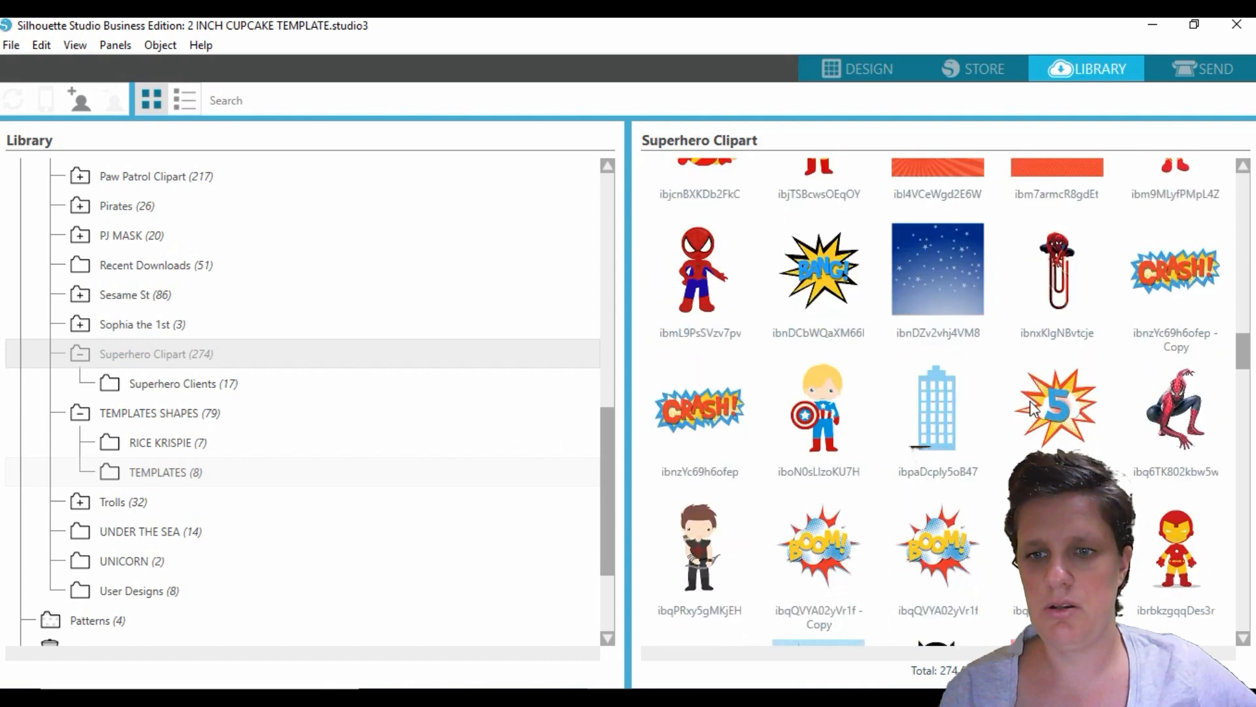
scroll(1032, 408, "down", 6)
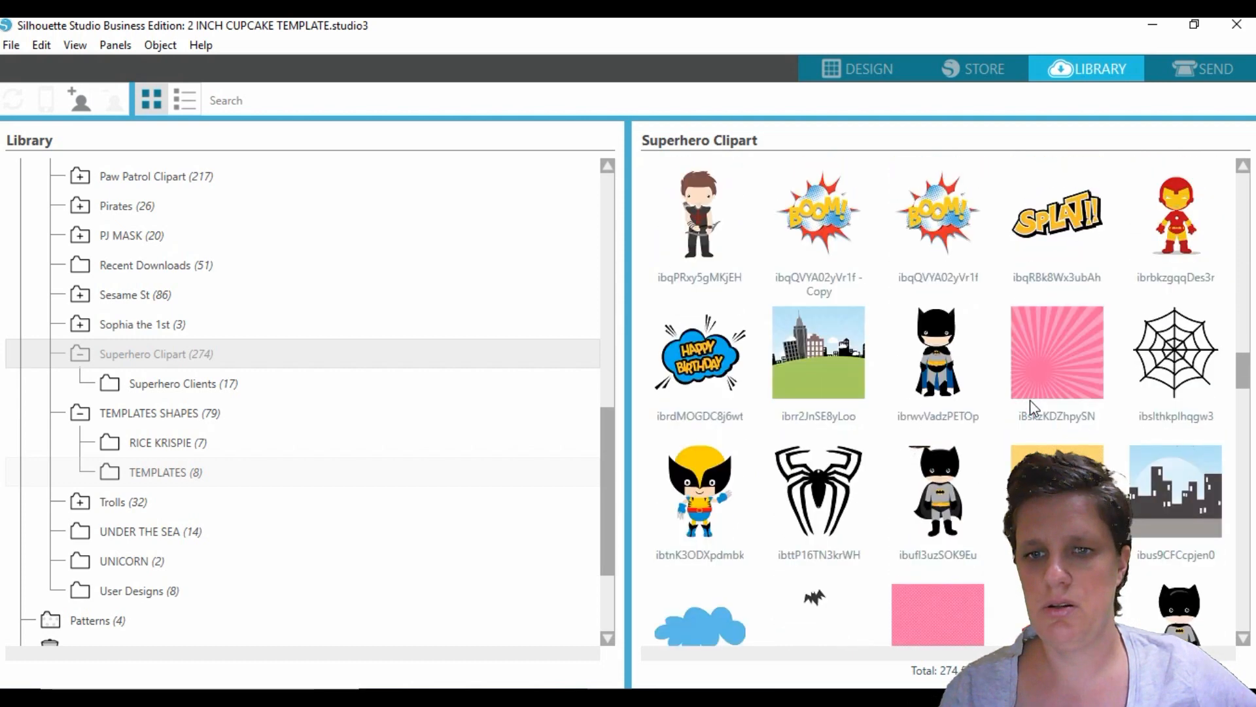
scroll(1030, 407, "up", 1)
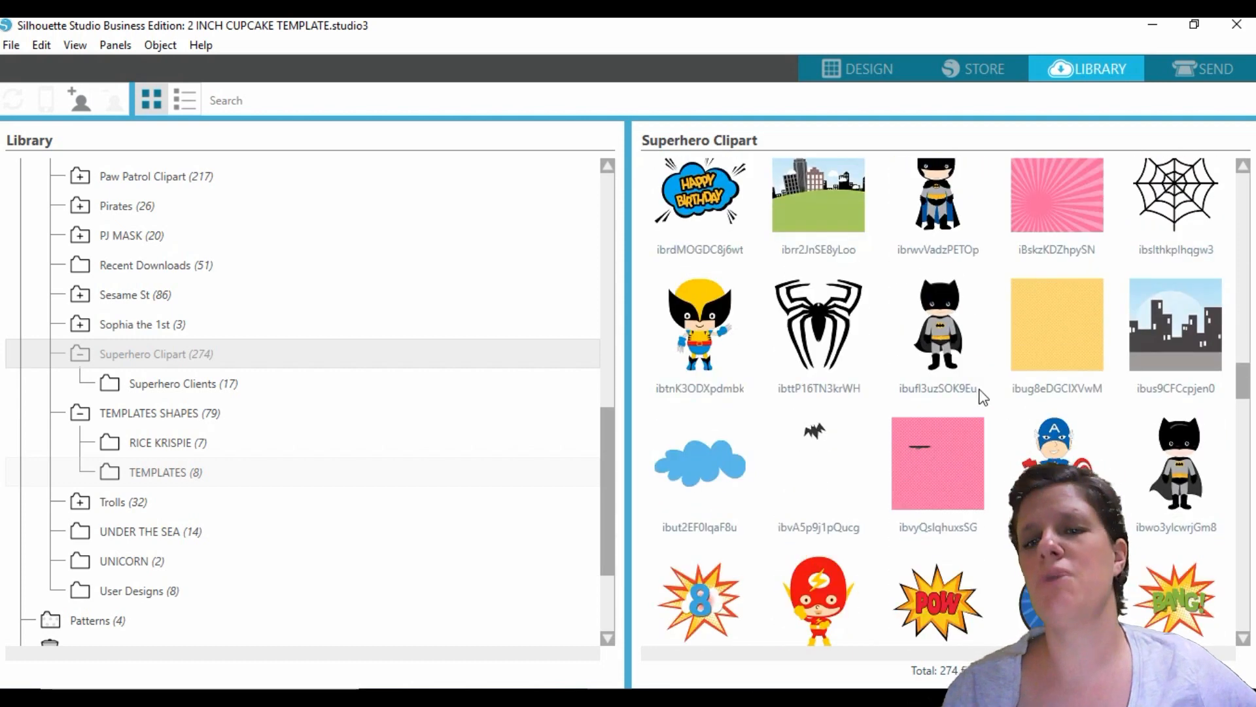
right_click(960, 449)
left_click(994, 462)
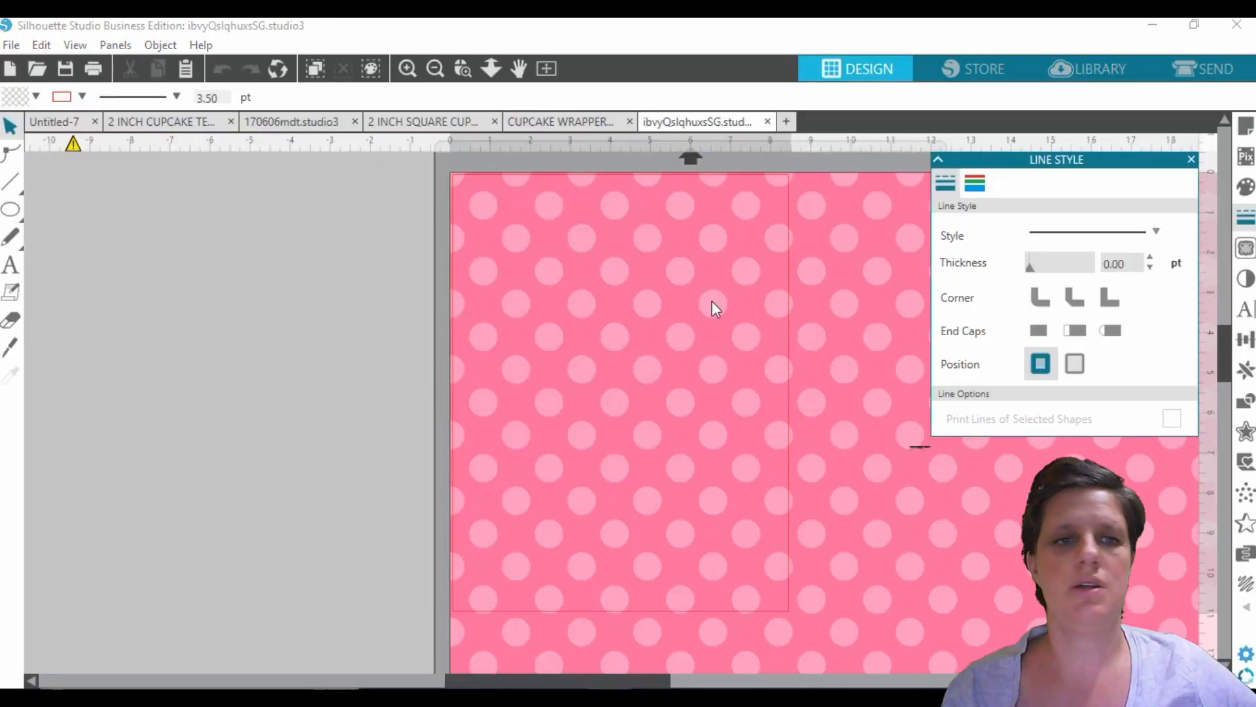
Replace the red background in the 2 INCH CUPCAKE TEMPLATE document with the pink polka-dot paper and realign the wrapper template over it.
left_click(163, 121)
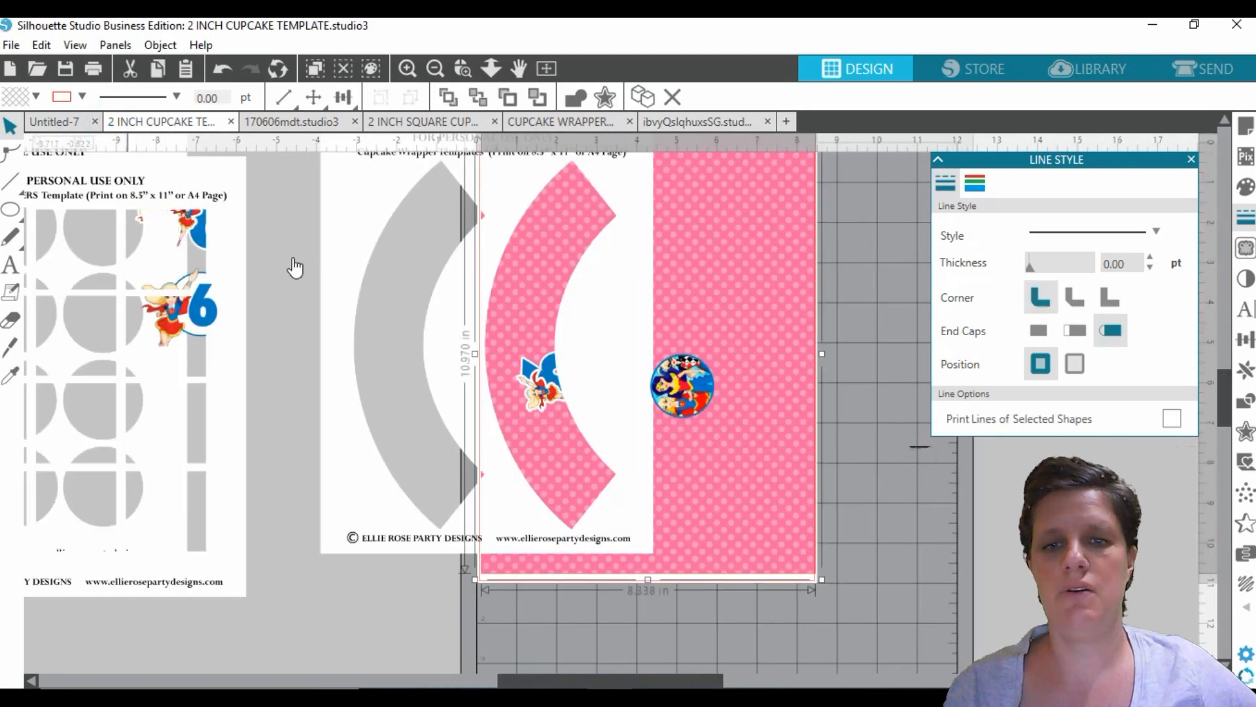
left_click(886, 442)
left_click_drag(610, 301, 726, 326)
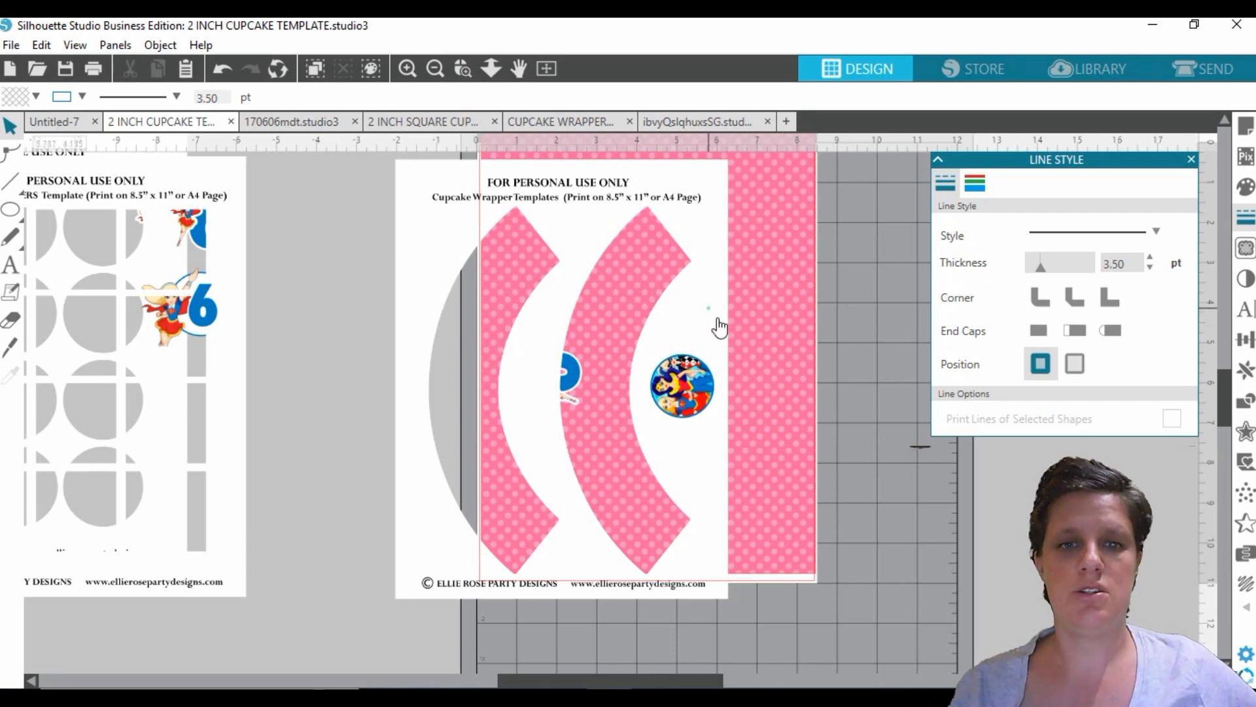
left_click_drag(719, 327, 800, 288)
key("Escape")
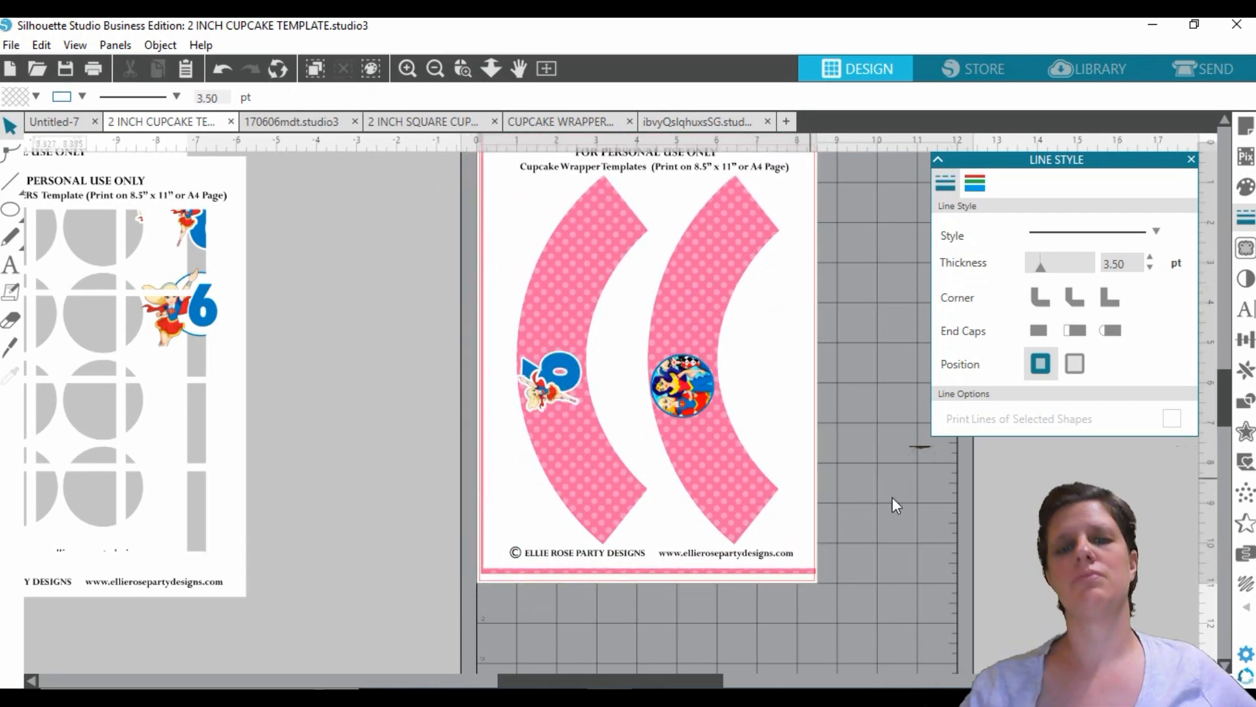
Move the superhero picture circle slightly up along the right pink wrapper.
left_click_drag(692, 394, 693, 375)
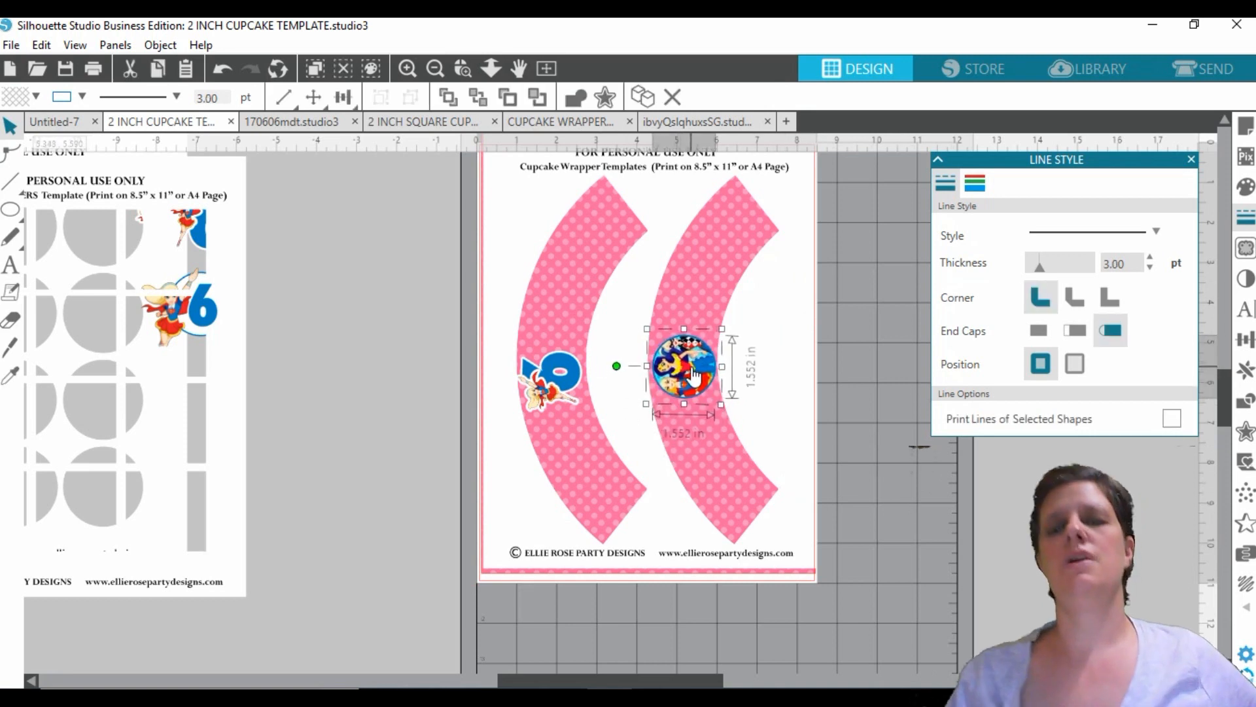
left_click(935, 564)
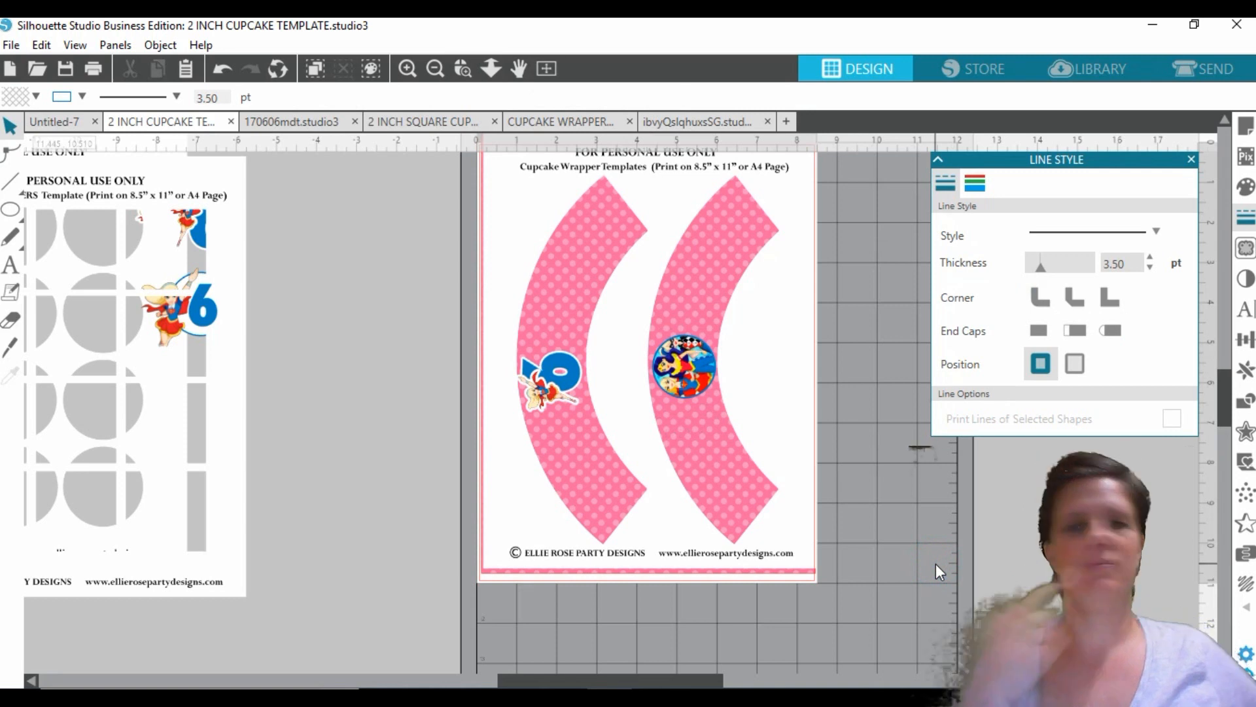